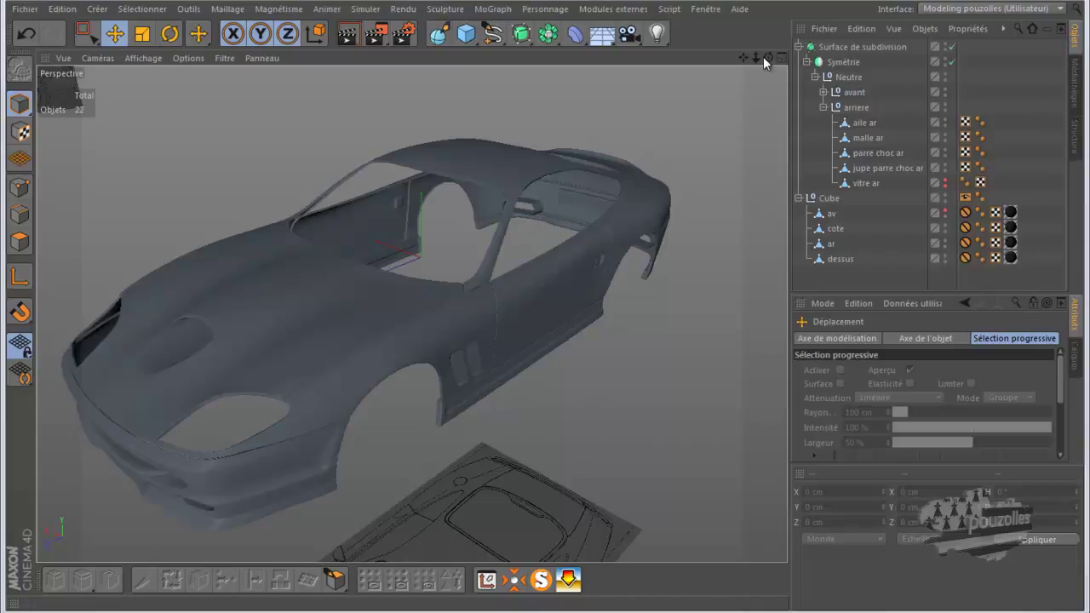
Hide the aile ar, malle ar and parre choc ar panels, and delete the vitre ar rear window
mouse_move(767, 56)
left_mouse_down()
mouse_move(545, 314)
mouse_move(746, 58)
left_mouse_up()
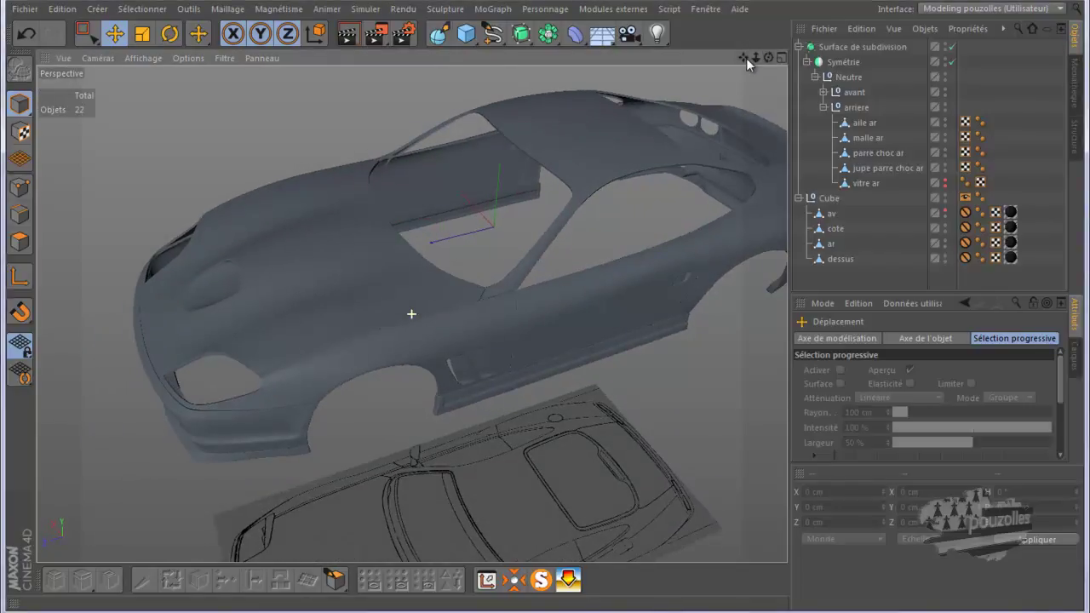
left_click_drag(529, 322, 598, 187)
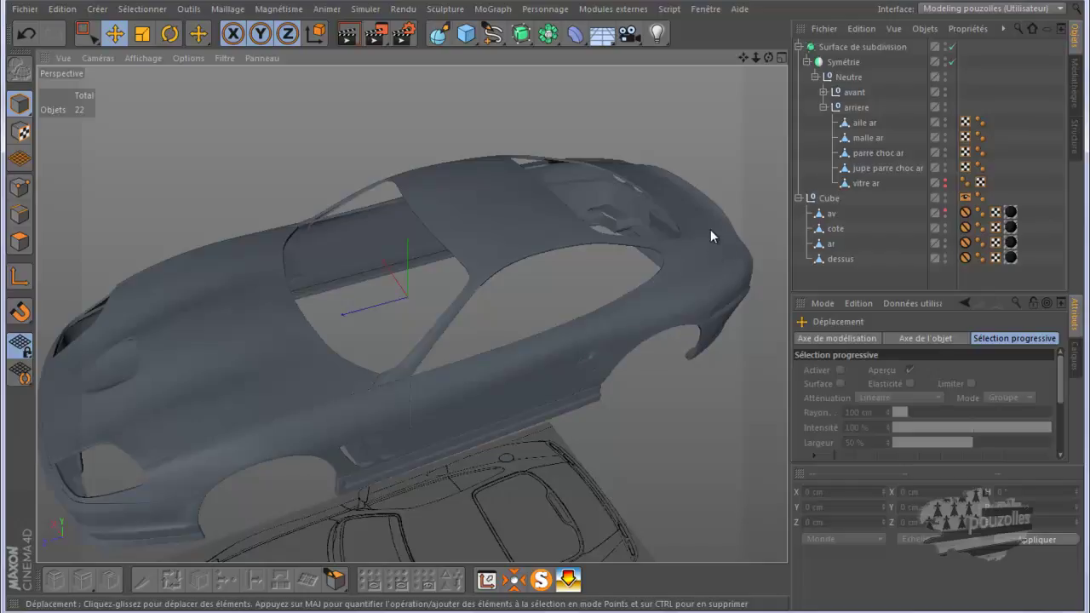
left_click(946, 122)
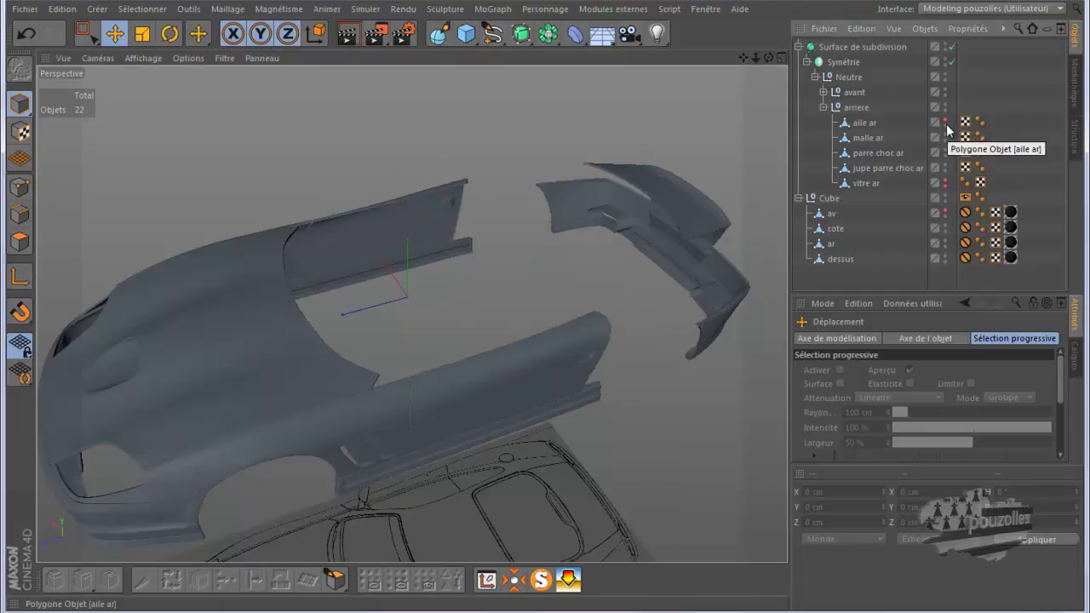
left_click(945, 135)
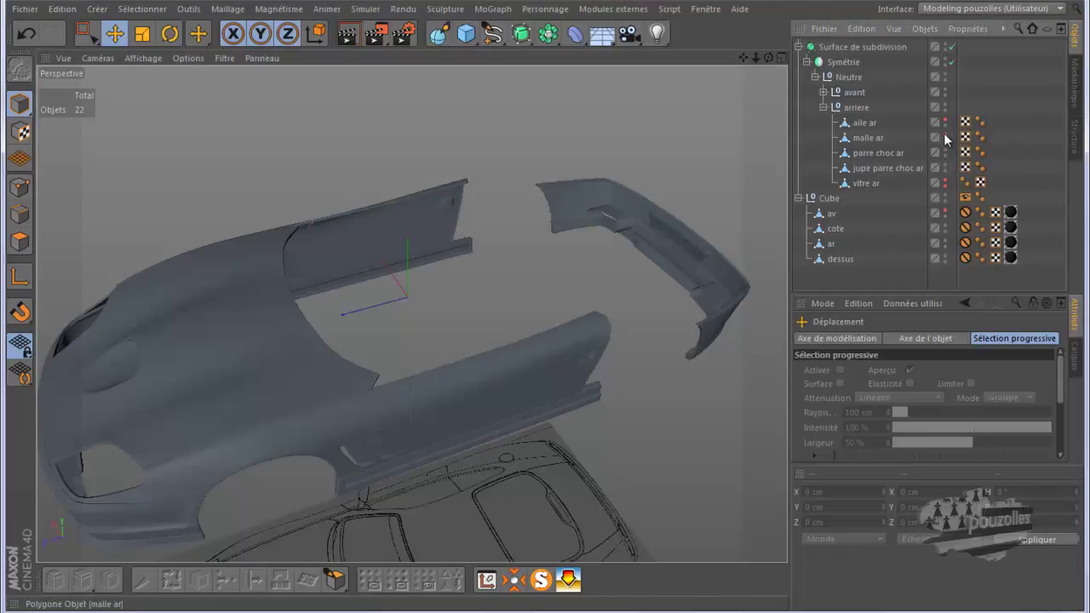
left_click(946, 150)
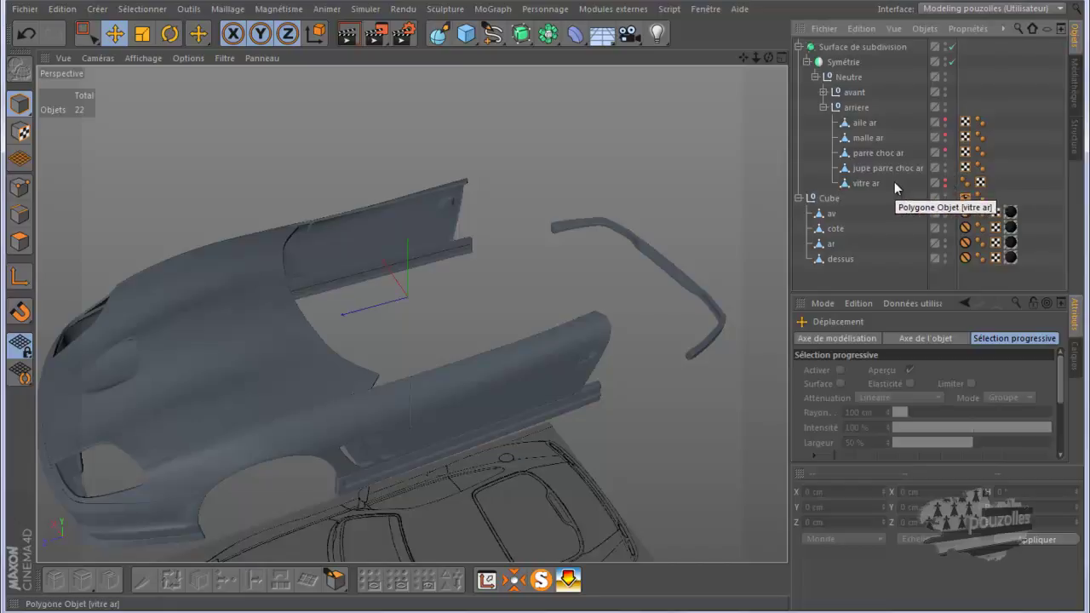
left_click(867, 183)
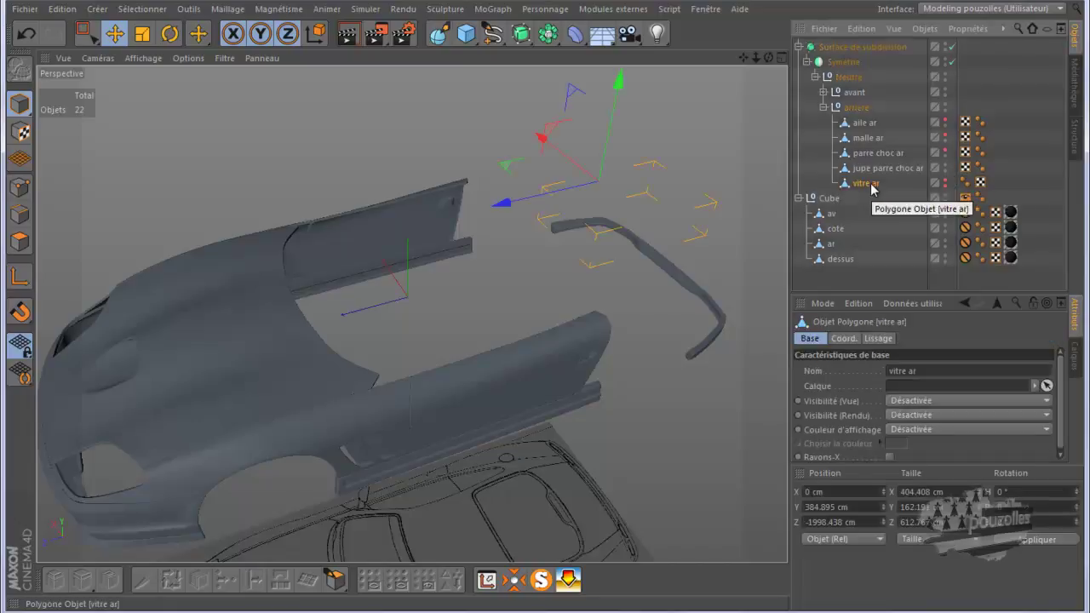
key("Delete")
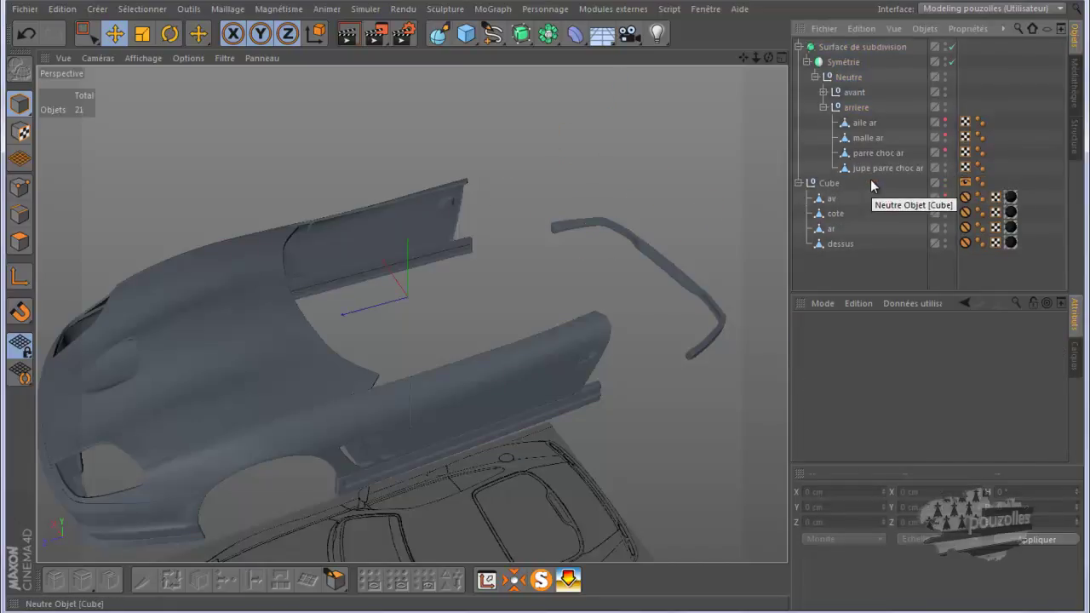
In the avant group, hide portiere, aile av, capot and pare choc av, leaving sills and skirts
left_click(822, 92)
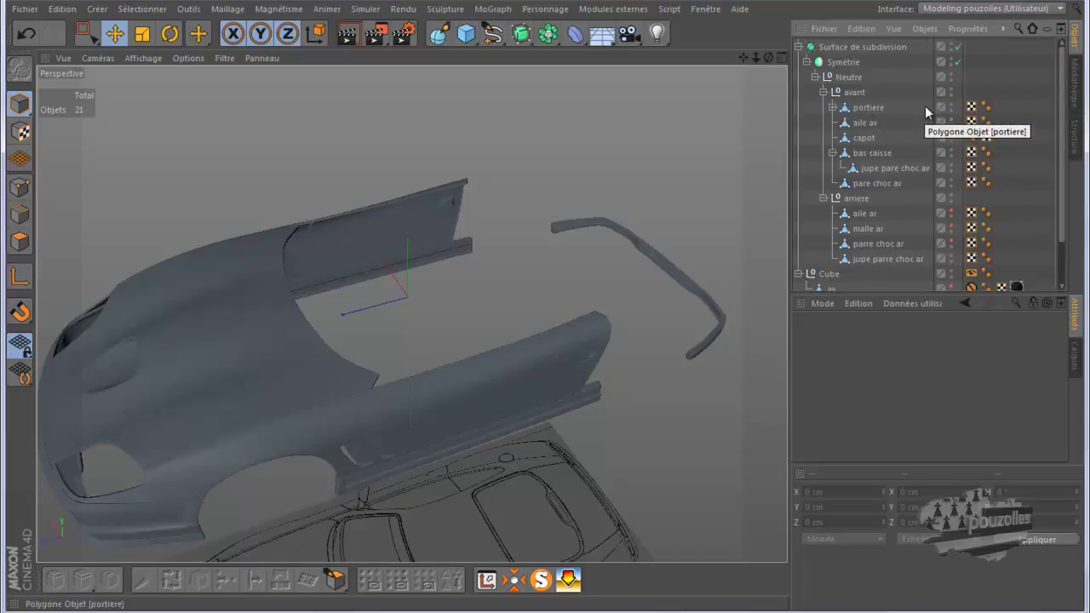
left_click(952, 104)
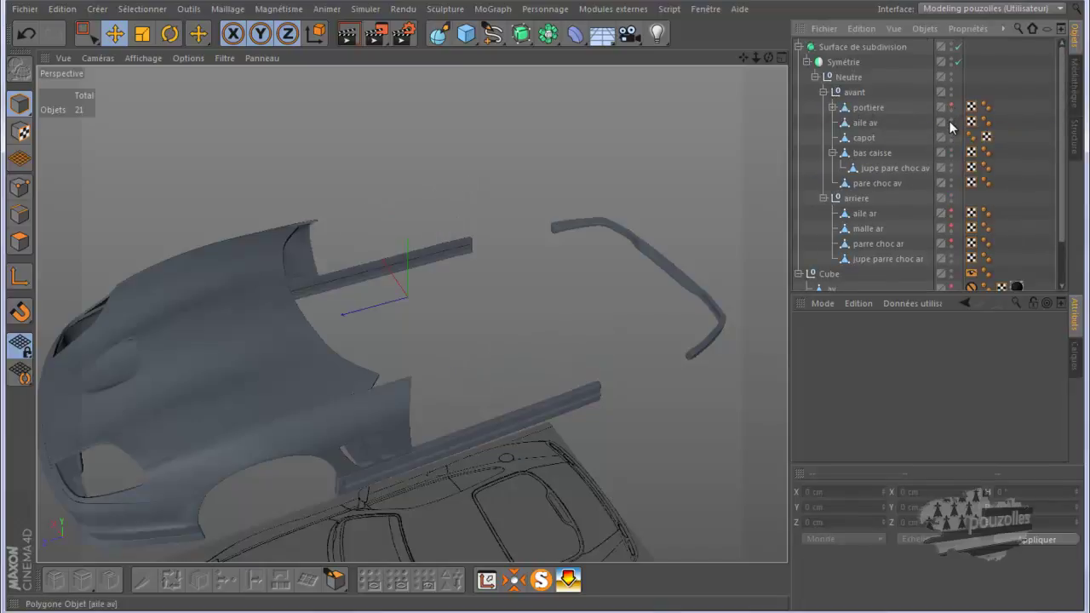
left_click(950, 121)
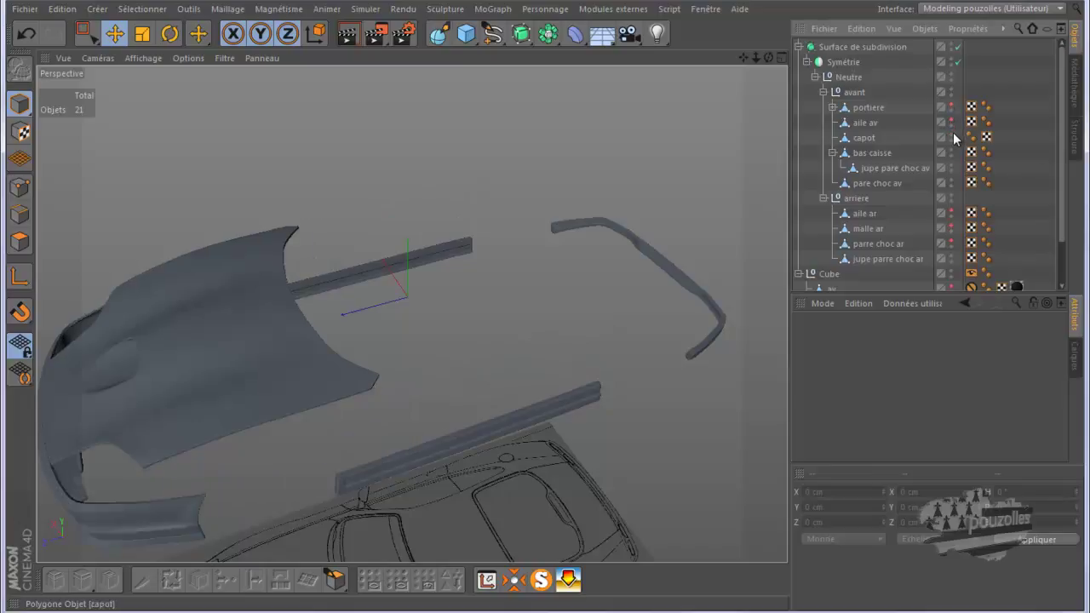
left_click(952, 134)
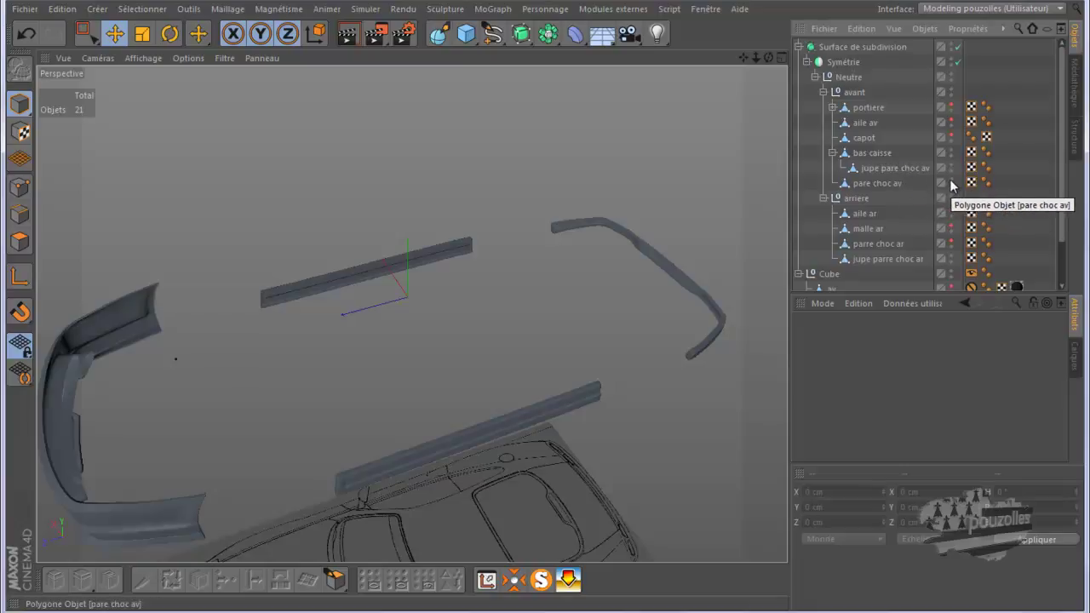
left_click(921, 180)
mouse_move(576, 318)
left_mouse_down("alt")
mouse_move(579, 256)
mouse_move(421, 455)
mouse_move(343, 511)
mouse_move(322, 400)
left_mouse_up("alt")
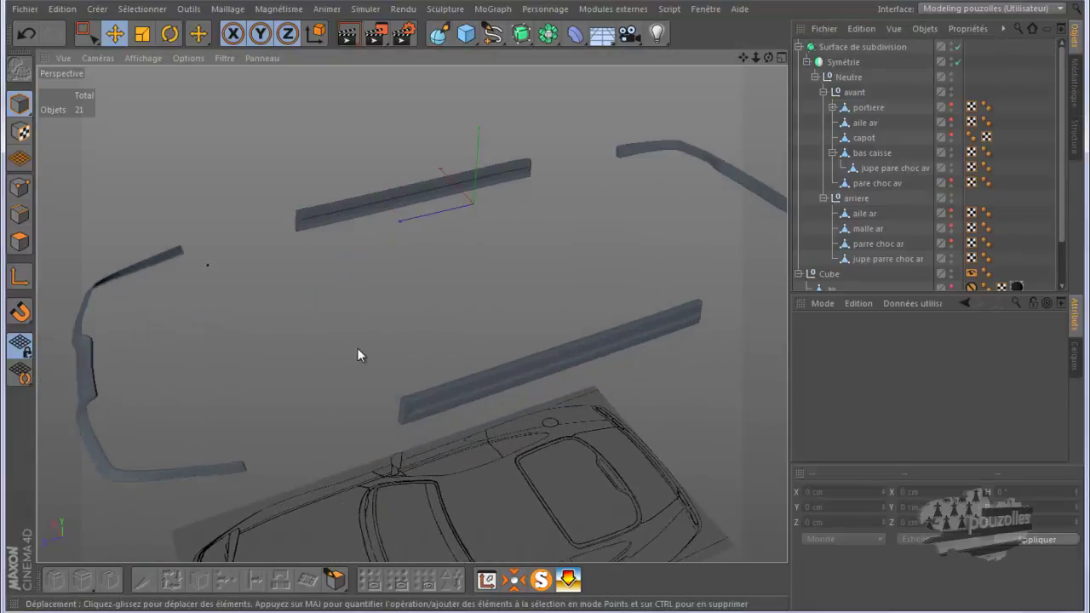
Add a plane in the top view, hide the dessus blueprint, and stretch the plane over the car outline
left_click(466, 33)
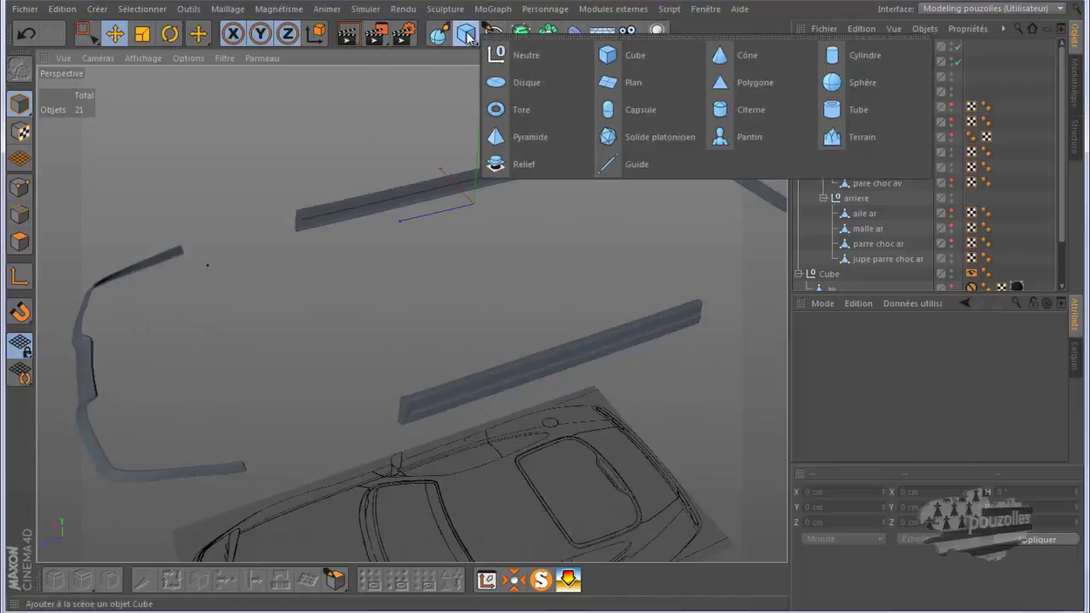
left_click(622, 83)
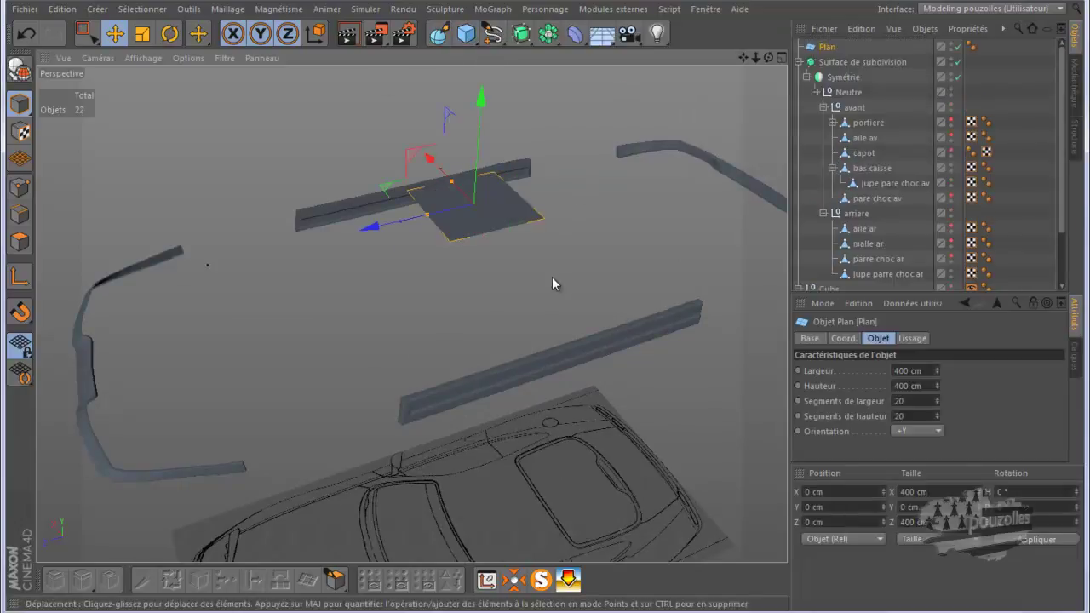
middle_click(552, 277)
middle_click(556, 256)
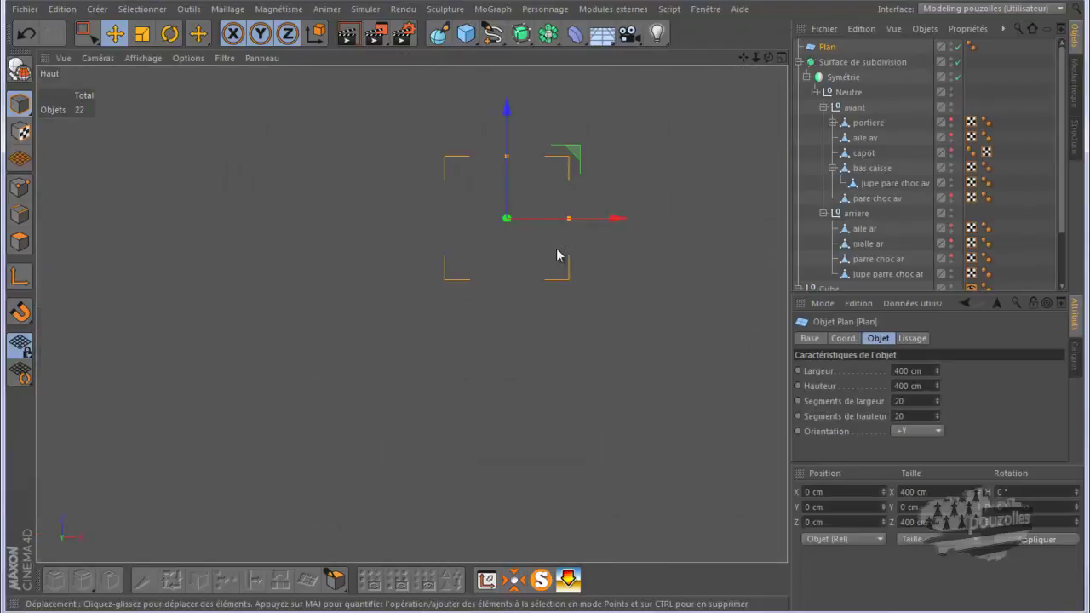
scroll(548, 273, "down", 3)
scroll(528, 290, "down", 2)
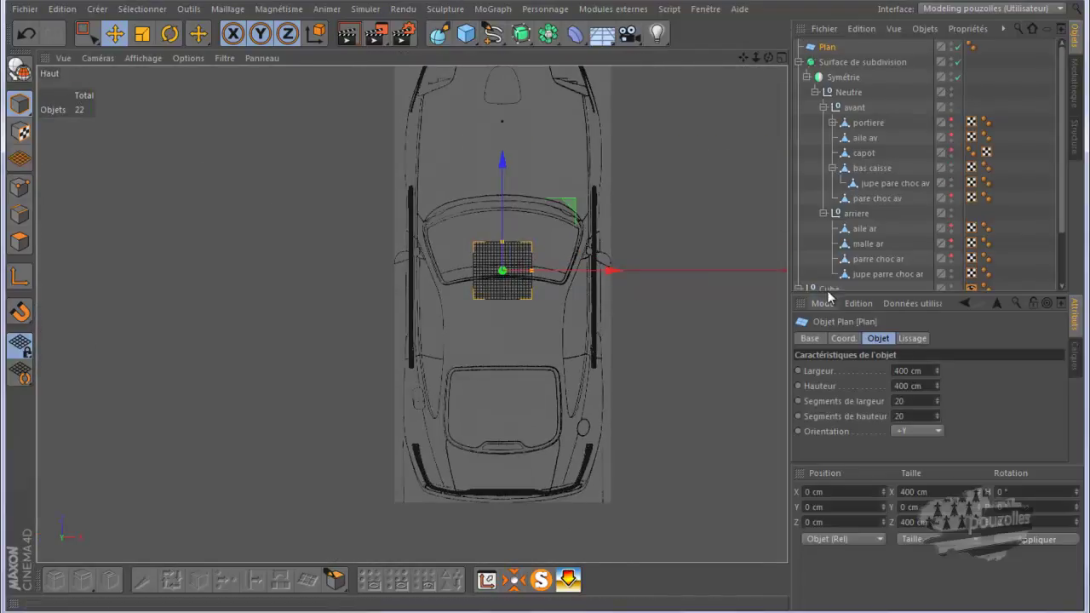
scroll(826, 269, "down", 3)
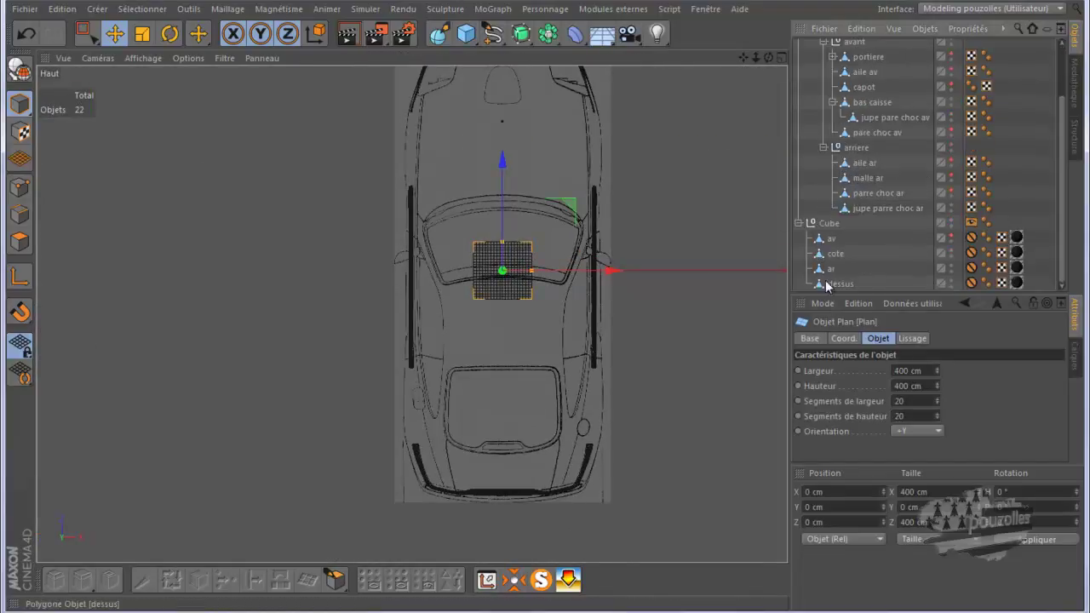
left_click(951, 280)
scroll(503, 132, "up", 1)
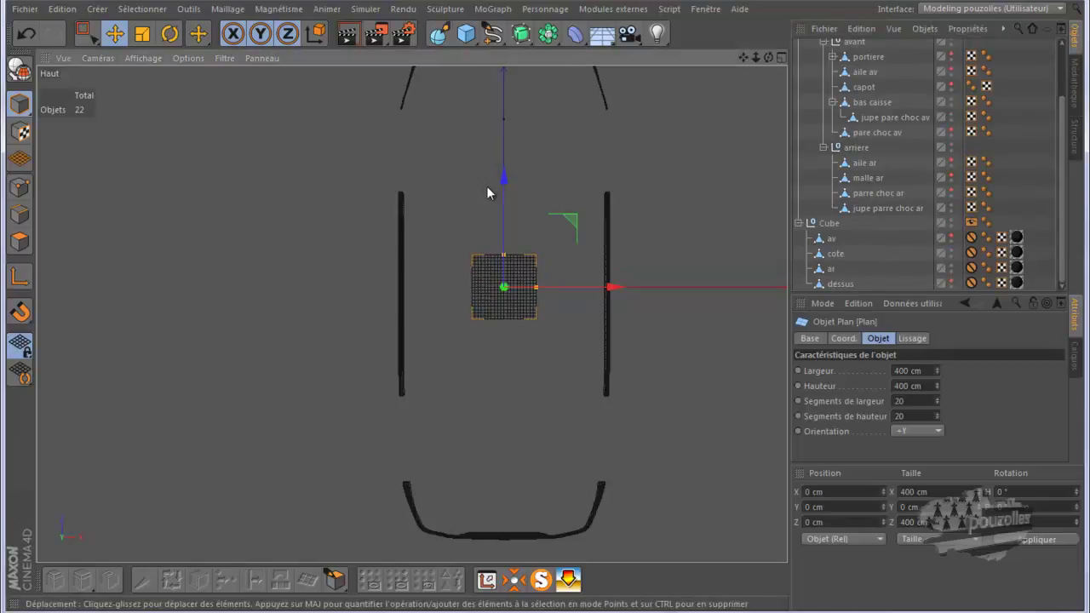
scroll(494, 250, "down", 2)
left_click_drag(501, 254, 502, 88)
left_click_drag(526, 282, 579, 293)
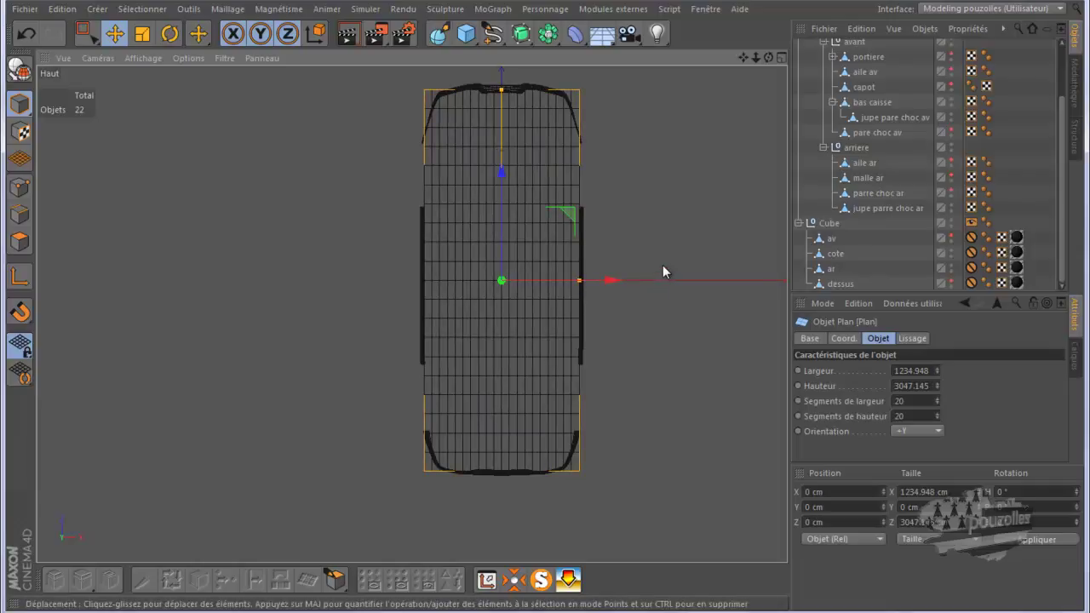
Give the plane 2 width and 1 height segments and make it editable in Points mode
double_click(910, 400)
type("2")
double_click(903, 416)
type("1")
key("Return")
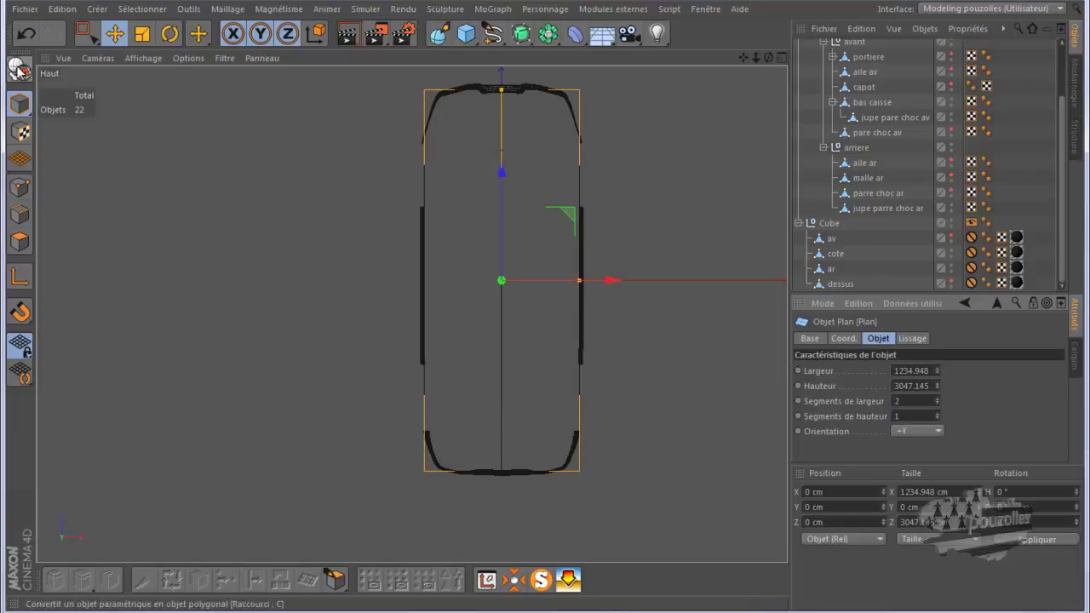
left_click(18, 68)
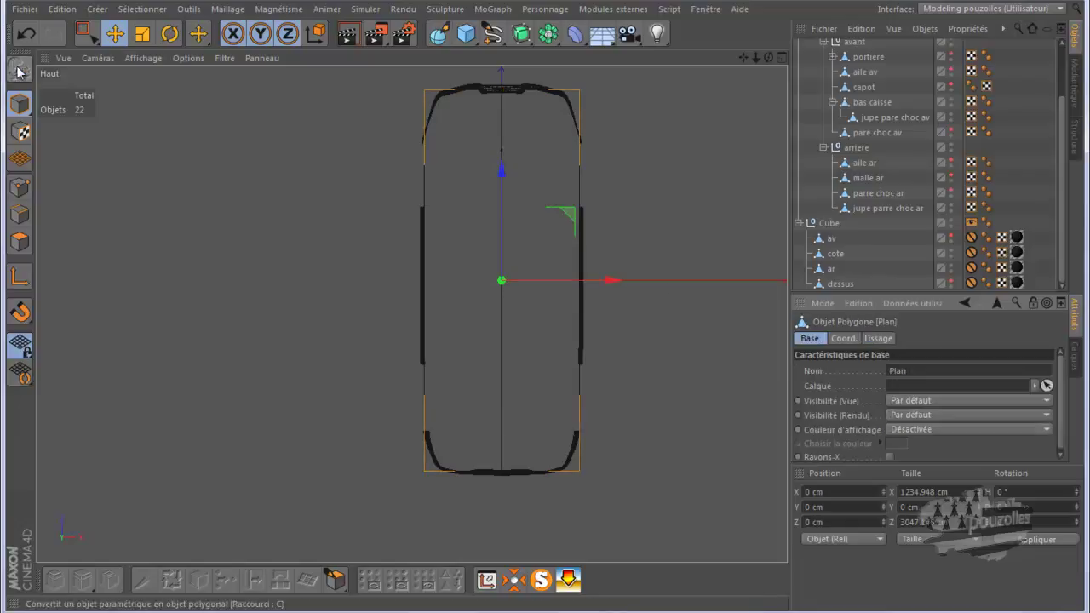
left_click(19, 187)
Box-select and delete the plane's two right-side points
left_click(85, 32)
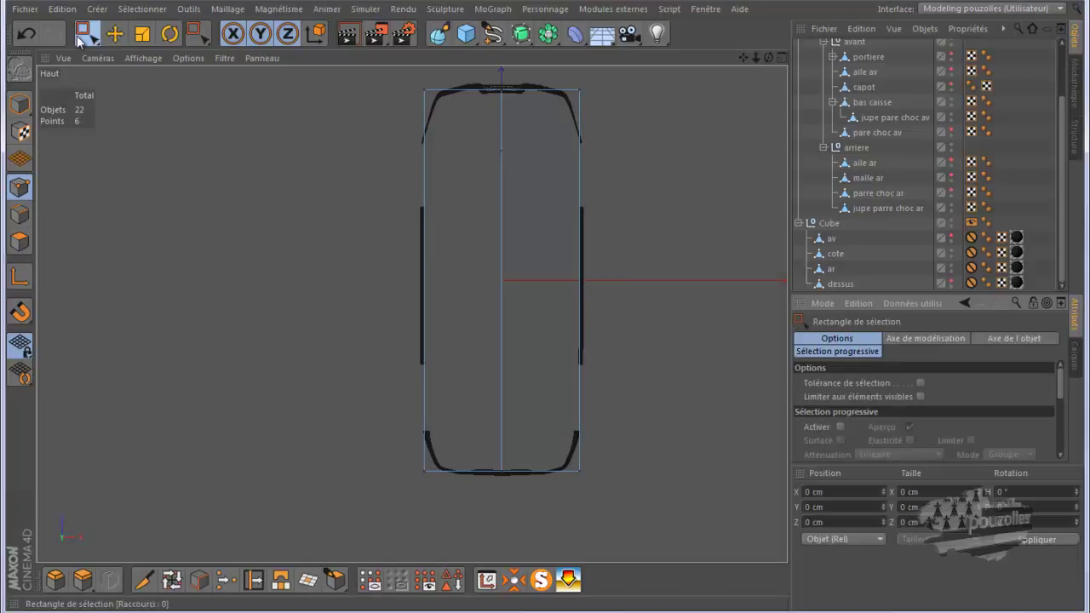
left_click_drag(618, 74, 538, 492)
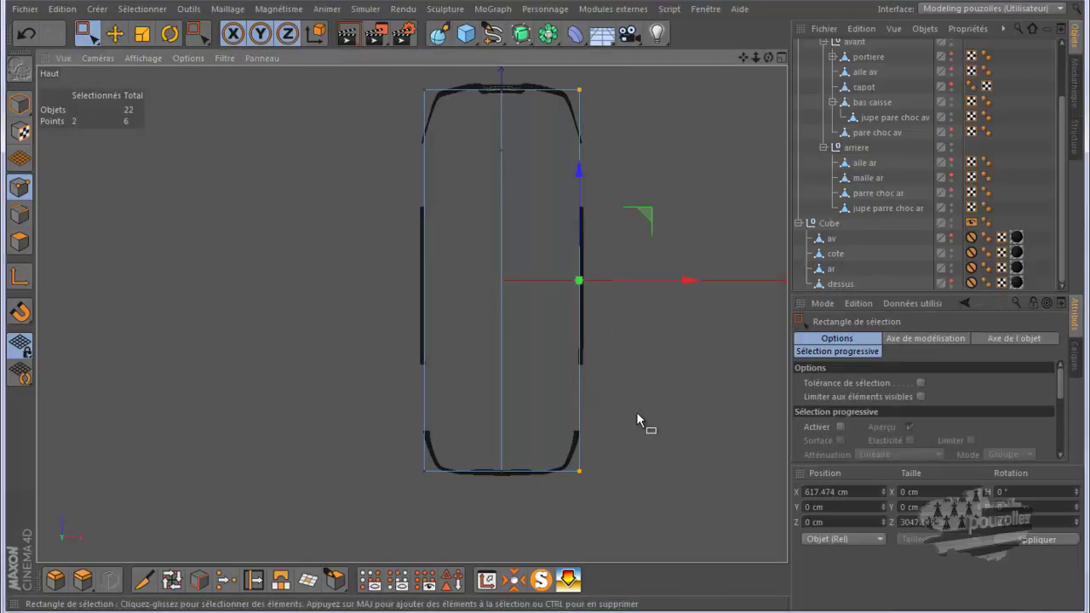
key("Delete")
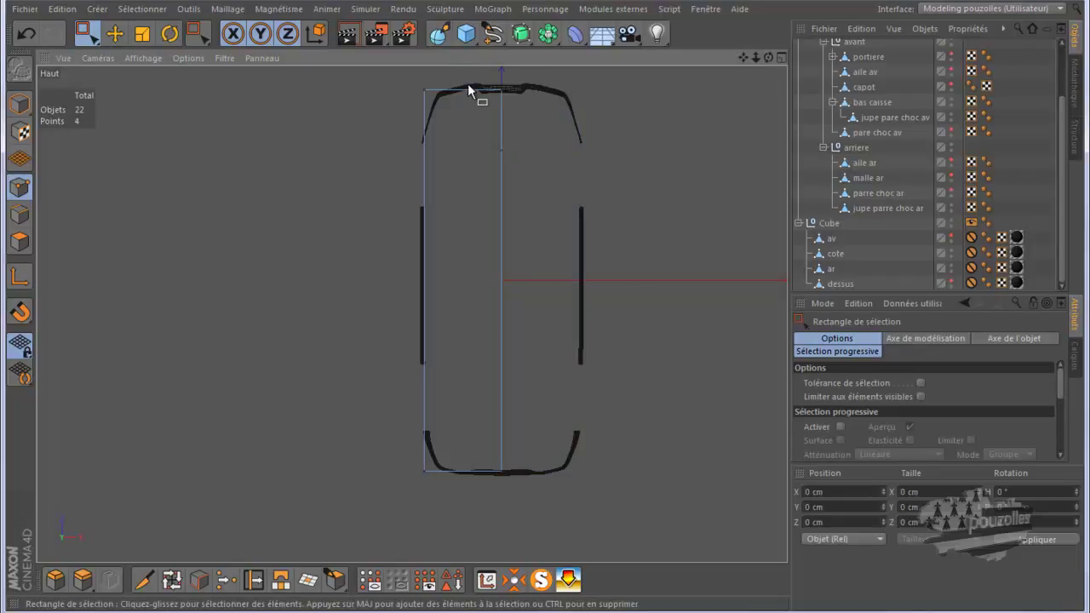
Move the plane's top-left corner point onto the body outline
scroll(437, 89, "up", 2)
scroll(434, 89, "up", 1)
scroll(431, 89, "up", 2)
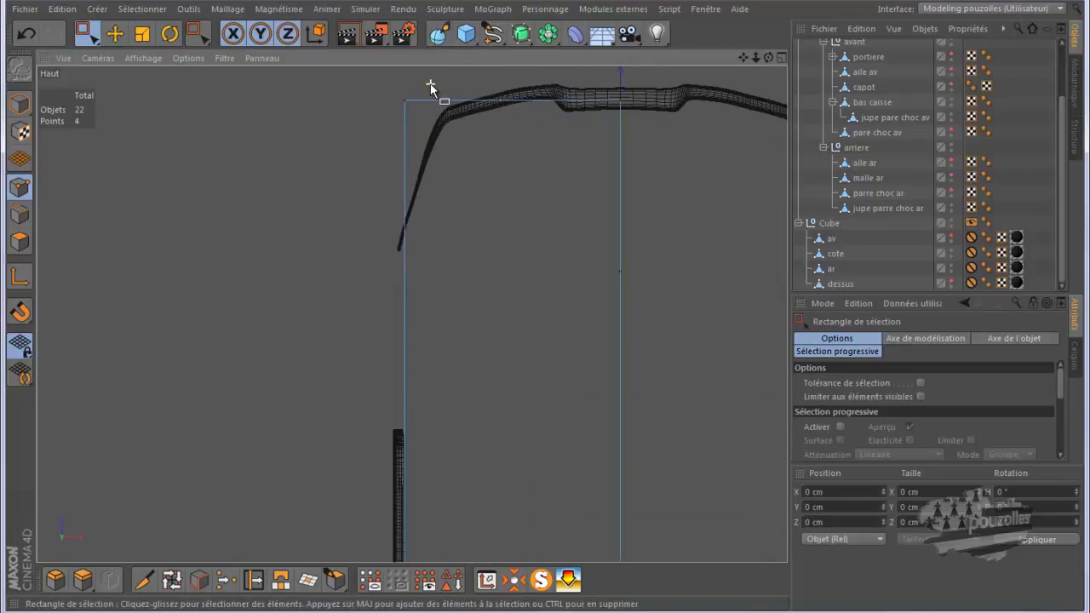
scroll(429, 89, "up", 2)
left_click_drag(428, 86, 383, 119)
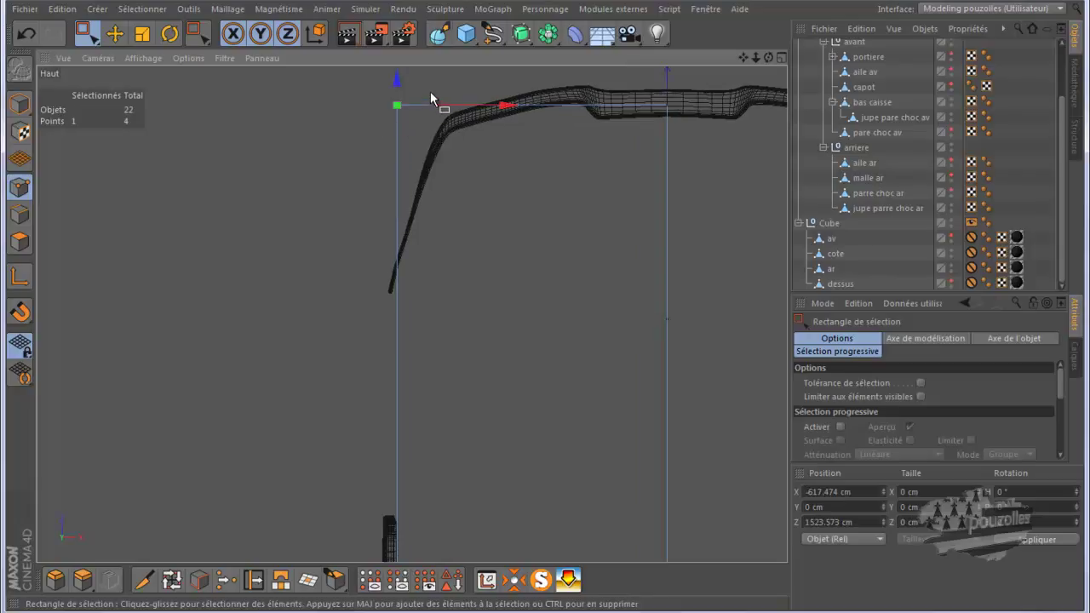
left_click_drag(504, 105, 550, 113)
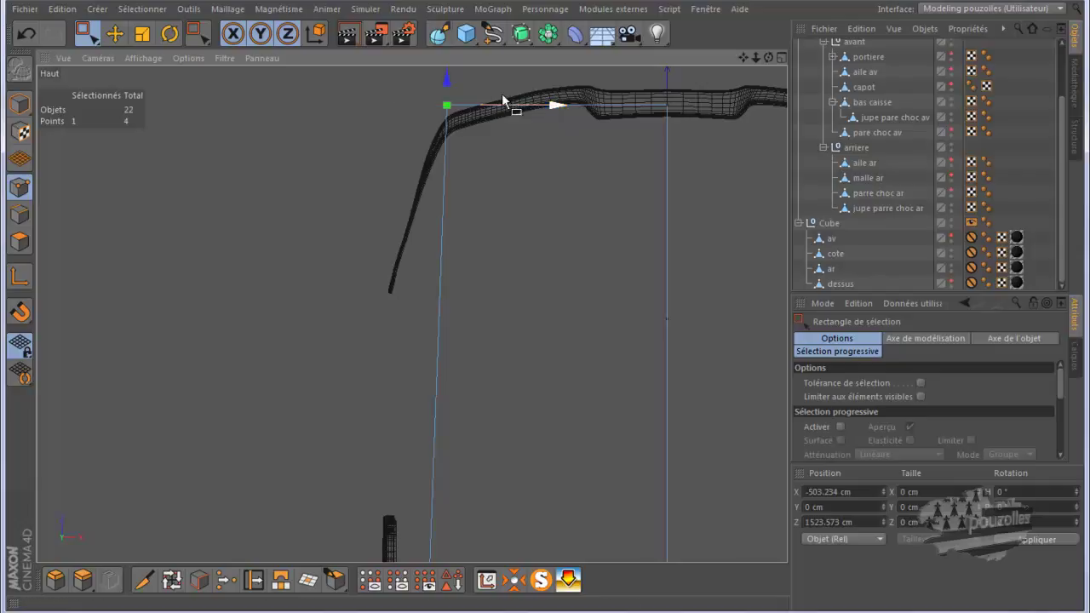
left_click_drag(446, 81, 450, 107)
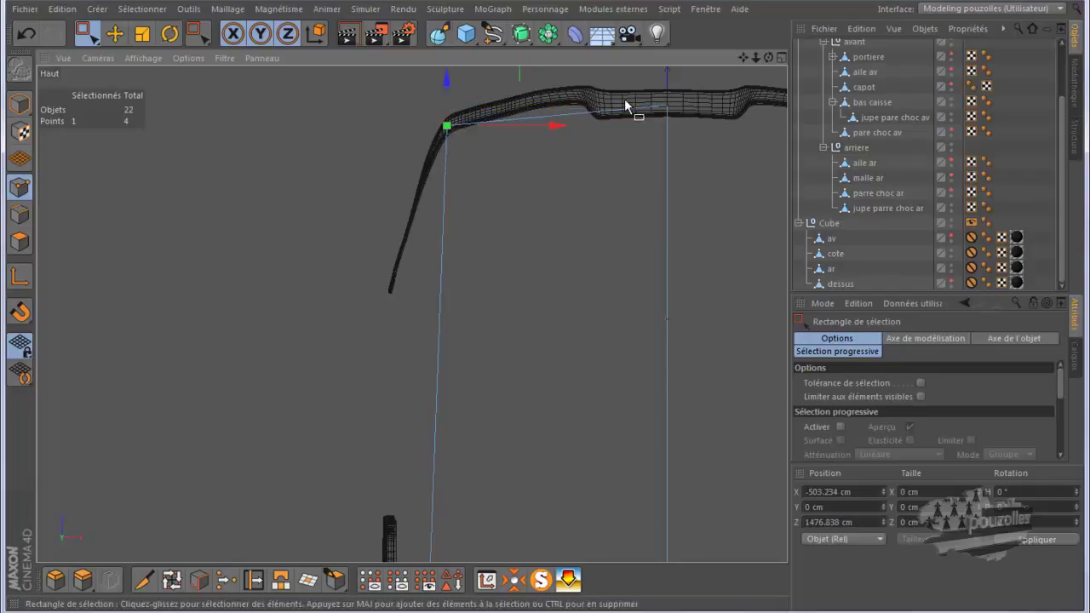
Move the rear corner point inward to X -456.151 cm, in line with the rear bumper curve
left_click(663, 111)
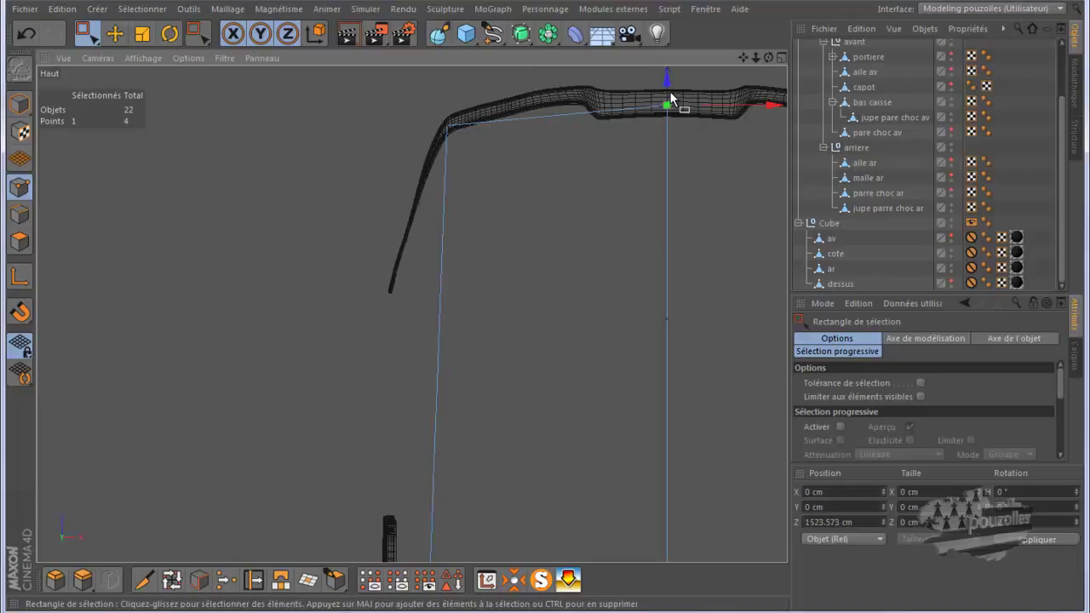
scroll(481, 111, "down", 3)
scroll(490, 110, "down", 2)
scroll(502, 112, "down", 2)
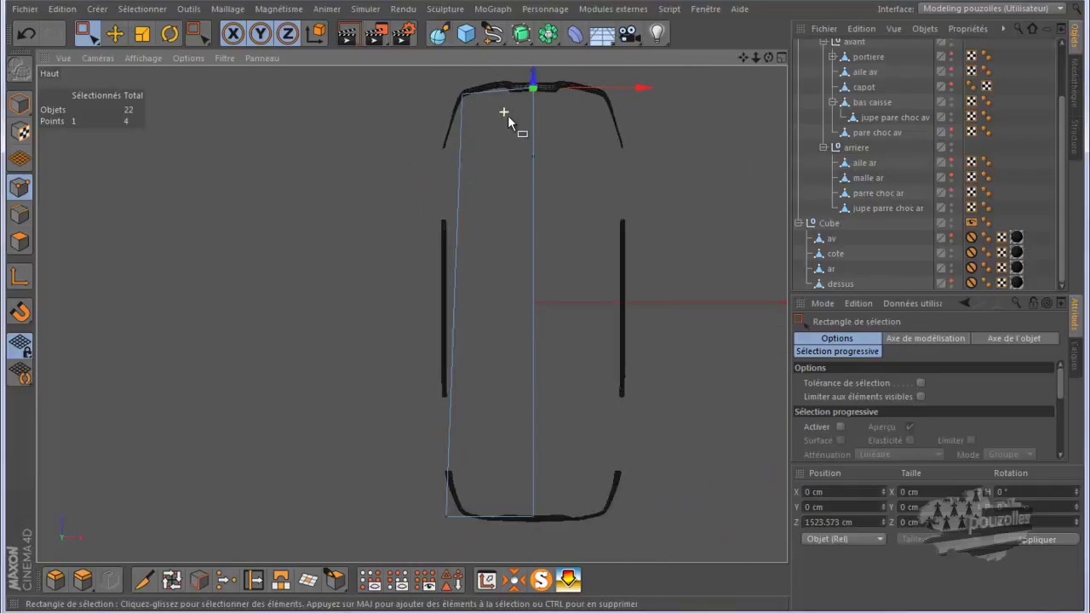
scroll(494, 500, "up", 3)
scroll(405, 420, "up", 2)
left_click(392, 432)
left_click_drag(459, 368, 494, 364)
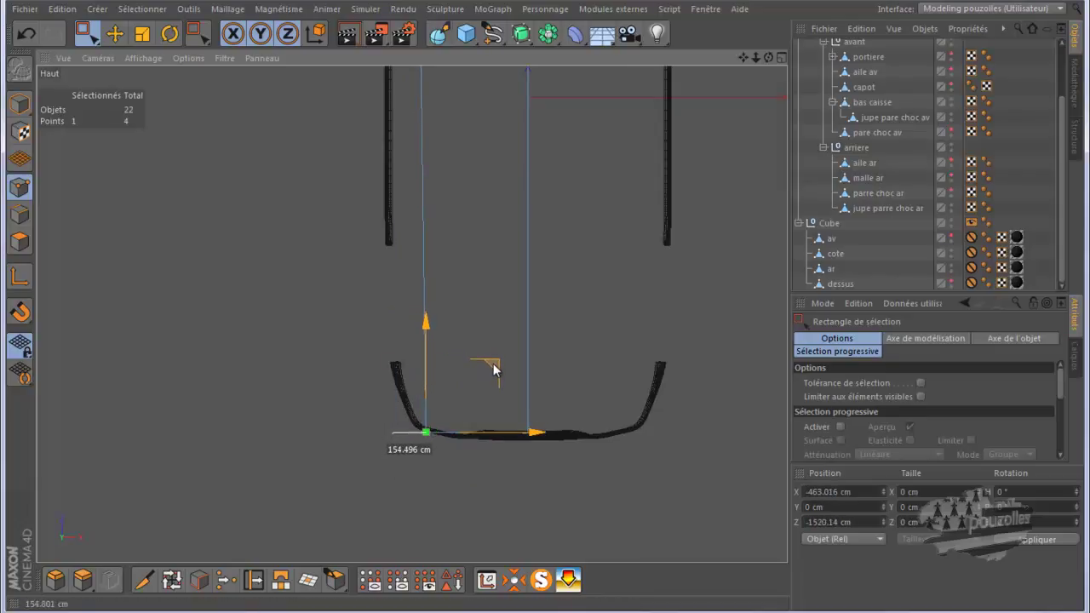
left_click_drag(493, 362, 494, 360)
scroll(466, 395, "down", 1)
scroll(465, 395, "down", 2)
scroll(462, 422, "down", 2)
middle_click(385, 379)
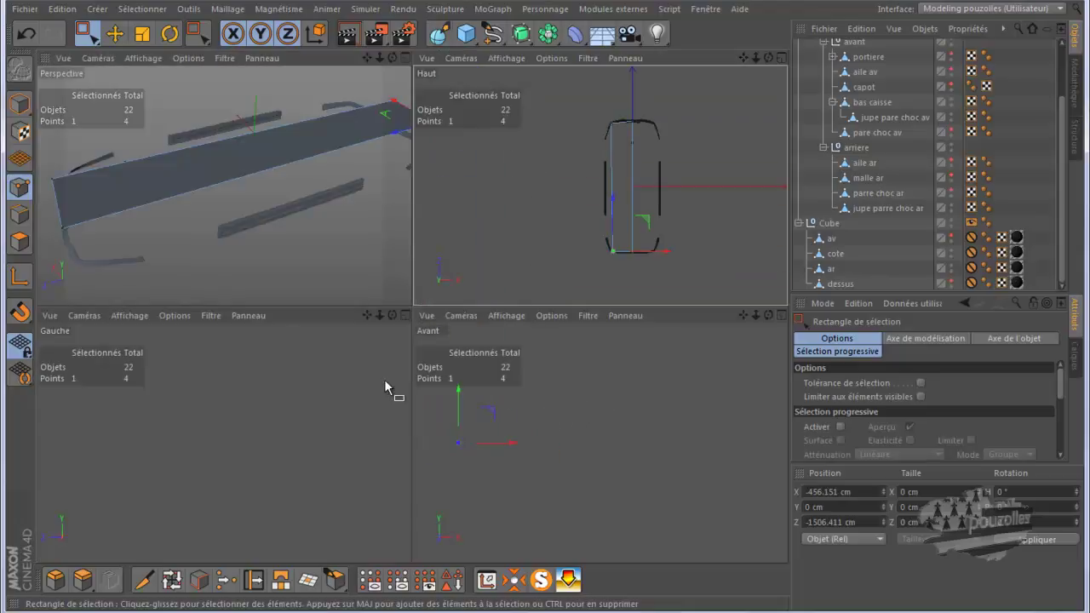
In the maximized side view, lower the floor's rear points to the rear bumper's bottom
middle_click(341, 406)
scroll(470, 292, "down", 3)
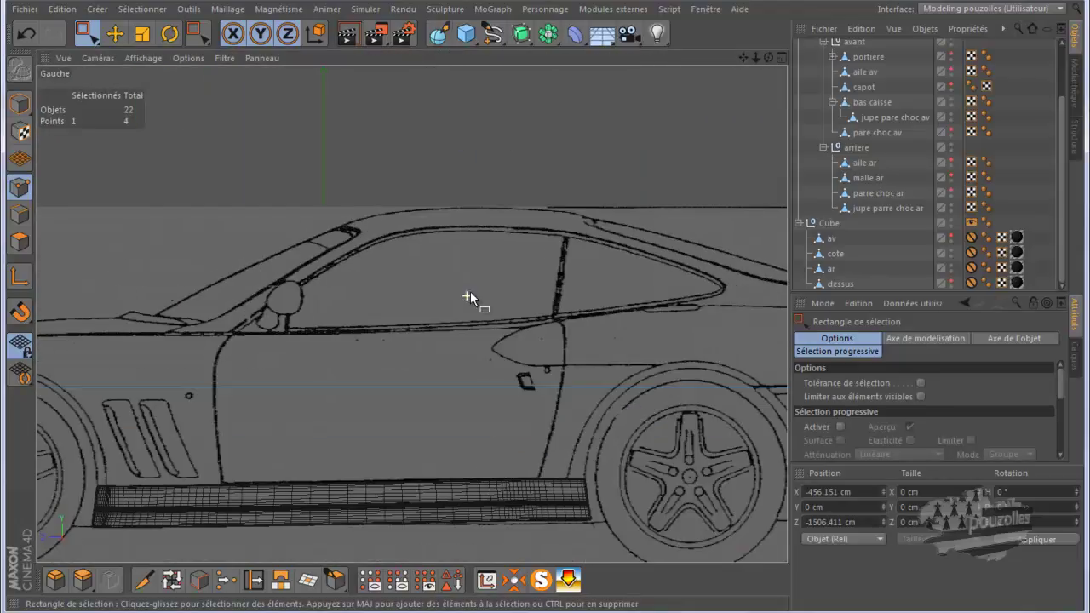
scroll(478, 289, "down", 2)
scroll(480, 289, "down", 1)
scroll(483, 294, "down", 1)
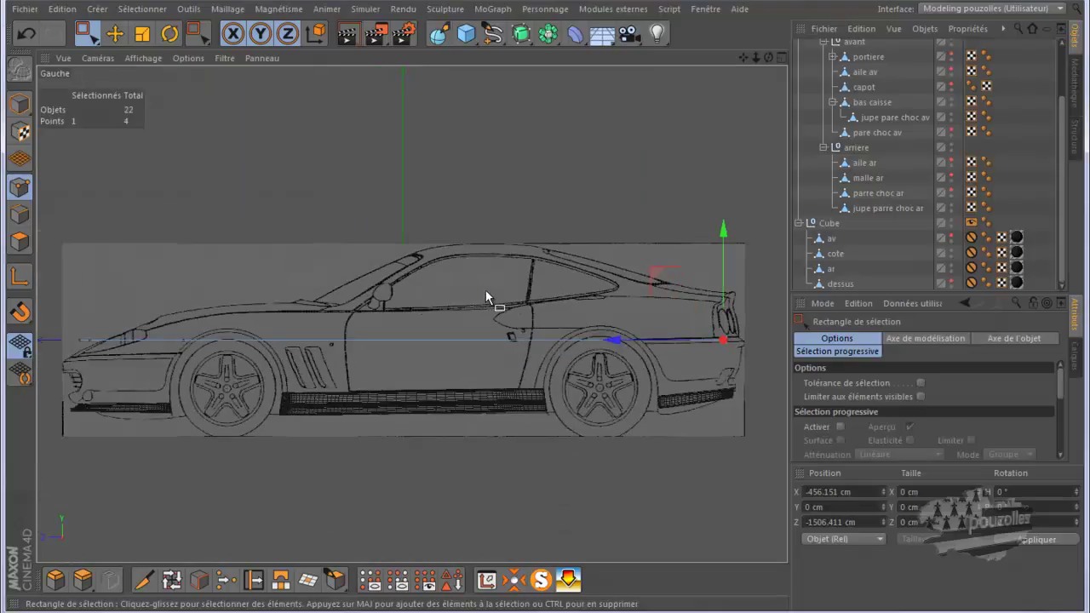
scroll(742, 345, "up", 1)
scroll(742, 345, "up", 2)
left_click_drag(753, 309, 688, 374)
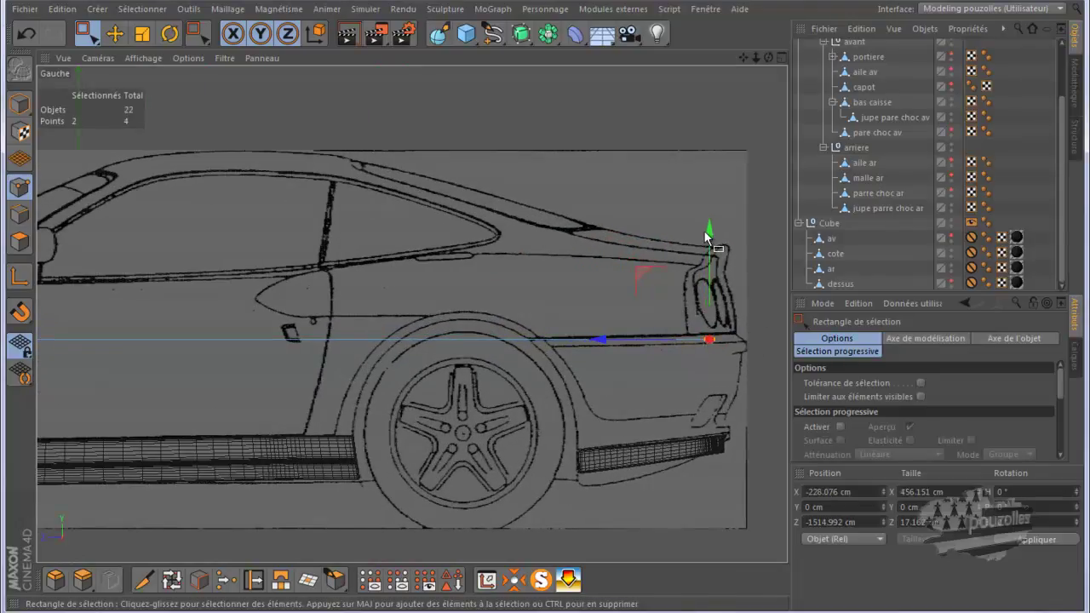
left_click_drag(707, 233, 708, 344)
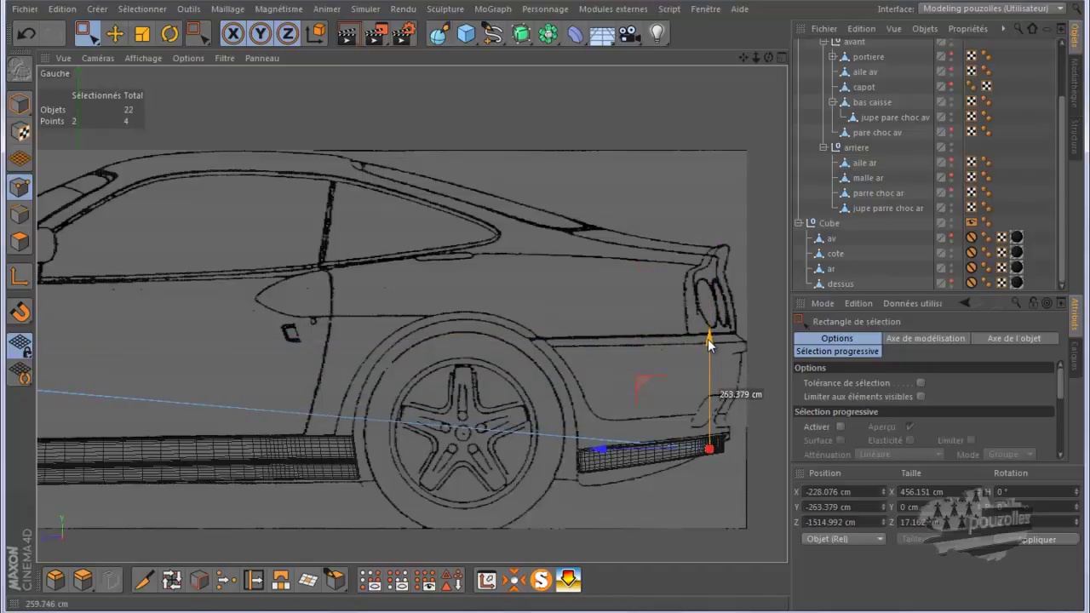
Lower the floor's front point to Y −329.576 cm at the front skirt base
scroll(521, 345, "down", 5)
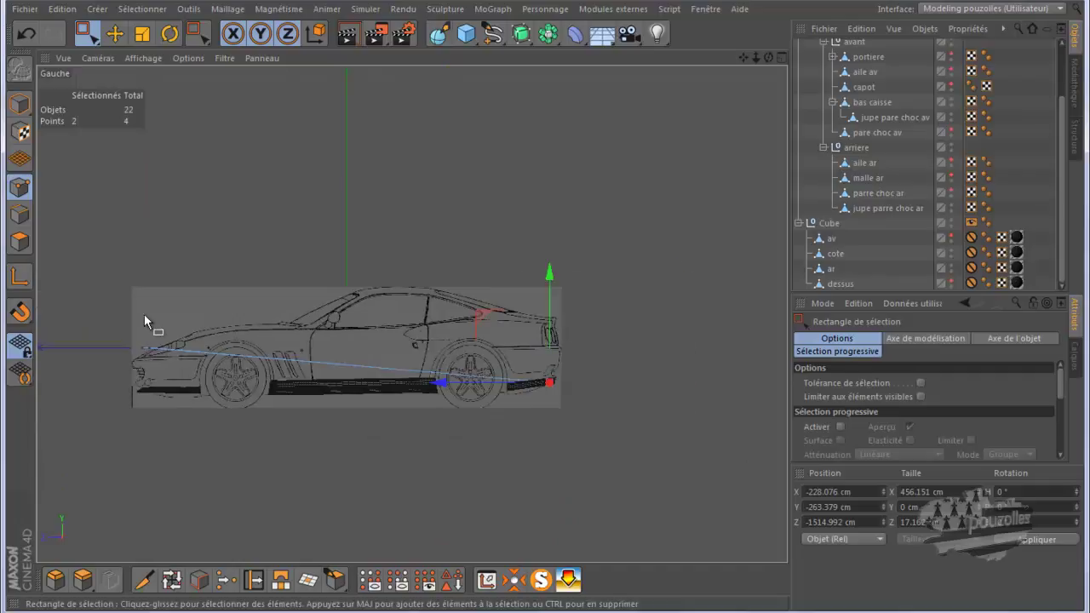
scroll(128, 317, "up", 2)
scroll(122, 403, "up", 2)
scroll(122, 403, "up", 2)
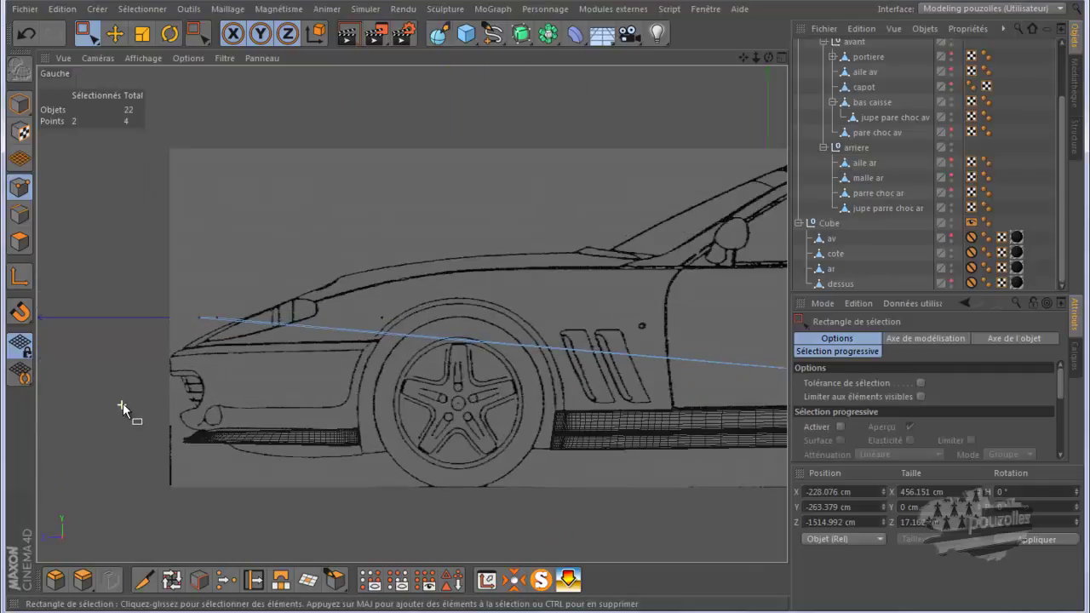
scroll(123, 403, "up", 1)
left_click_drag(266, 253, 213, 322)
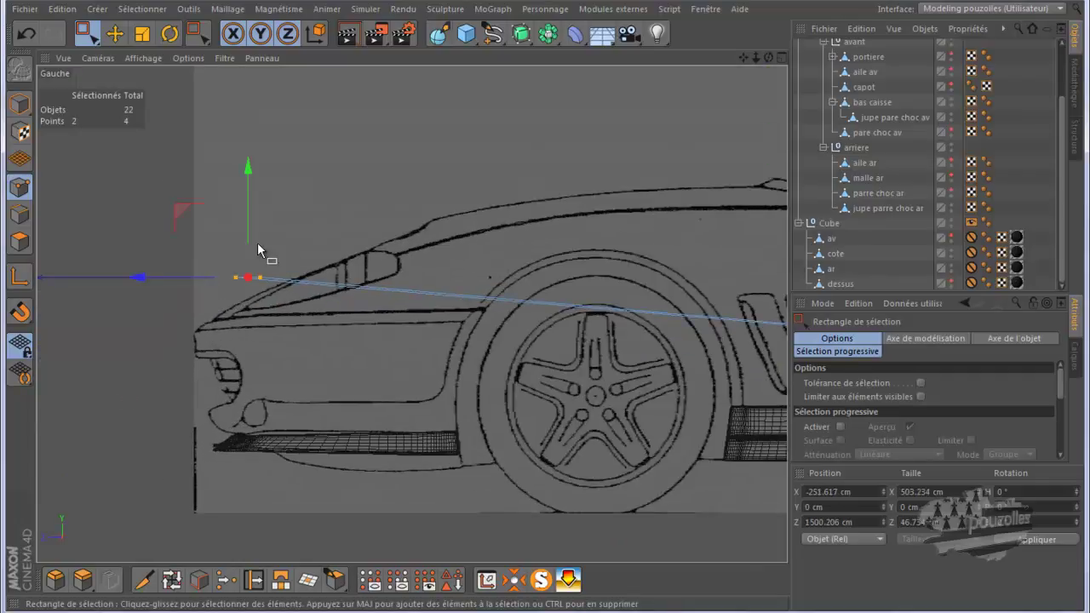
mouse_move(249, 230)
left_mouse_down()
mouse_move(230, 393)
mouse_move(221, 386)
left_mouse_up()
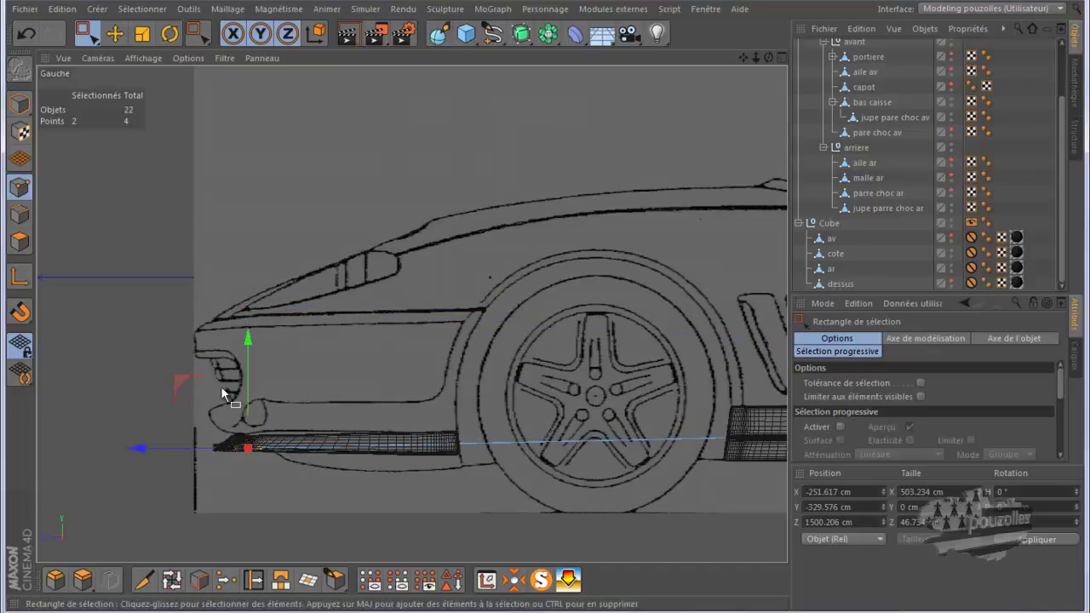
middle_click(181, 343)
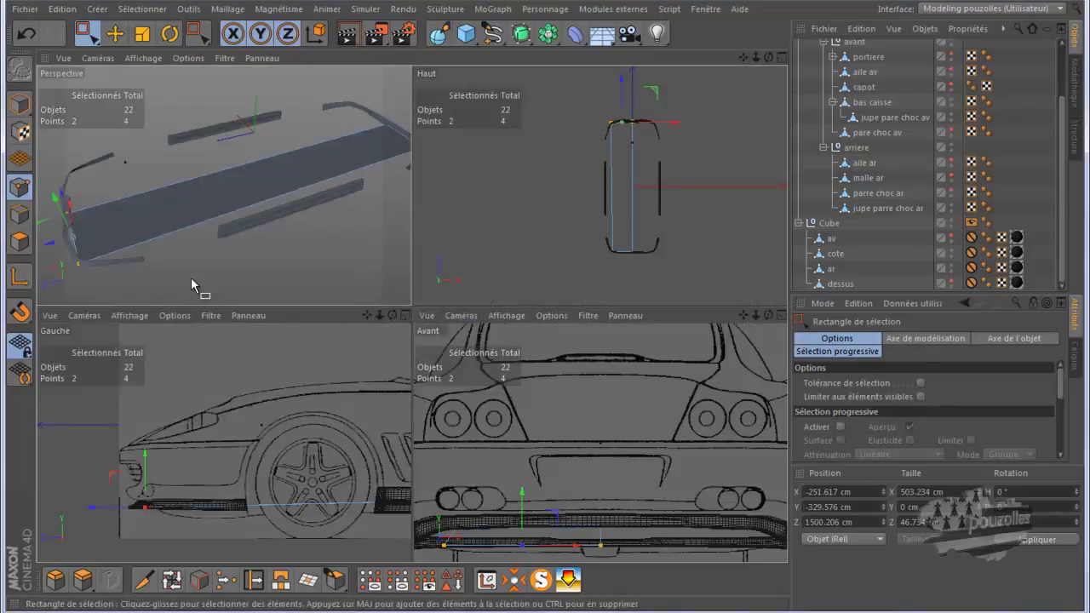
middle_click(191, 285)
scroll(881, 88, "up", 3)
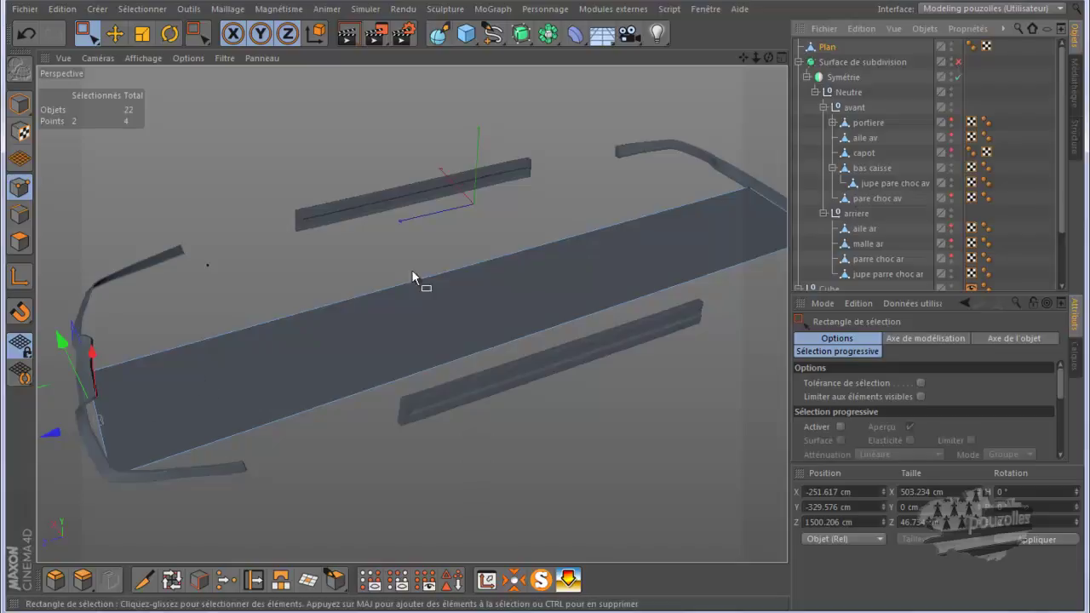
scroll(543, 306, "up", 3)
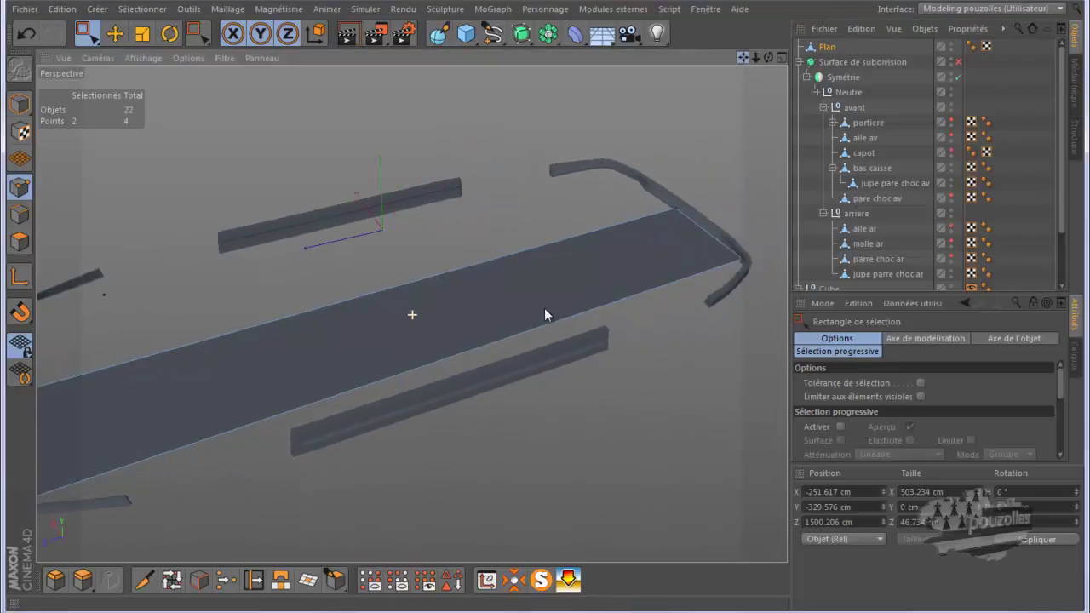
scroll(670, 258, "up", 2)
scroll(670, 259, "up", 2)
scroll(682, 239, "up", 2)
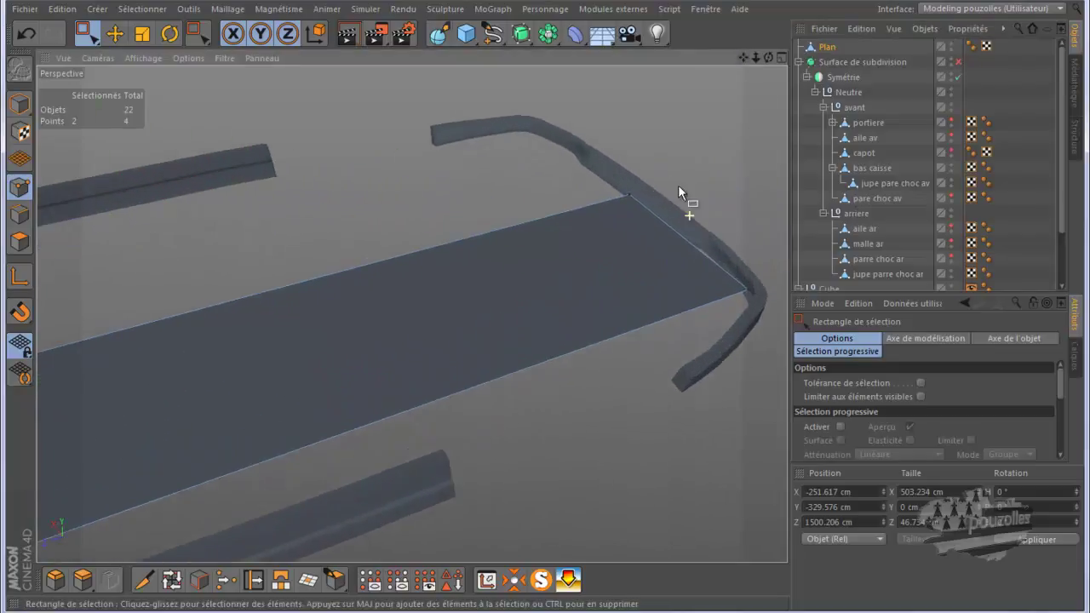
scroll(678, 185, "up", 1)
scroll(656, 183, "up", 1)
scroll(635, 189, "up", 2)
scroll(635, 189, "up", 1)
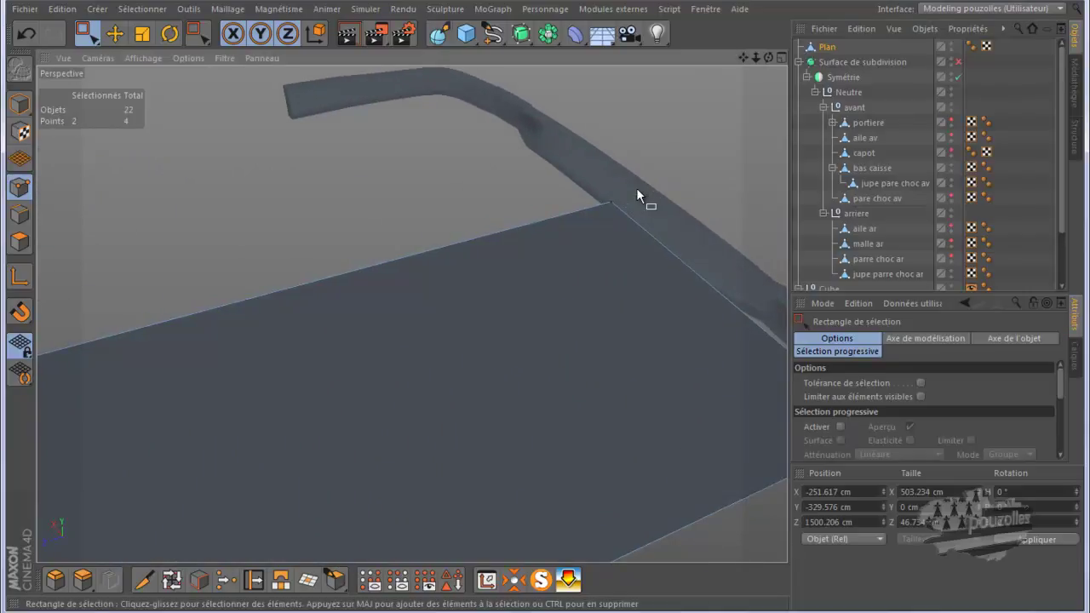
scroll(636, 189, "up", 1)
scroll(635, 189, "up", 1)
scroll(635, 193, "down", 1)
scroll(634, 194, "down", 1)
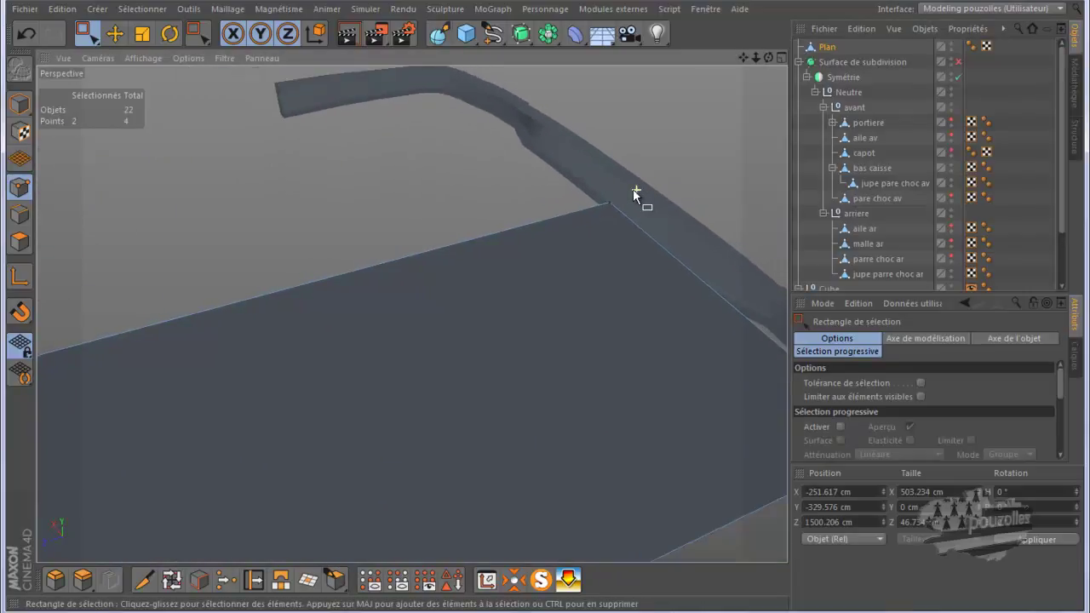
left_click_drag(768, 58, 547, 308)
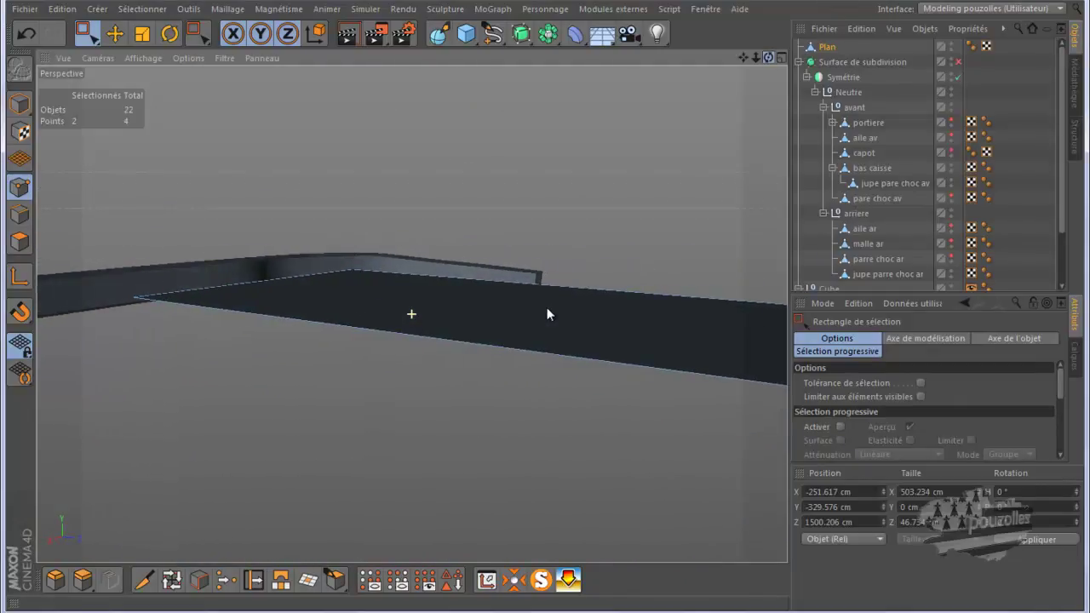
mouse_move(114, 301)
left_mouse_down()
mouse_move(151, 285)
mouse_move(210, 317)
left_mouse_up()
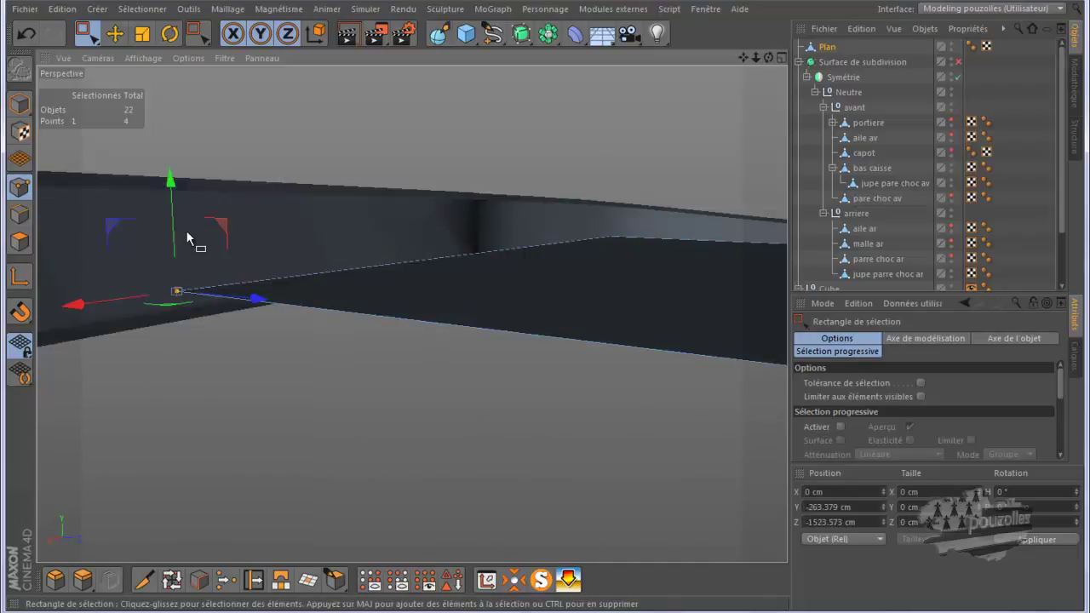
Nudge both floor corner points down a few centimetres, about 9 cm for the second, checking in perspective
left_click_drag(174, 229, 174, 247)
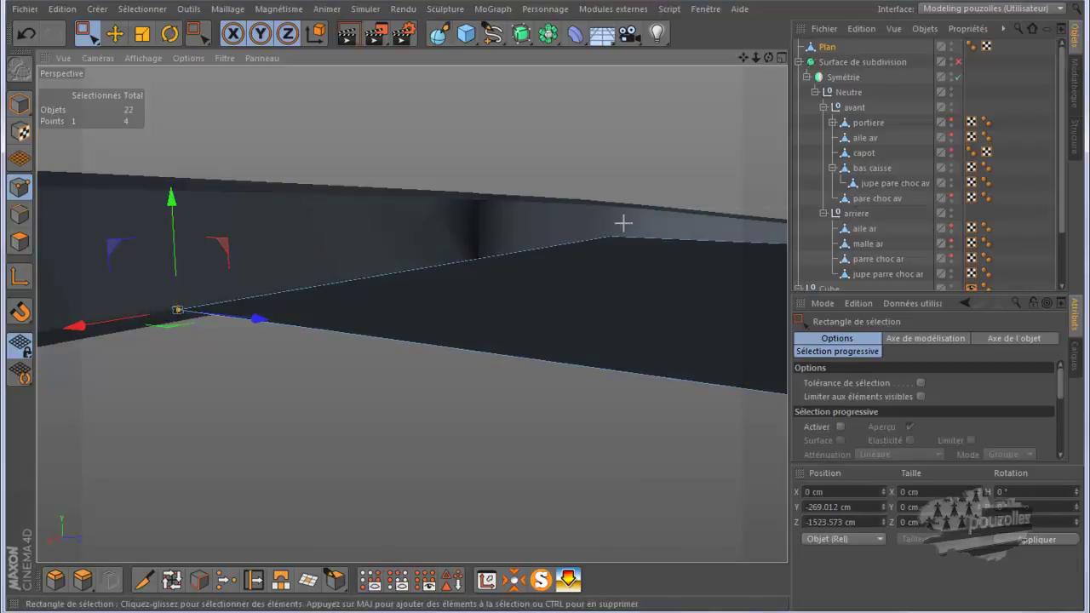
left_click_drag(604, 243, 622, 179)
left_click_drag(615, 175, 613, 188)
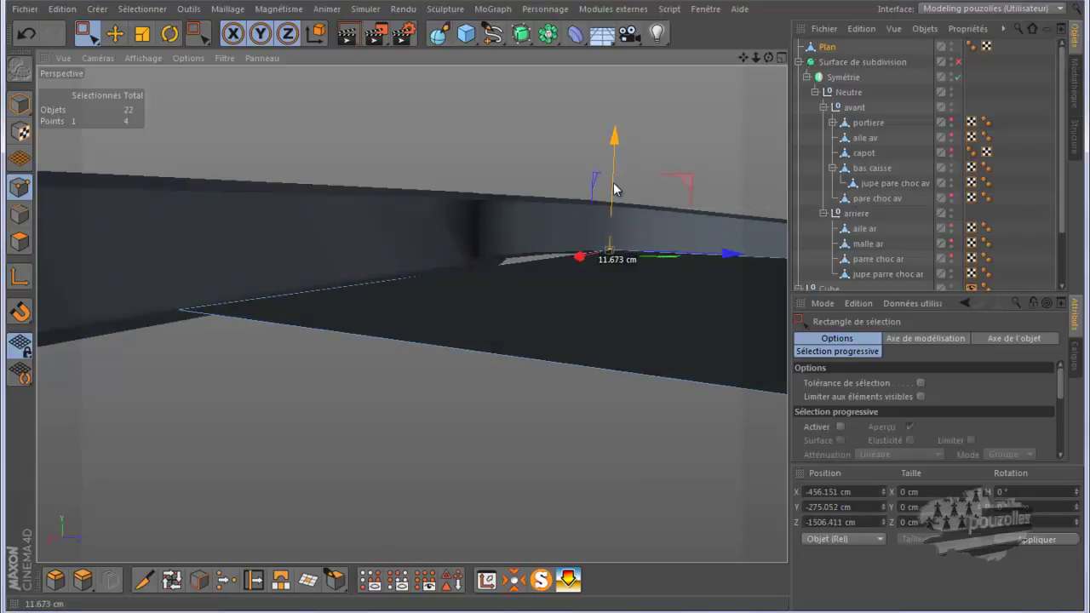
left_click_drag(540, 313, 487, 357, "alt")
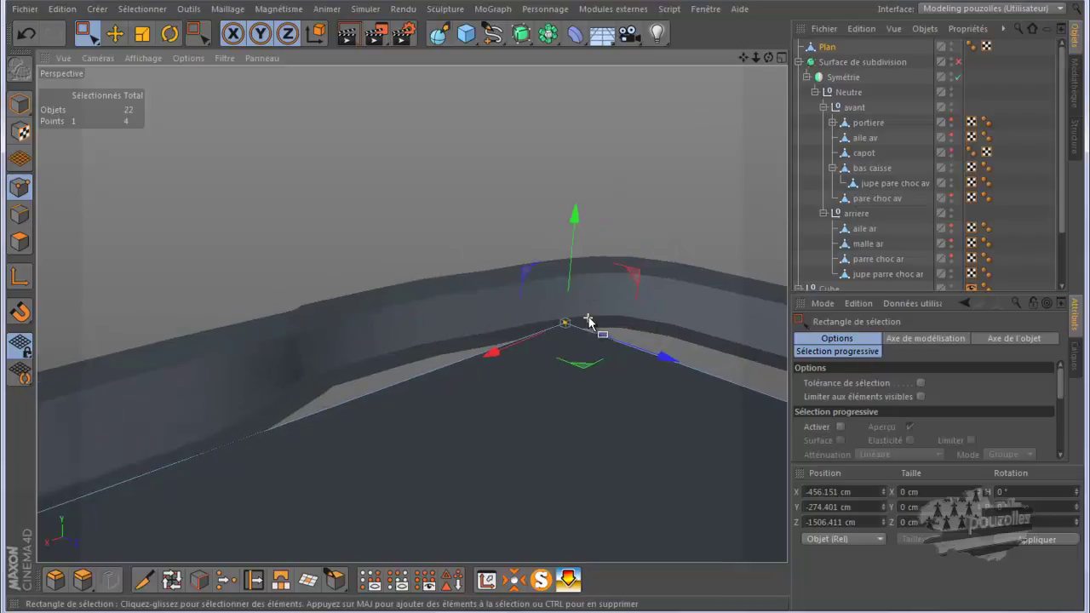
mouse_move(587, 321)
left_mouse_down("alt")
mouse_move(470, 223)
mouse_move(380, 221)
mouse_move(353, 204)
mouse_move(276, 215)
left_mouse_up("alt")
Slide the floor's front corner point forward to Z 1558.791 cm and down onto the side panel's edge
scroll(276, 215, "down", 3)
scroll(276, 214, "down", 2)
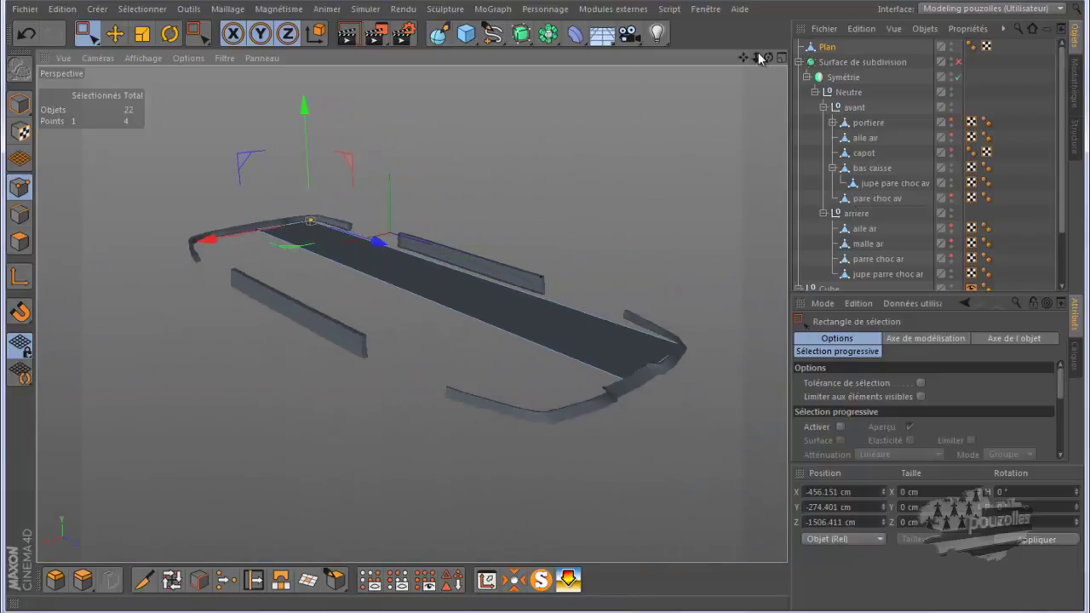
left_click_drag(770, 57, 751, 77)
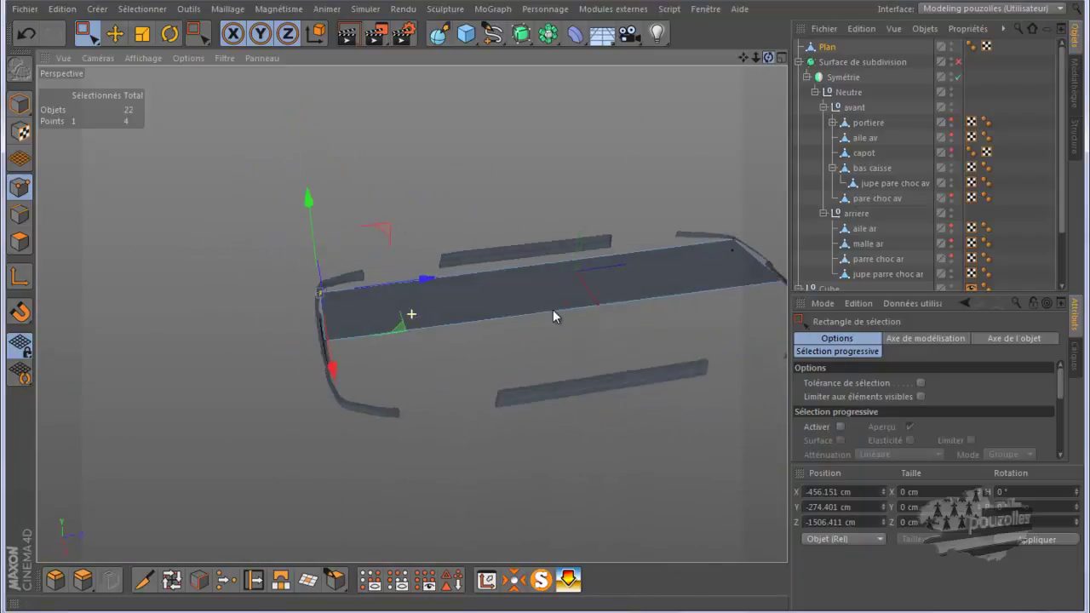
scroll(725, 185, "up", 2)
scroll(715, 195, "up", 2)
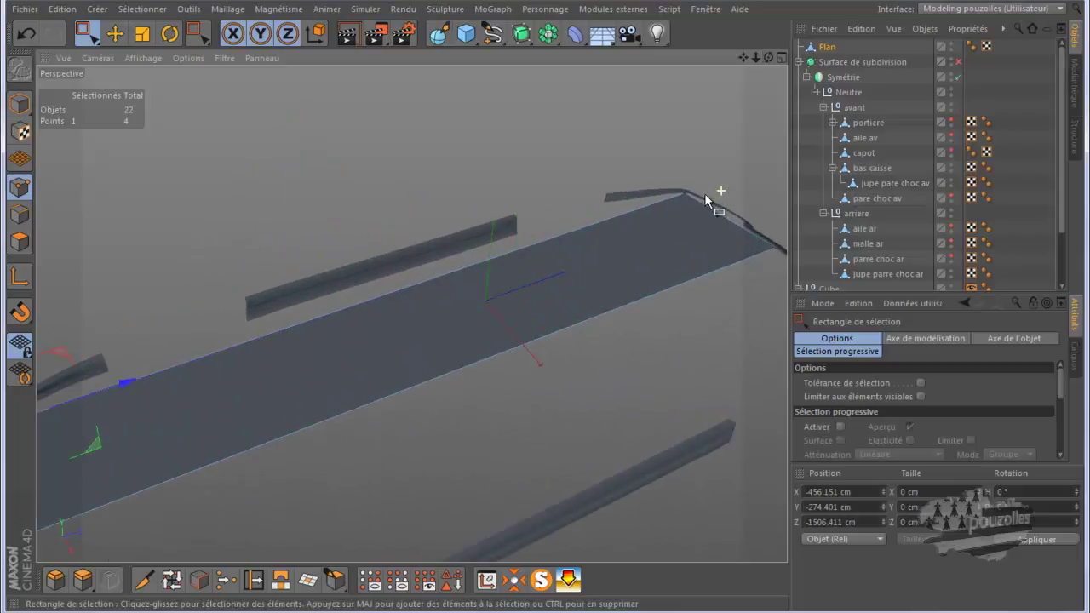
scroll(705, 193, "up", 2)
scroll(700, 192, "up", 1)
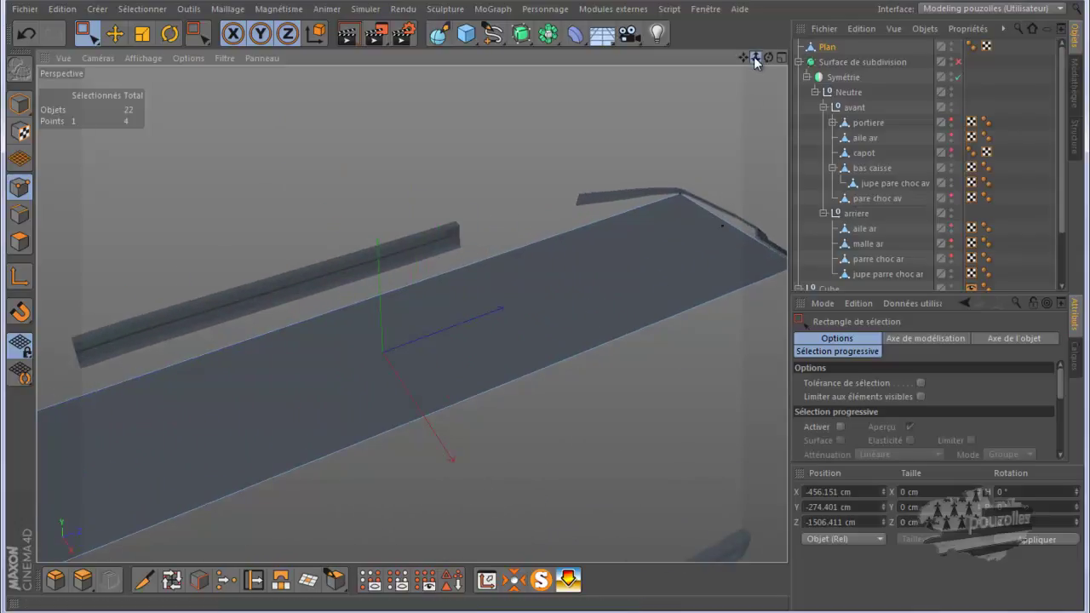
scroll(547, 299, "up", 2)
scroll(548, 299, "up", 3)
scroll(548, 299, "up", 2)
scroll(540, 315, "up", 2)
scroll(540, 316, "down", 2)
scroll(545, 324, "down", 3)
scroll(523, 360, "down", 3)
scroll(501, 320, "down", 2)
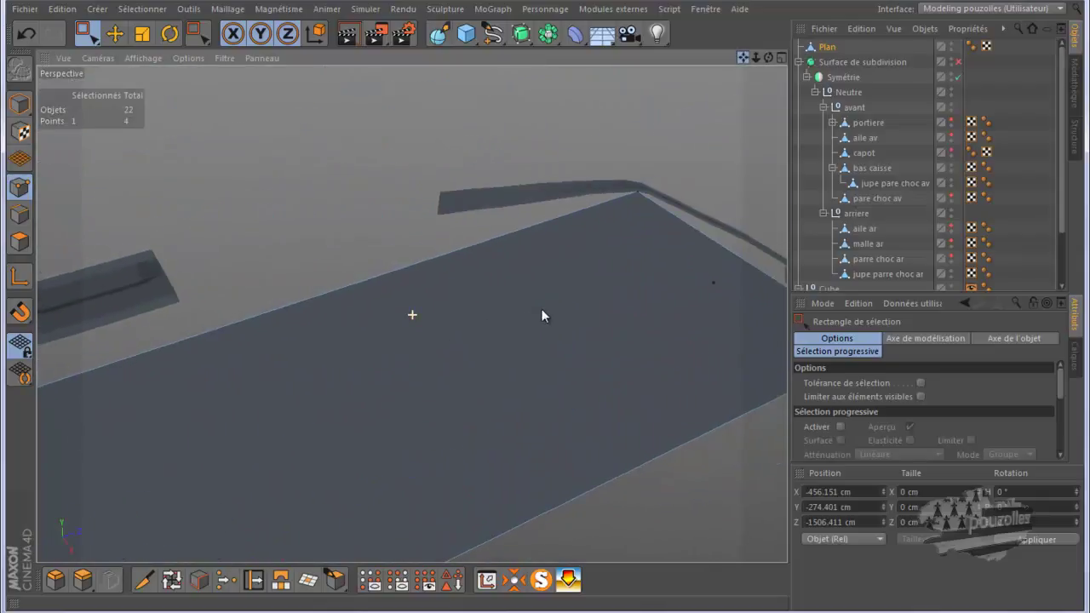
scroll(545, 289, "down", 2)
scroll(608, 214, "up", 2)
scroll(613, 193, "up", 3)
scroll(615, 187, "up", 2)
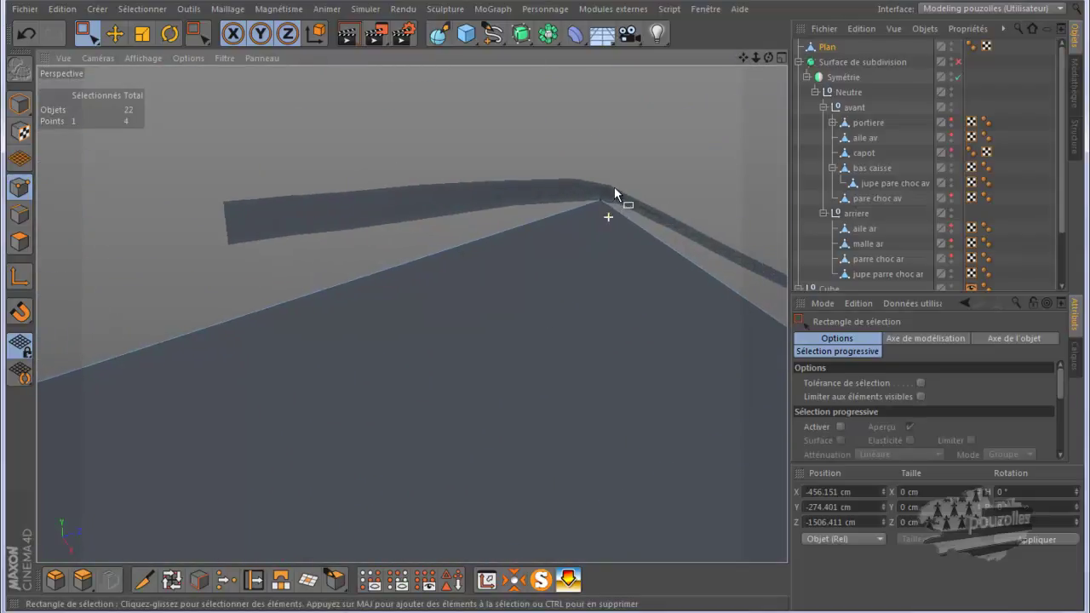
scroll(614, 189, "up", 2)
scroll(611, 187, "up", 2)
scroll(610, 187, "up", 3)
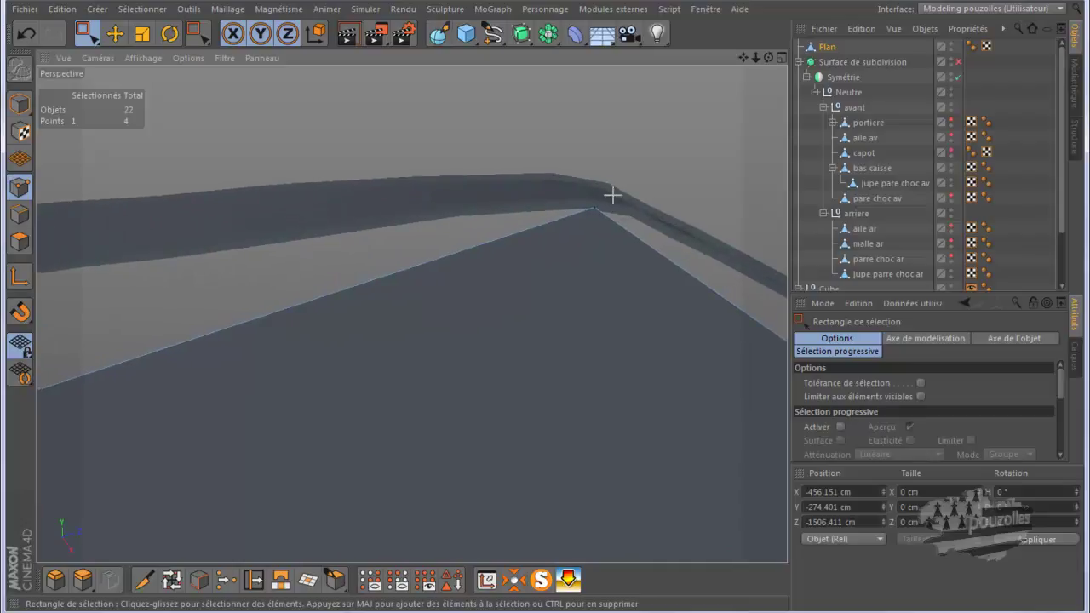
left_click_drag(575, 223, 576, 223)
mouse_move(767, 55)
left_mouse_down()
mouse_move(540, 310)
mouse_move(522, 301)
mouse_move(543, 317)
mouse_move(767, 247)
left_mouse_up()
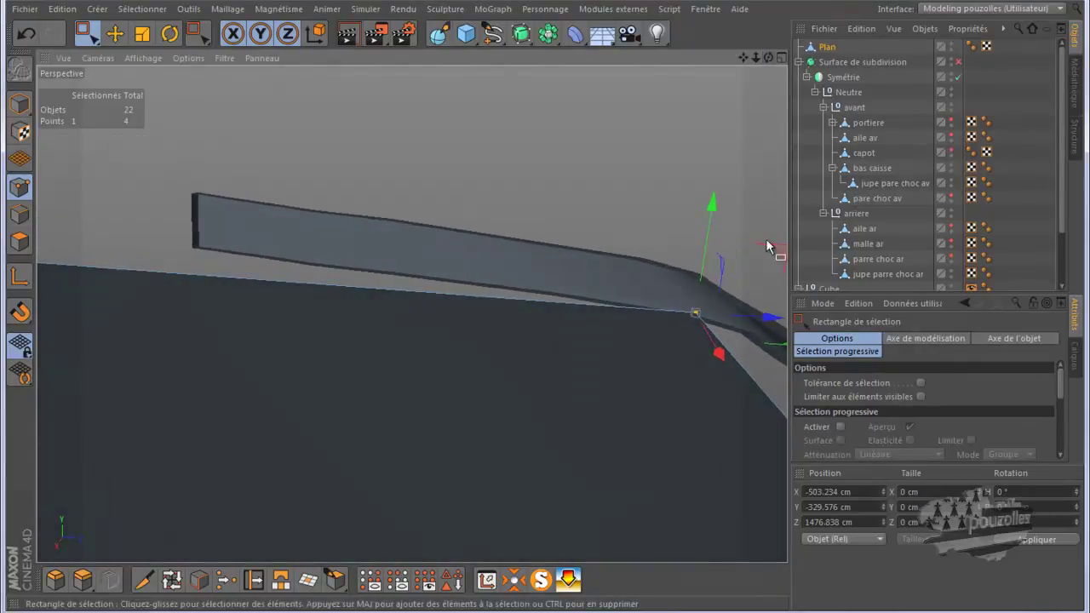
left_click_drag(762, 317, 549, 315)
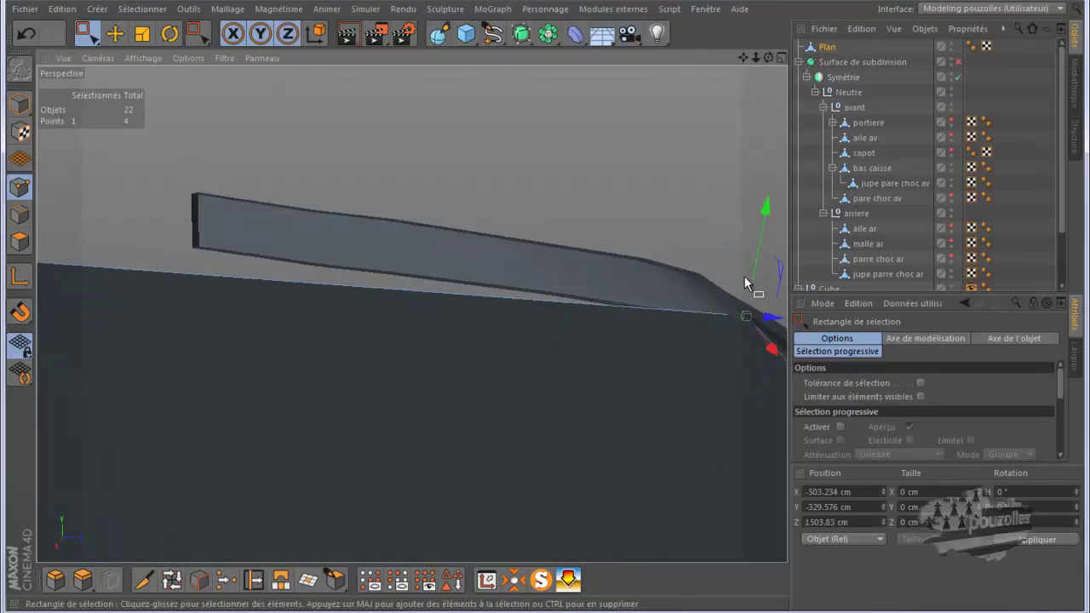
mouse_move(760, 267)
left_mouse_down()
mouse_move(758, 286)
mouse_move(755, 275)
left_mouse_up()
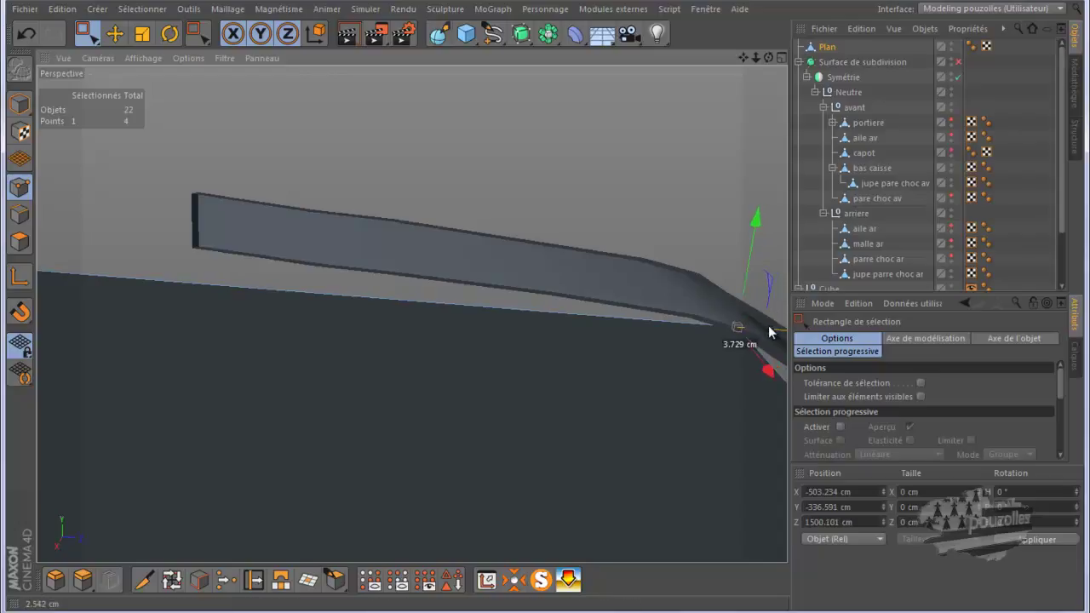
left_click_drag(762, 332, 763, 333)
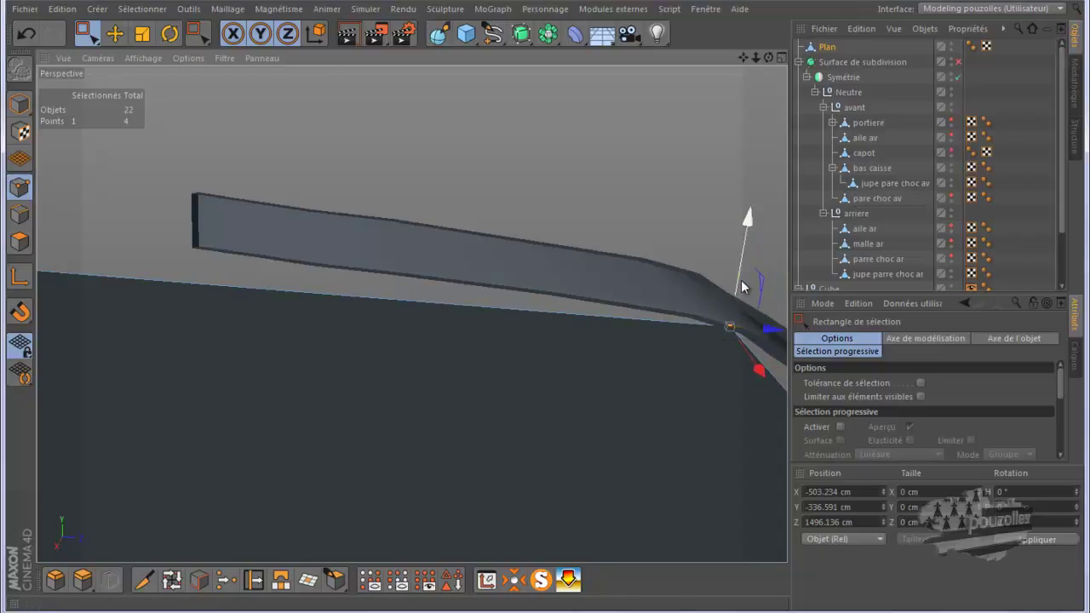
mouse_move(738, 285)
left_mouse_down()
mouse_move(738, 276)
mouse_move(550, 267)
left_mouse_up()
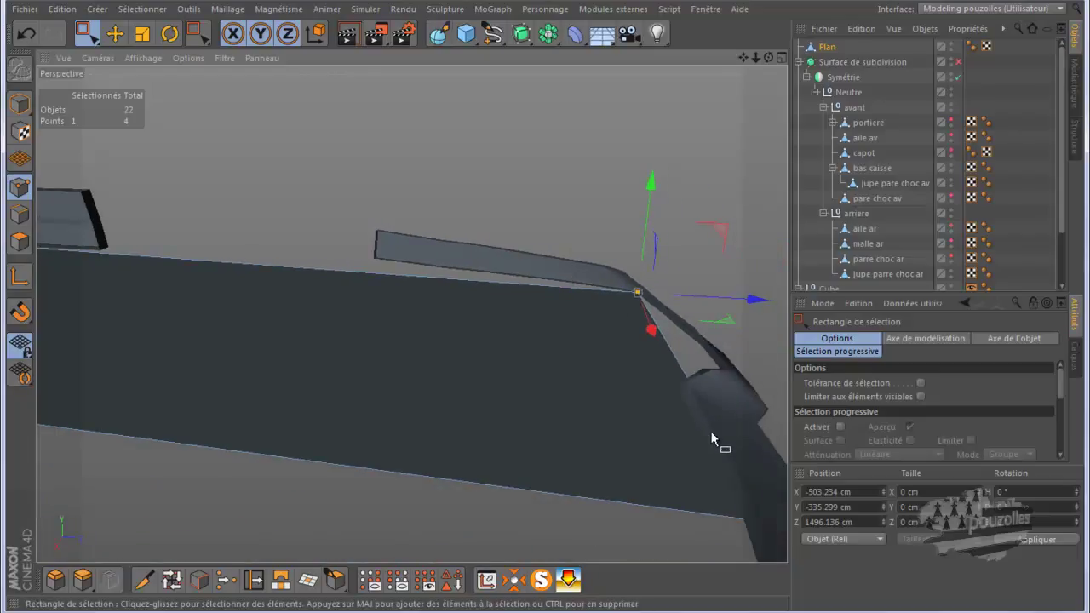
left_click_drag(768, 58, 546, 315)
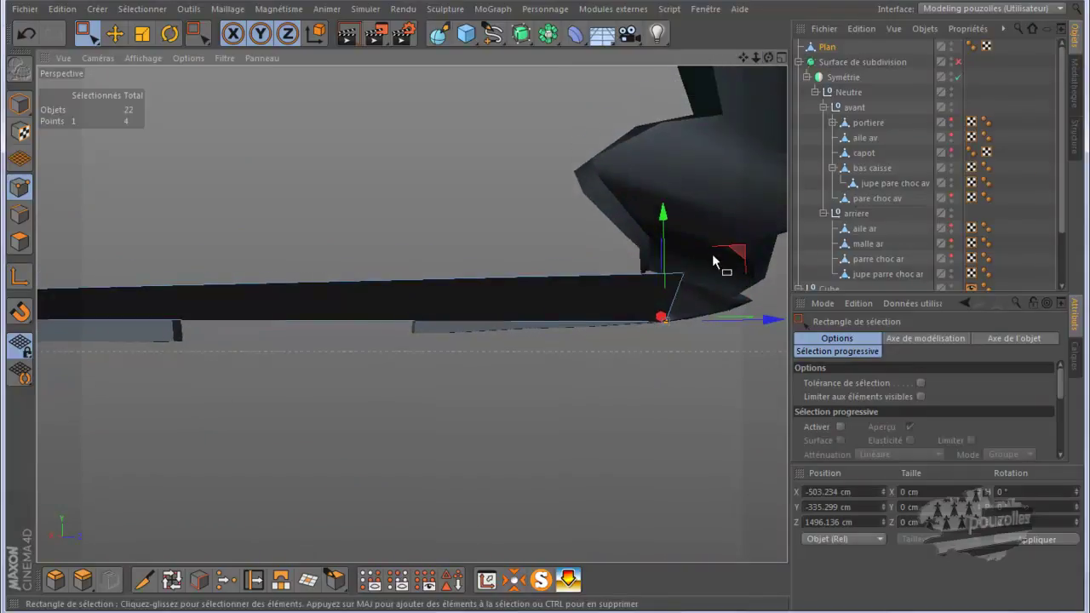
Select the floor's other corner point and orbit to look down on the floor
left_click(681, 271)
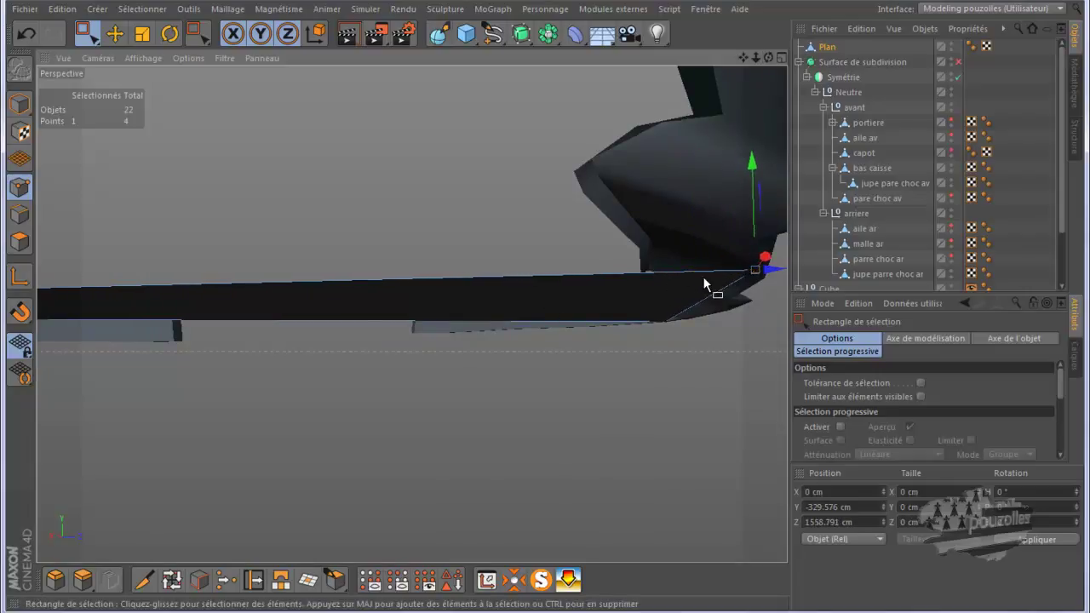
left_click_drag(652, 309, 645, 309, "alt")
mouse_move(768, 57)
left_mouse_down()
mouse_move(548, 314)
mouse_move(569, 309)
mouse_move(548, 311)
left_mouse_up()
scroll(548, 314, "up", 3)
scroll(547, 314, "up", 3)
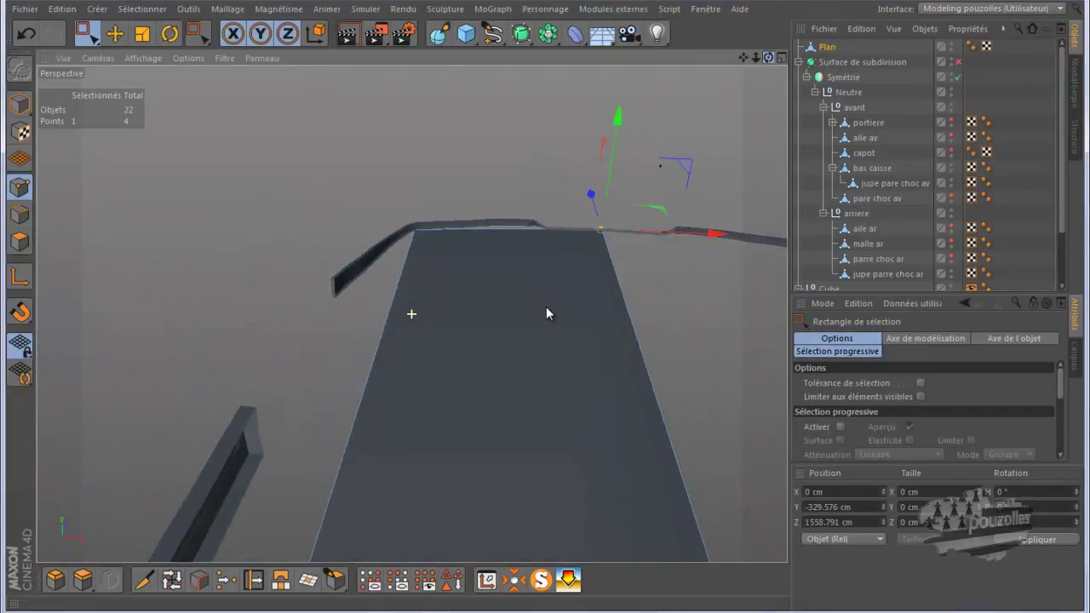
Cut new lengthwise loop edges into the floor plane with the Knife tool
left_click(144, 580)
scroll(506, 204, "up", 2)
scroll(537, 204, "up", 2)
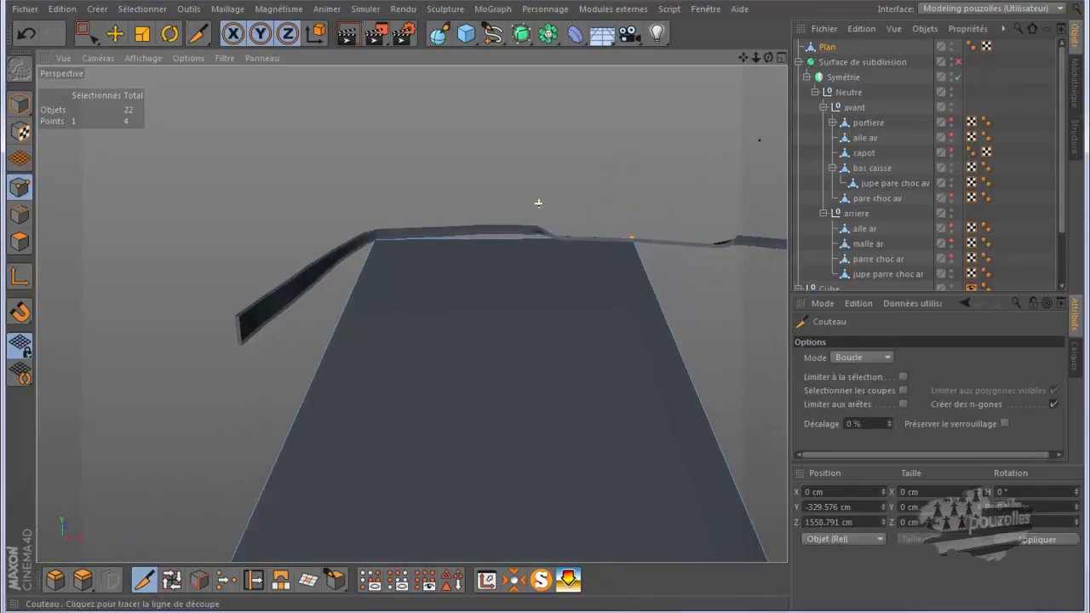
scroll(545, 213, "up", 1)
scroll(546, 214, "up", 2)
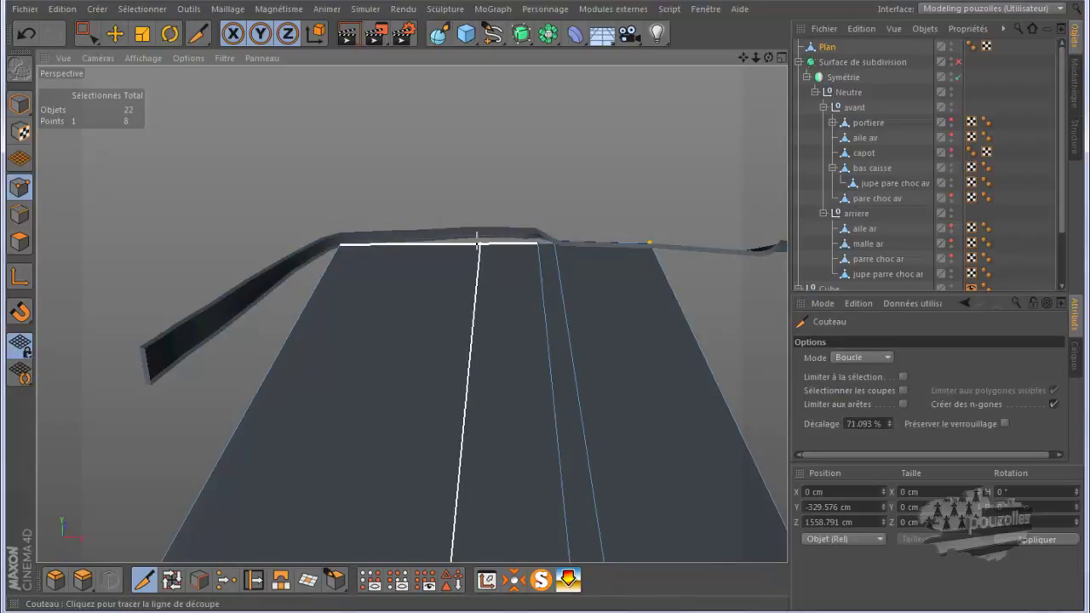
Raise two front-edge points of the floor onto the body's curved edge
left_click(118, 35)
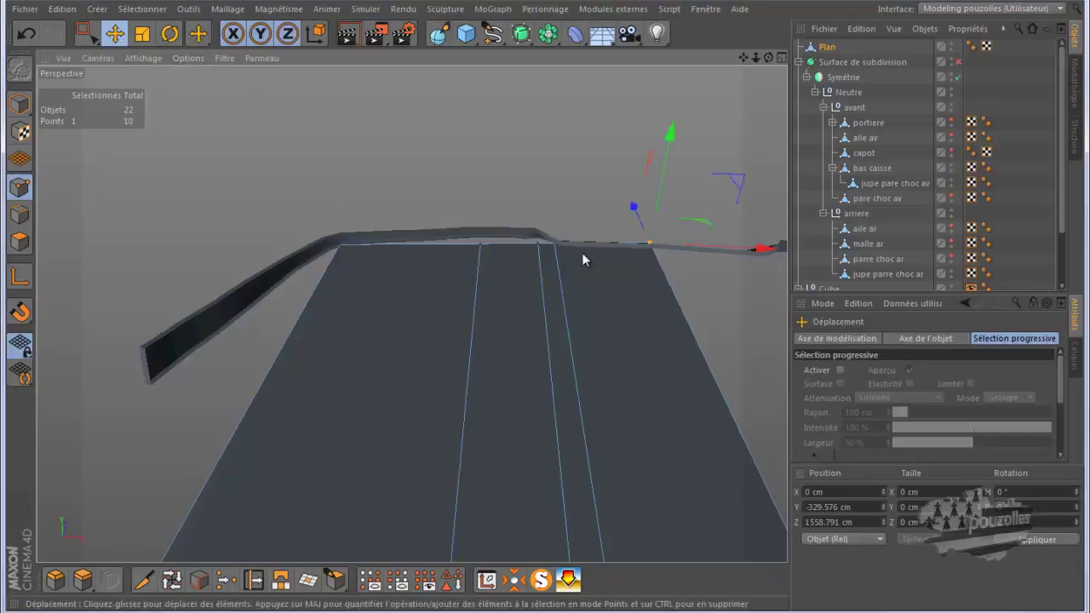
left_click(481, 245)
scroll(488, 232, "up", 2)
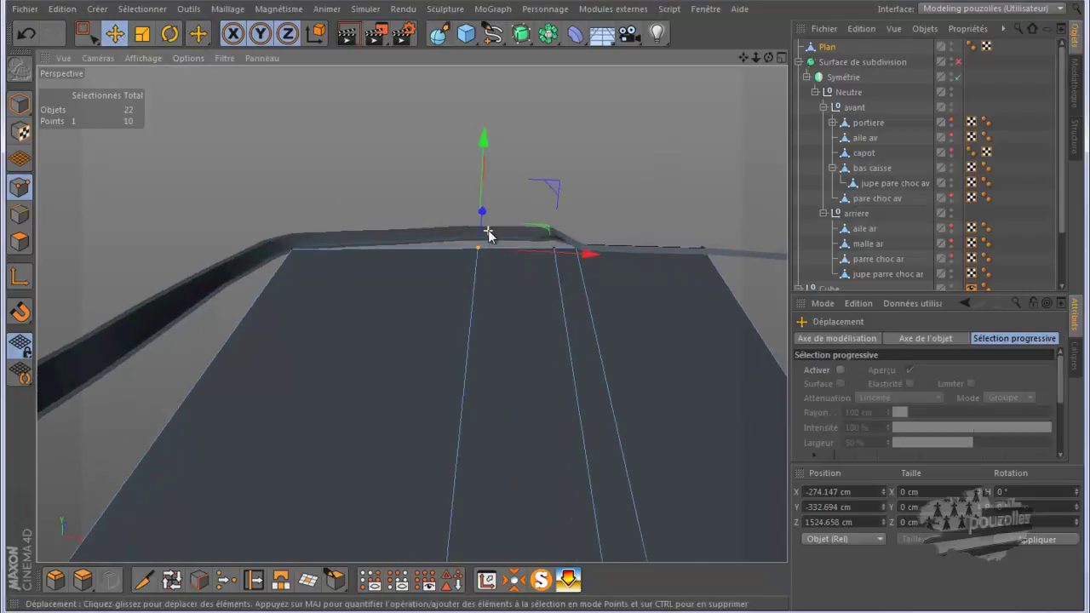
scroll(488, 232, "up", 2)
scroll(488, 233, "up", 1)
scroll(488, 234, "up", 1)
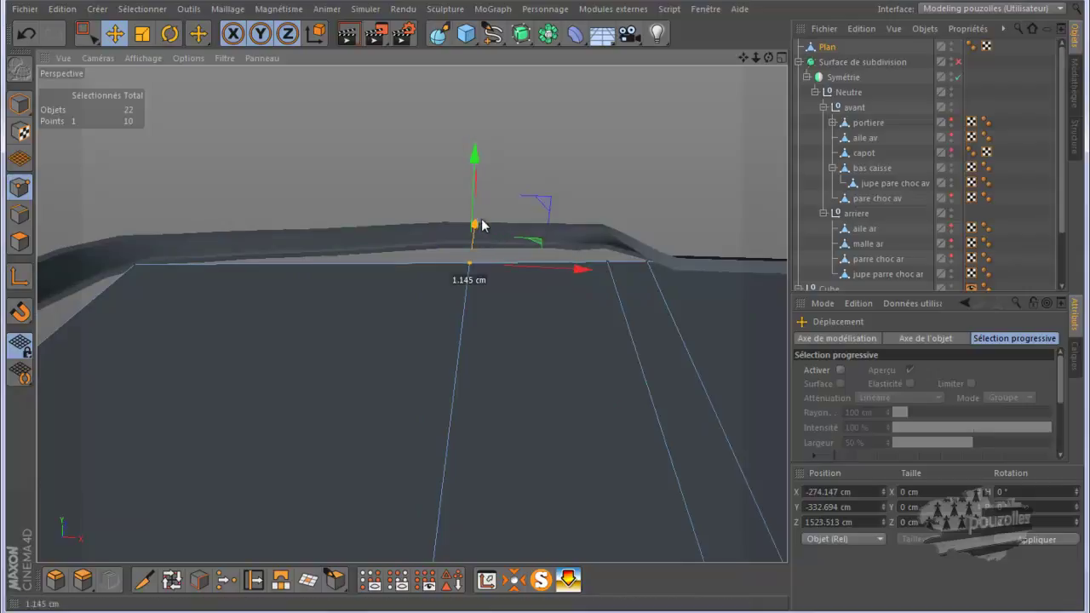
left_click_drag(482, 228, 486, 213)
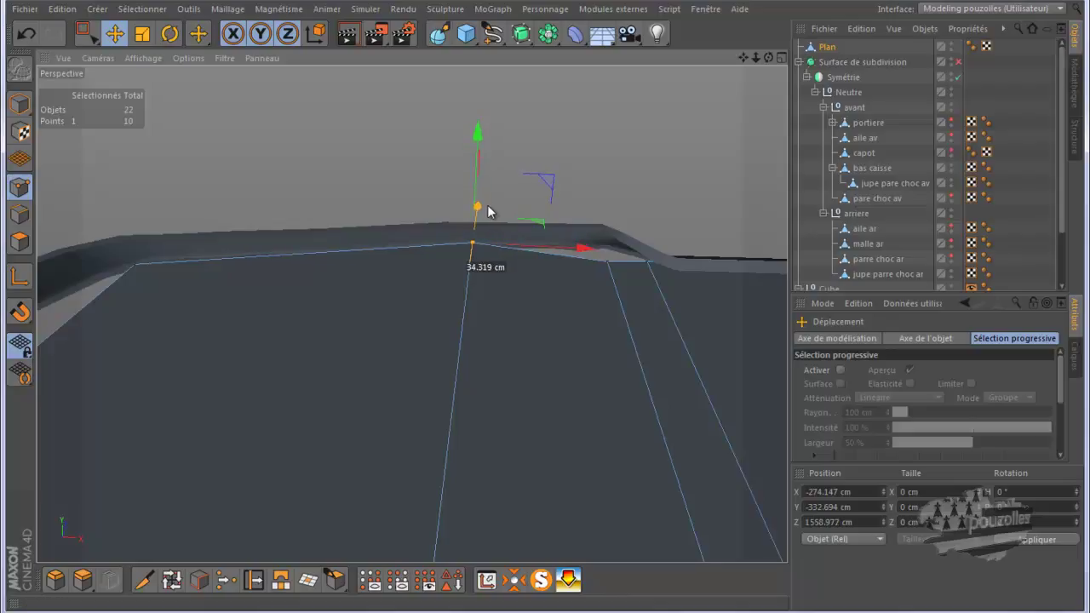
left_click_drag(487, 206, 488, 206)
left_click(608, 262)
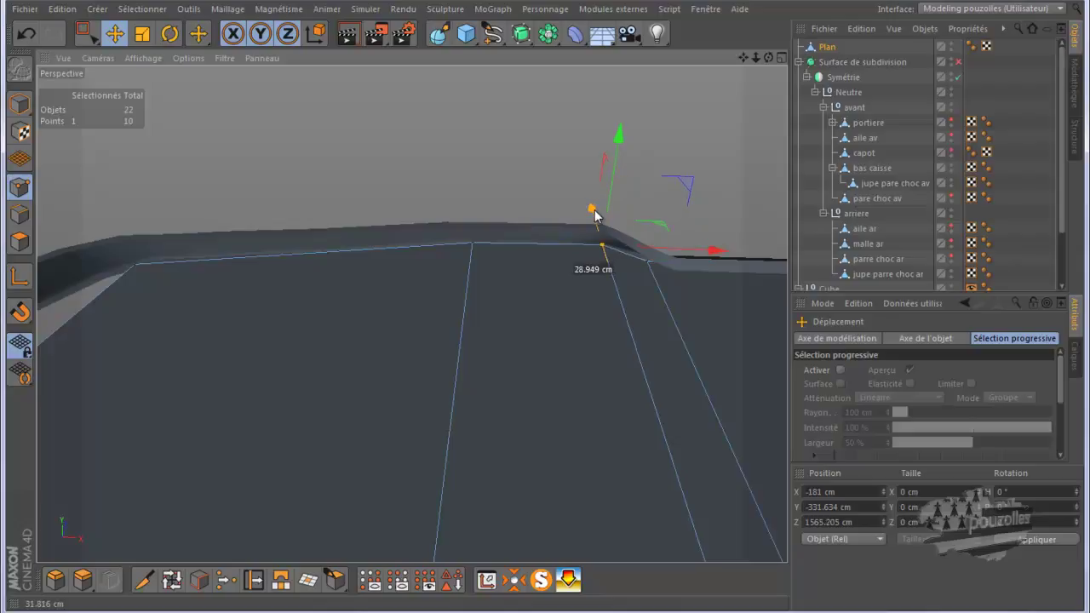
mouse_move(595, 215)
left_mouse_down()
mouse_move(518, 213)
mouse_move(662, 129)
left_mouse_up()
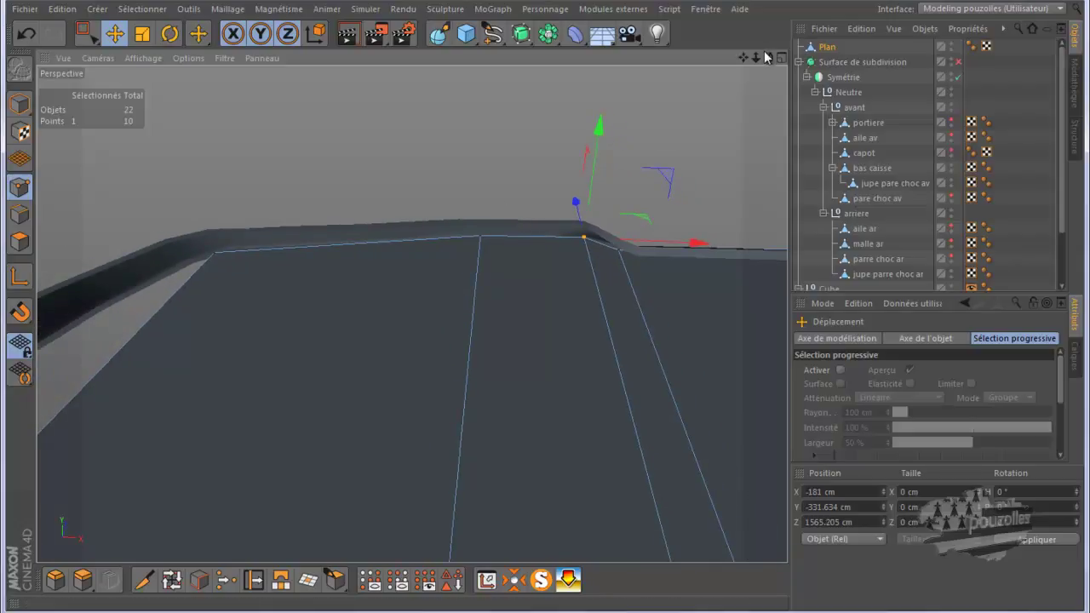
mouse_move(549, 316)
left_mouse_down("alt")
mouse_move(550, 305)
mouse_move(546, 314)
mouse_move(567, 316)
mouse_move(548, 315)
left_mouse_up("alt")
Undo a stray floor point move, then adjust the selected point to reshape the front corner
left_click_drag(264, 89, 236, 111)
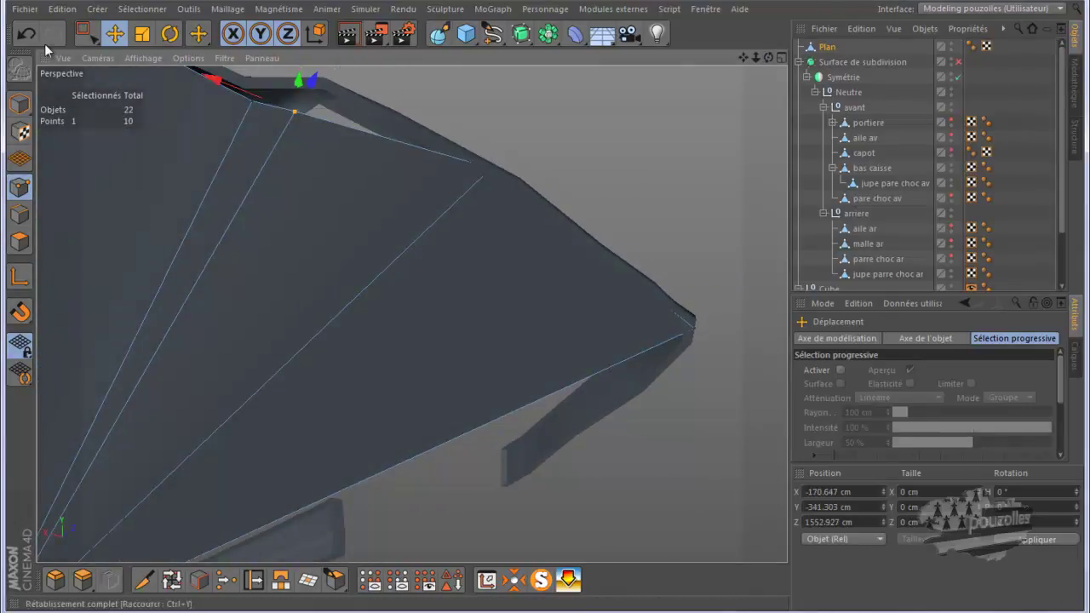
left_click(23, 38)
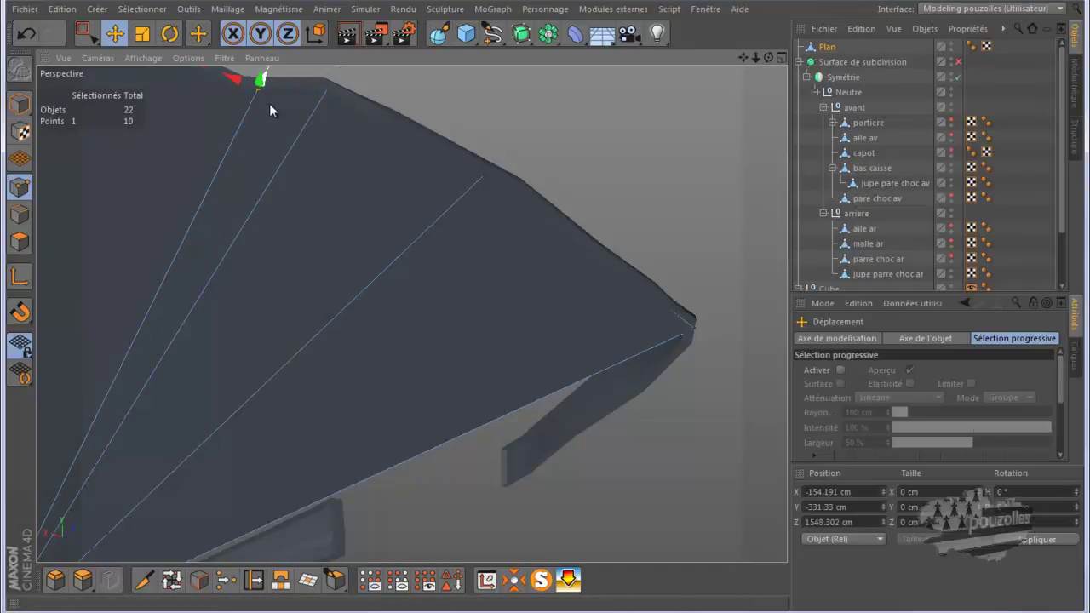
left_click_drag(267, 91, 709, 79, "alt")
mouse_move(769, 58)
left_mouse_down()
mouse_move(546, 315)
mouse_move(561, 403)
left_mouse_up()
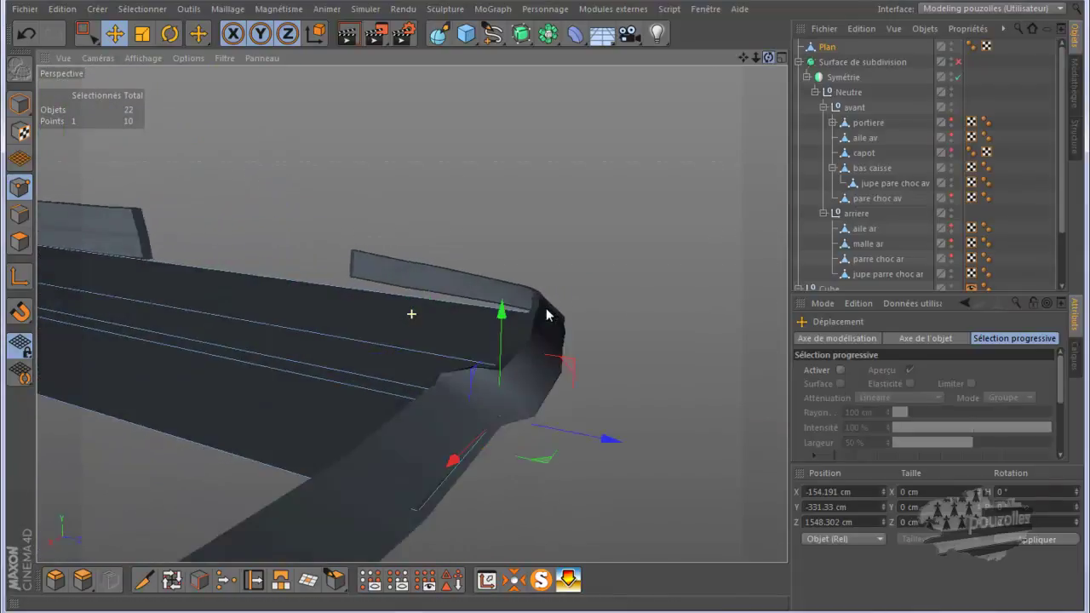
scroll(440, 546, "up", 3)
left_click_drag(445, 472, 402, 477)
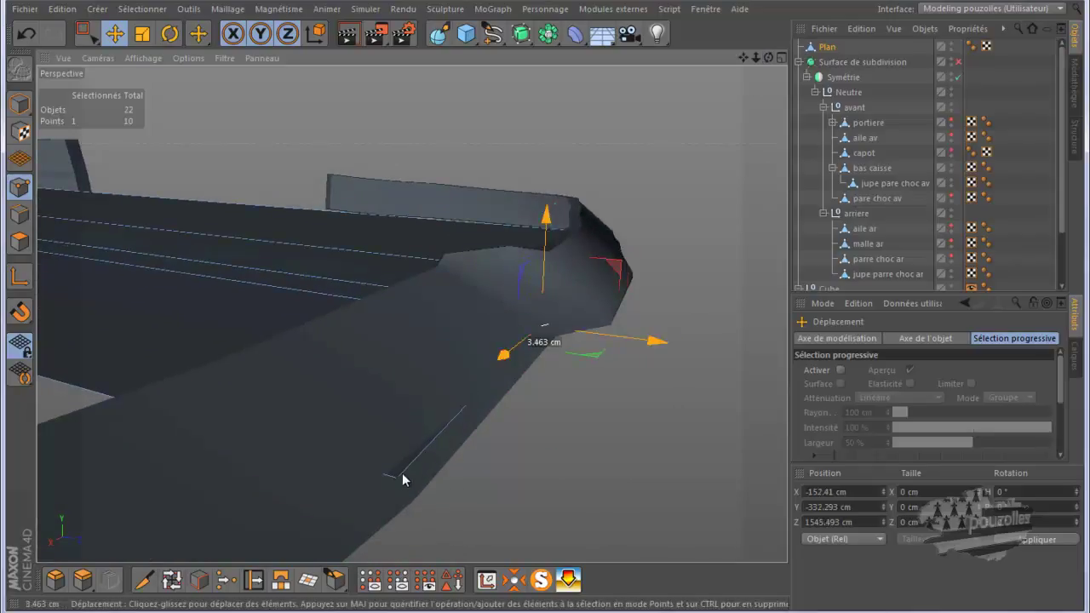
Undo the last point move, then lower the floor's front corner point along Y
left_click(19, 37)
left_click(86, 32)
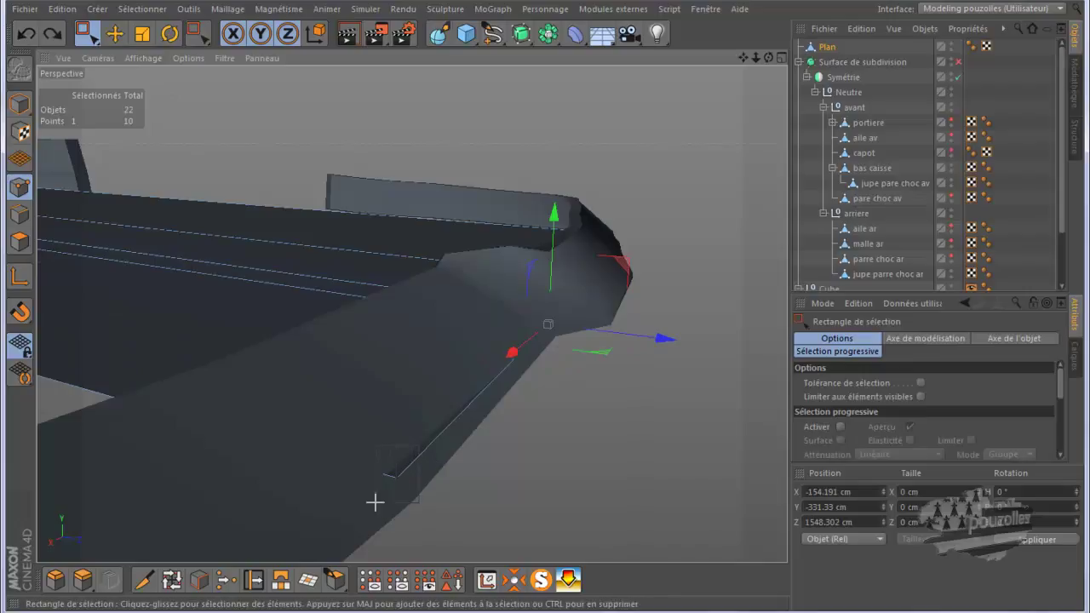
left_click(397, 476)
left_click_drag(397, 437, 396, 439)
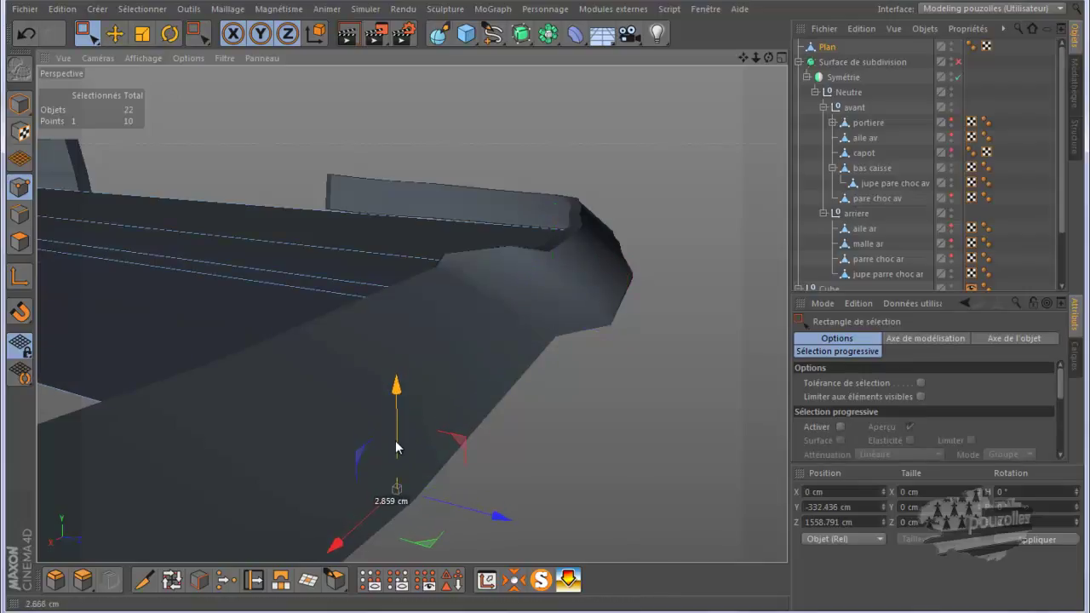
mouse_move(549, 418)
left_mouse_down("alt")
mouse_move(650, 382)
mouse_move(687, 308)
mouse_move(753, 56)
mouse_move(594, 311)
mouse_move(606, 324)
mouse_move(550, 312)
left_mouse_up("alt")
Zoom in on the floor corner and slide its point sideways and up against the panel
scroll(299, 305, "up", 2)
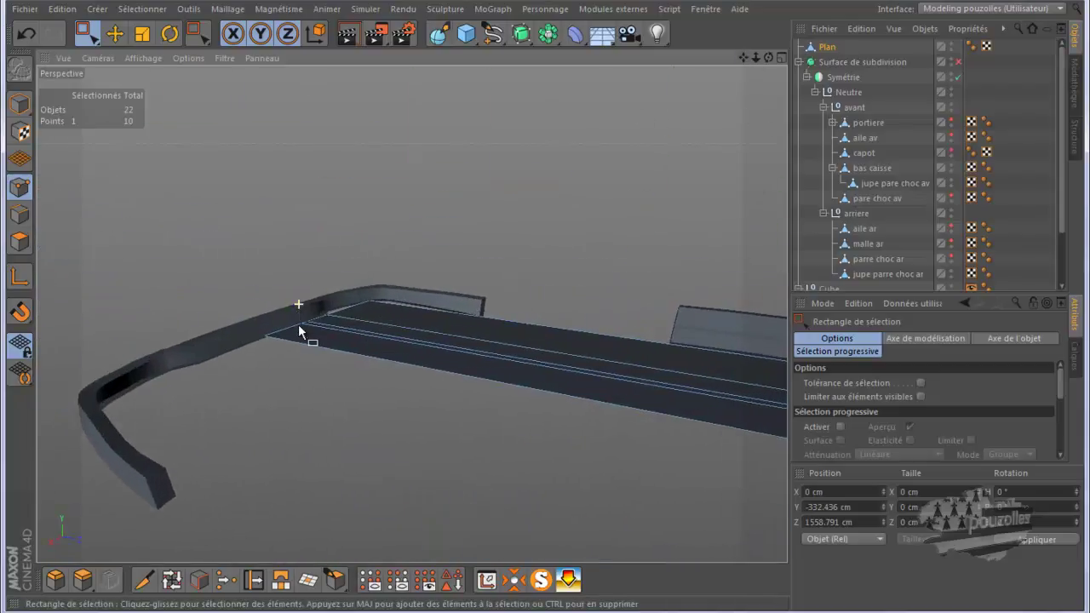
scroll(299, 315, "up", 2)
scroll(297, 324, "up", 2)
scroll(298, 325, "up", 2)
scroll(297, 323, "up", 2)
scroll(298, 324, "up", 2)
scroll(297, 324, "up", 2)
scroll(301, 322, "up", 2)
left_click_drag(347, 316, 408, 277, "alt")
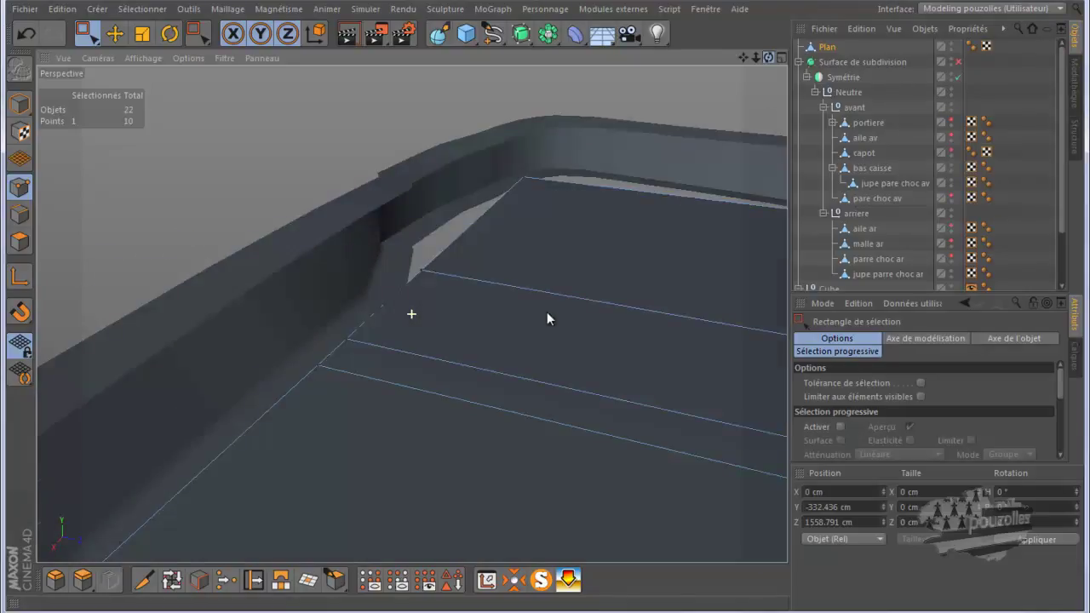
left_click_drag(548, 316, 391, 277, "alt")
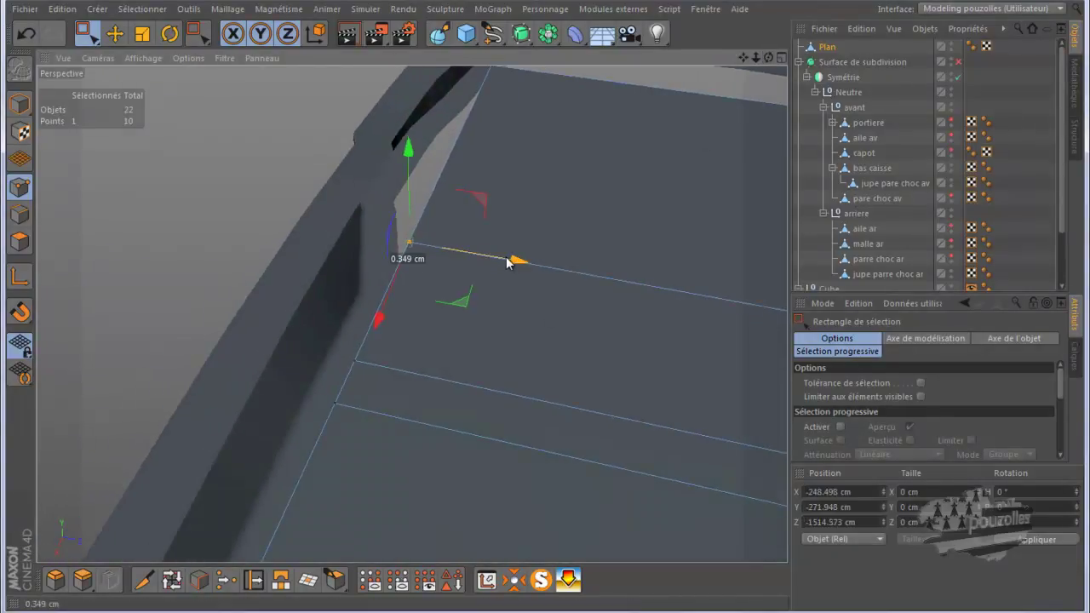
left_click_drag(509, 258, 482, 261)
left_click_drag(444, 196, 453, 139)
Lower and nudge the corner point within the floor plane to fit the wheel arch, ending at Y −268.698 cm
mouse_move(414, 204)
left_mouse_down("alt")
mouse_move(338, 256)
mouse_move(187, 277)
left_mouse_up("alt")
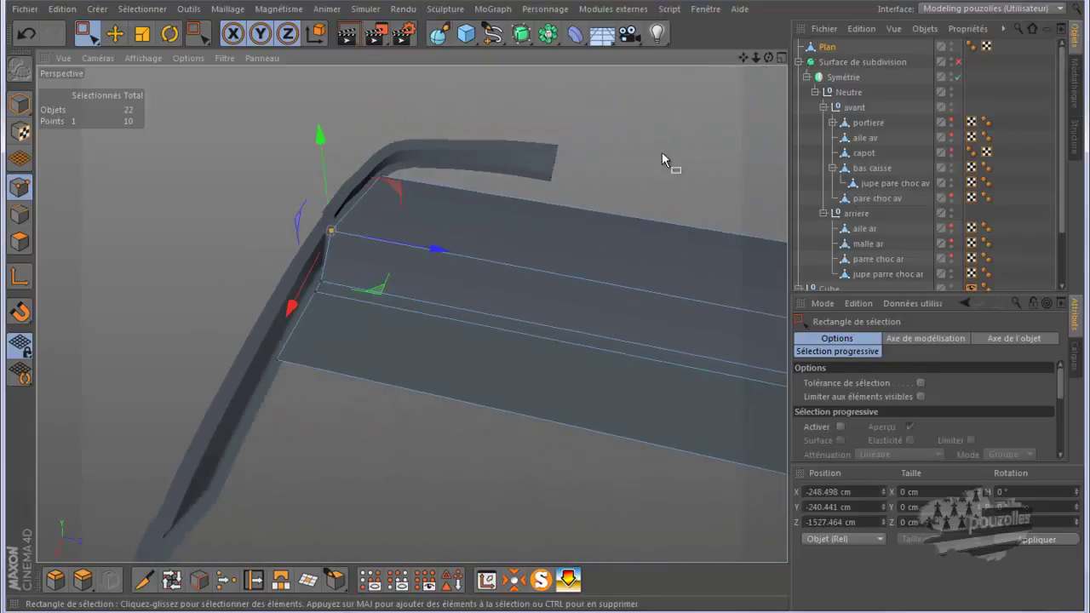
left_click_drag(770, 55, 546, 314)
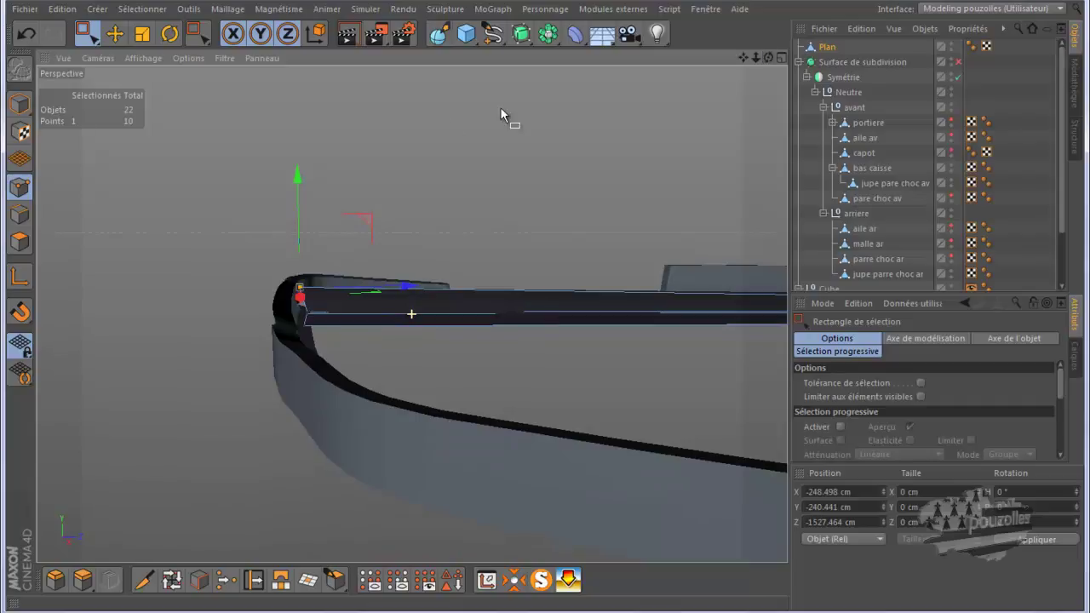
mouse_move(300, 177)
left_mouse_down()
mouse_move(298, 203)
mouse_move(299, 193)
left_mouse_up()
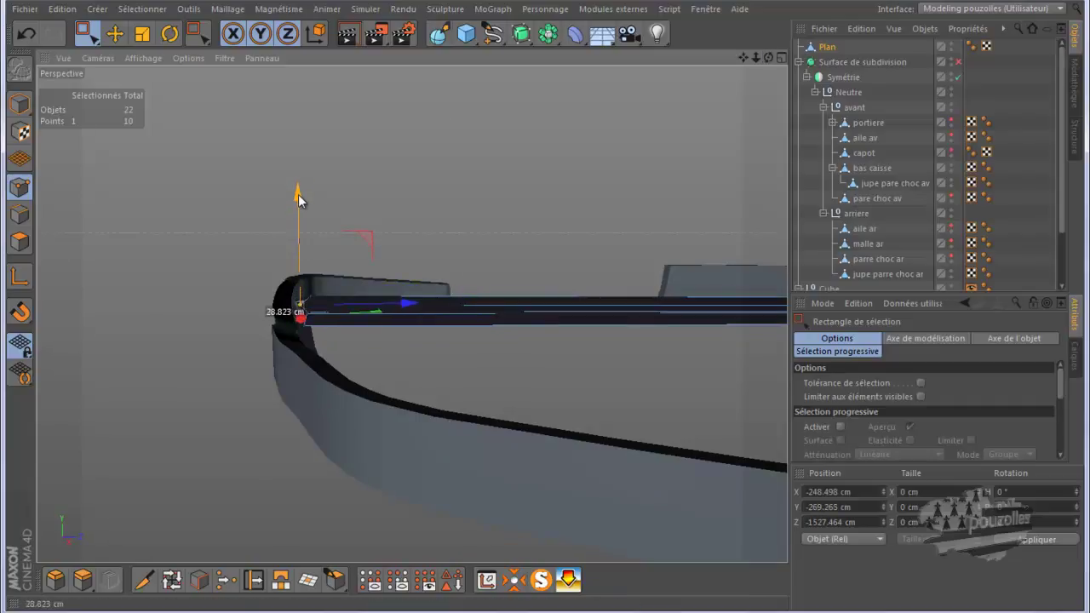
left_click_drag(308, 302, 328, 299, "alt")
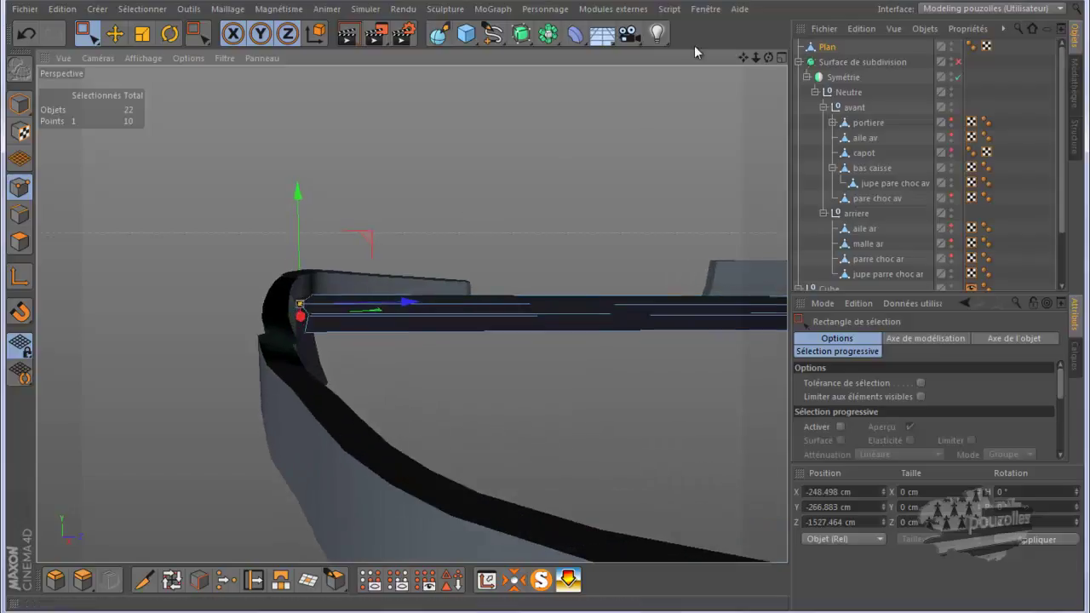
left_click_drag(770, 59, 512, 215)
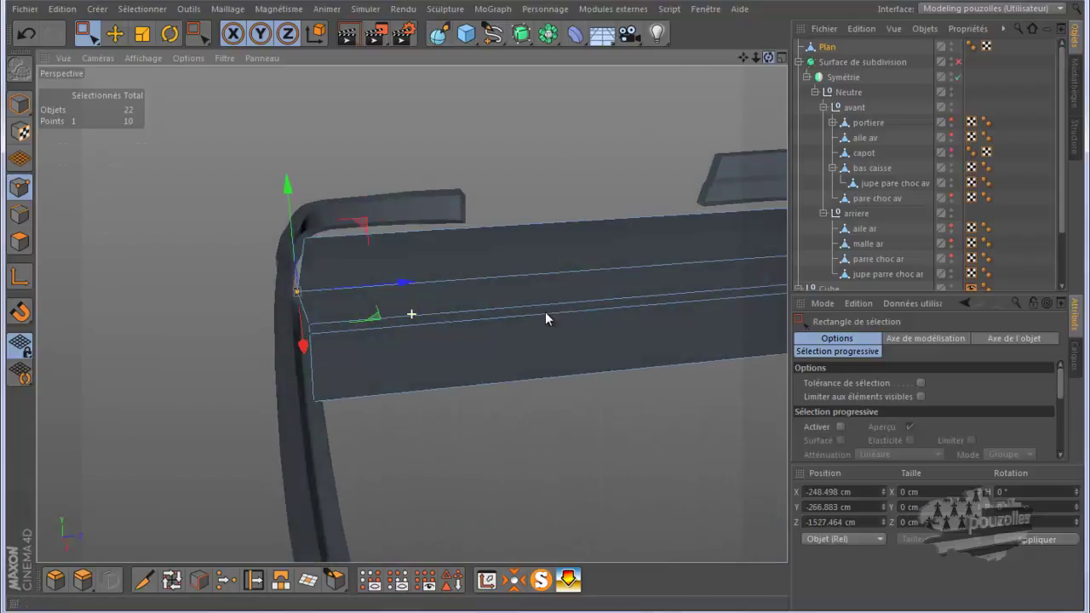
left_click_drag(399, 279, 395, 283)
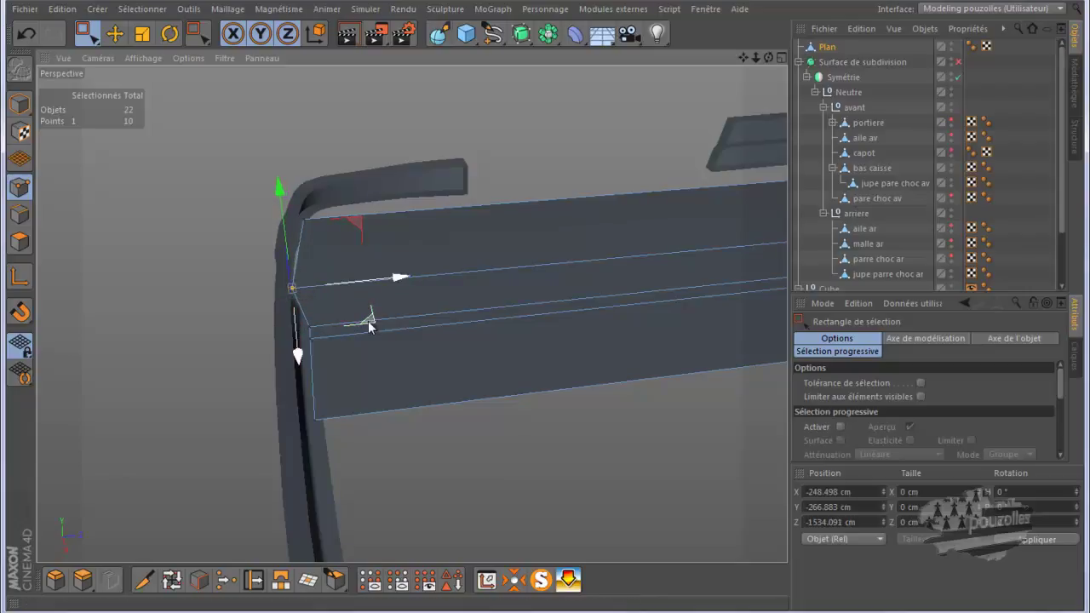
left_click_drag(369, 324, 409, 235)
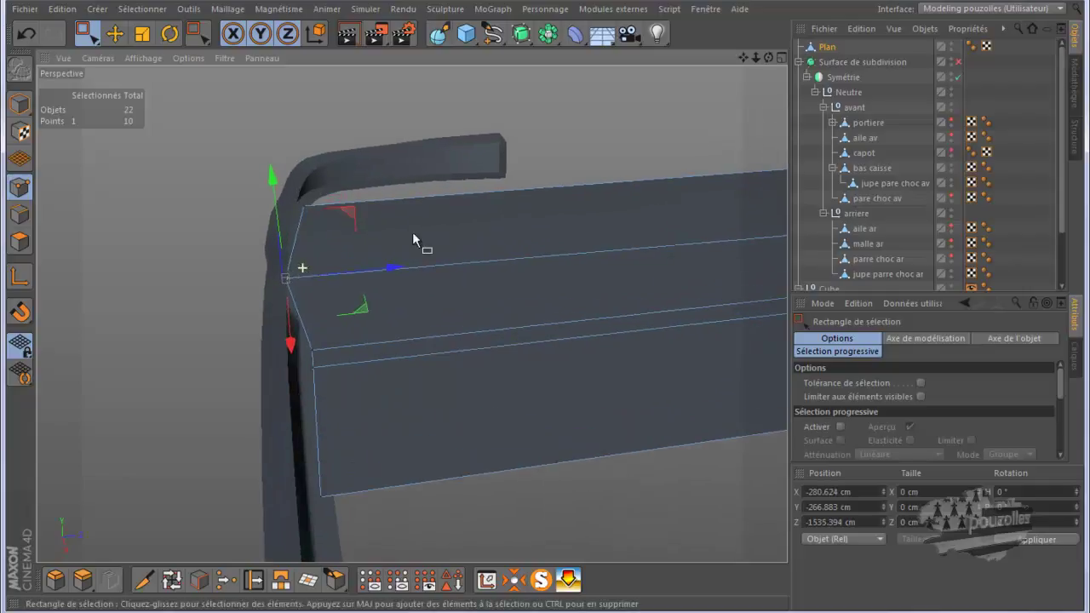
left_click_drag(767, 56, 548, 315)
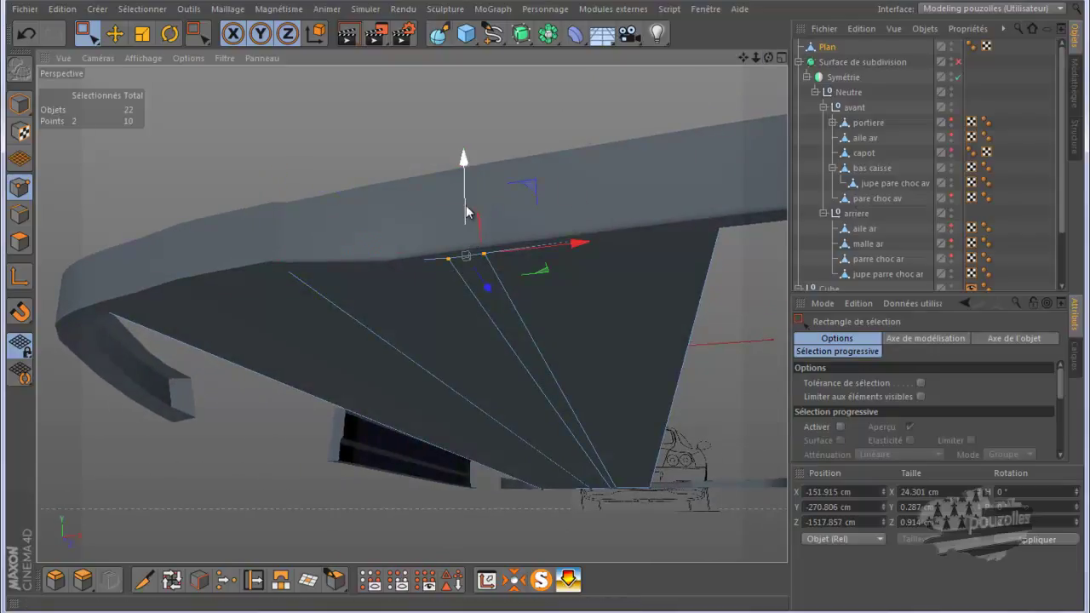
left_click_drag(428, 246, 427, 244, "alt")
mouse_move(766, 60)
left_mouse_down()
mouse_move(528, 323)
mouse_move(718, 97)
mouse_move(340, 290)
mouse_move(384, 269)
left_mouse_up()
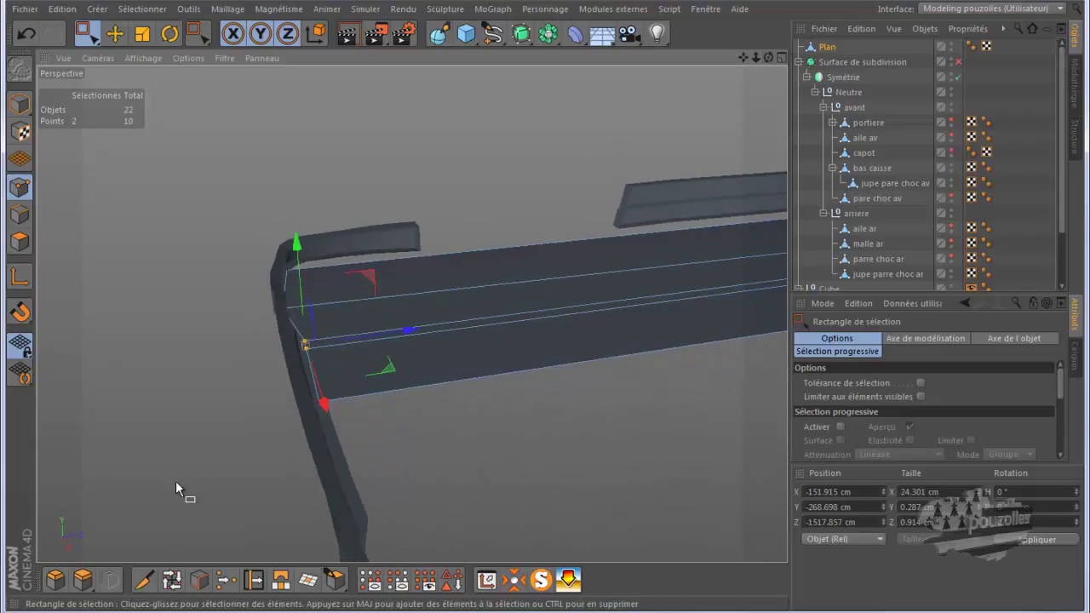
Add two Knife loop cuts across the floor panel's front end, bringing it to 20 points
left_click(144, 580)
left_click_drag(768, 57, 546, 308)
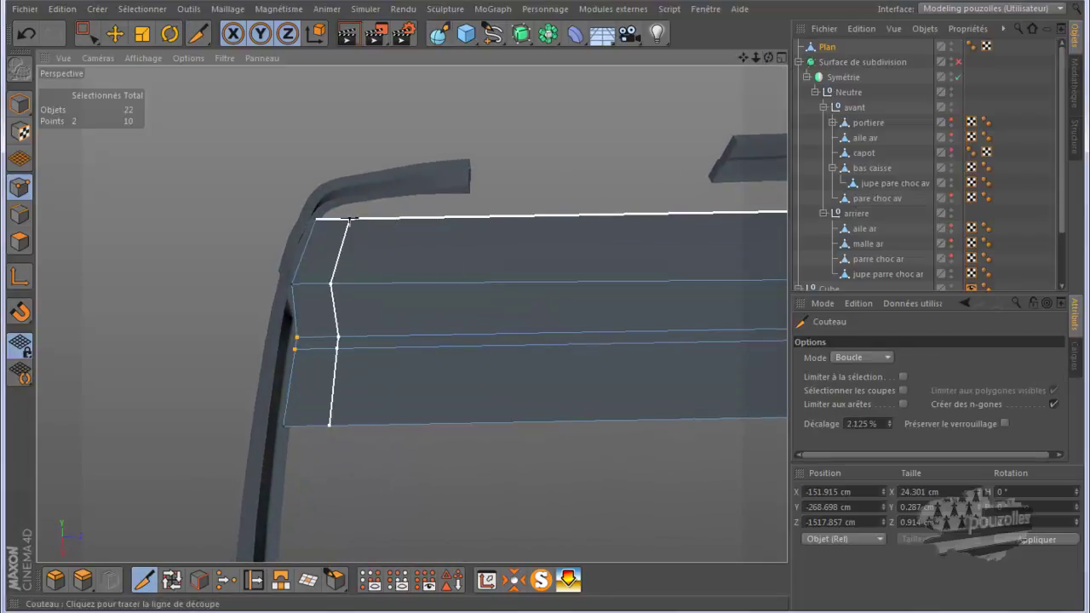
left_click(349, 219)
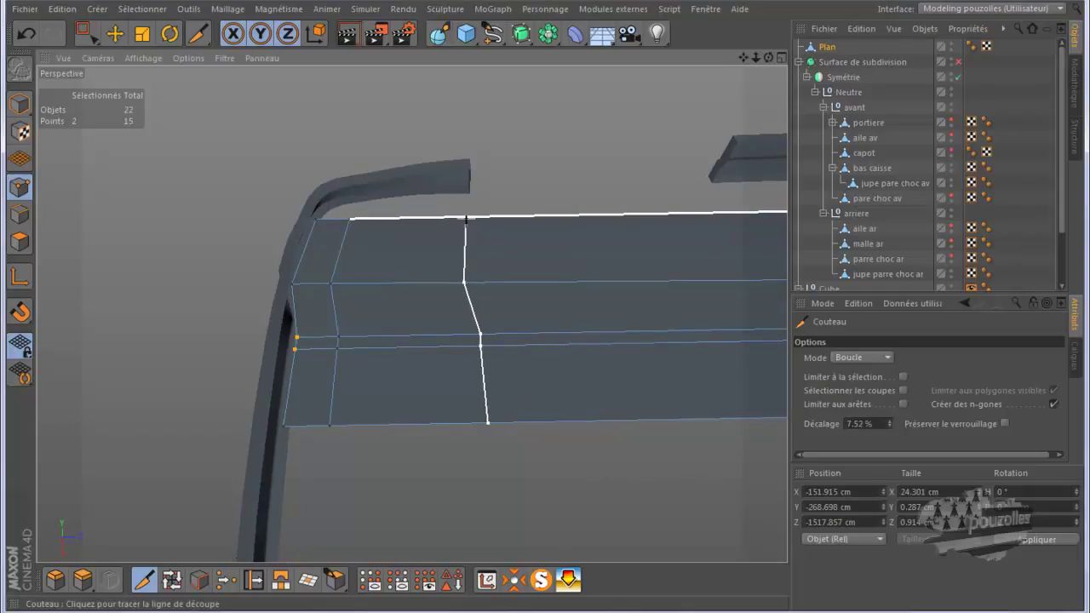
left_click(466, 218)
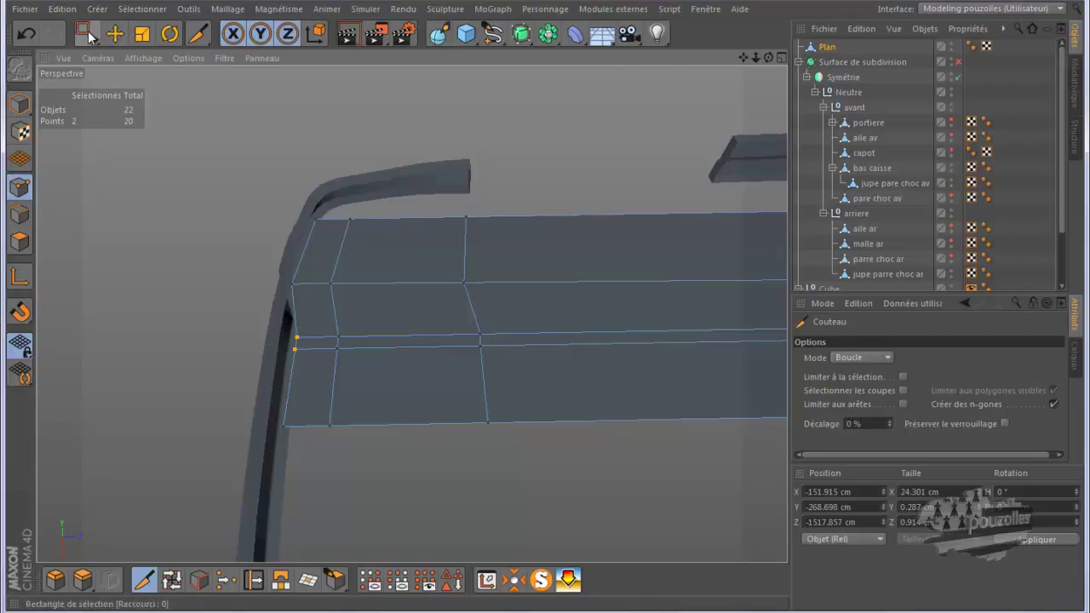
left_click_drag(89, 36, 162, 49)
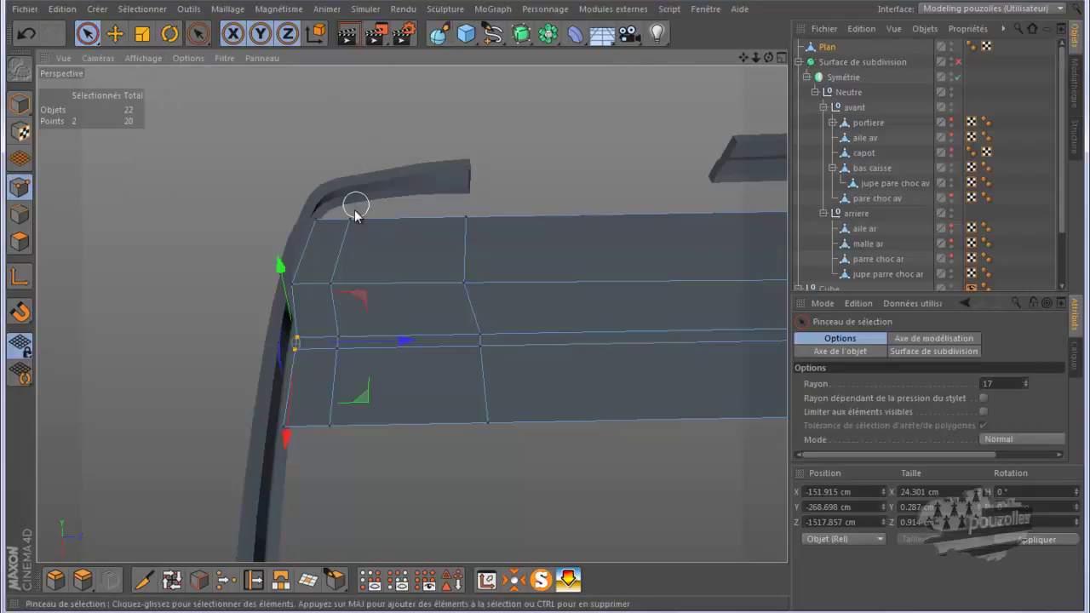
Pull two front-edge floor points out to the arch, the corner ending at X −571.548, Z −1194.239 cm
scroll(356, 210, "up", 2)
scroll(353, 214, "up", 1)
scroll(351, 217, "up", 2)
scroll(346, 222, "up", 2)
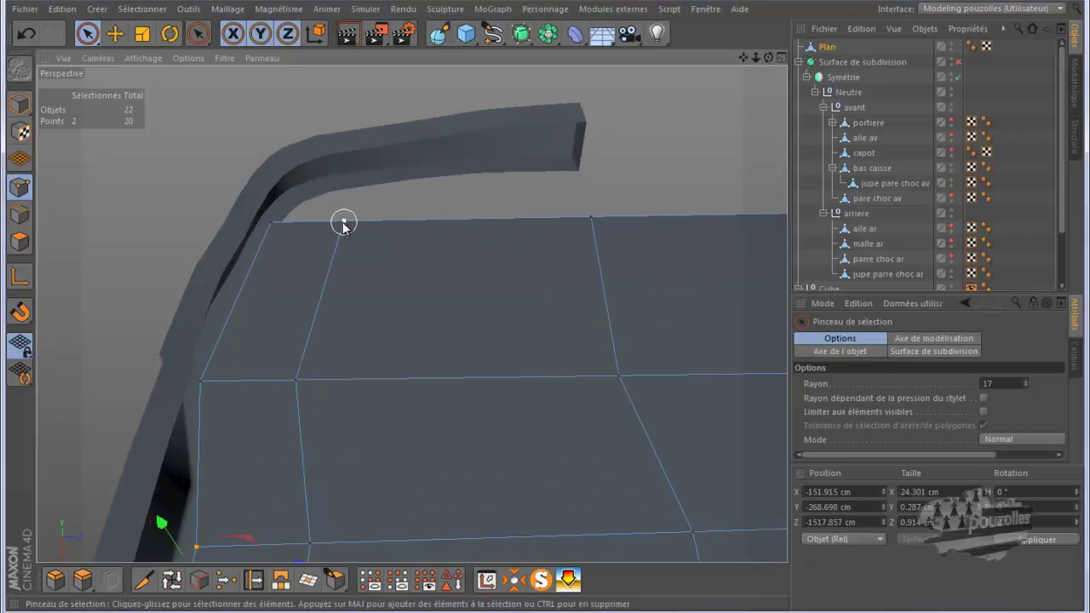
left_click(345, 224)
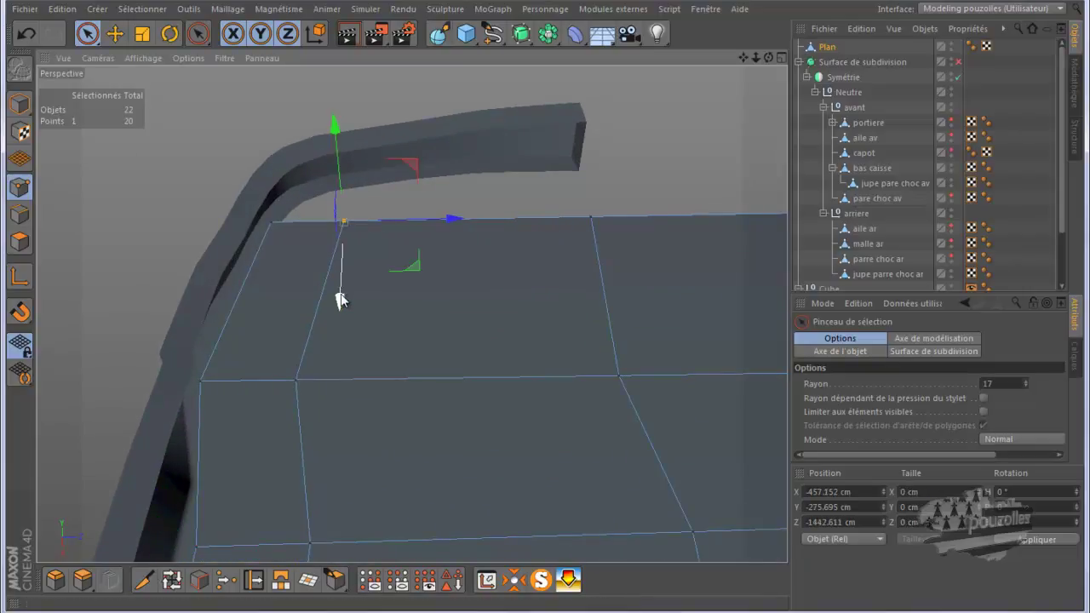
left_click_drag(339, 302, 348, 255)
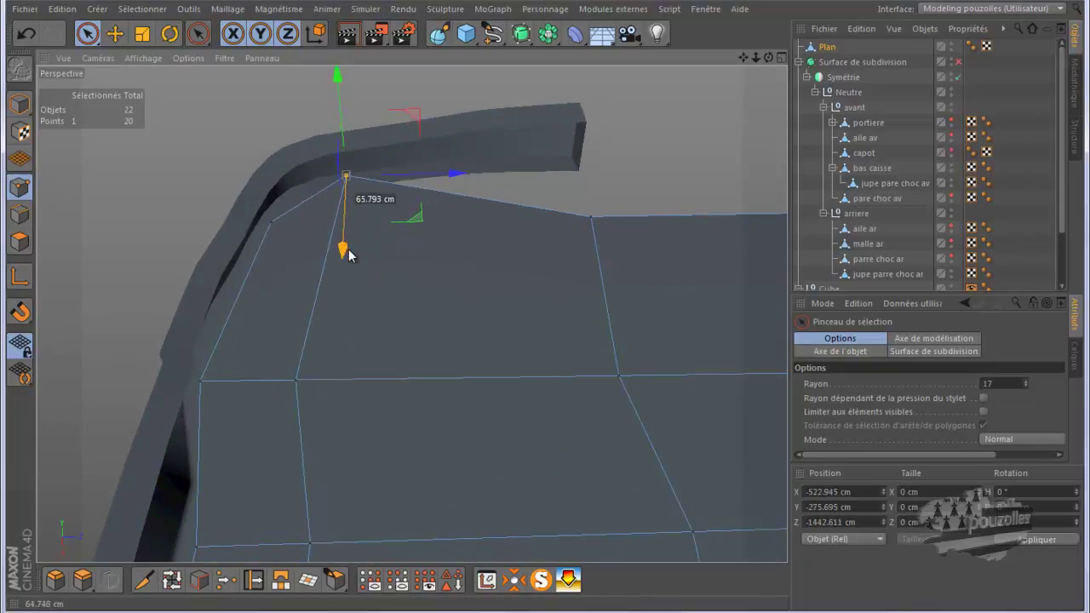
left_click_drag(612, 168, 604, 168)
left_click_drag(611, 288, 611, 217)
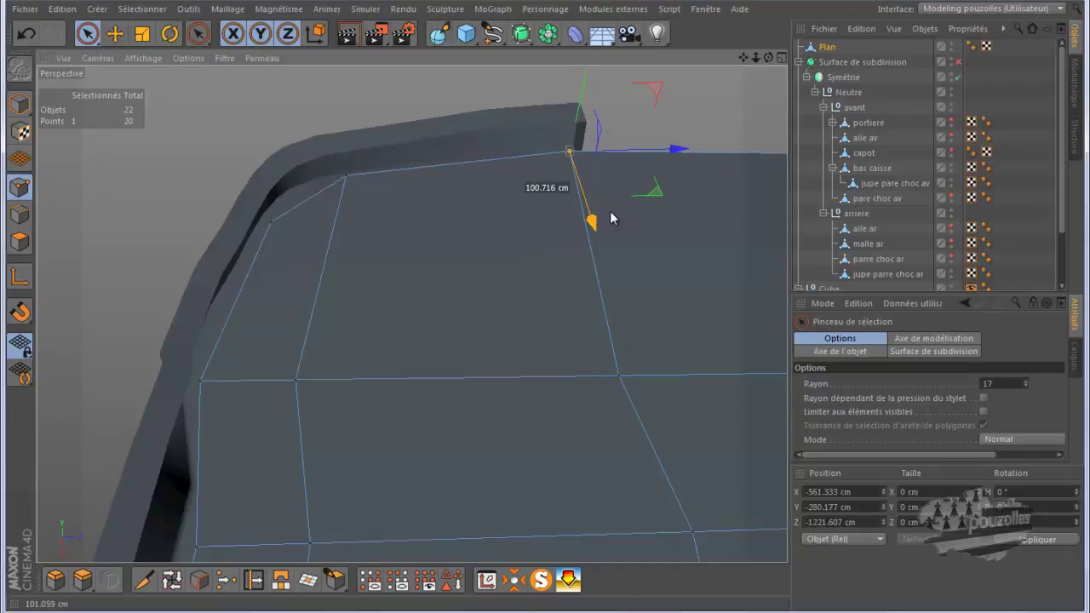
left_click_drag(540, 309, 725, 406, "alt")
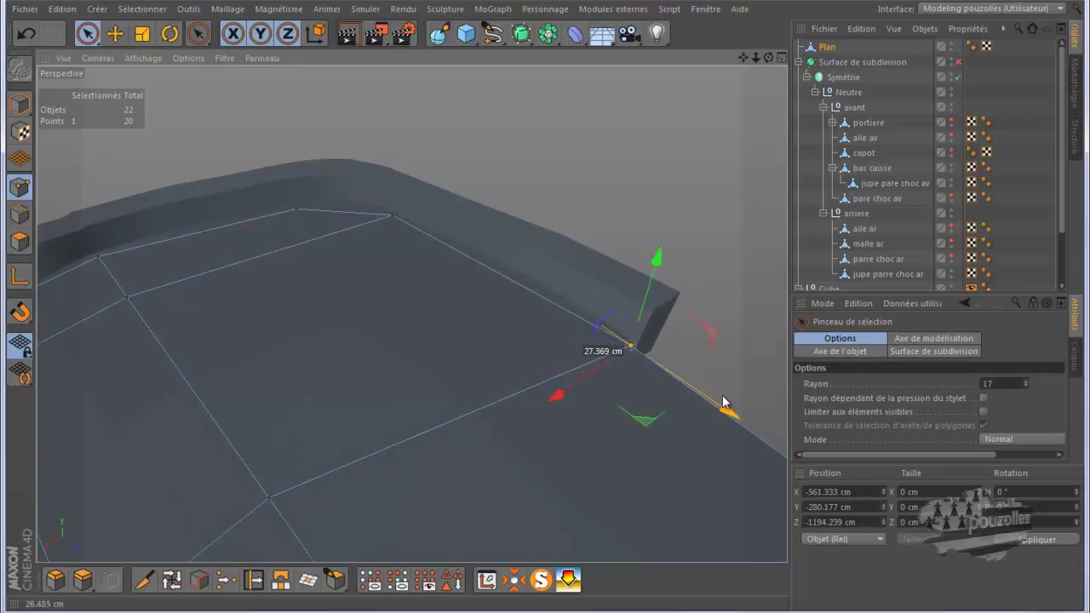
left_click_drag(557, 398, 570, 402)
mouse_move(382, 360)
left_mouse_down("alt")
mouse_move(309, 298)
mouse_move(489, 406)
mouse_move(406, 345)
left_mouse_up("alt")
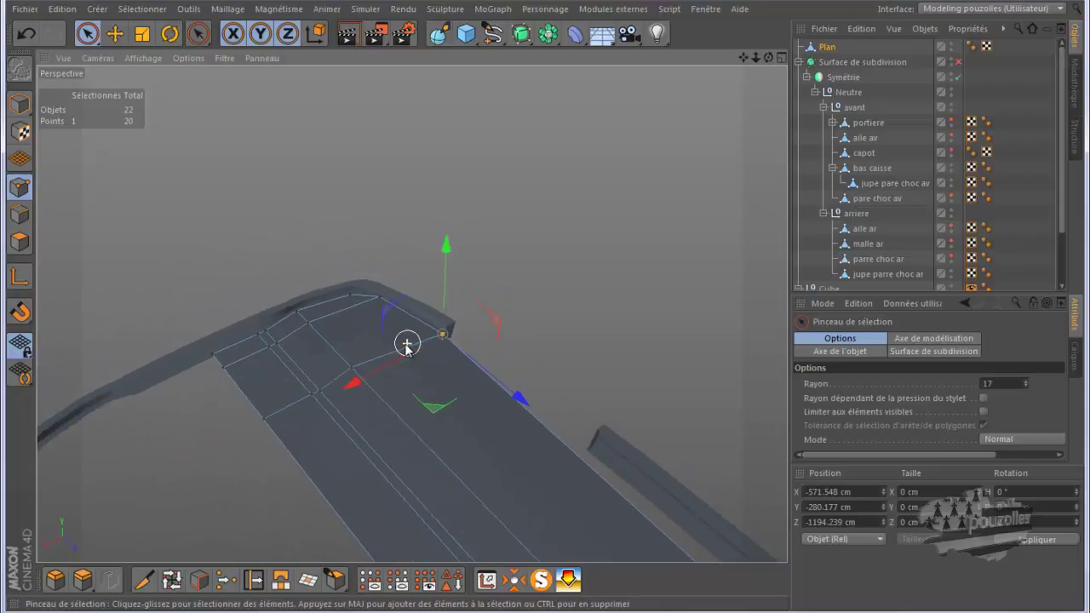
Add a Knife loop cut across the floor panel and select the point beside the side sill
left_click(144, 580)
left_click(578, 459)
mouse_move(578, 460)
left_mouse_down("alt")
mouse_move(521, 361)
mouse_move(557, 324)
mouse_move(563, 358)
left_mouse_up("alt")
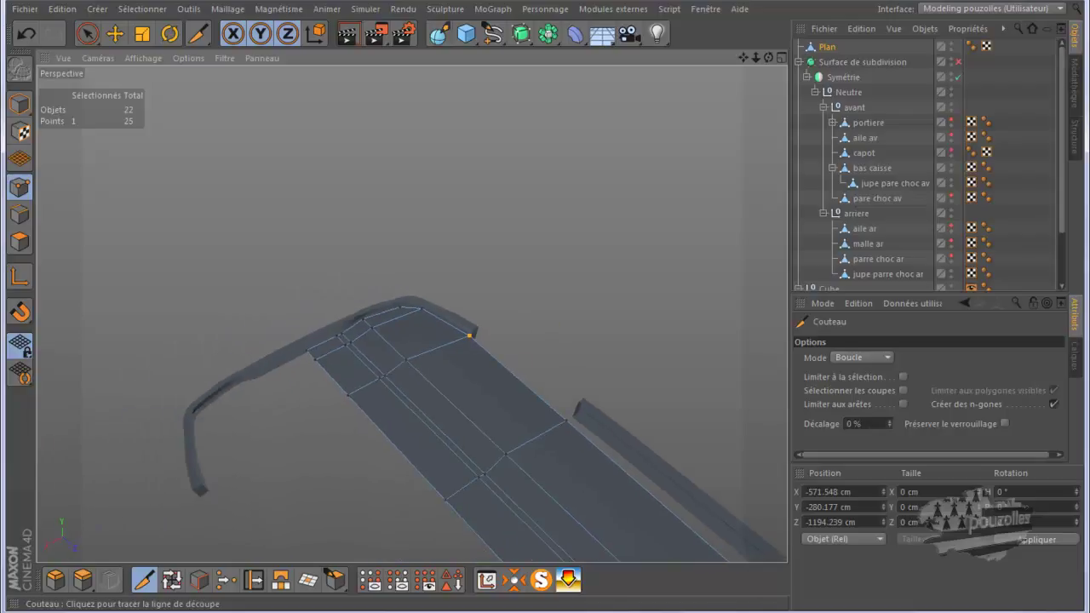
left_click(90, 32)
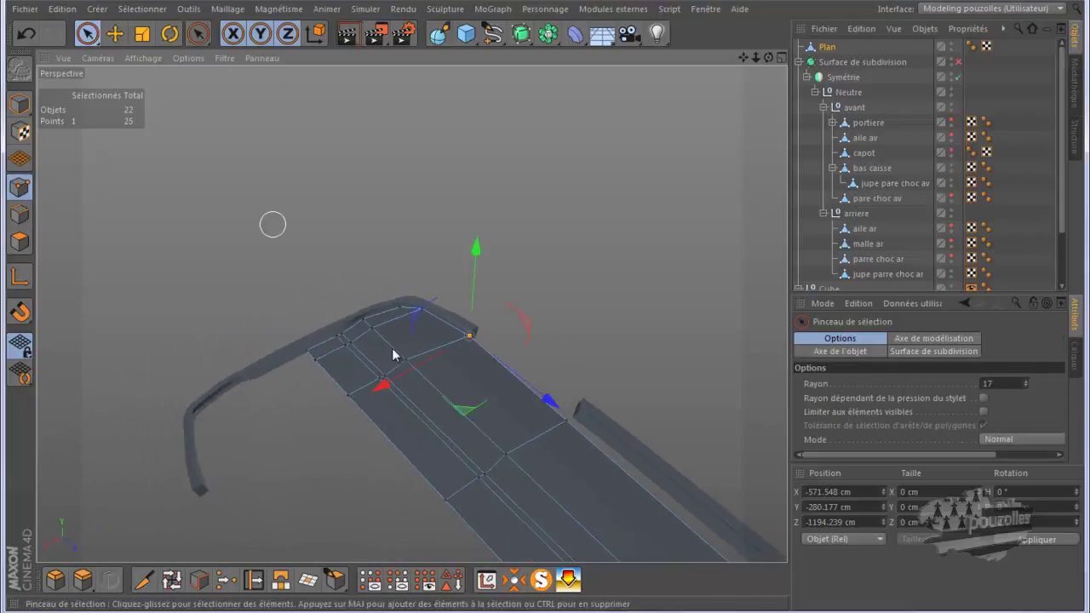
left_click(569, 419)
left_click_drag(574, 420, 578, 428, "alt")
Move the sill-side point toward the sill, lowering it and sliding it along the panel
scroll(577, 428, "up", 2)
scroll(577, 429, "up", 2)
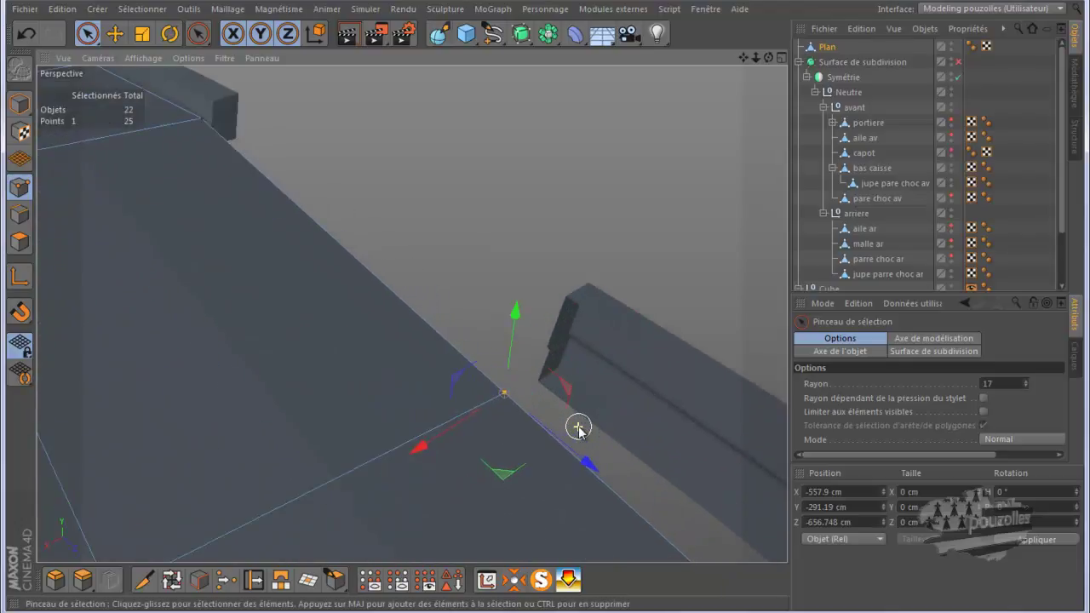
scroll(577, 428, "up", 1)
scroll(528, 452, "up", 1)
mouse_move(478, 468)
left_mouse_down()
mouse_move(544, 442)
mouse_move(555, 405)
mouse_move(565, 408)
left_mouse_up()
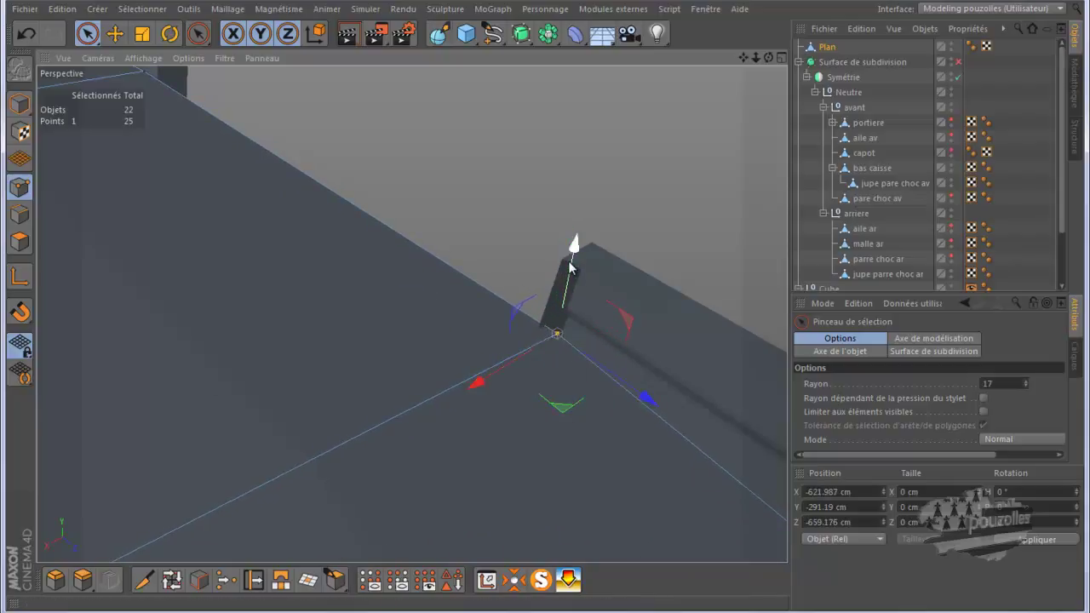
mouse_move(570, 268)
left_mouse_down()
mouse_move(562, 311)
mouse_move(557, 297)
mouse_move(562, 328)
mouse_move(567, 312)
left_mouse_up()
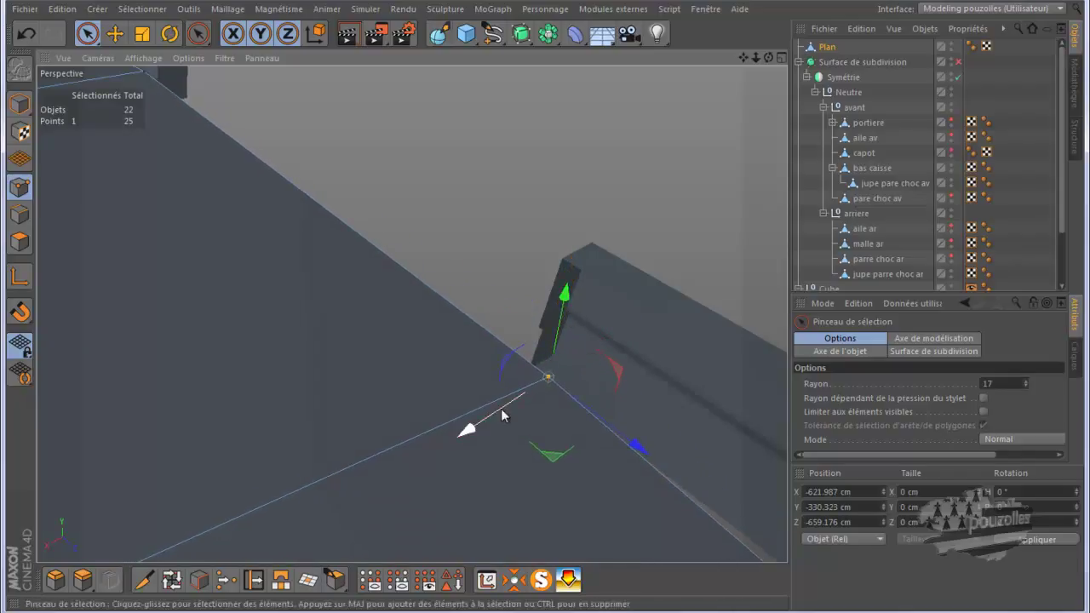
left_click_drag(467, 433, 486, 431)
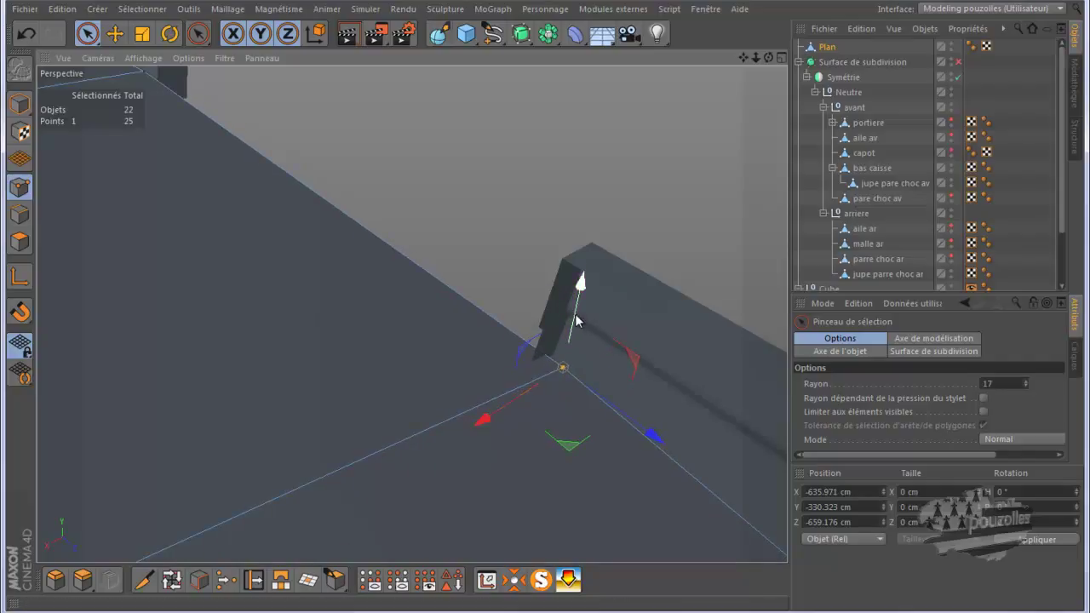
mouse_move(575, 323)
left_mouse_down()
mouse_move(580, 332)
mouse_move(560, 319)
left_mouse_up()
Lower the panel's far corner point and push it out to X −590.061 cm against the bumper
scroll(375, 196, "down", 2)
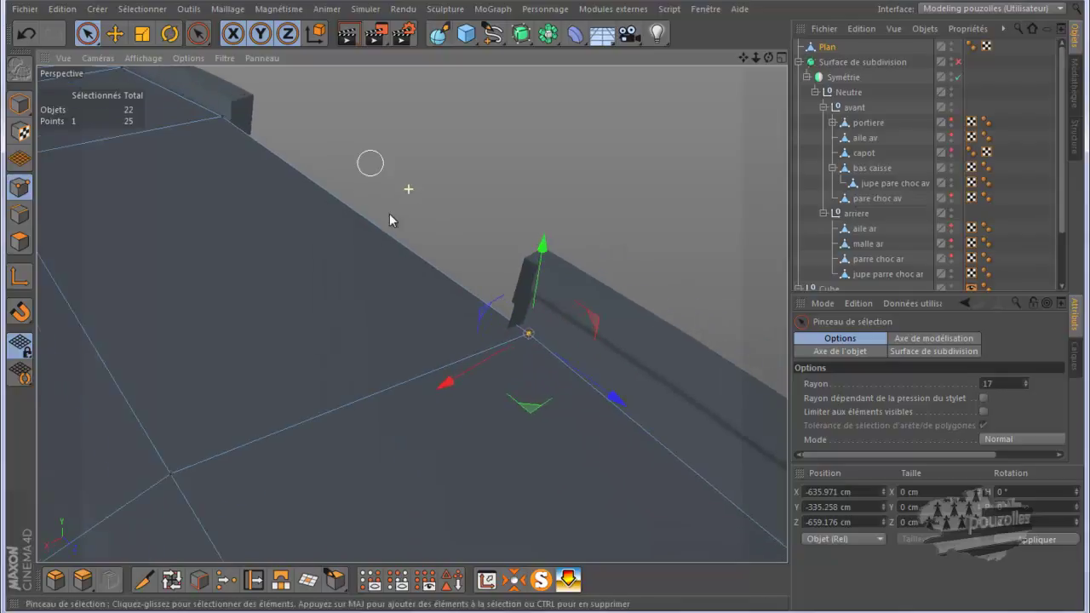
left_click(224, 125)
left_click_drag(213, 79, 214, 97)
mouse_move(116, 161)
left_mouse_down()
mouse_move(134, 156)
mouse_move(141, 195)
mouse_move(180, 215)
left_mouse_up()
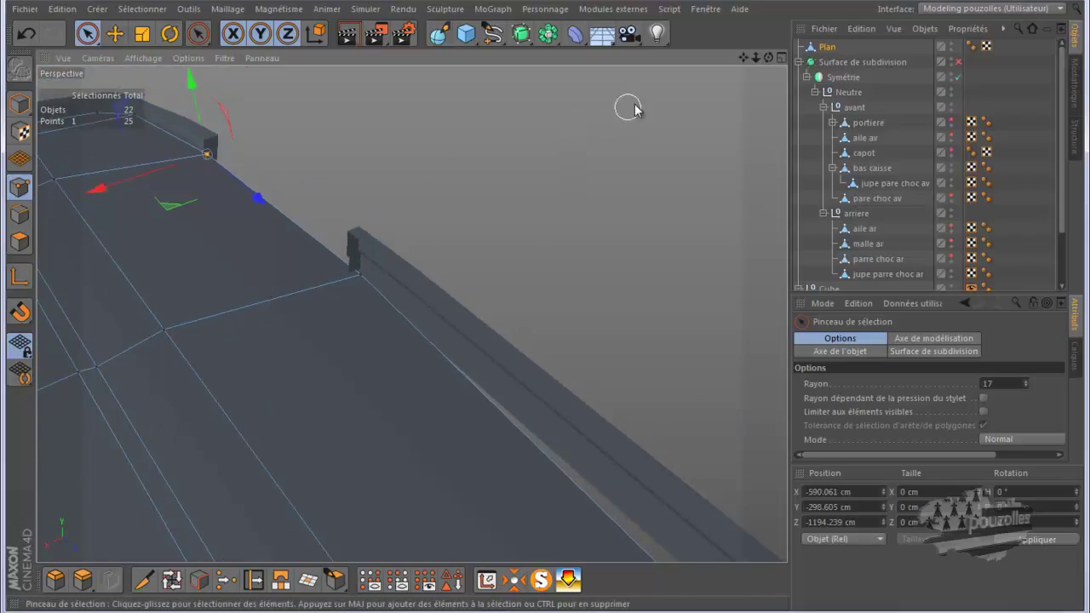
mouse_move(534, 316)
left_mouse_down("alt")
mouse_move(560, 310)
mouse_move(552, 308)
left_mouse_up("alt")
mouse_move(733, 67)
left_mouse_down("alt")
mouse_move(628, 142)
mouse_move(597, 141)
left_mouse_up("alt")
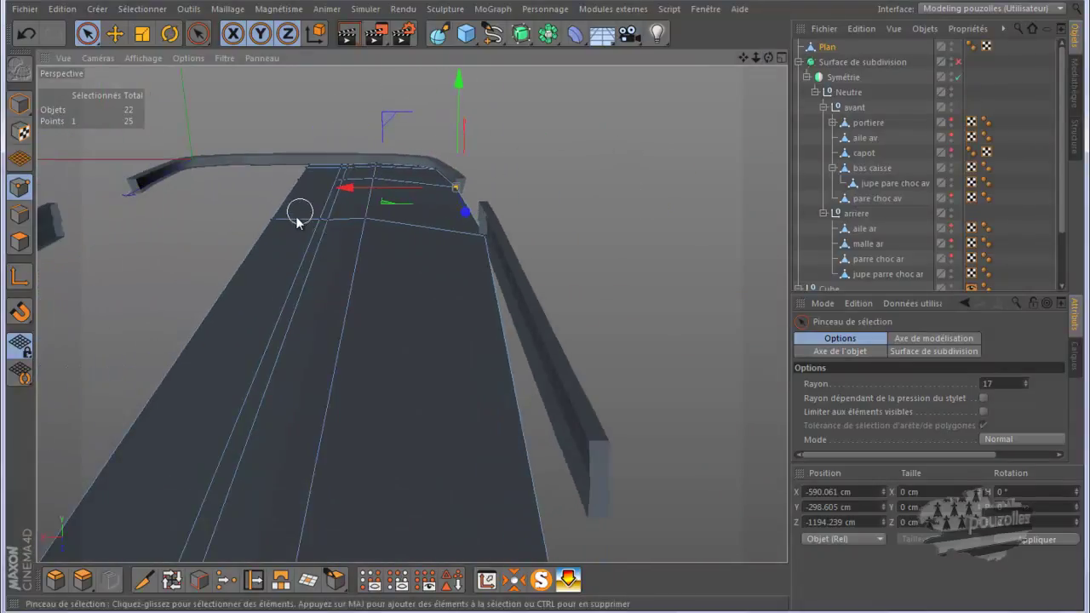
left_click_drag(404, 208, 486, 315, "alt")
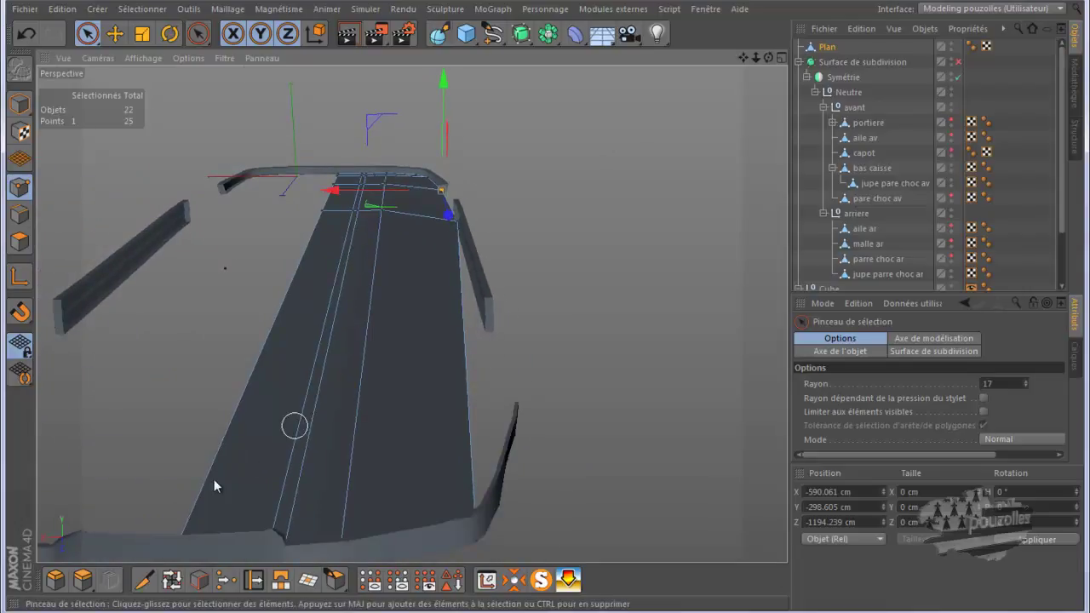
Add two Knife loop cuts across the middle and rear of the floor panel, reaching 35 points
left_click(154, 578)
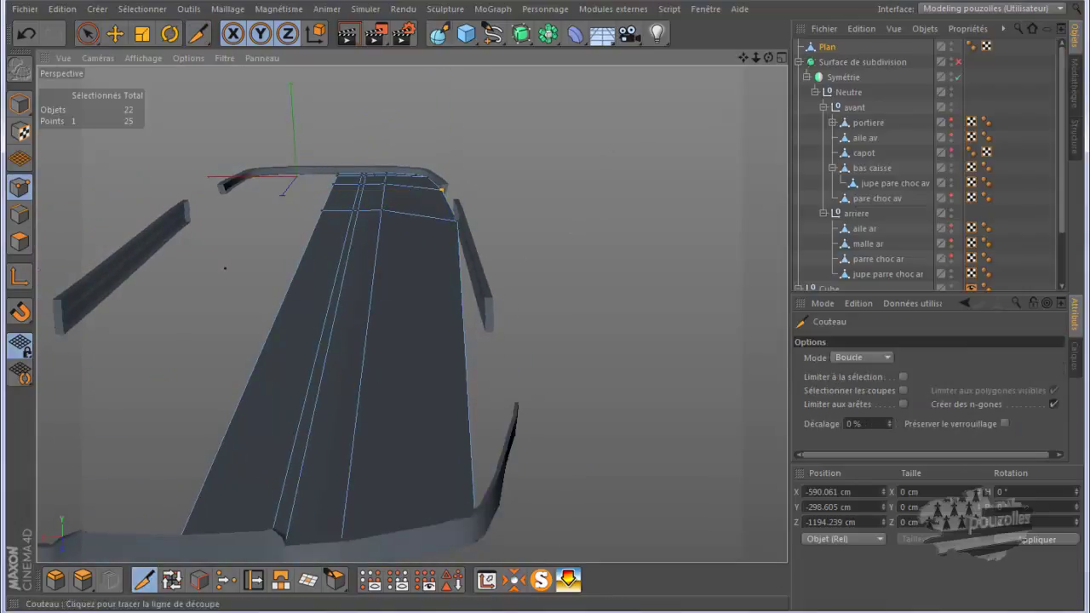
mouse_move(563, 310)
left_mouse_down("alt")
mouse_move(551, 315)
mouse_move(562, 311)
left_mouse_up("alt")
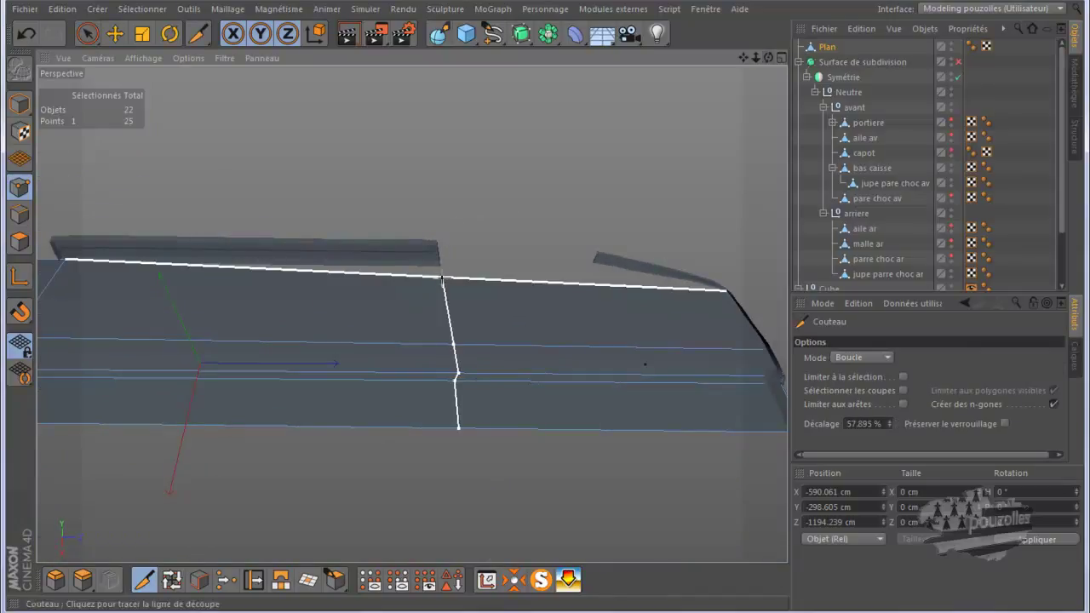
left_click(435, 278)
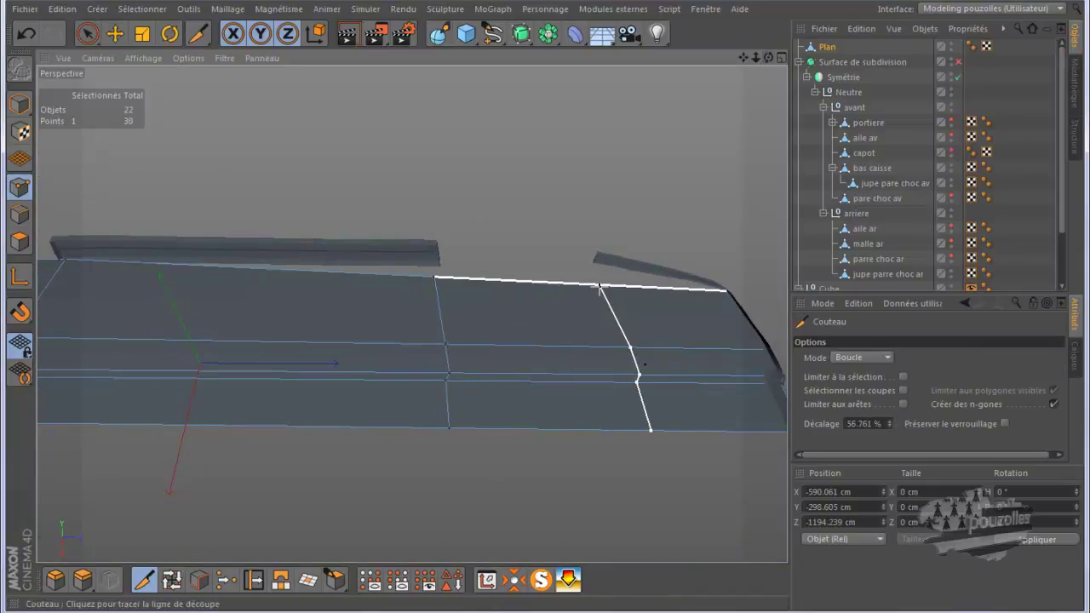
left_click(599, 287)
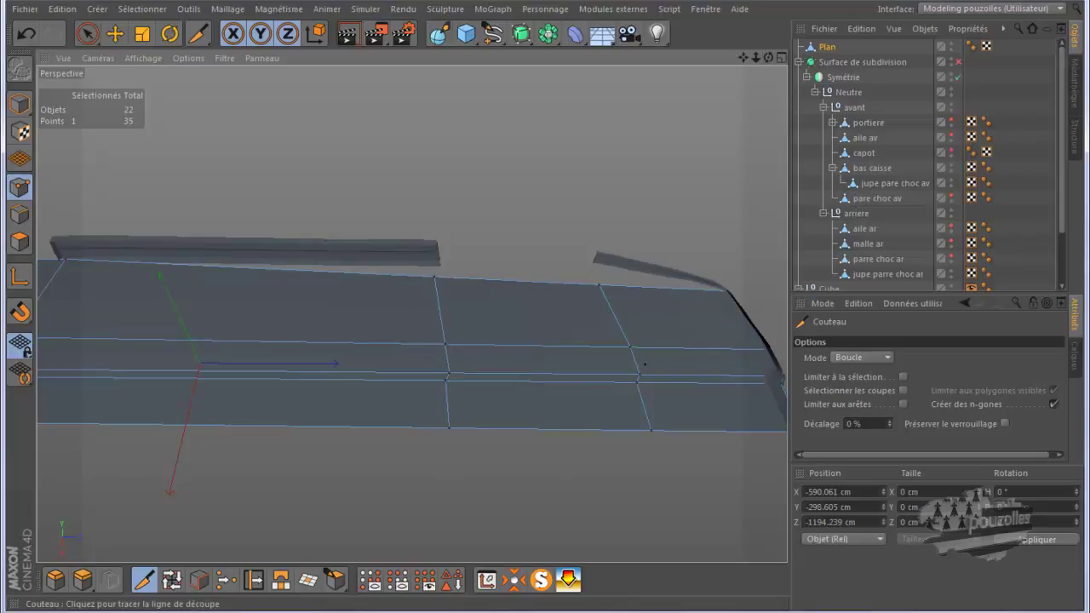
left_click(93, 33)
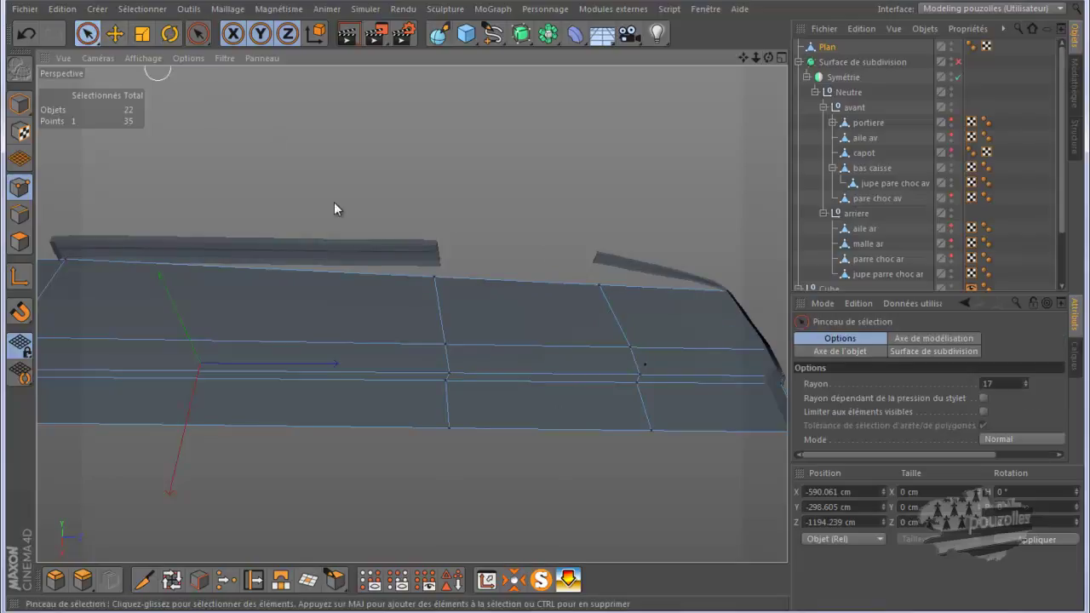
Raise the new loop's edge point to the body side, then shift it about 10 cm along X and 12 cm down along Y
left_click(435, 281)
scroll(433, 261, "up", 2)
scroll(434, 261, "up", 2)
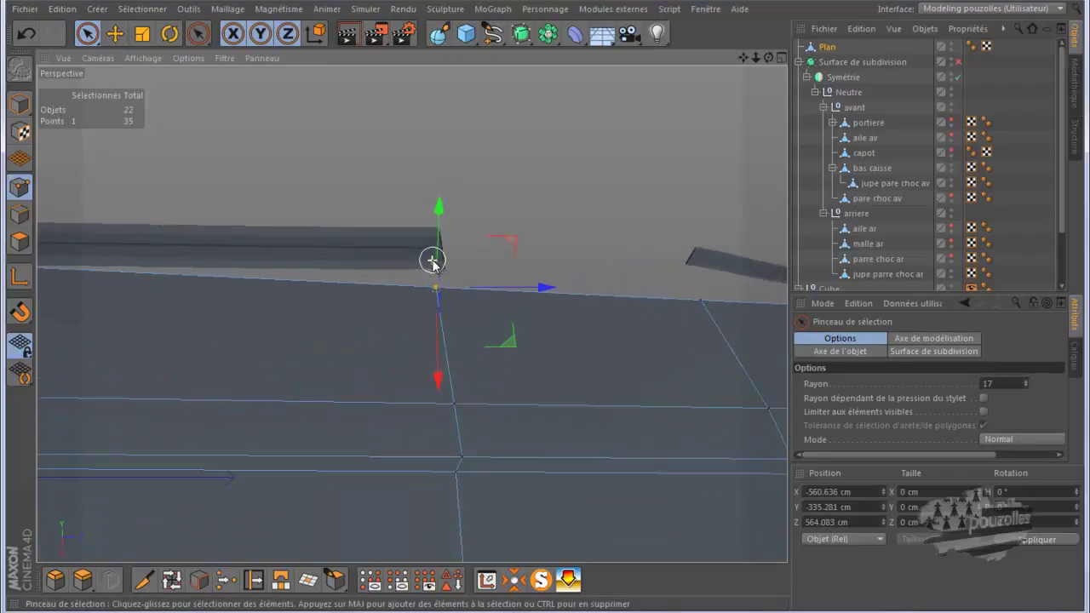
scroll(433, 261, "up", 2)
left_click_drag(436, 387, 443, 349)
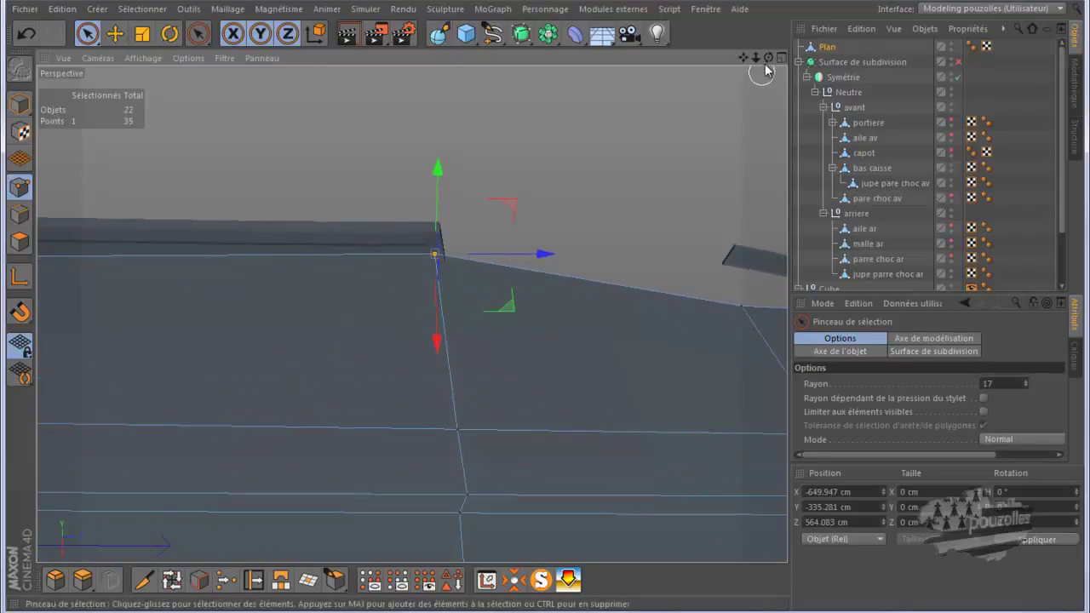
left_click_drag(532, 313, 545, 304, "alt")
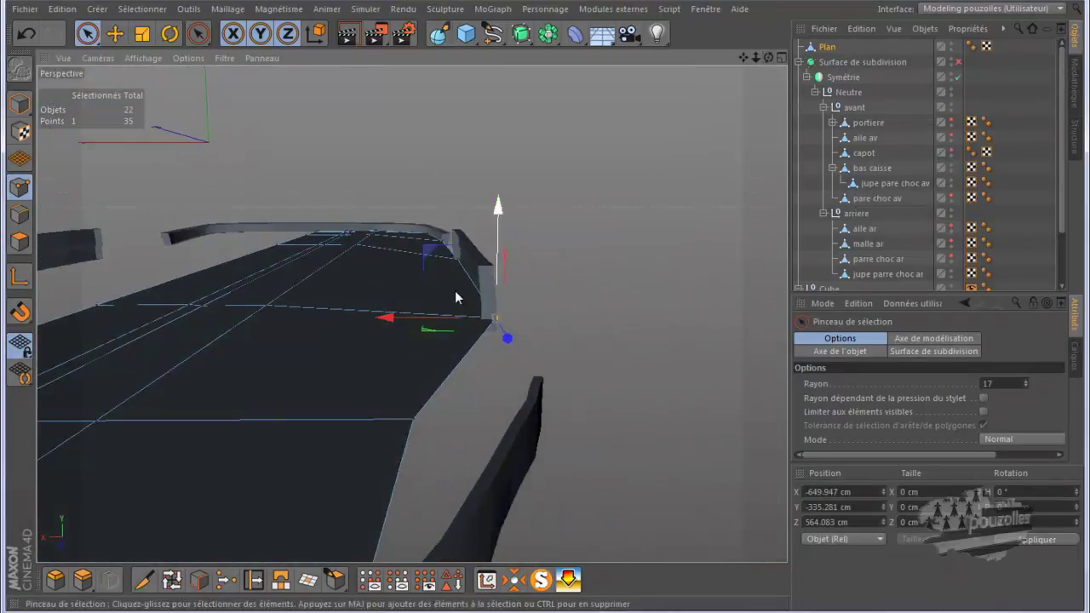
left_click_drag(426, 325, 424, 326)
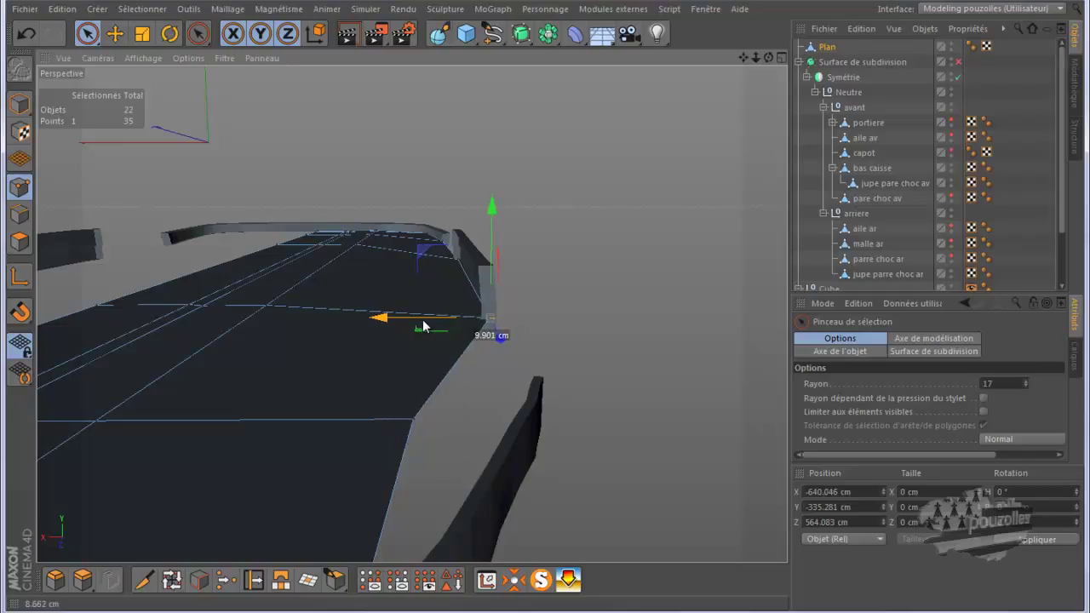
left_click_drag(499, 245, 491, 226)
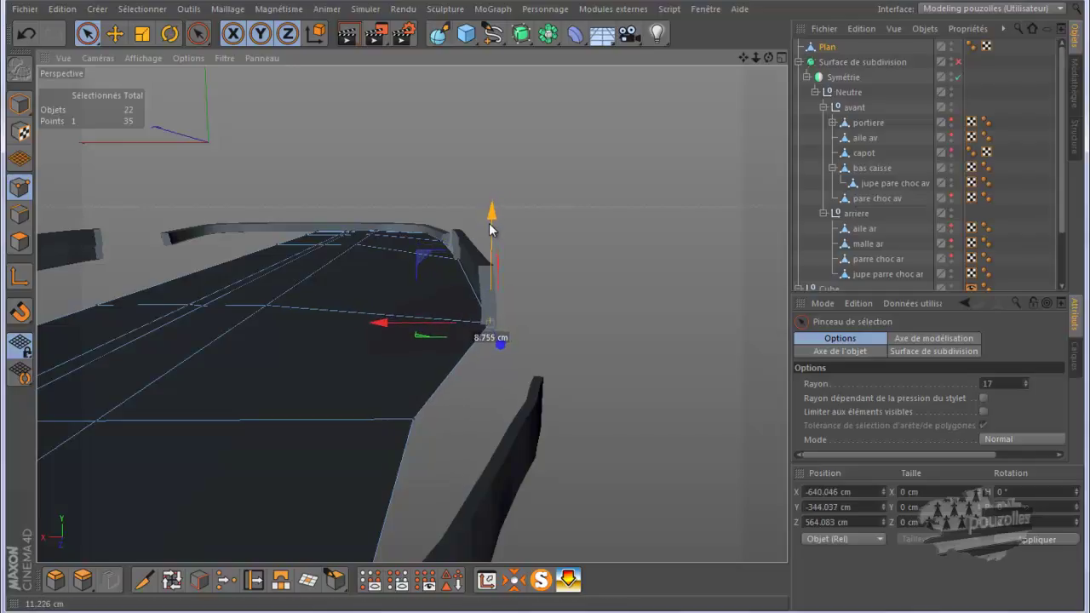
Move another floor corner point along X to the body edge and about 8.6 cm along Z
left_click(414, 421)
left_click_drag(312, 418, 449, 452)
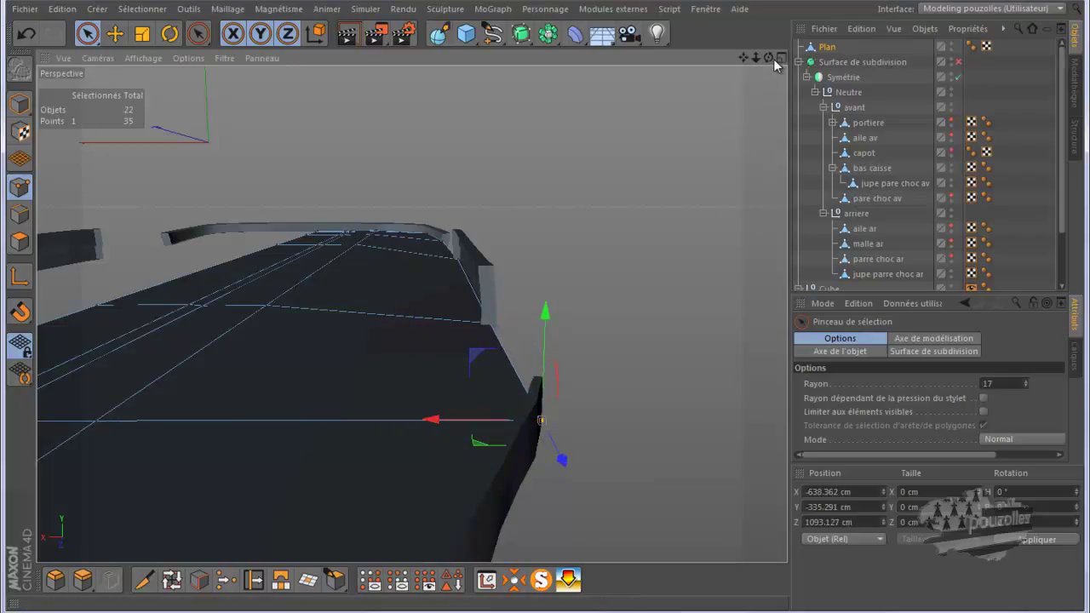
left_click_drag(769, 58, 543, 306)
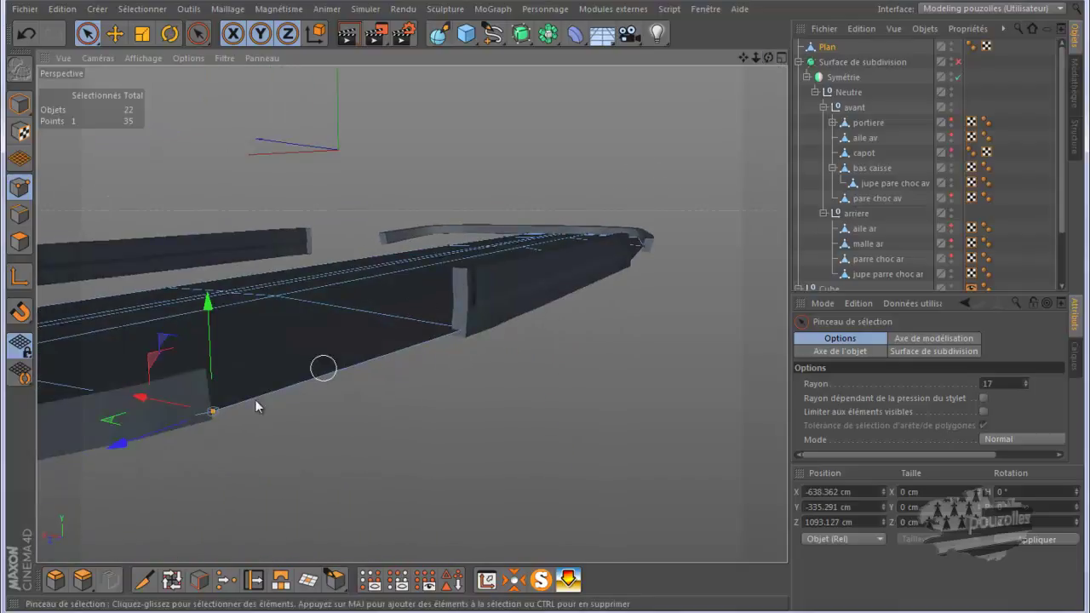
left_click_drag(160, 430, 153, 434)
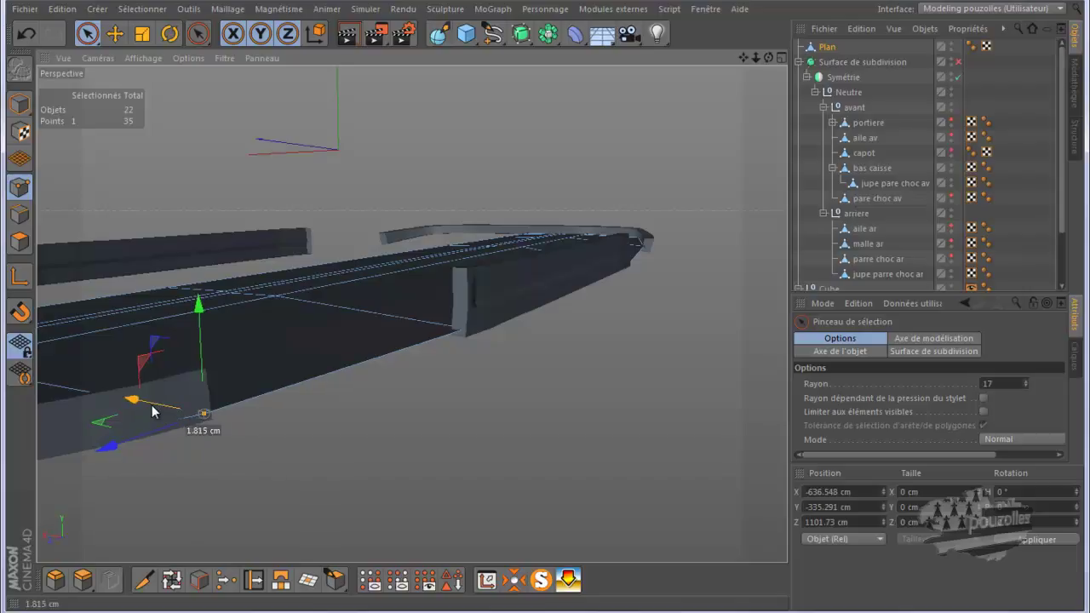
mouse_move(543, 386)
left_mouse_down("alt")
mouse_move(638, 377)
mouse_move(752, 205)
left_mouse_up("alt")
left_click_drag(541, 311, 548, 309, "alt")
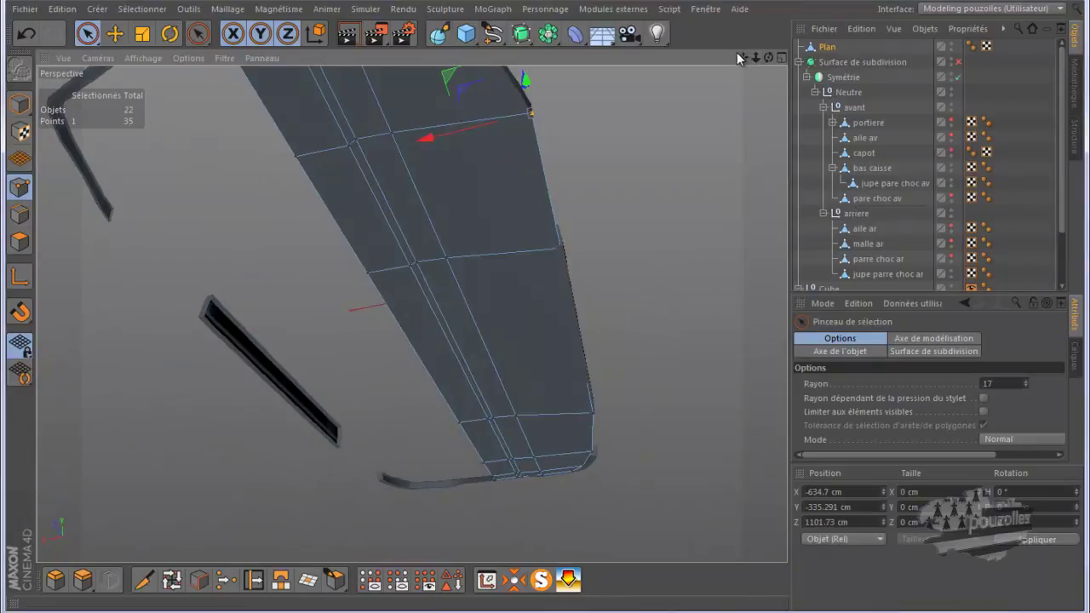
mouse_move(747, 54)
left_mouse_down()
mouse_move(545, 317)
mouse_move(550, 298)
left_mouse_up()
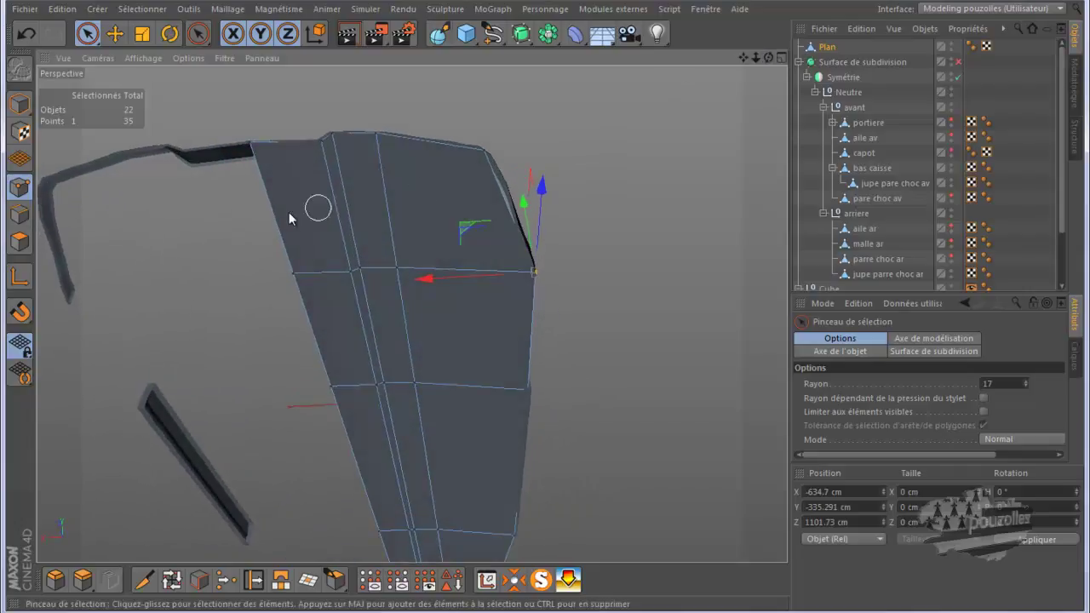
Cut a new edge loop near the floor's front and slide its corner point about 10.6 cm along X
left_click(144, 580)
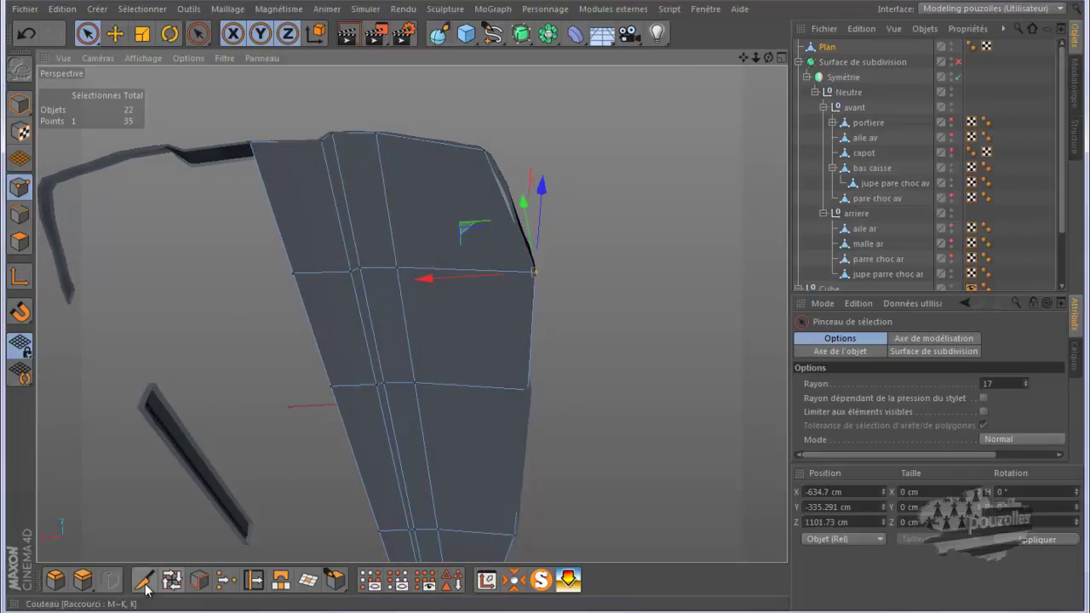
left_click(503, 194)
left_click(86, 33)
scroll(507, 189, "up", 2)
scroll(516, 182, "up", 2)
scroll(517, 183, "up", 2)
scroll(517, 185, "up", 2)
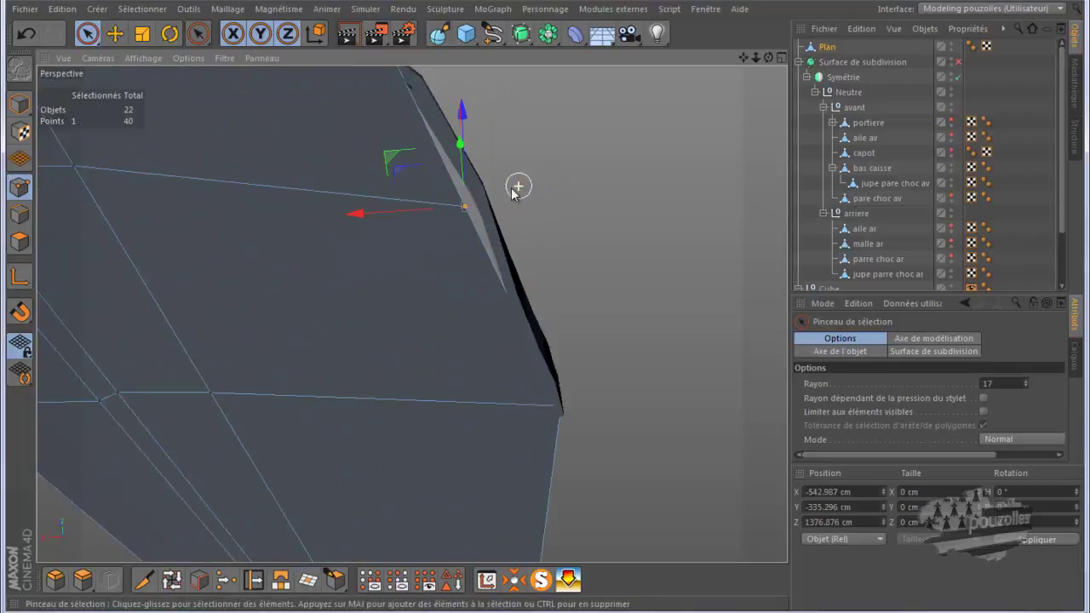
left_click_drag(364, 214, 380, 227)
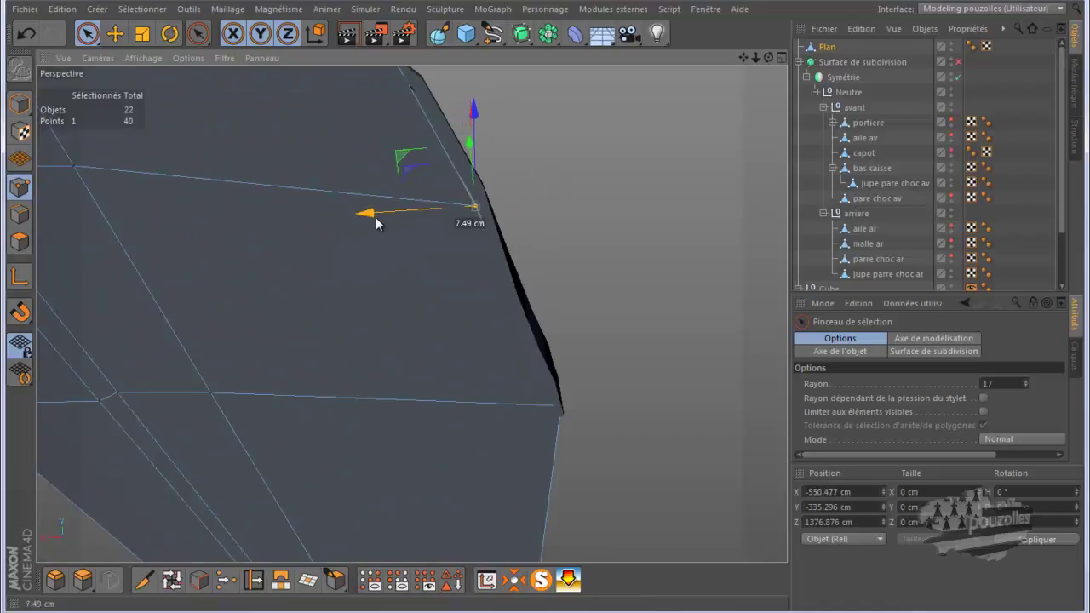
scroll(379, 243, "down", 2)
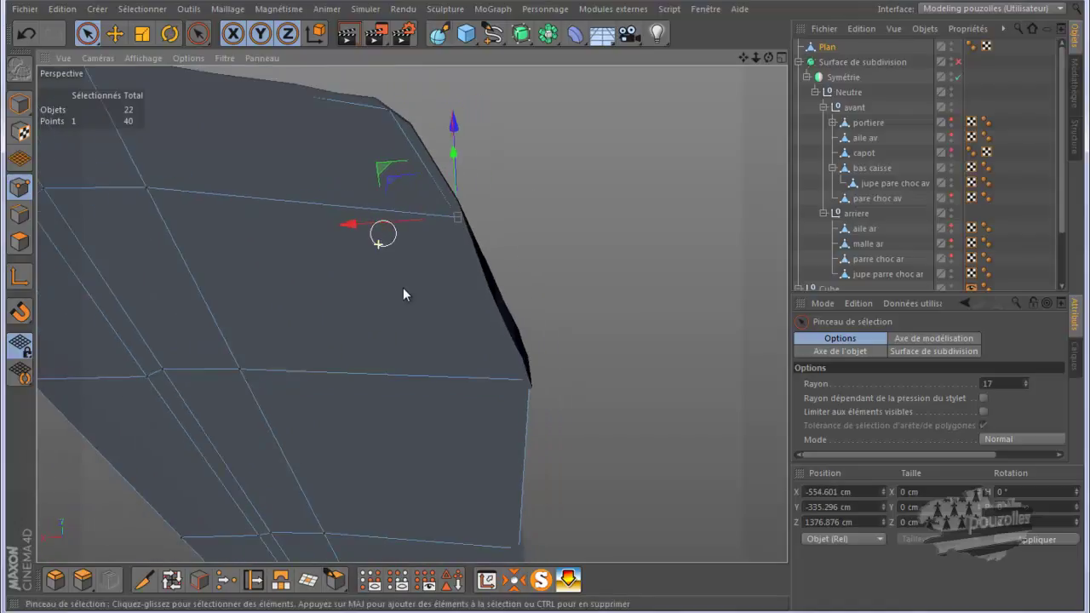
scroll(403, 287, "down", 2)
Pull the floor-edge corner point about 4.2 cm back along Z to 1097.497 cm
mouse_move(543, 310)
left_mouse_down("alt")
mouse_move(419, 235)
mouse_move(239, 350)
mouse_move(196, 398)
mouse_move(481, 405)
left_mouse_up("alt")
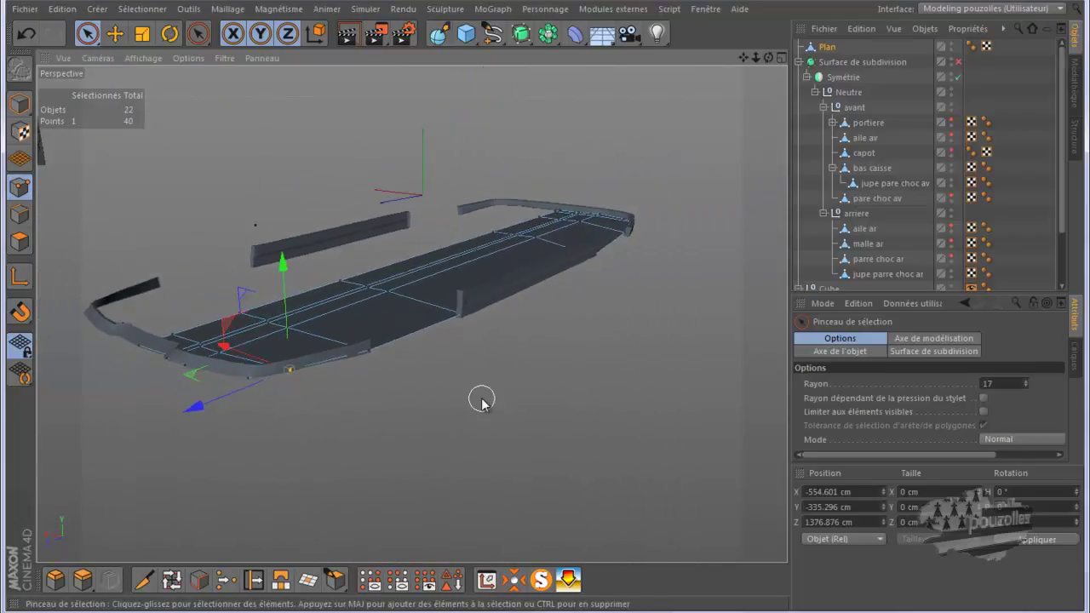
scroll(341, 368, "up", 2)
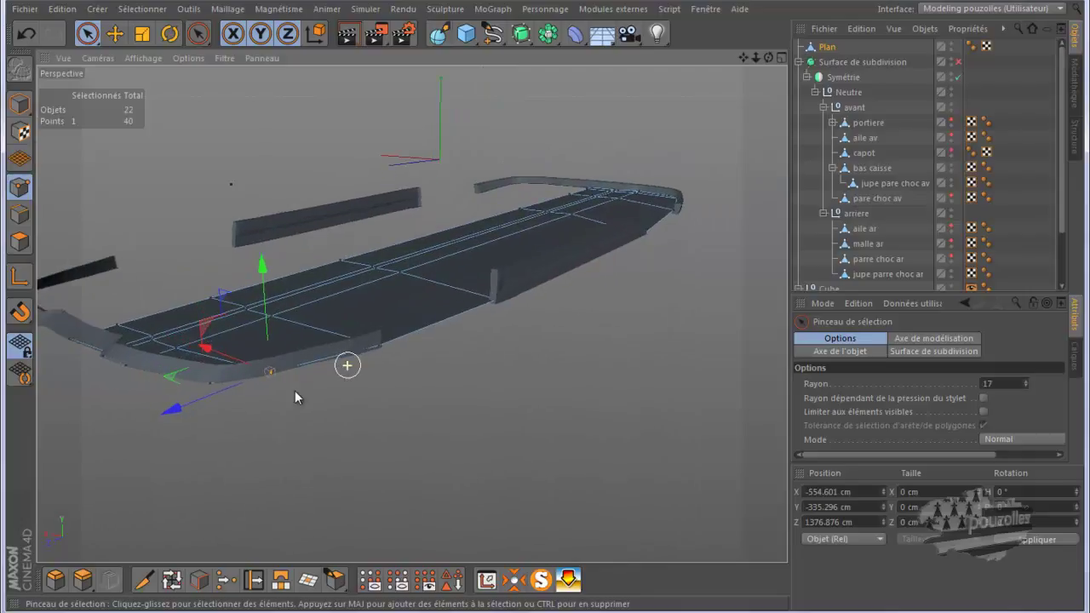
scroll(311, 358, "up", 2)
scroll(311, 356, "up", 2)
scroll(311, 356, "up", 3)
scroll(310, 355, "up", 2)
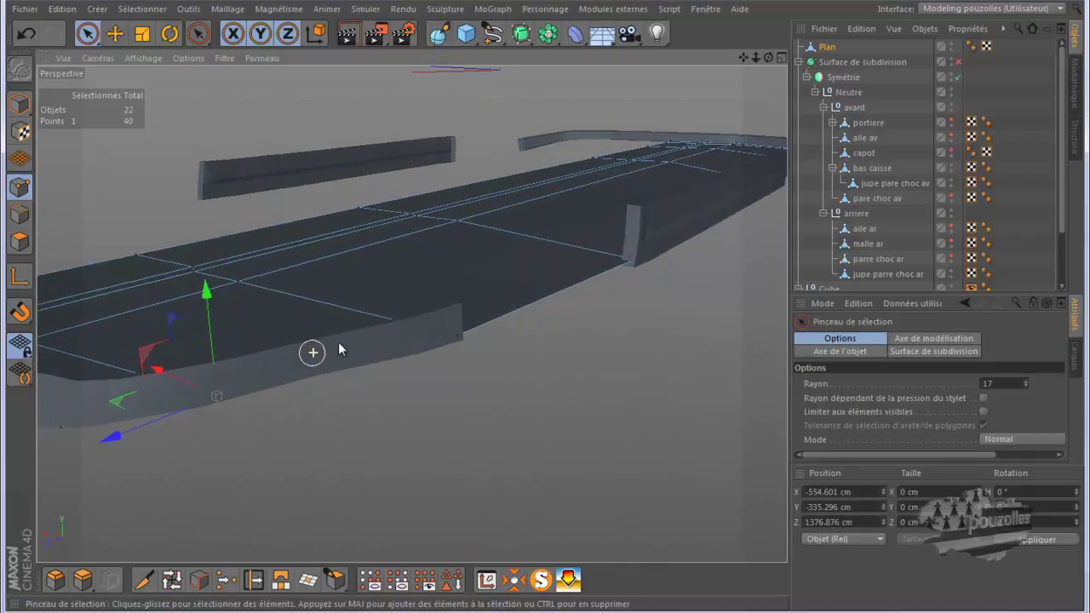
scroll(312, 347, "up", 2)
mouse_move(769, 56)
left_mouse_down()
mouse_move(552, 322)
mouse_move(546, 306)
left_mouse_up()
left_click(387, 301)
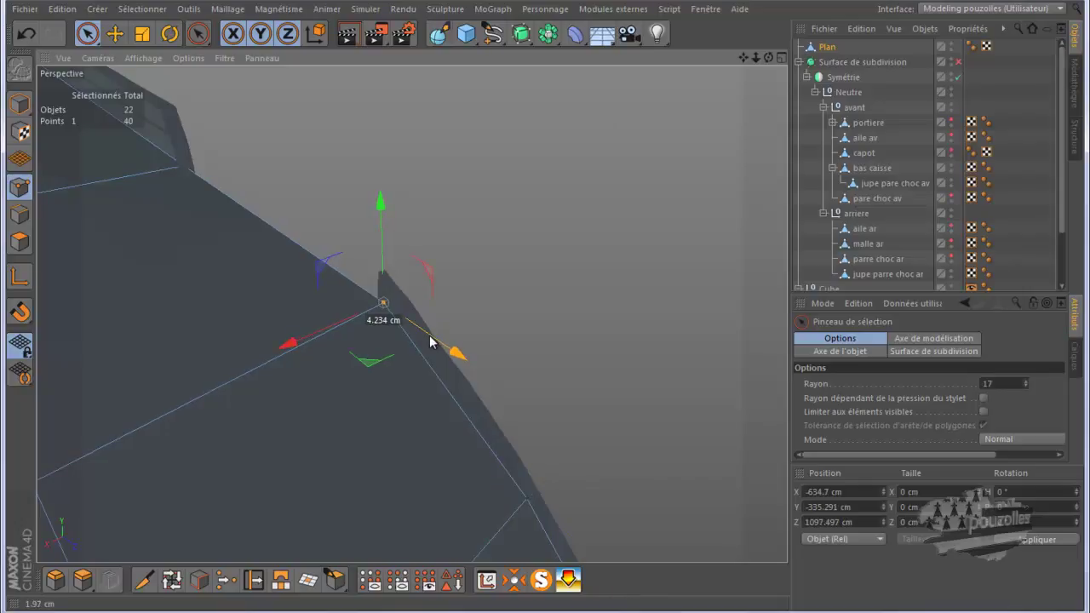
left_click_drag(432, 342, 433, 339)
mouse_move(513, 292)
left_mouse_down("alt")
mouse_move(563, 301)
mouse_move(613, 273)
left_mouse_up("alt")
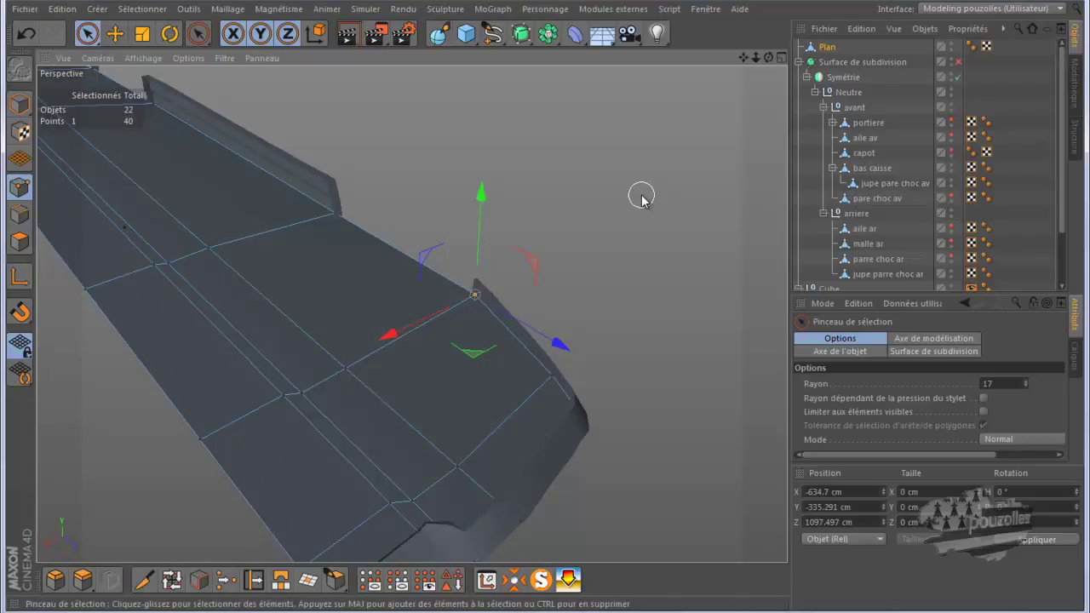
Show the aile av front wing and pare choc av front bumper, leaving portiere hidden
left_click(951, 124)
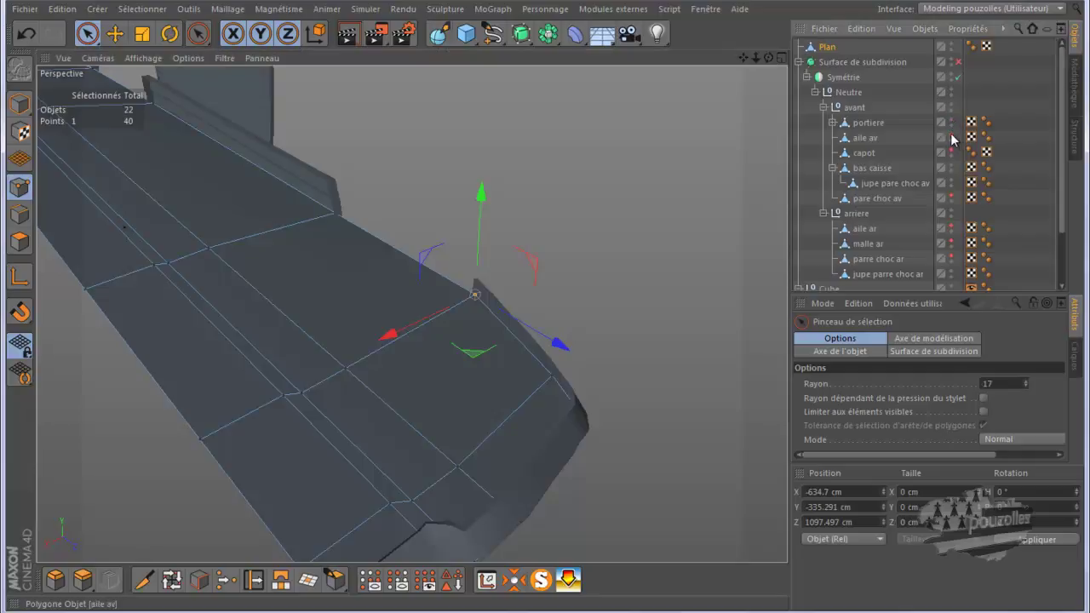
left_click(951, 123)
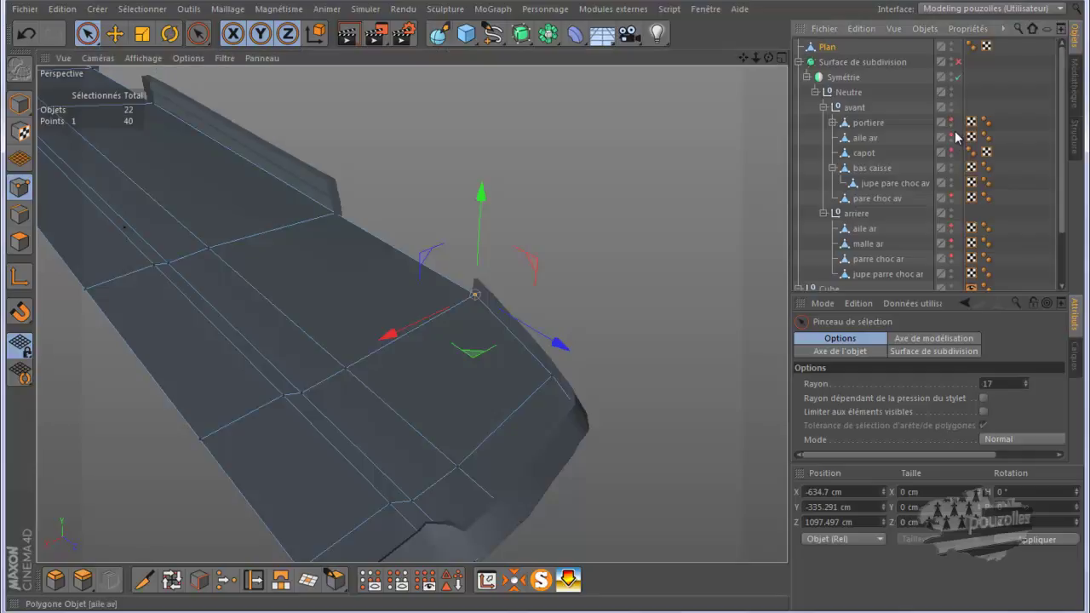
left_click(952, 138)
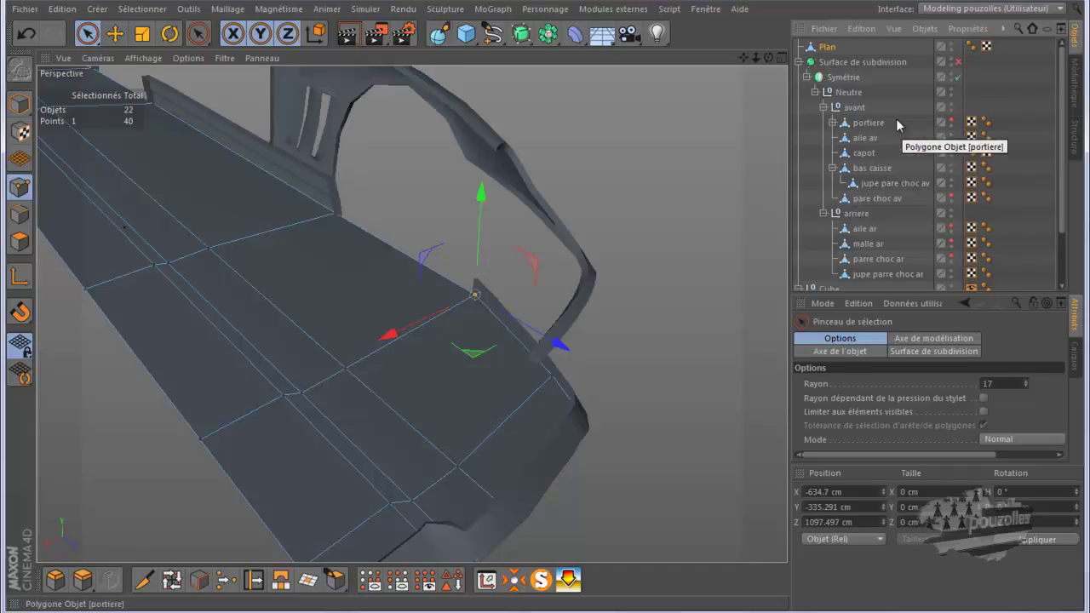
mouse_move(769, 57)
left_mouse_down()
mouse_move(527, 307)
mouse_move(536, 308)
left_mouse_up()
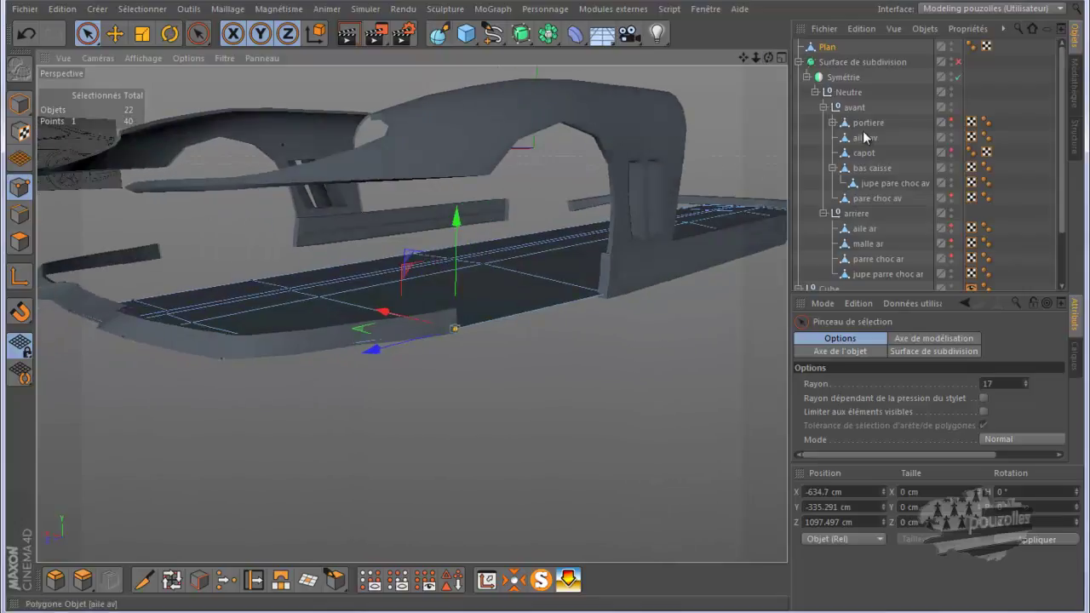
left_click(952, 199)
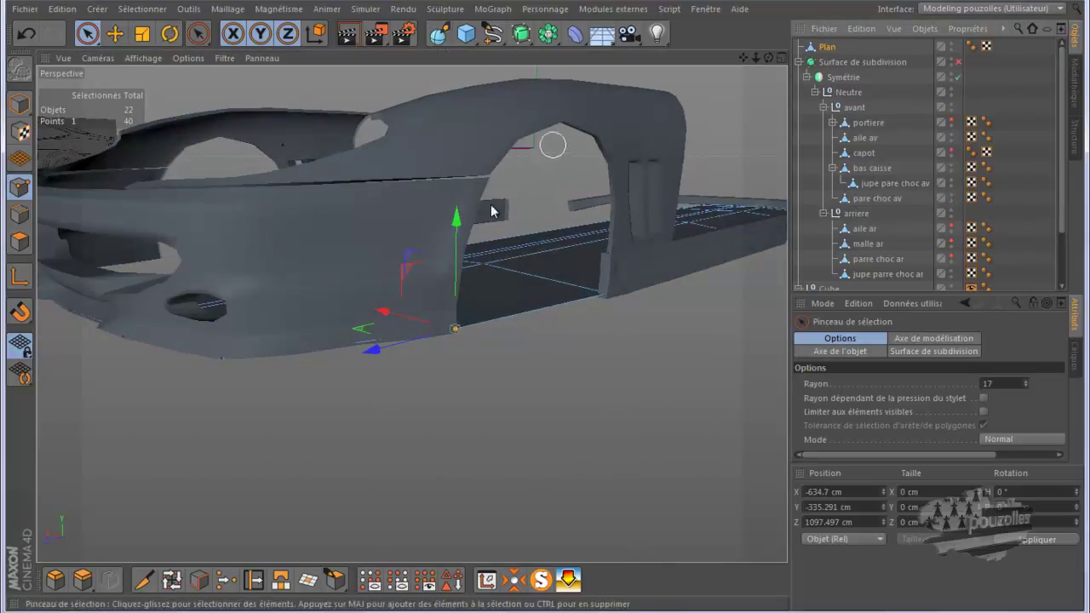
left_click_drag(518, 244, 270, 354, "alt")
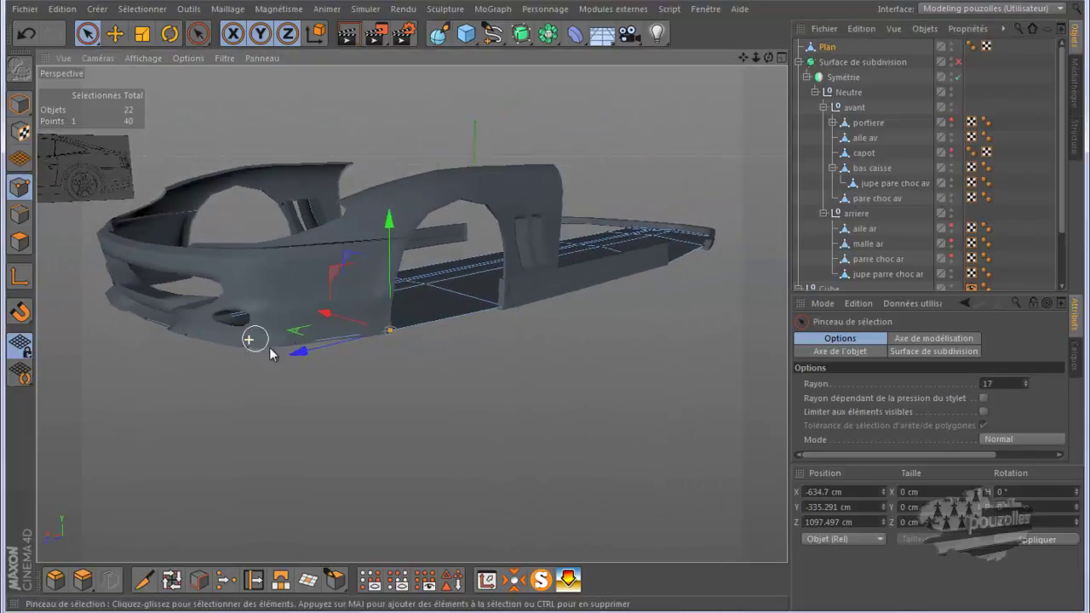
Make the aile ar rear wing and parre choc ar rear bumper visible again
left_click(865, 228)
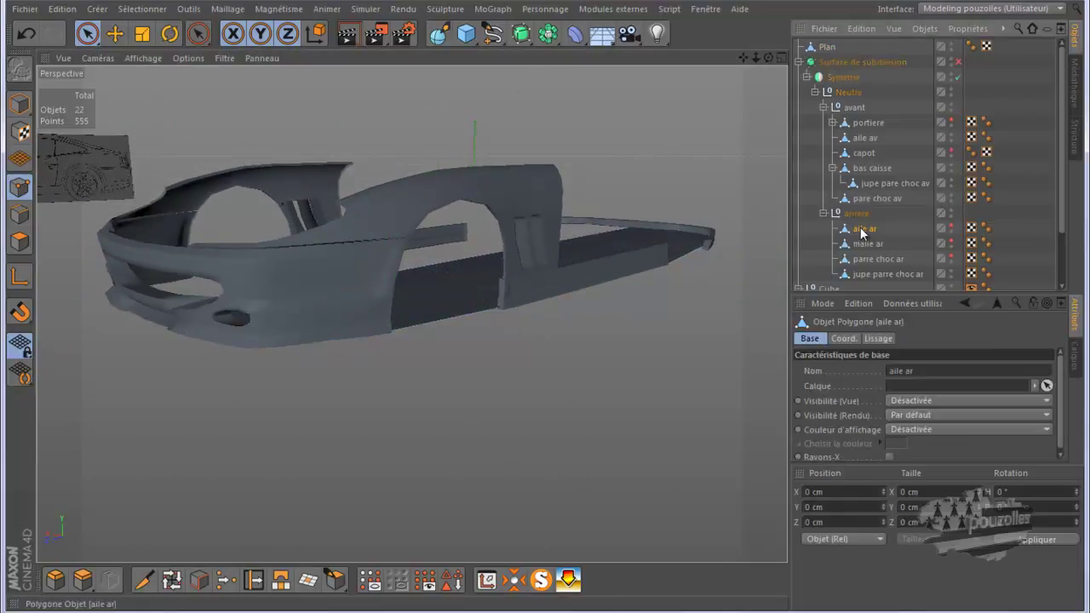
left_click(952, 227)
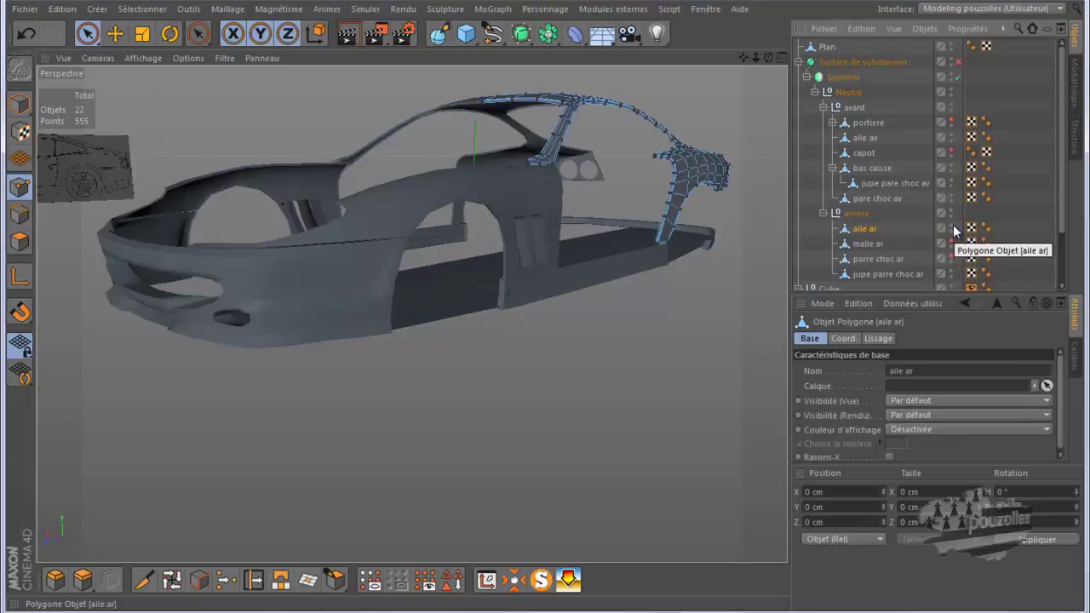
left_click(952, 259)
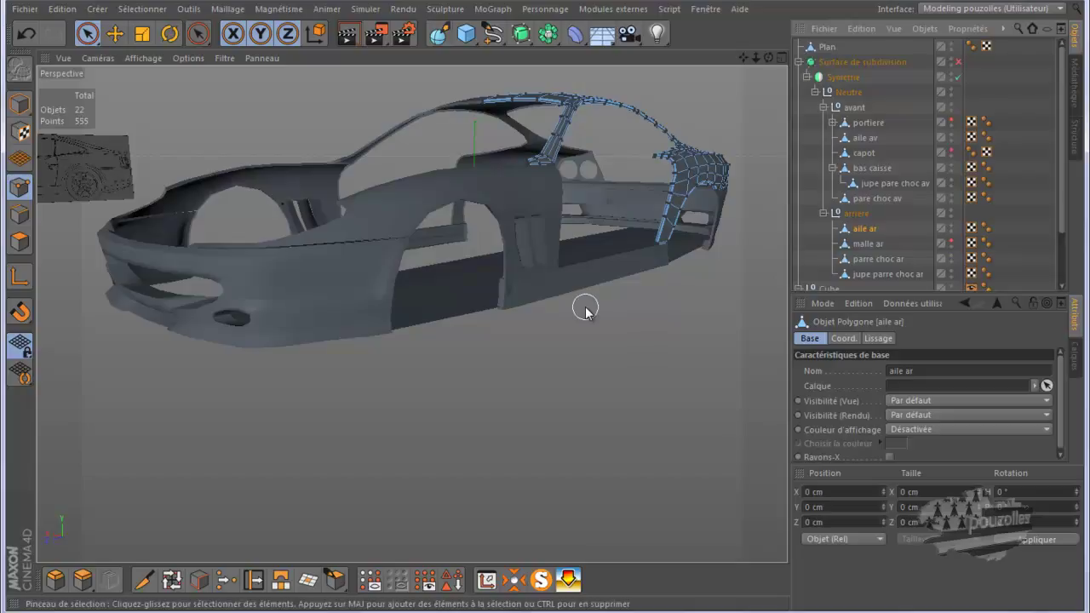
left_click(466, 34)
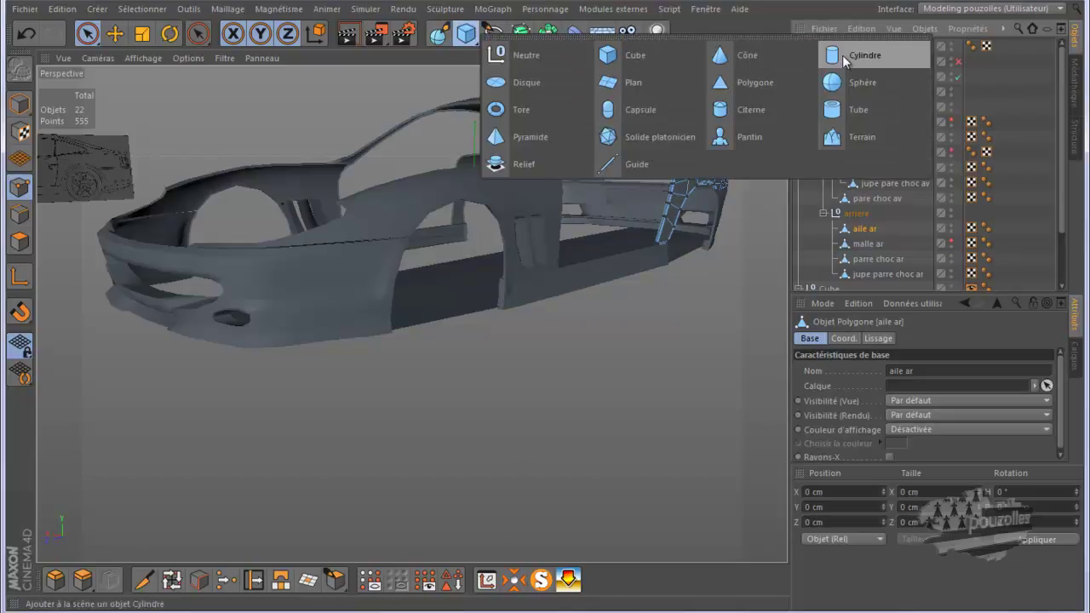
Add a 50 cm-radius, 200 cm-tall cylinder beside the car, oriented +X, with four views shown
left_click(851, 55)
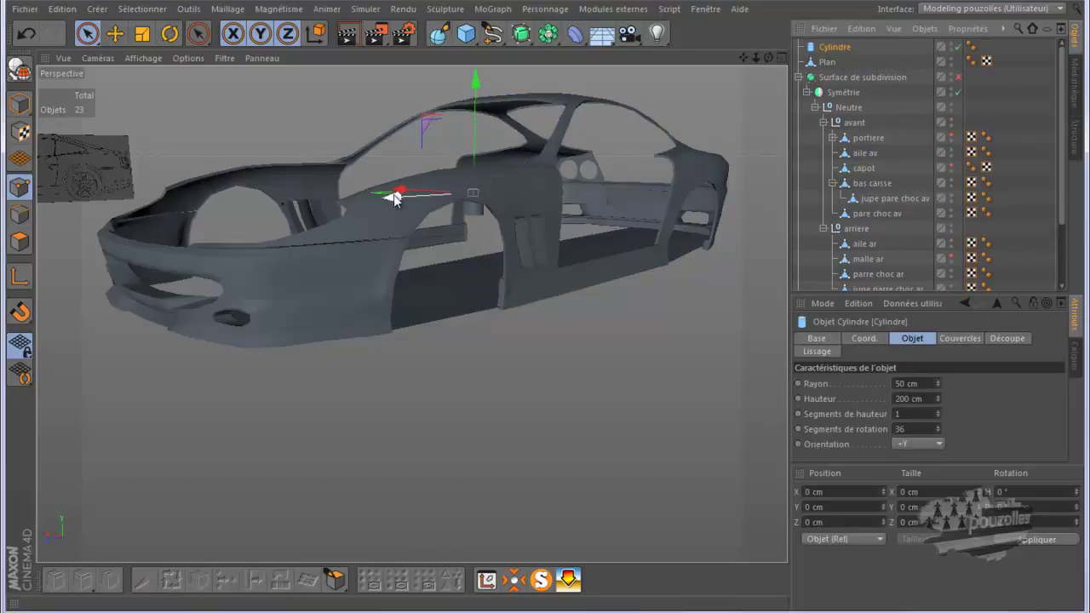
mouse_move(395, 198)
left_mouse_down()
mouse_move(566, 207)
mouse_move(399, 239)
left_mouse_up()
left_click_drag(397, 195, 553, 248)
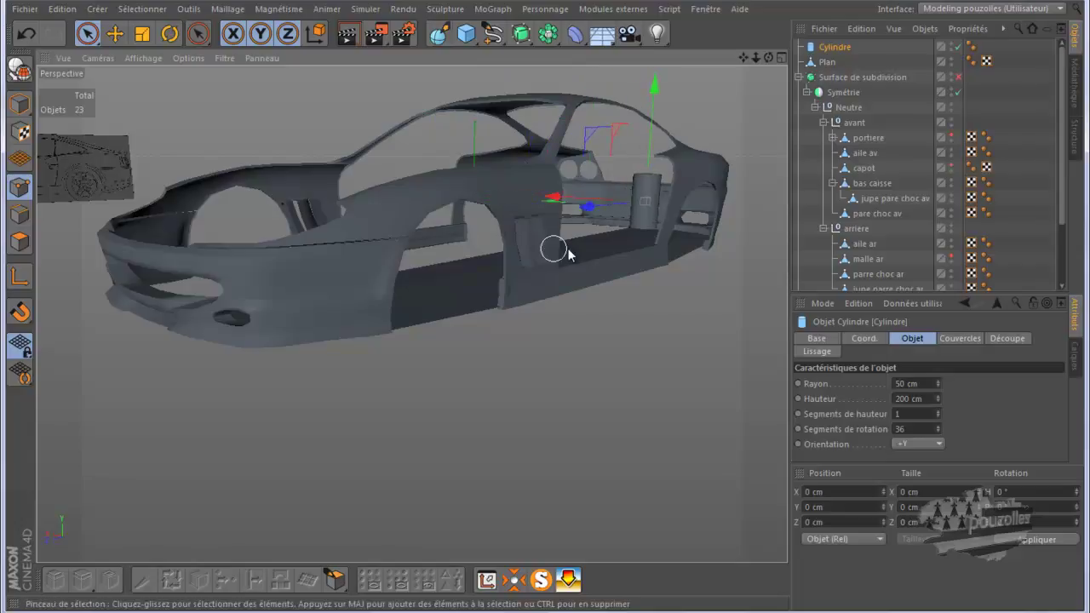
left_click(911, 442)
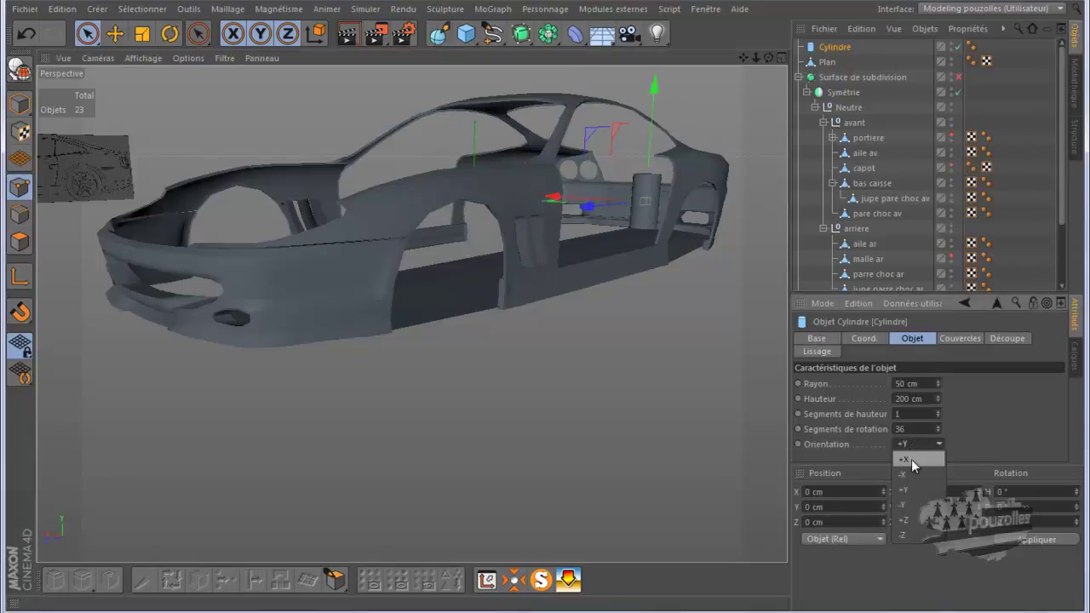
left_click(912, 459)
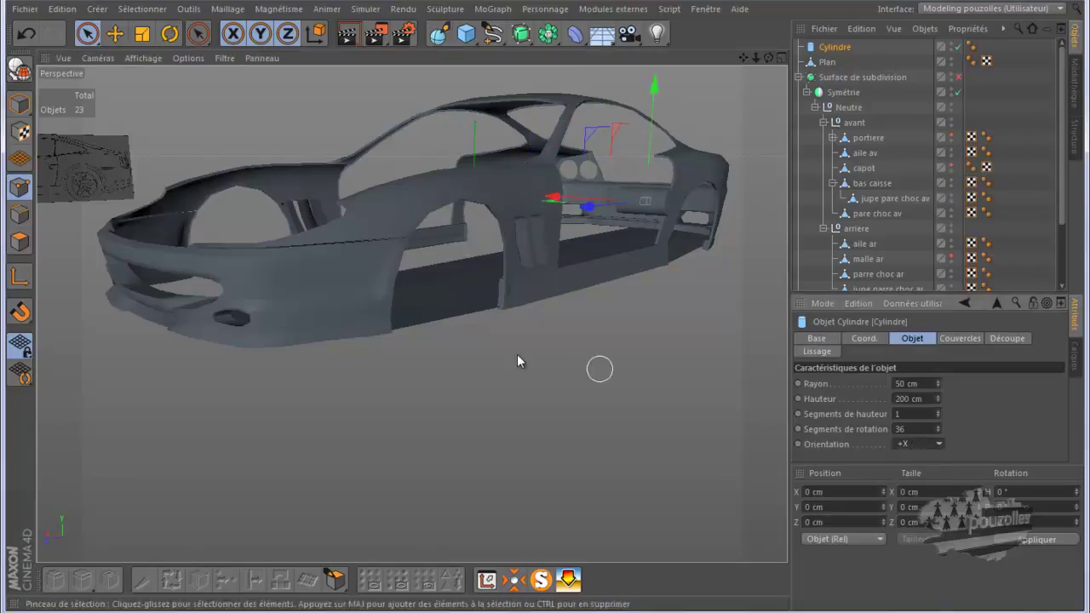
middle_click(483, 345)
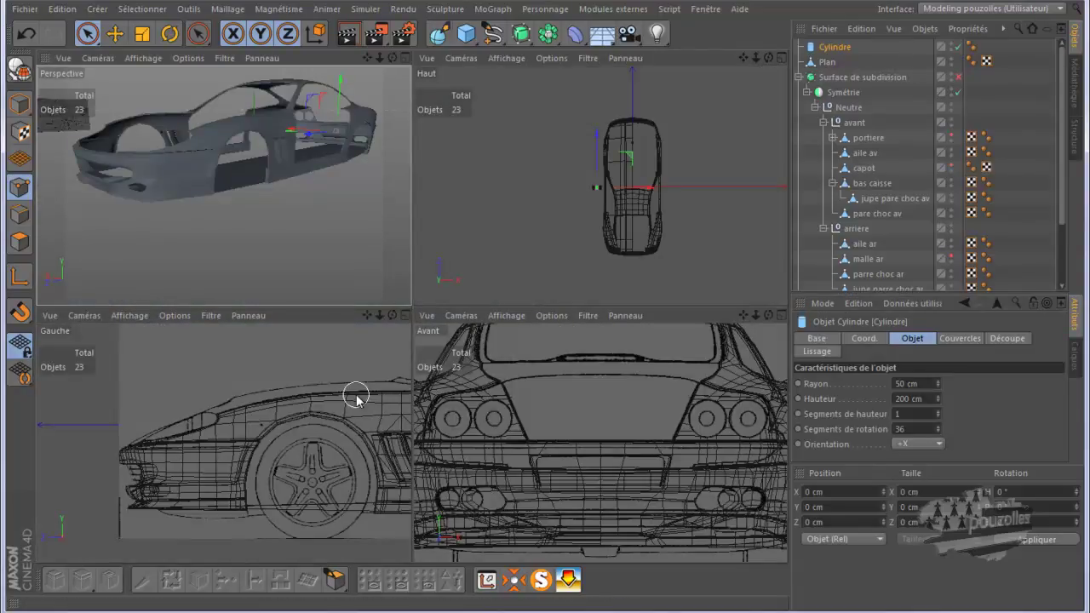
Maximize the Gauche view and hide the cote side reference plane
middle_click(351, 387)
scroll(227, 335, "down", 3)
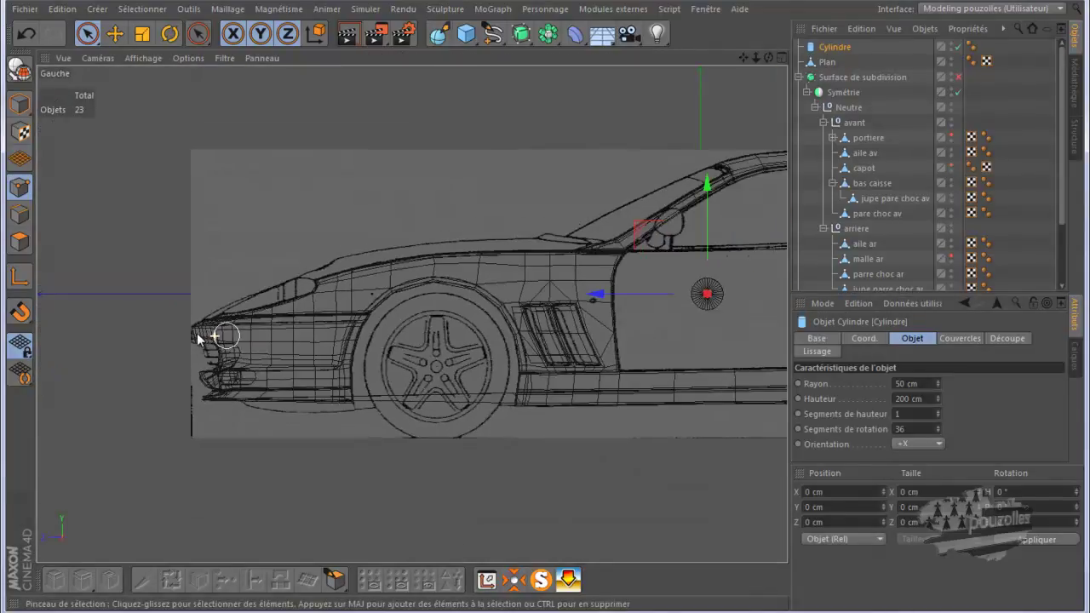
scroll(228, 335, "down", 1)
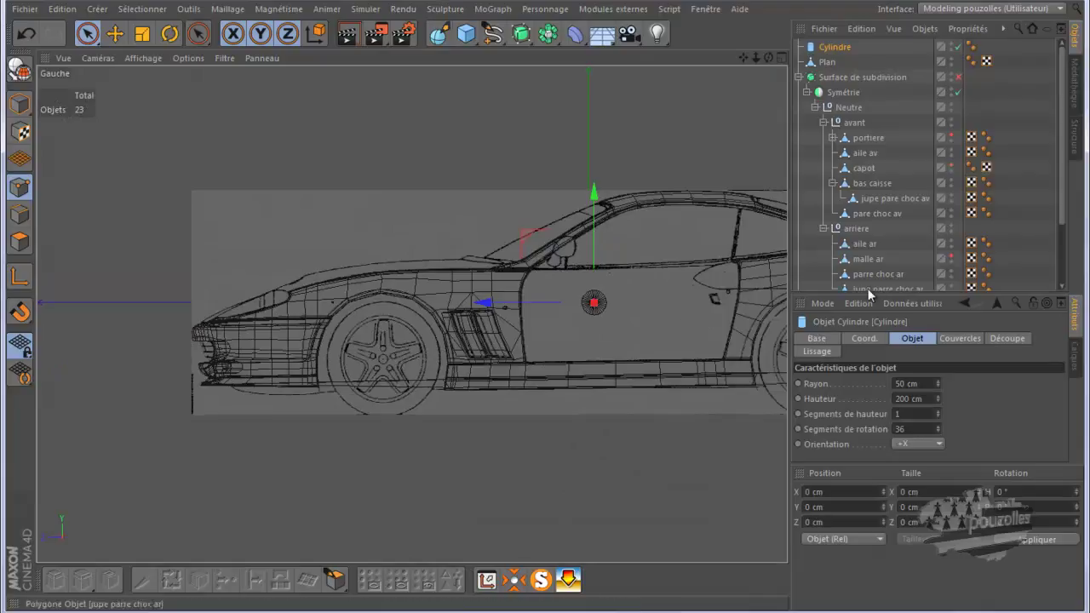
left_click_drag(868, 293, 868, 419)
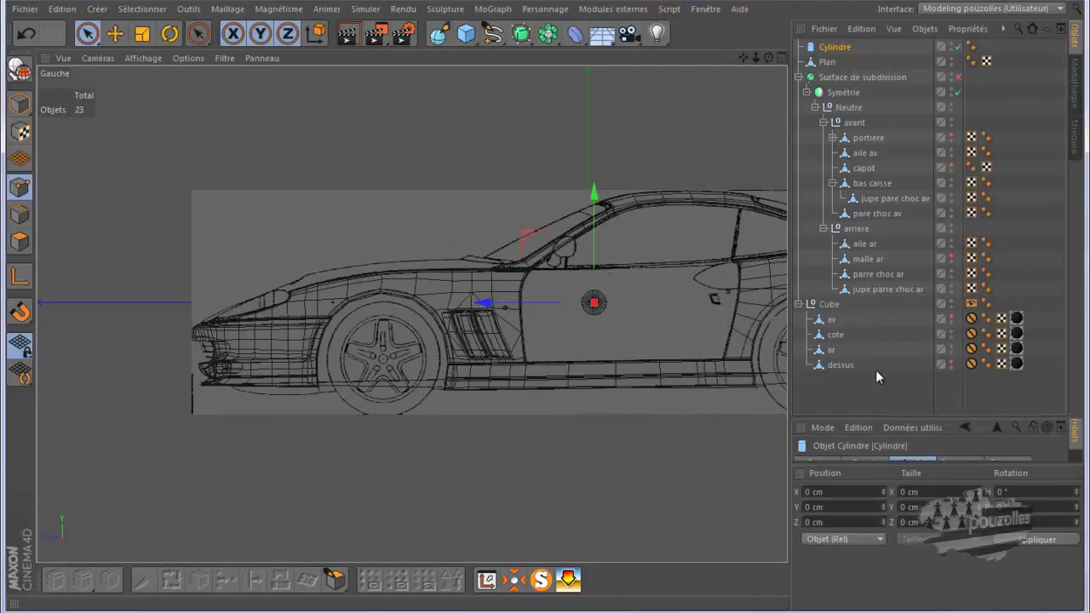
left_click(947, 334)
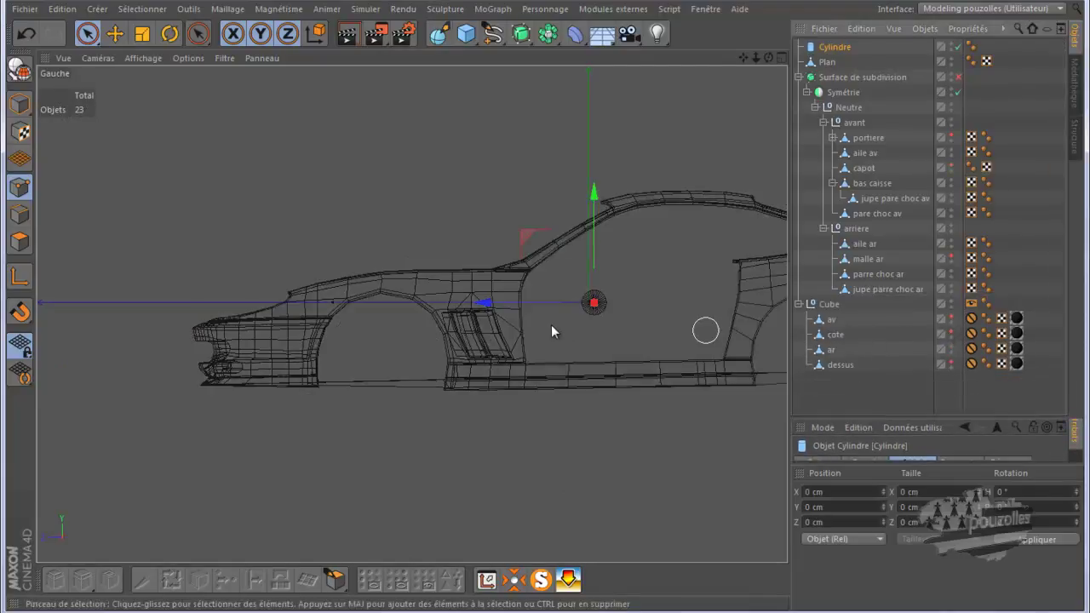
Center the cylinder over the front wheel arch and enlarge its radius to 218.269 cm
scroll(426, 323, "up", 2)
scroll(426, 323, "up", 3)
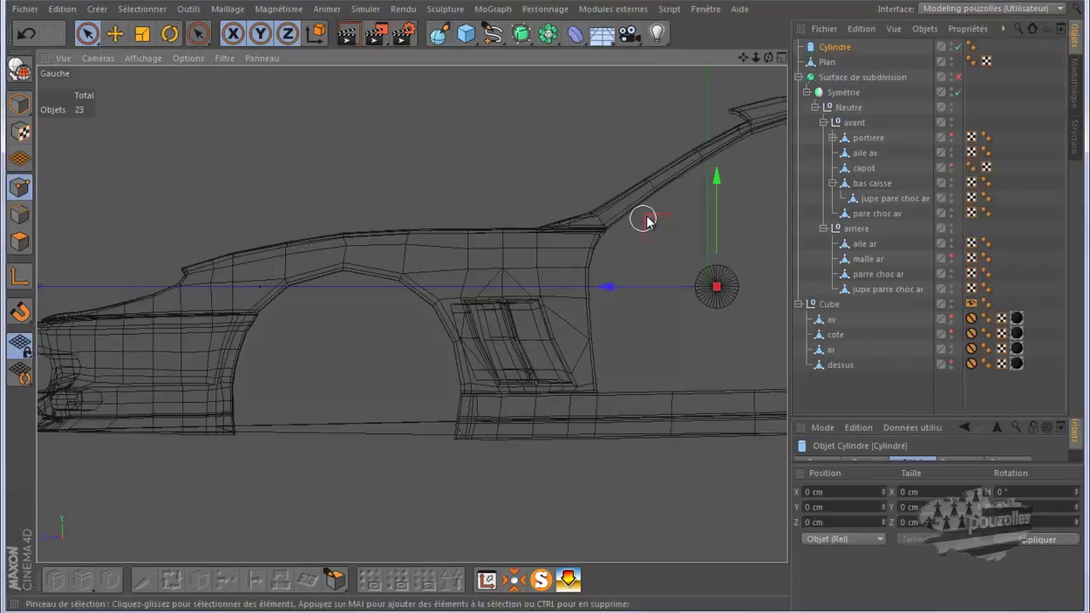
left_click_drag(645, 220, 272, 295)
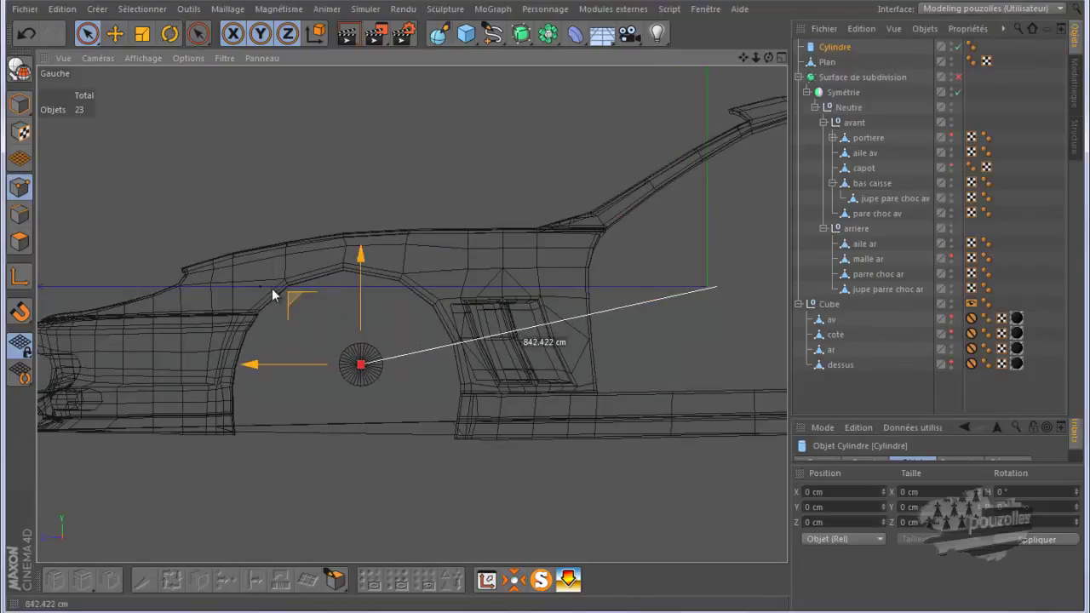
left_click_drag(273, 294, 278, 293)
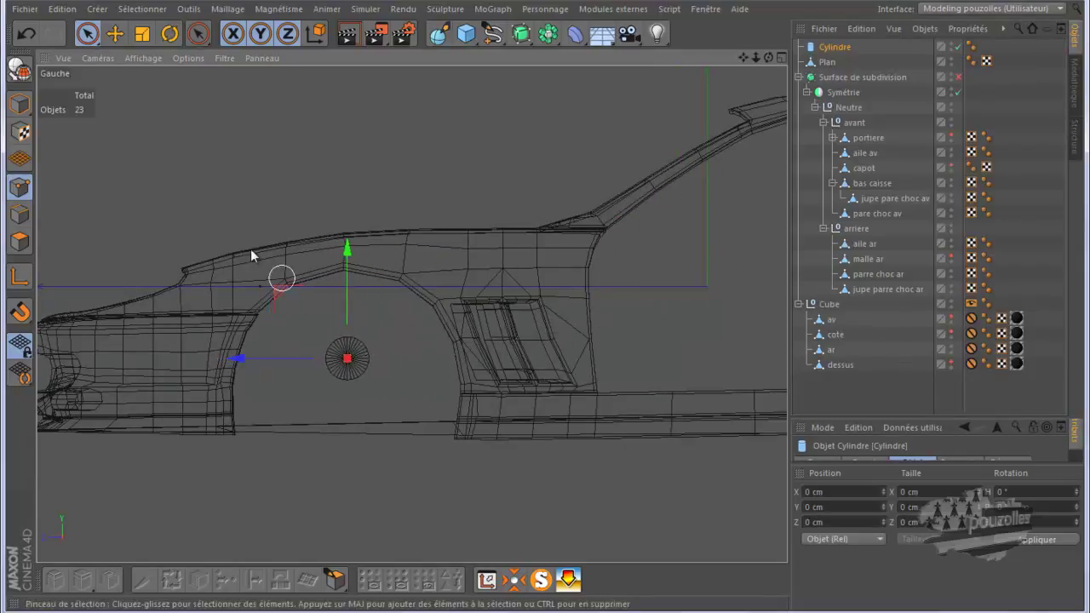
left_click(21, 106)
scroll(277, 332, "up", 2)
scroll(277, 333, "up", 2)
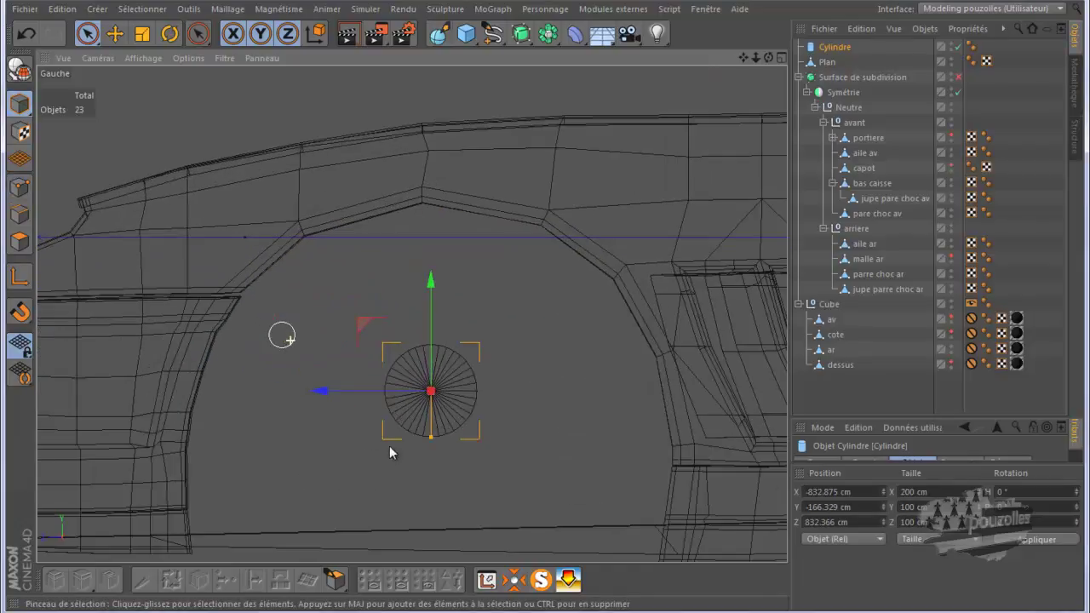
scroll(409, 446, "down", 1)
left_click_drag(434, 450, 546, 315)
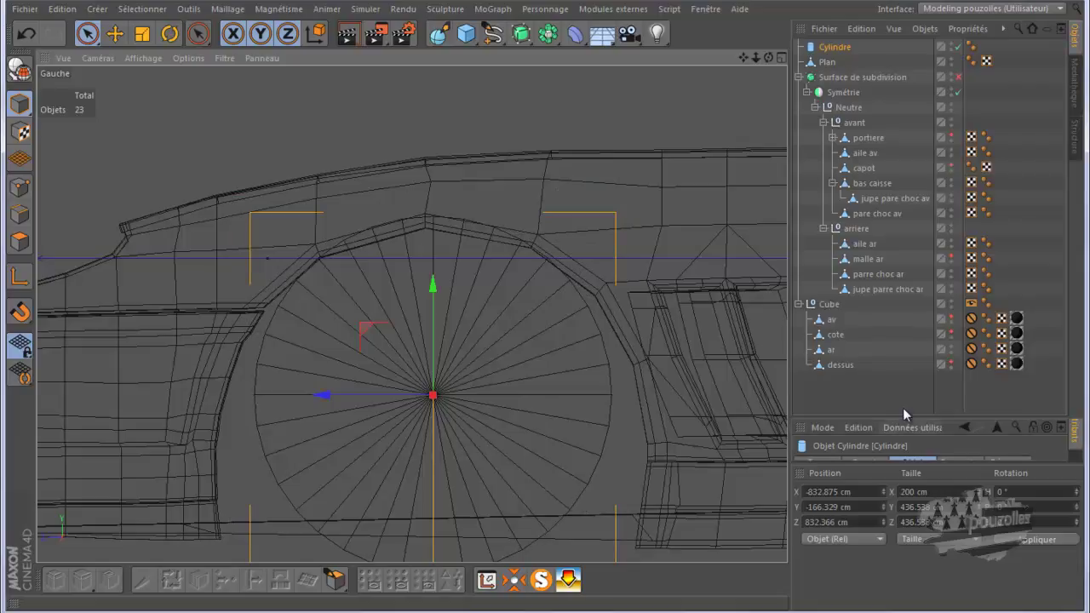
left_click_drag(903, 415, 894, 261)
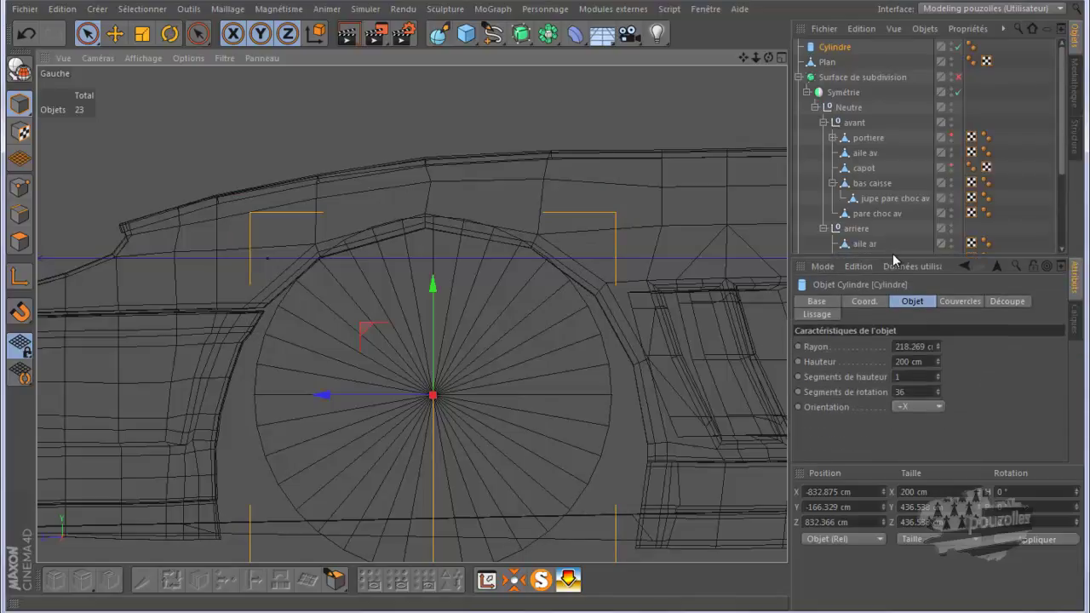
Change the cylinder's rotation segments from 36 to 20, then return to four views
double_click(914, 393)
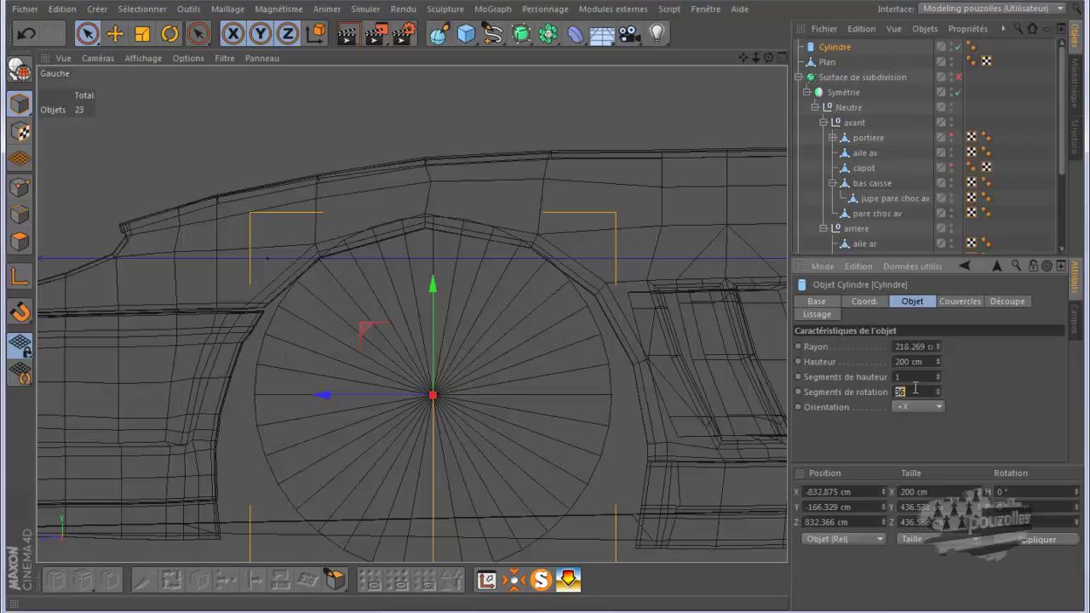
type("20")
key("Return")
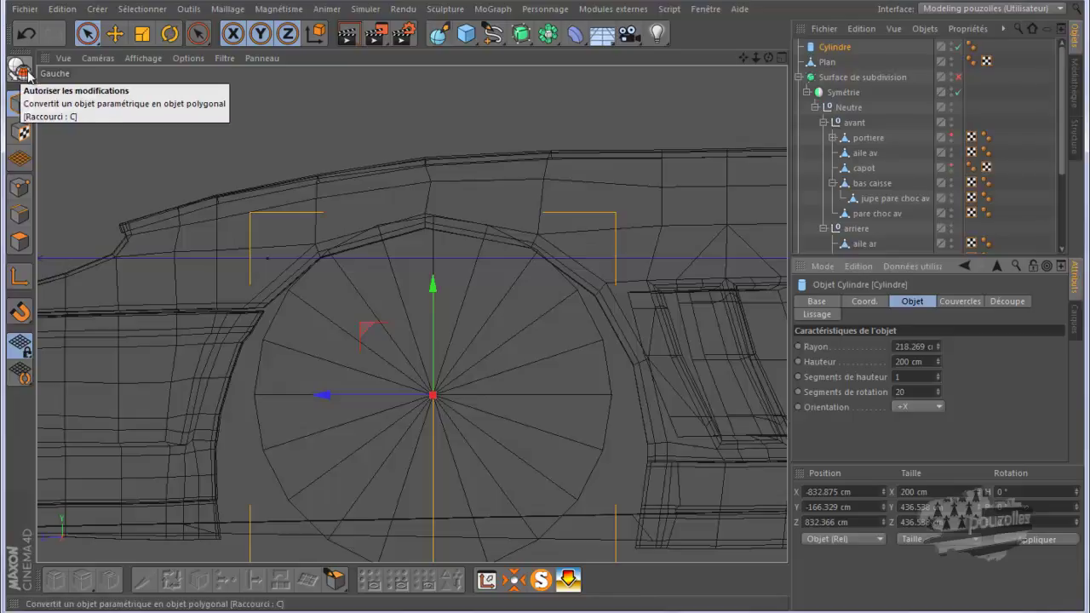
middle_click(122, 167)
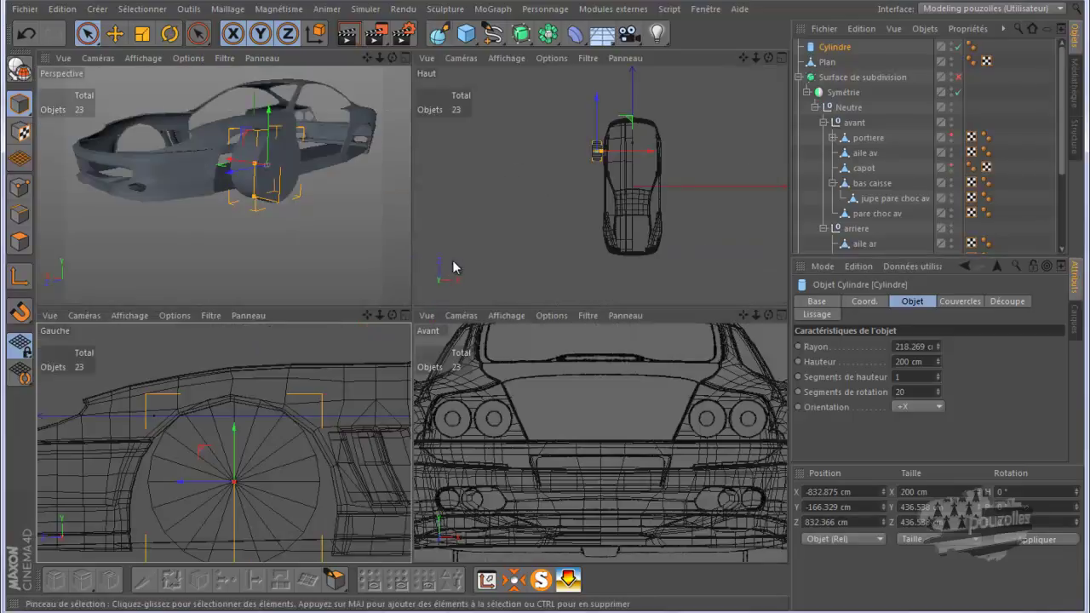
In the top view, slide the cylinder along X to −561.009 cm against the car body
left_click(298, 265)
middle_click(299, 264)
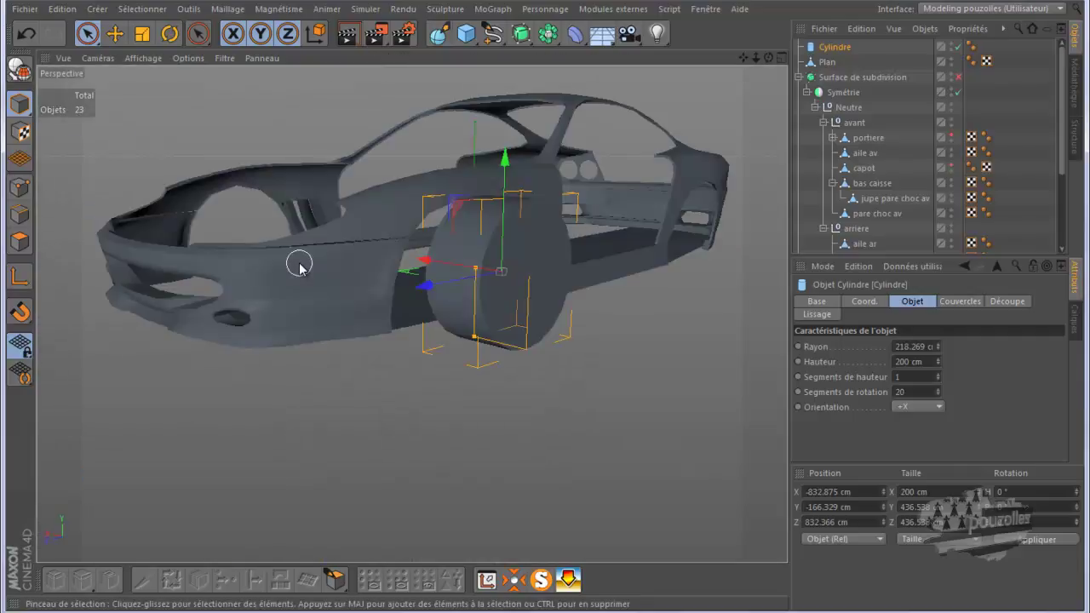
middle_click(305, 266)
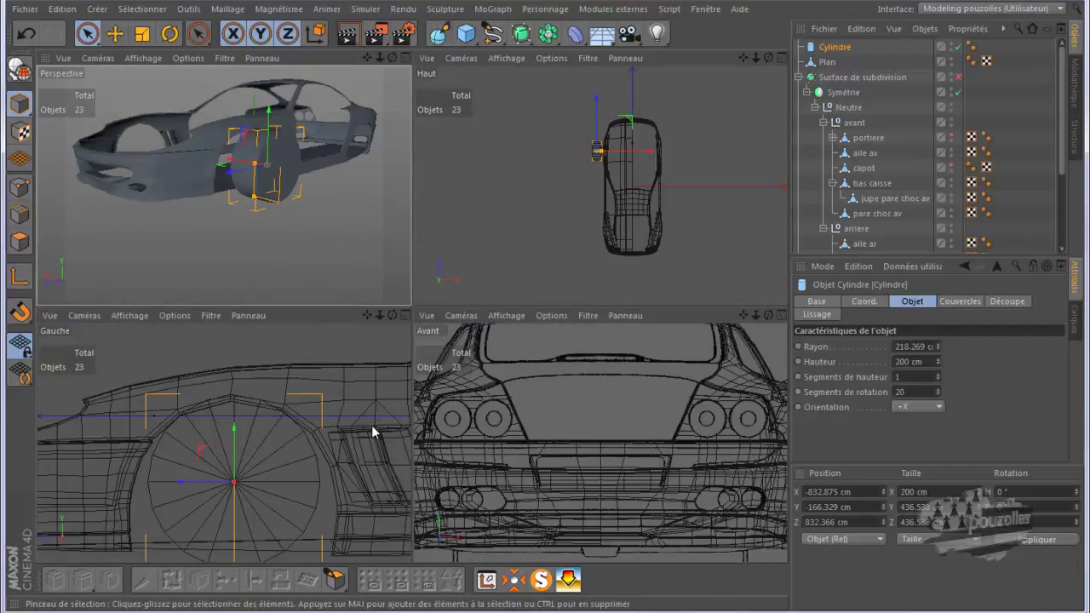
middle_click(559, 274)
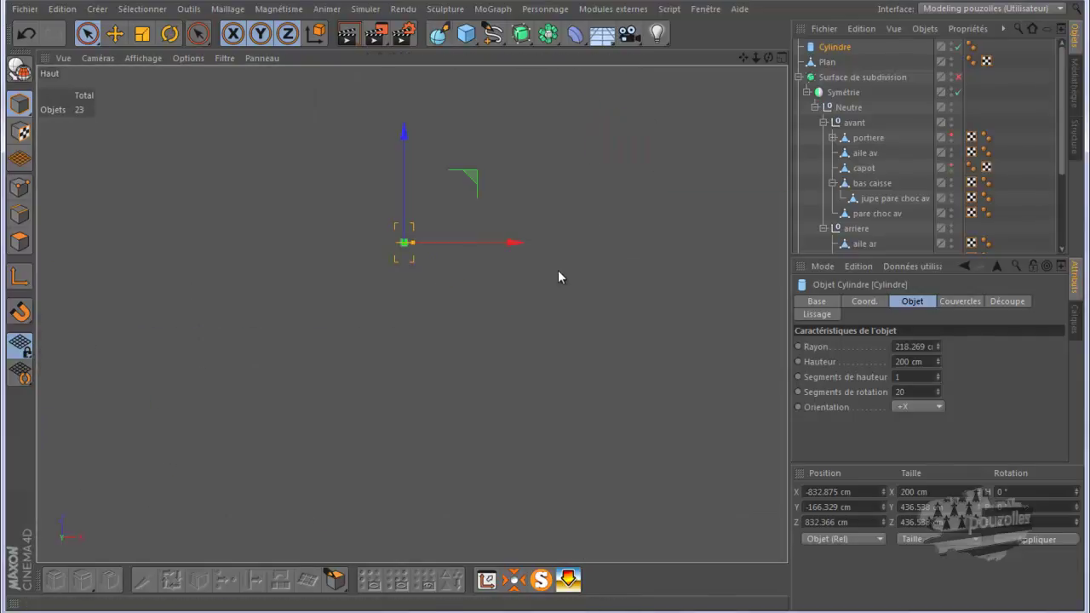
scroll(479, 198, "up", 2)
scroll(471, 198, "up", 2)
scroll(470, 195, "up", 2)
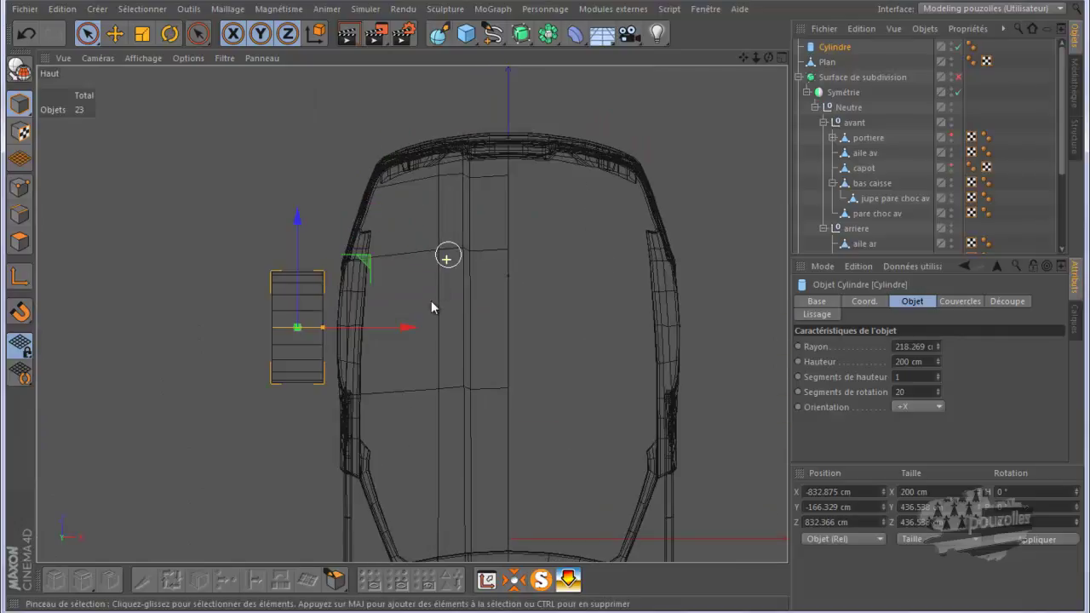
left_click_drag(403, 332, 472, 344)
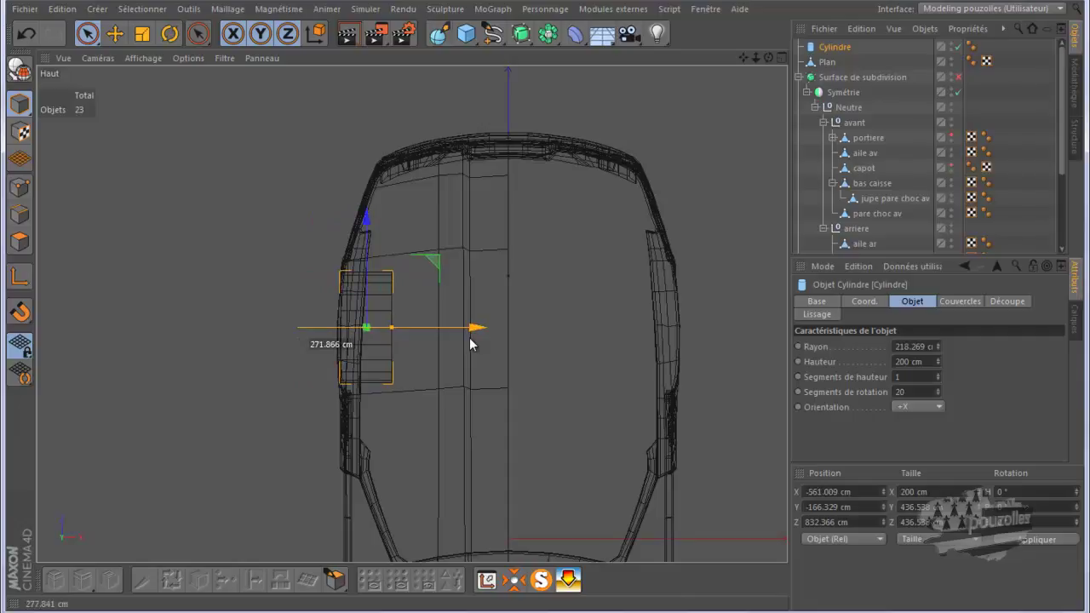
middle_click(273, 336)
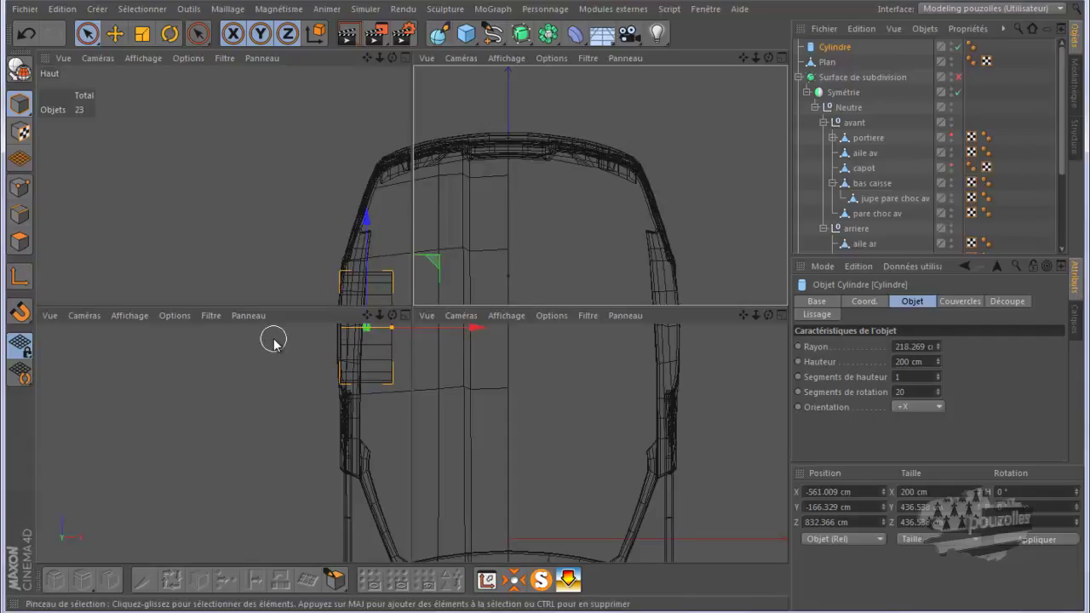
Inspect the front wheel in perspective and make the cylinder an editable polygon object
middle_click(288, 251)
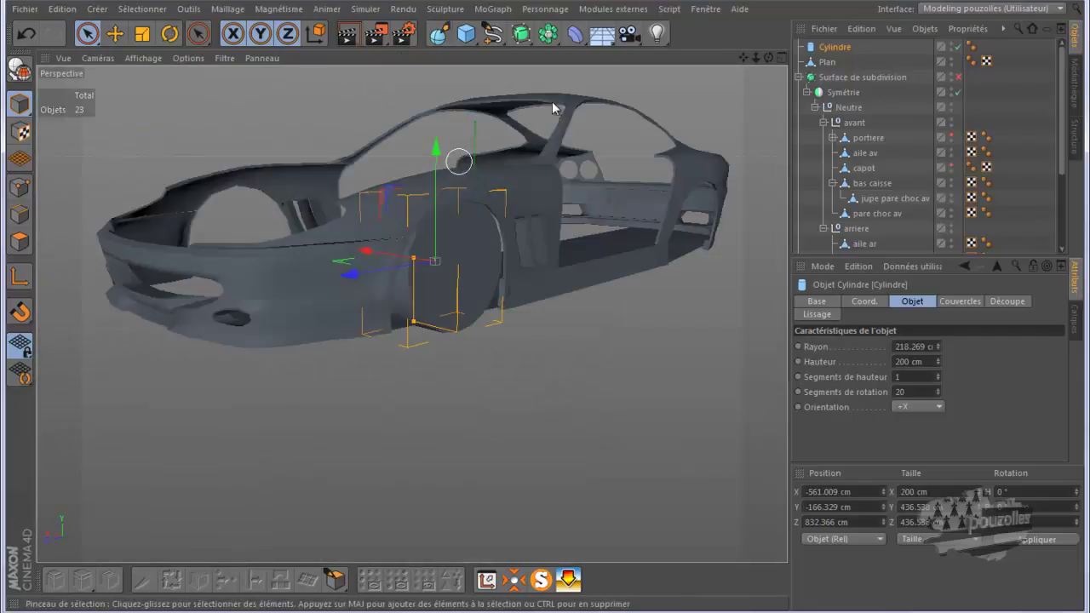
left_click_drag(755, 73, 546, 309, "alt")
scroll(547, 309, "up", 3)
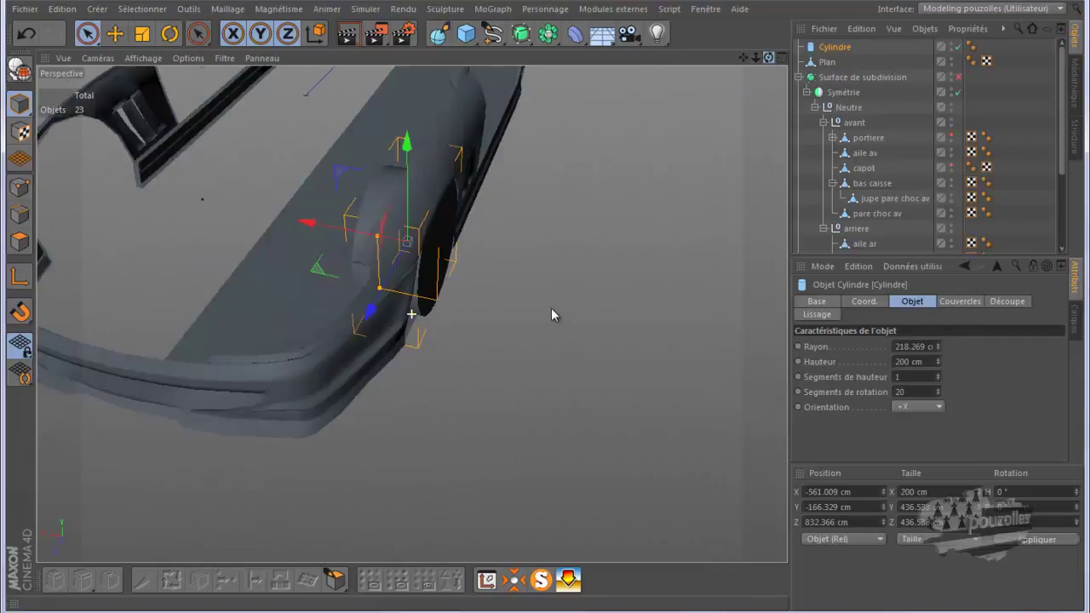
scroll(548, 313, "up", 3)
scroll(547, 312, "down", 3)
scroll(540, 312, "down", 3)
scroll(542, 314, "down", 3)
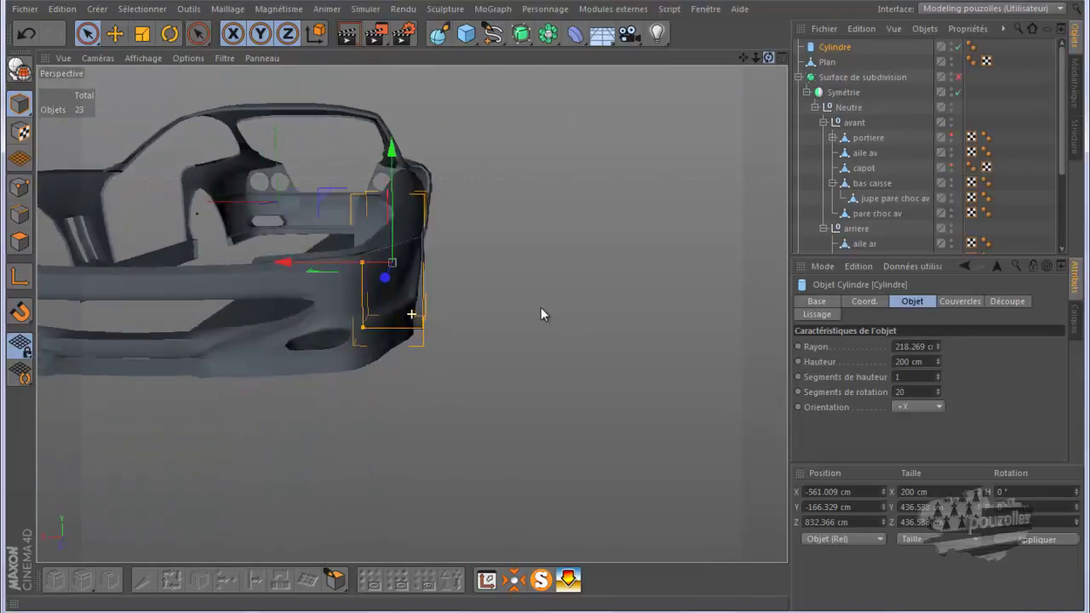
scroll(519, 314, "down", 3)
left_click_drag(509, 315, 540, 312, "alt")
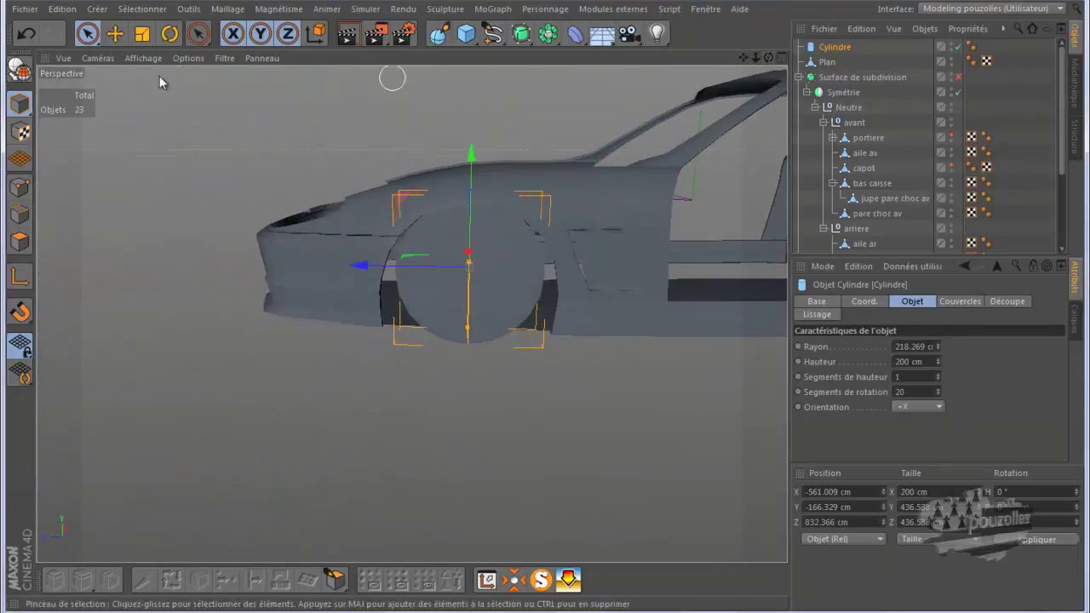
left_click(20, 71)
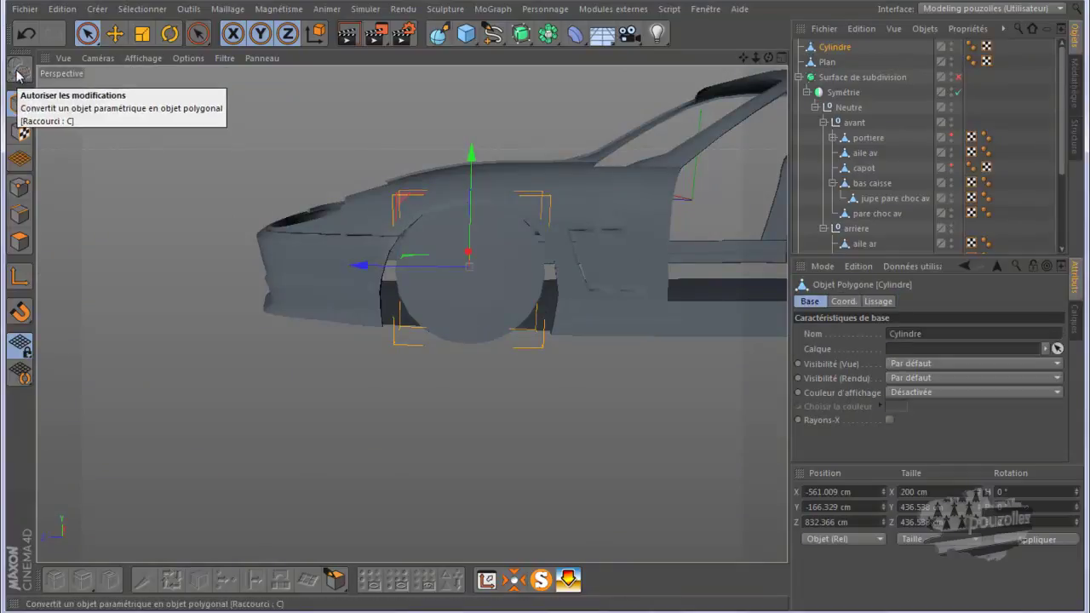
In point mode, select all 82 points of the cylinder disc at the front wheel arch
left_click(20, 187)
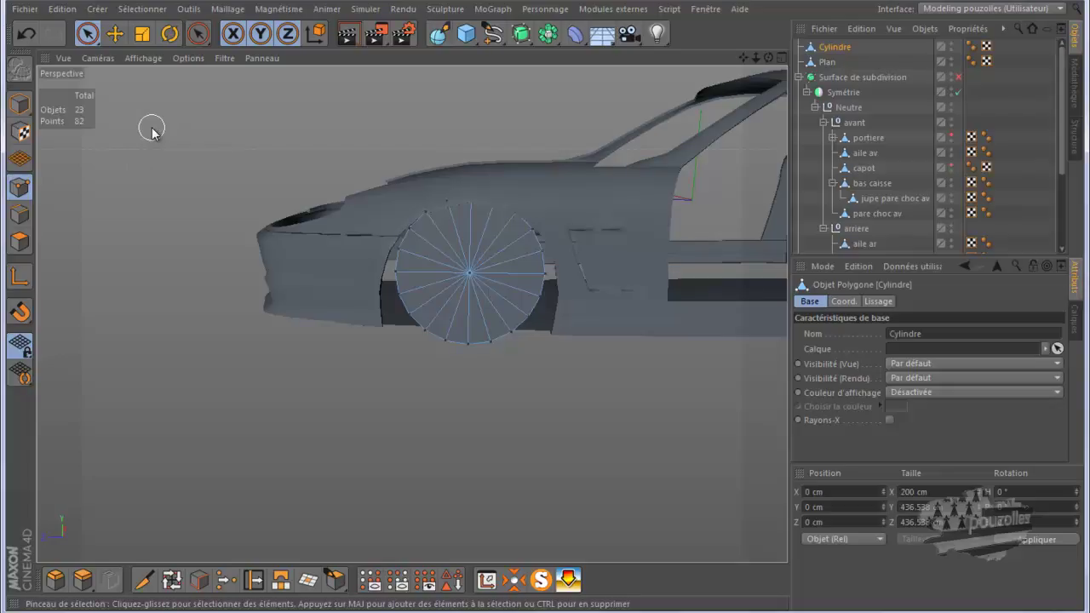
key("ctrl+a")
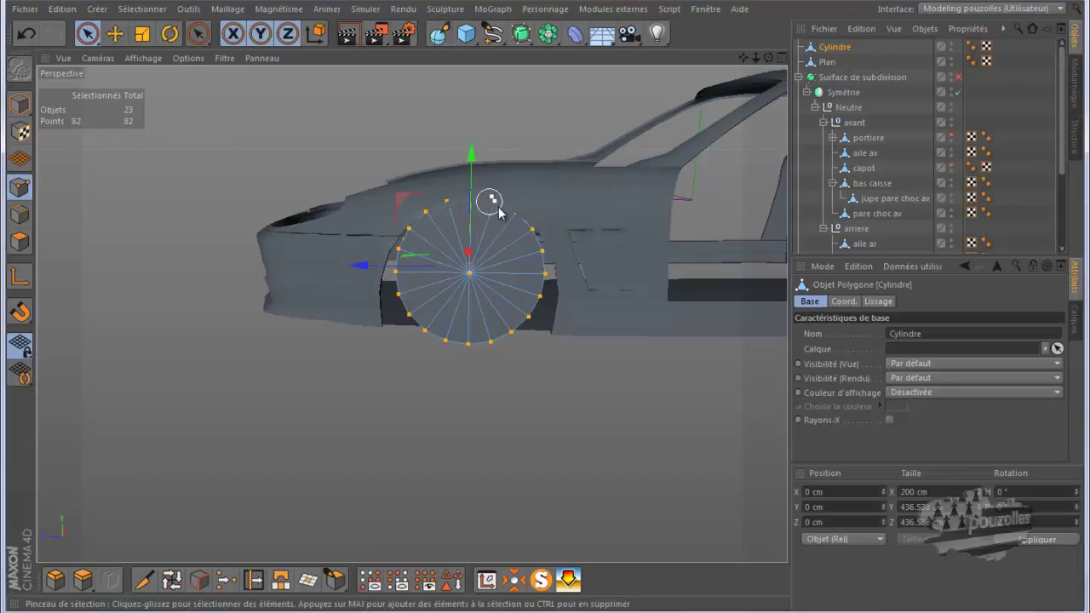
left_click(407, 230)
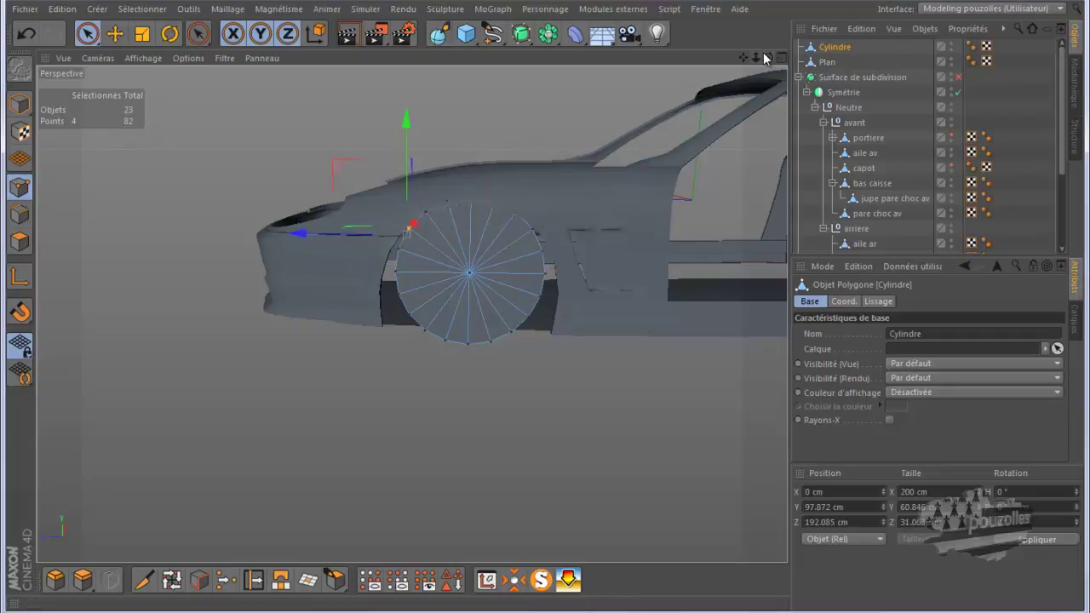
left_click_drag(765, 58, 545, 316)
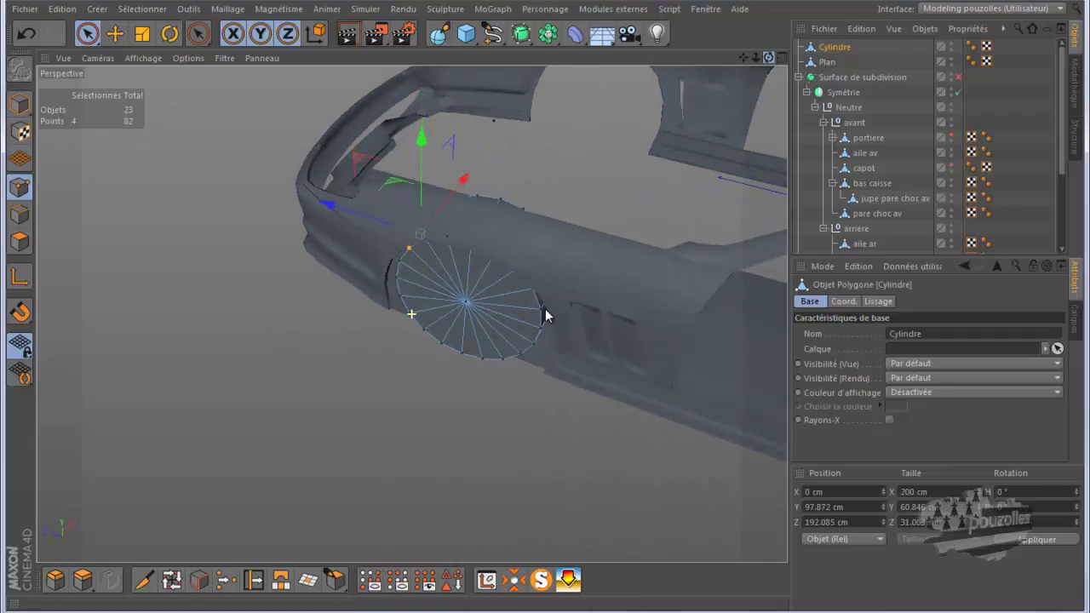
left_click(524, 181)
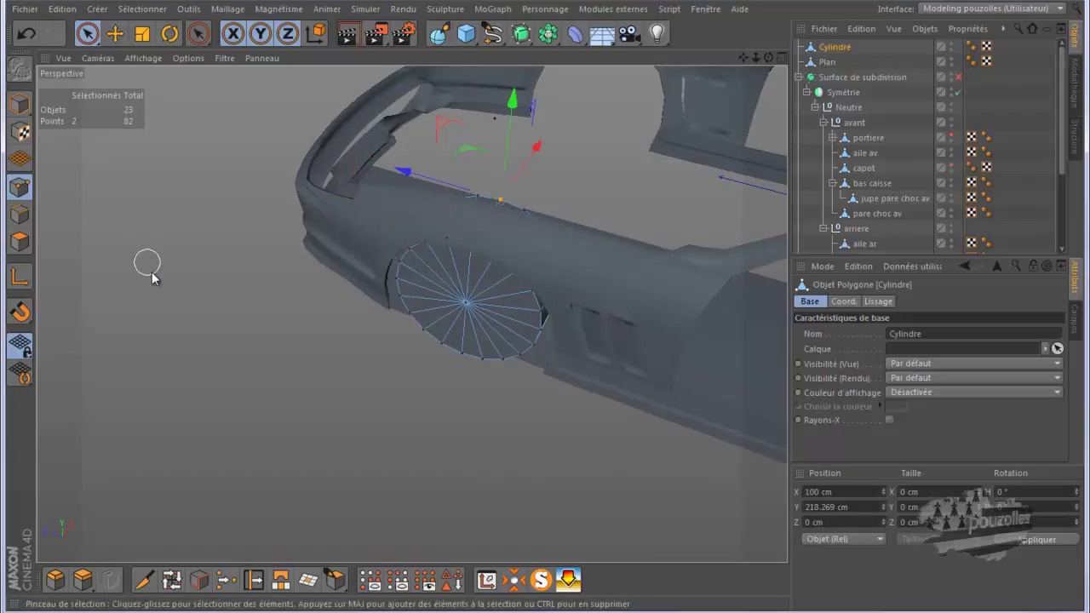
key("ctrl+a")
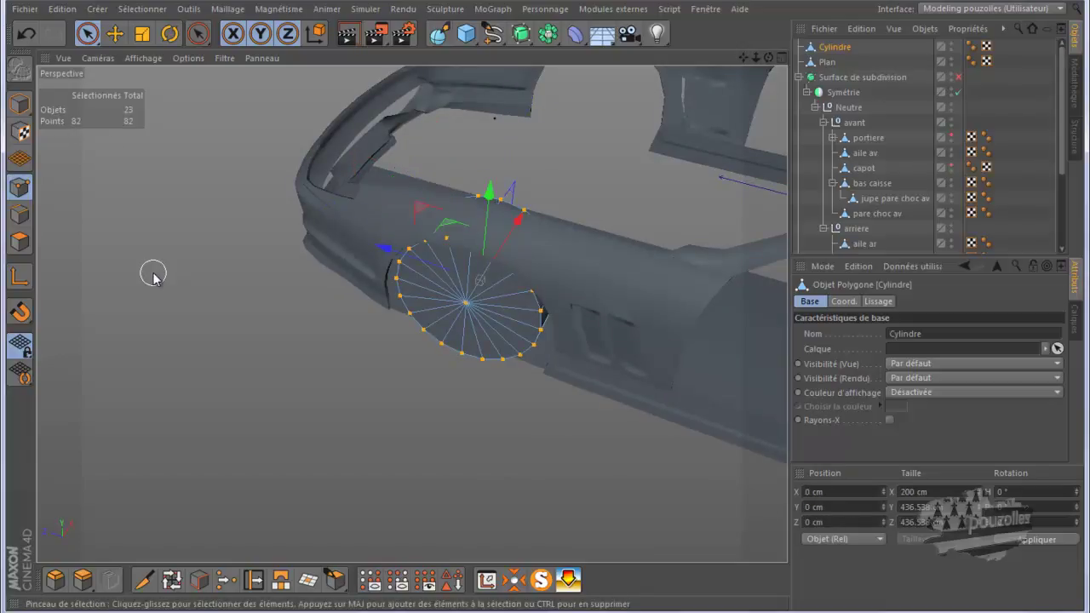
Optimize the disc to merge duplicate points and delete its centre point, leaving 40 points
right_click(176, 201)
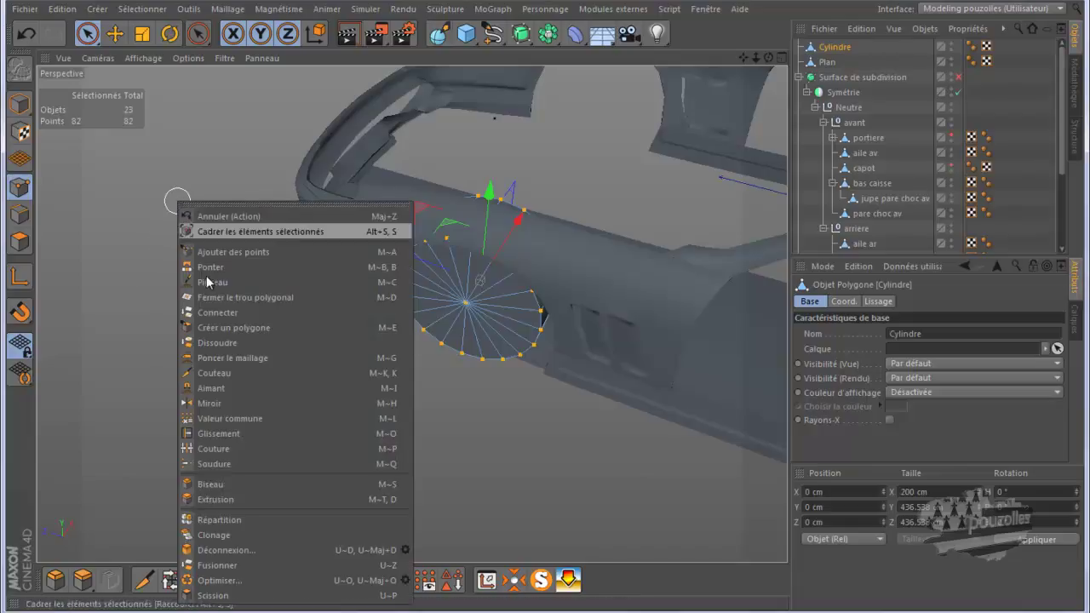
left_click(231, 571)
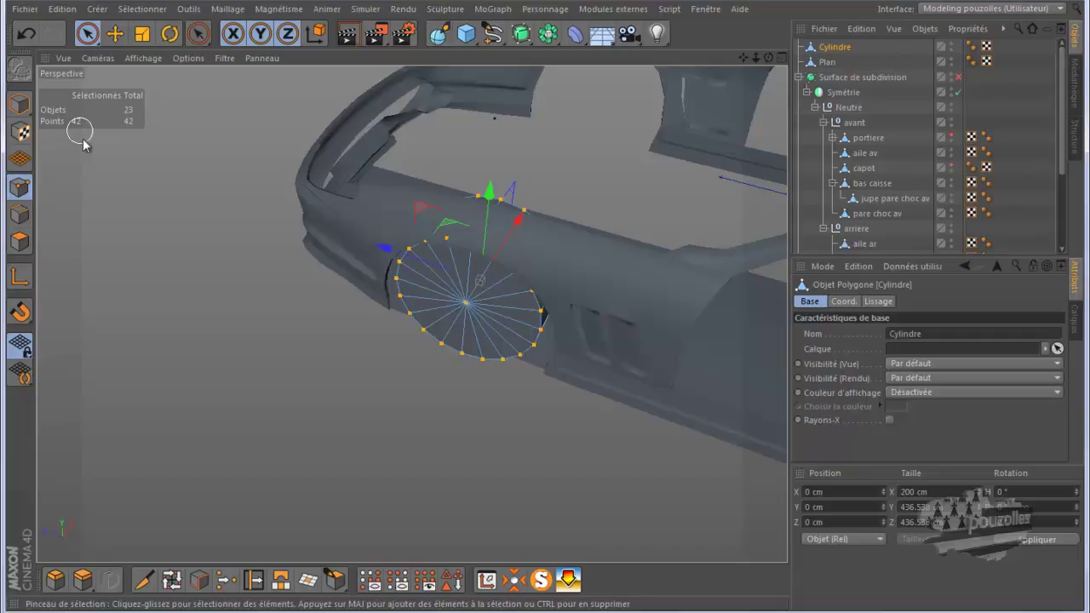
left_click(466, 306)
key("Delete")
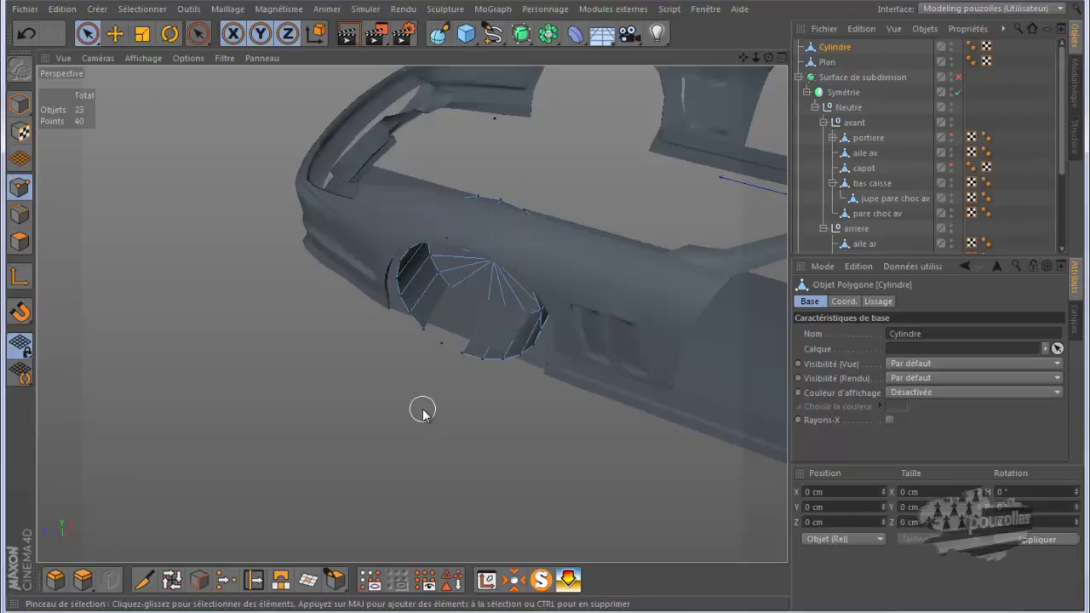
middle_click(419, 408)
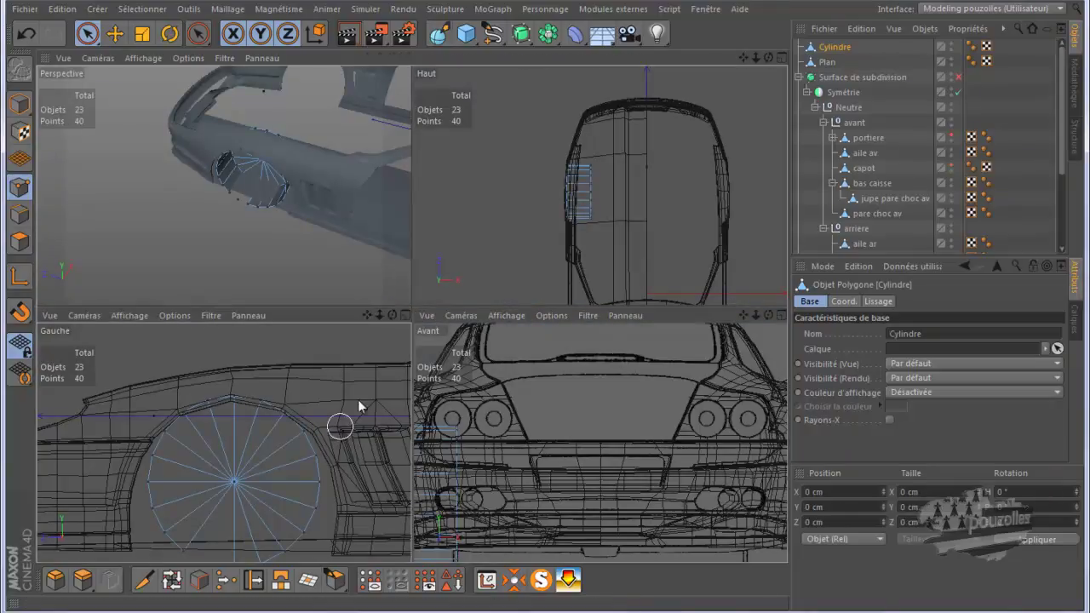
In the left view, delete the disc's lower points below the wheel arch
middle_click(357, 399)
scroll(420, 517, "up", 2)
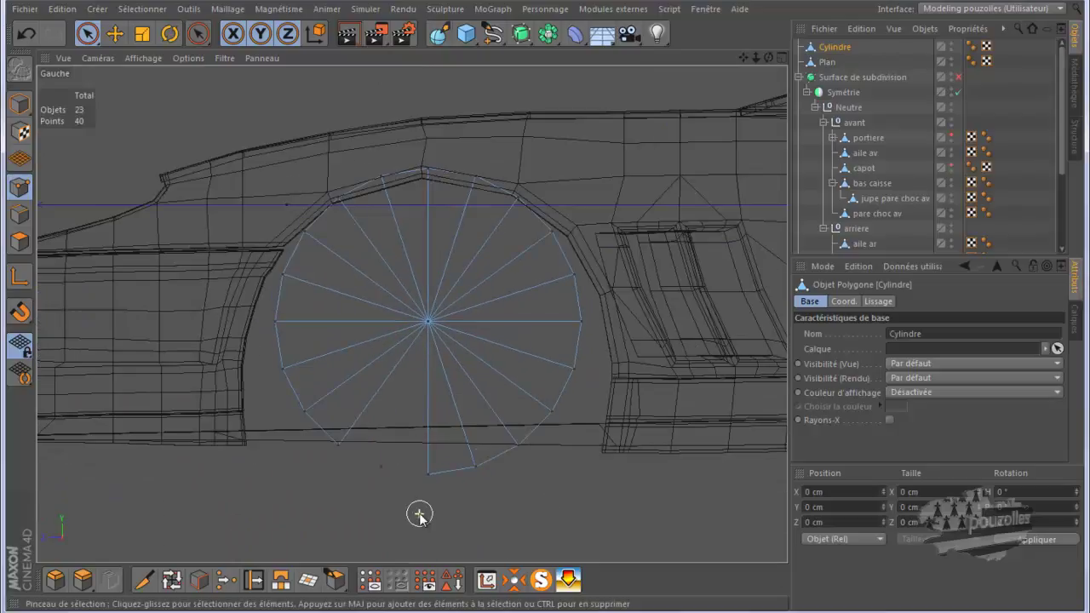
scroll(417, 513, "up", 2)
left_click_drag(332, 439, 481, 464)
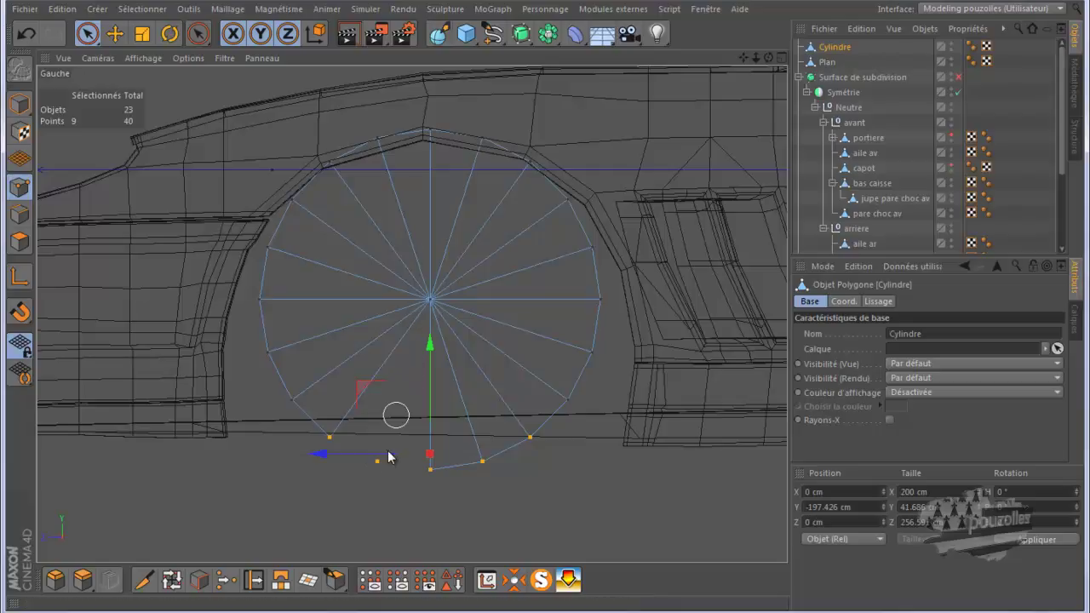
key("Delete")
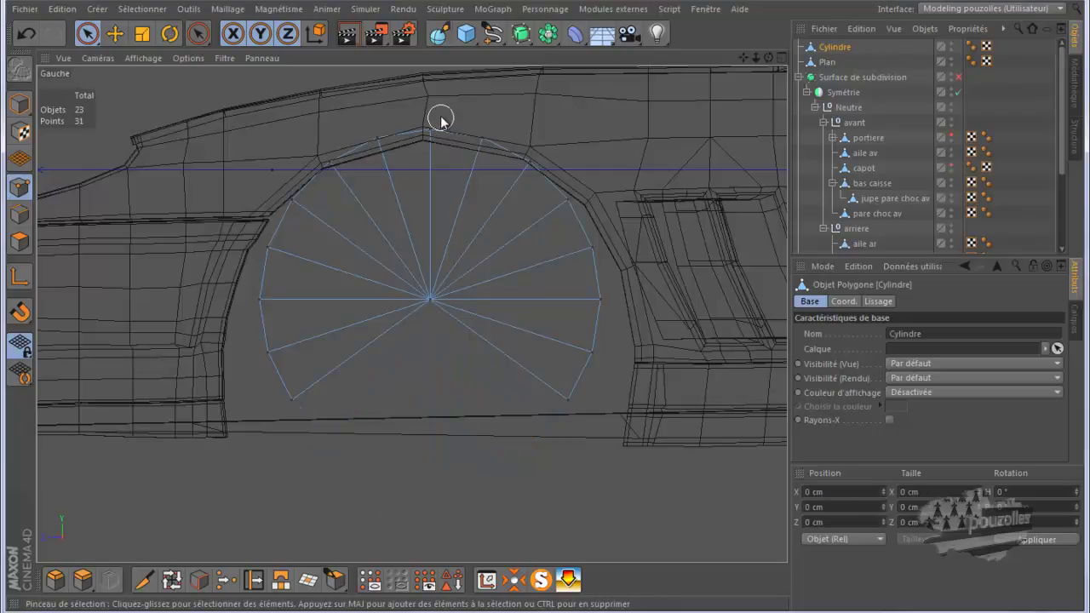
Fit the top rim point and the right-side rim points onto the arch edge
scroll(443, 116, "up", 2)
scroll(440, 121, "up", 2)
left_click(425, 145)
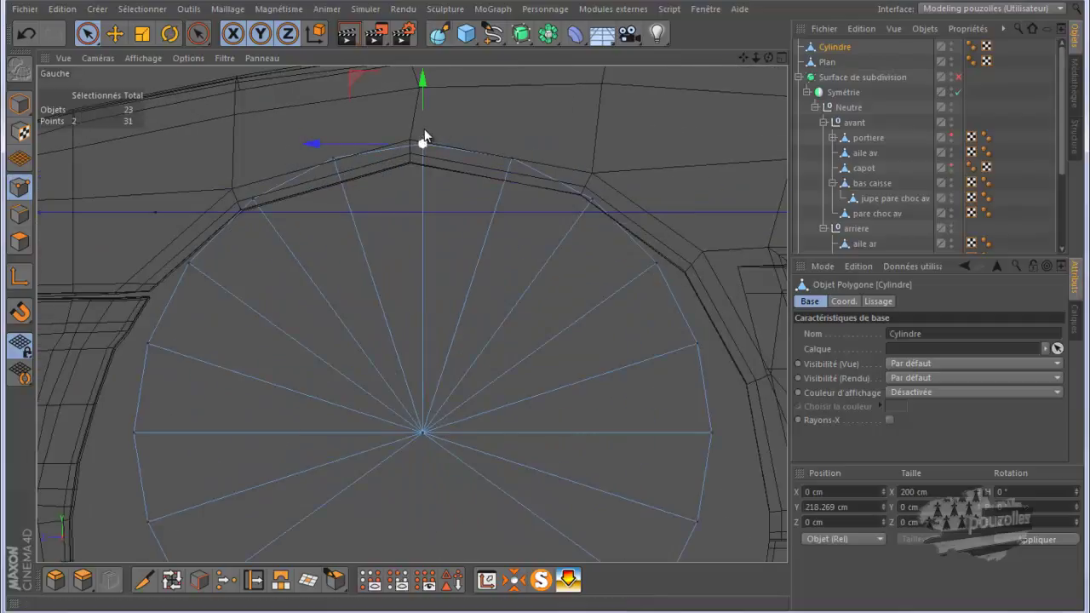
left_click_drag(424, 98, 424, 111)
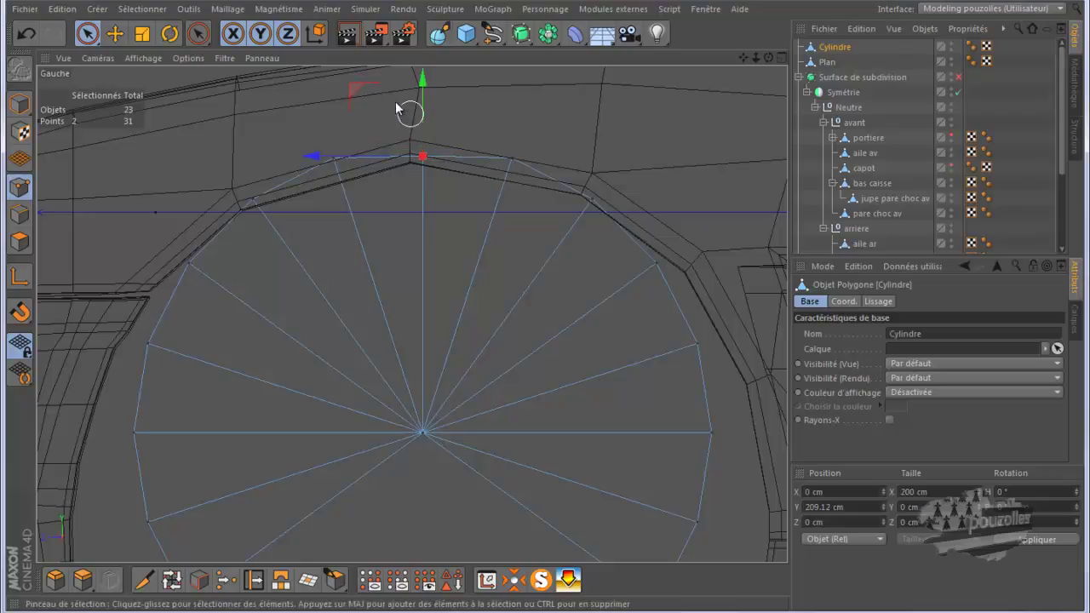
left_click_drag(352, 89, 340, 96)
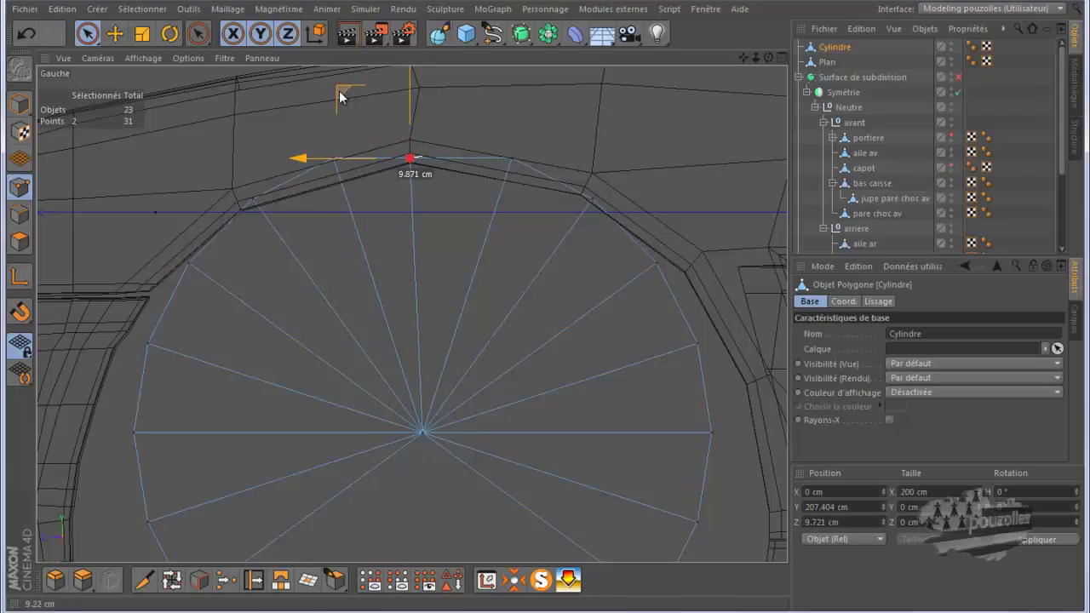
left_click(511, 159)
mouse_move(444, 94)
left_mouse_down()
mouse_move(453, 109)
mouse_move(440, 115)
left_mouse_up()
left_click(591, 199)
left_click_drag(522, 139, 515, 131)
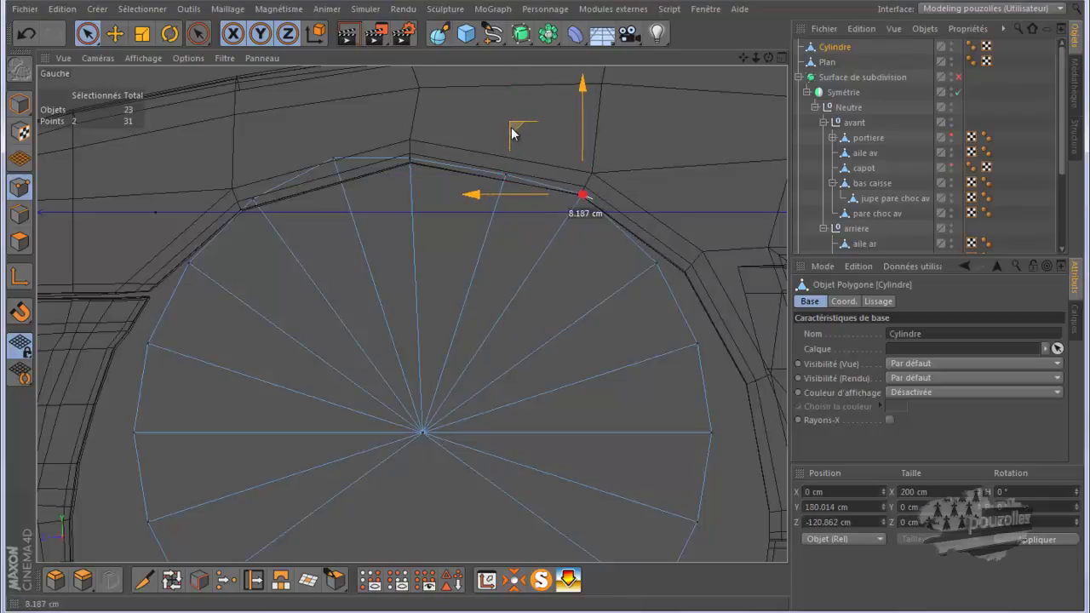
left_click(654, 256)
left_click_drag(589, 202, 616, 210)
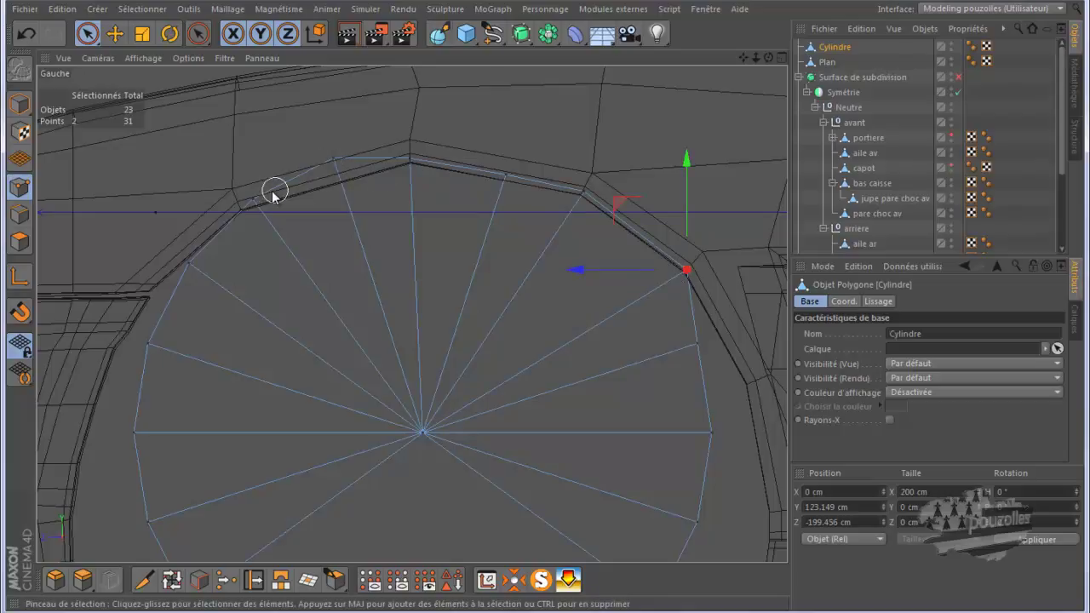
Fit the upper-left, left-corner and lower-left rim points onto the arch edge
left_click(246, 205)
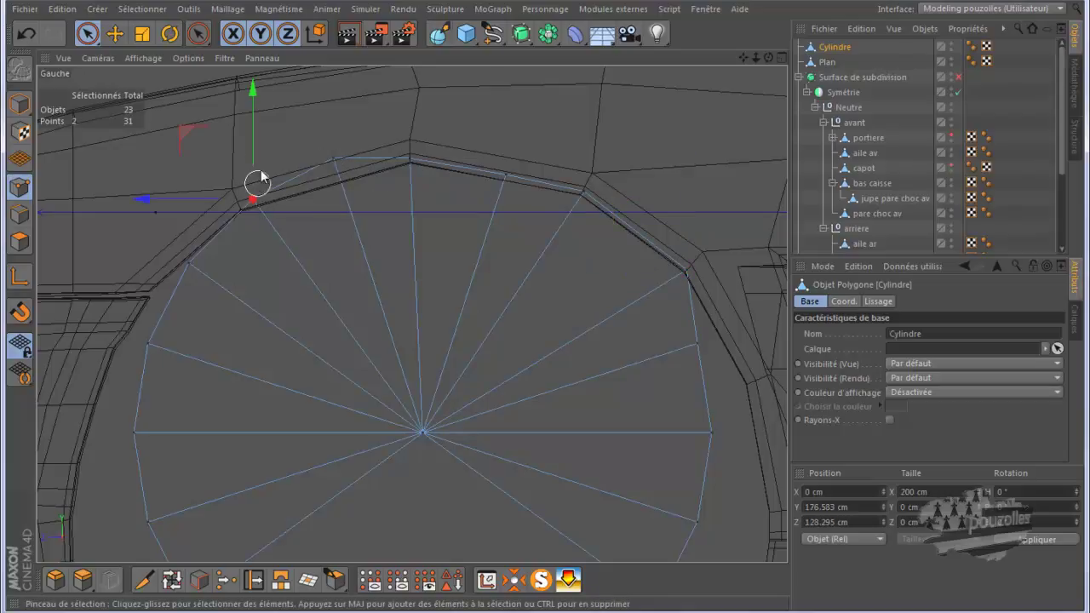
left_click_drag(182, 132, 167, 144)
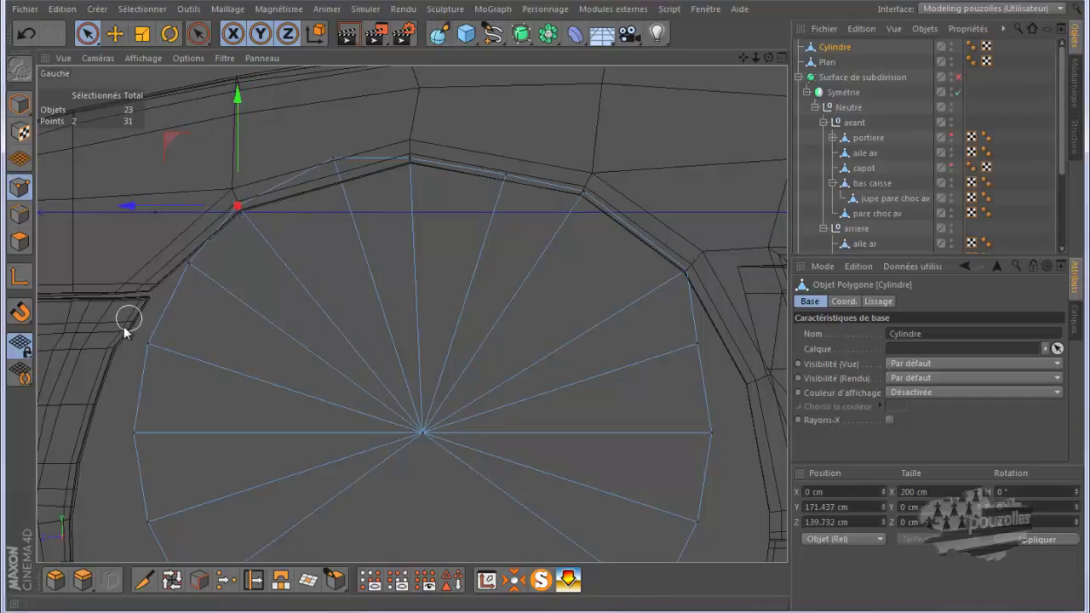
scroll(211, 315, "up", 1)
scroll(210, 315, "up", 2)
left_click(274, 234)
left_click_drag(212, 170, 145, 206)
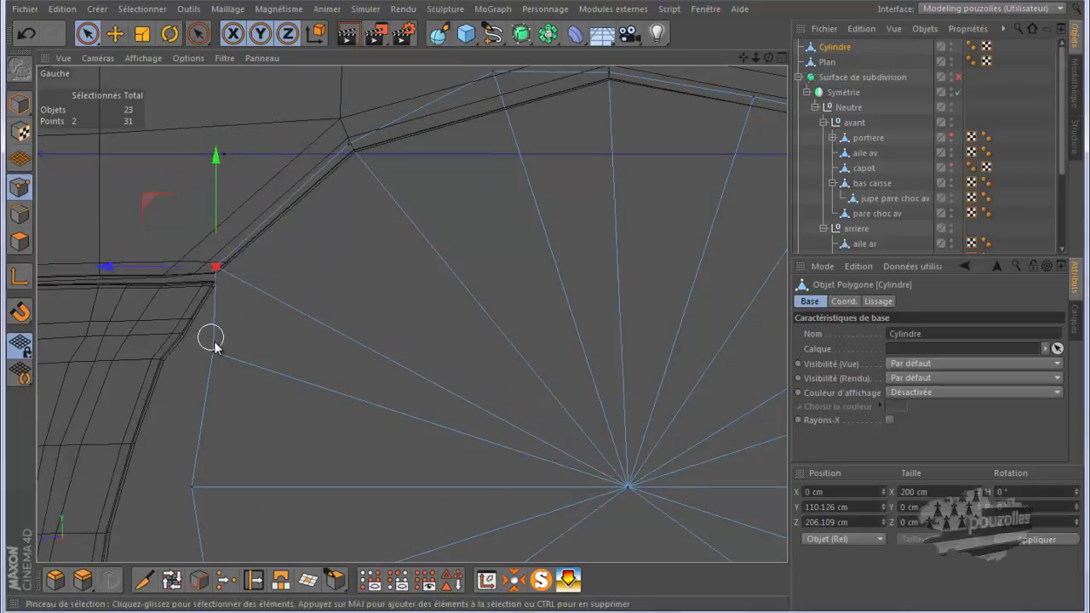
left_click(213, 352)
left_click_drag(135, 354, 88, 356)
scroll(368, 372, "down", 2)
scroll(450, 360, "down", 2)
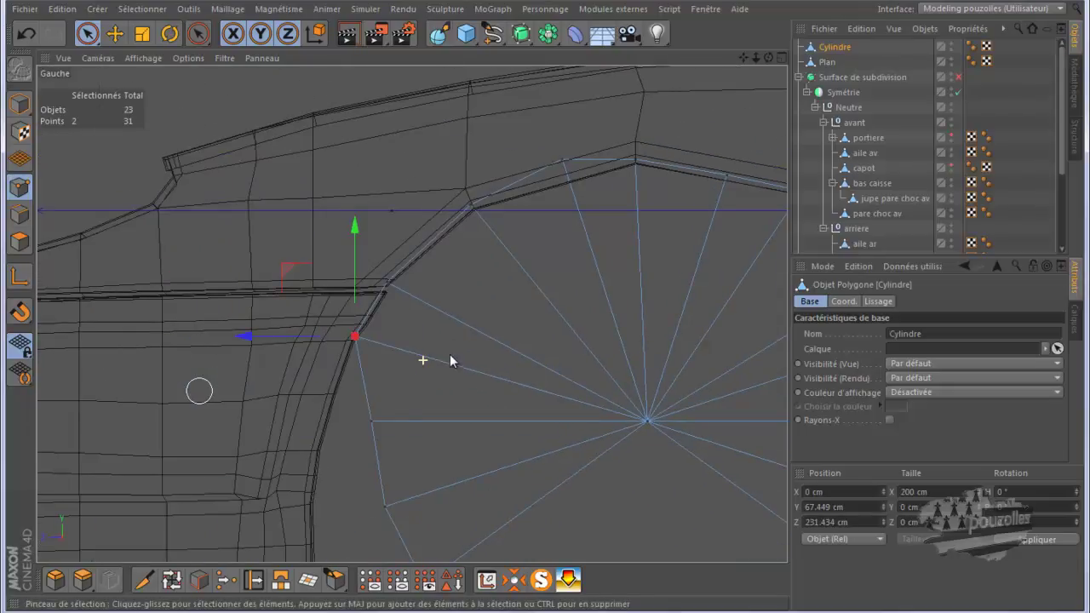
scroll(349, 391, "up", 2)
scroll(341, 285, "up", 1)
scroll(337, 275, "up", 1)
scroll(343, 285, "up", 1)
scroll(343, 287, "up", 1)
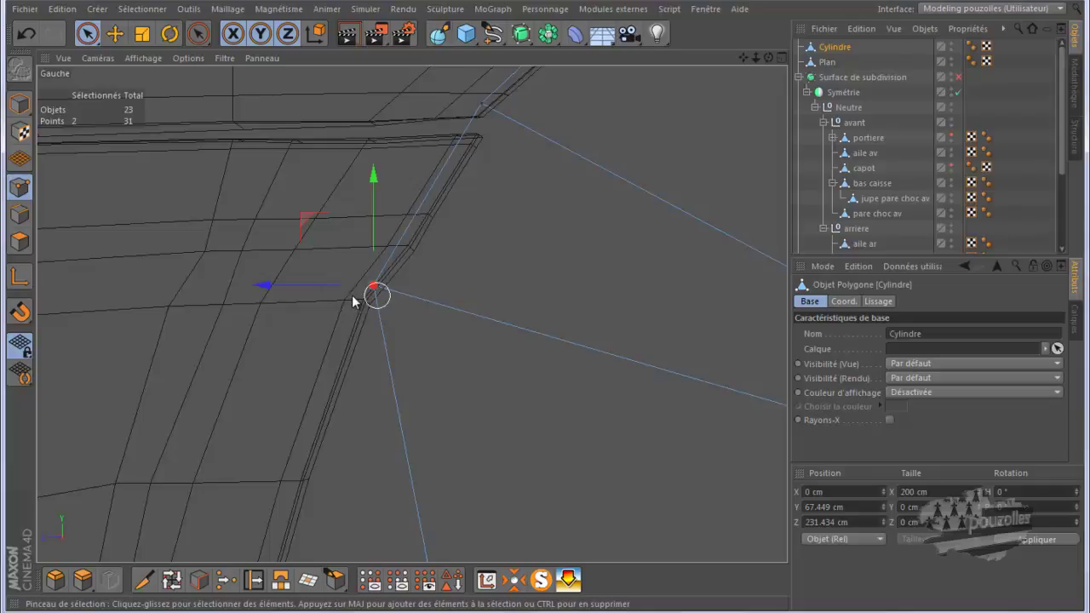
Shift the pare choc av bumper's corner points about 4 cm to Z 29.849 cm
left_click(862, 155)
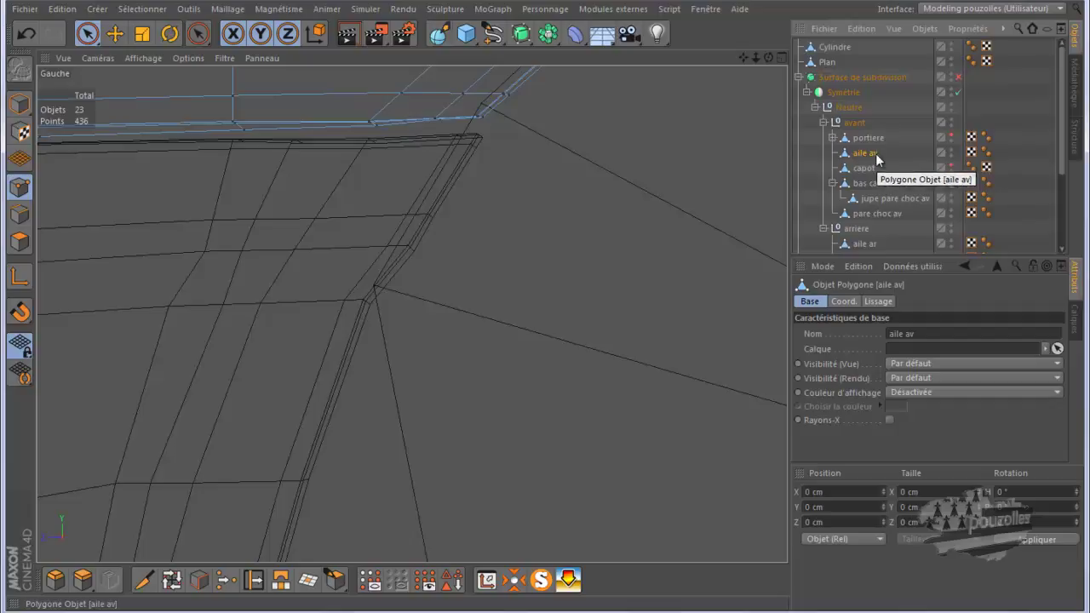
left_click(877, 214)
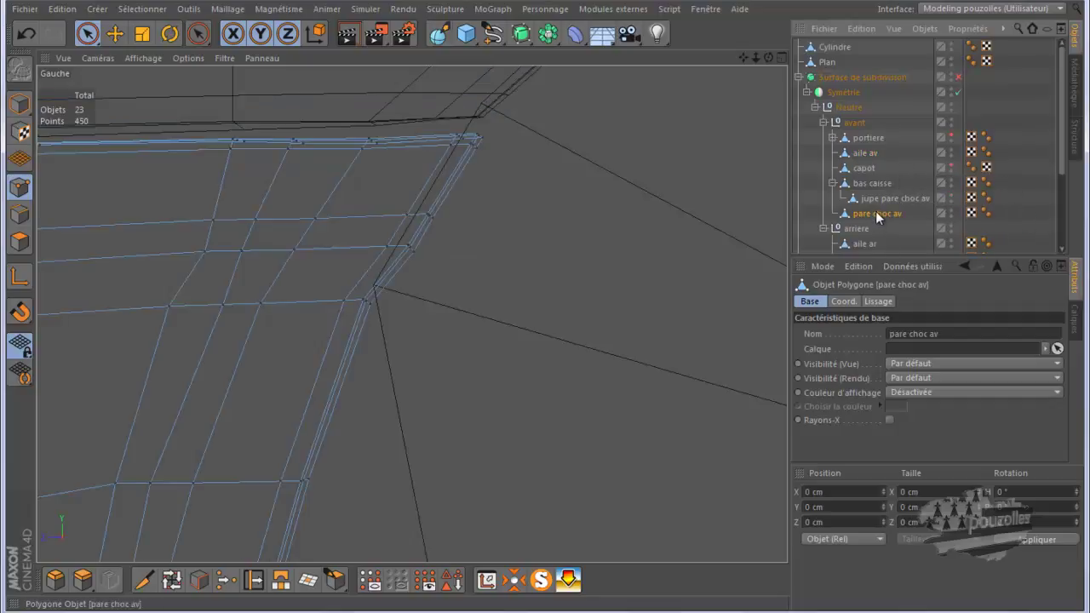
left_click(364, 307)
left_click_drag(350, 310, 432, 319)
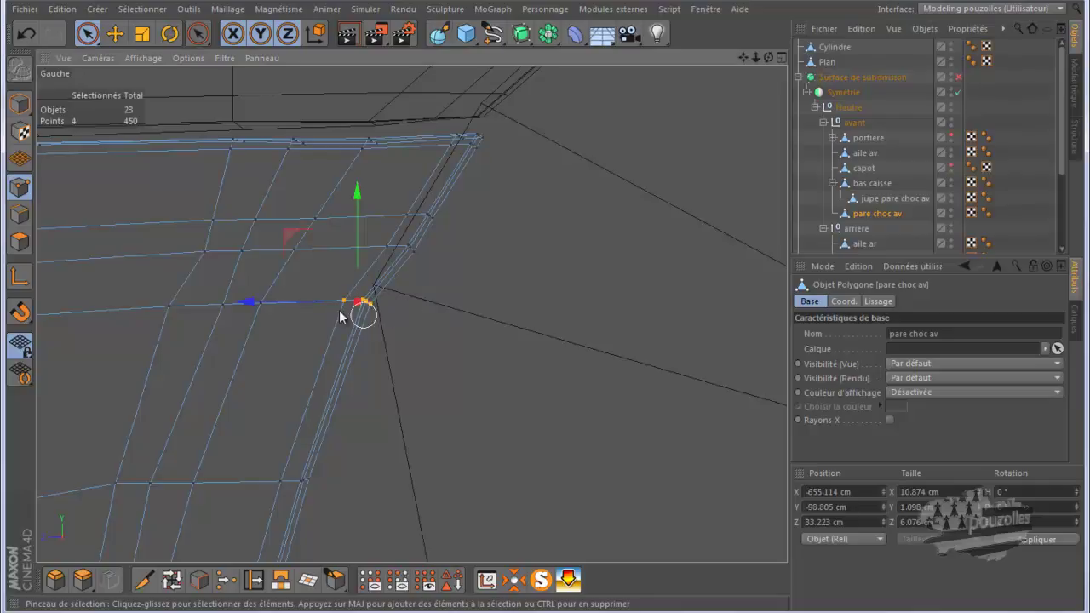
left_click_drag(264, 303, 281, 314)
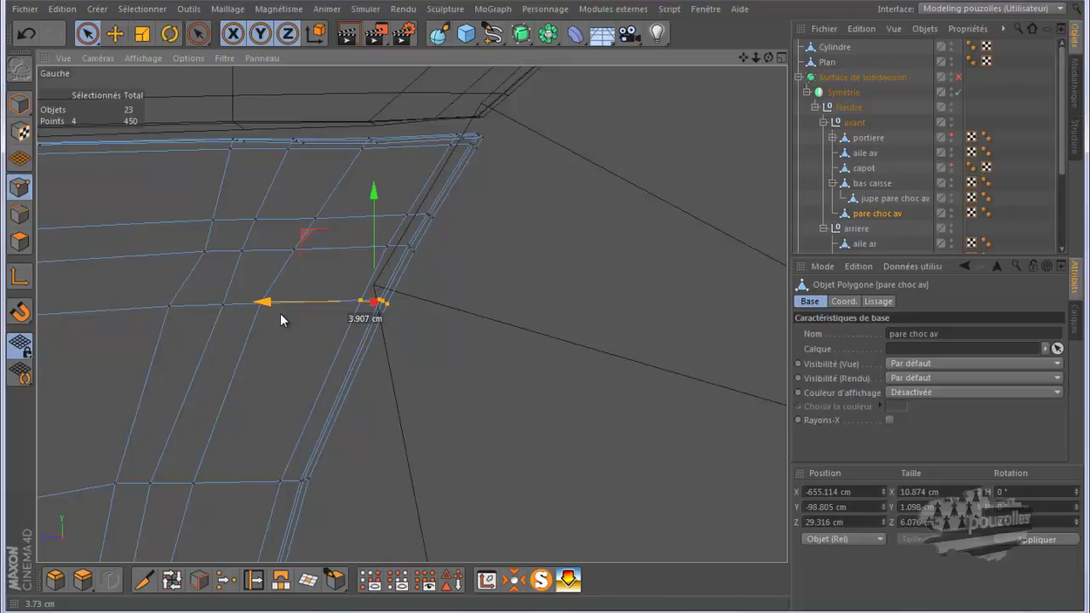
left_click_drag(280, 313, 277, 314)
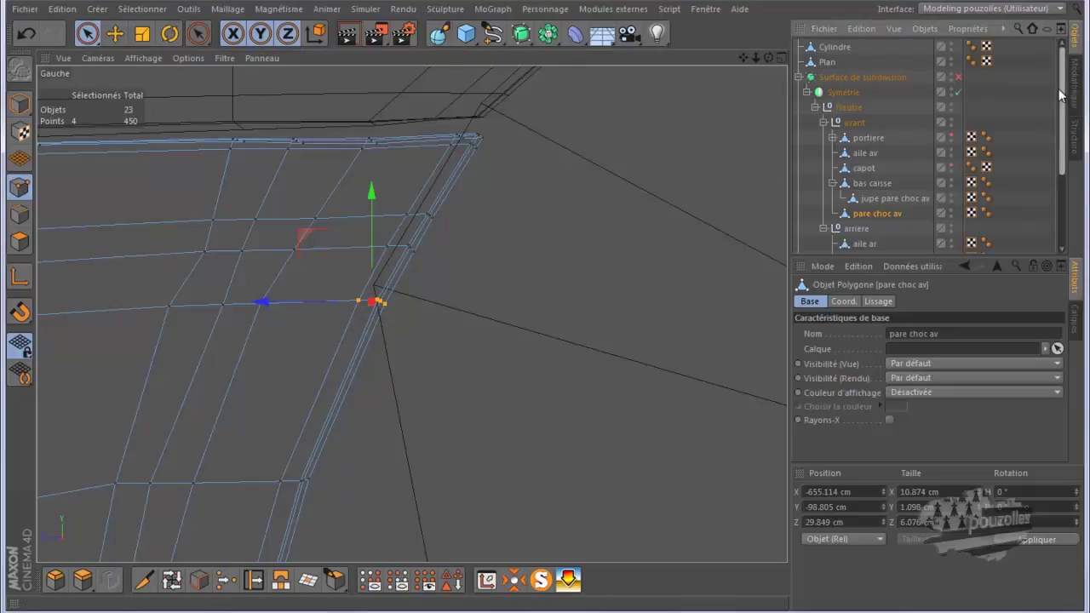
Preview the body with subdivision smoothing on and off, then reselect the Cylindre
left_click(959, 77)
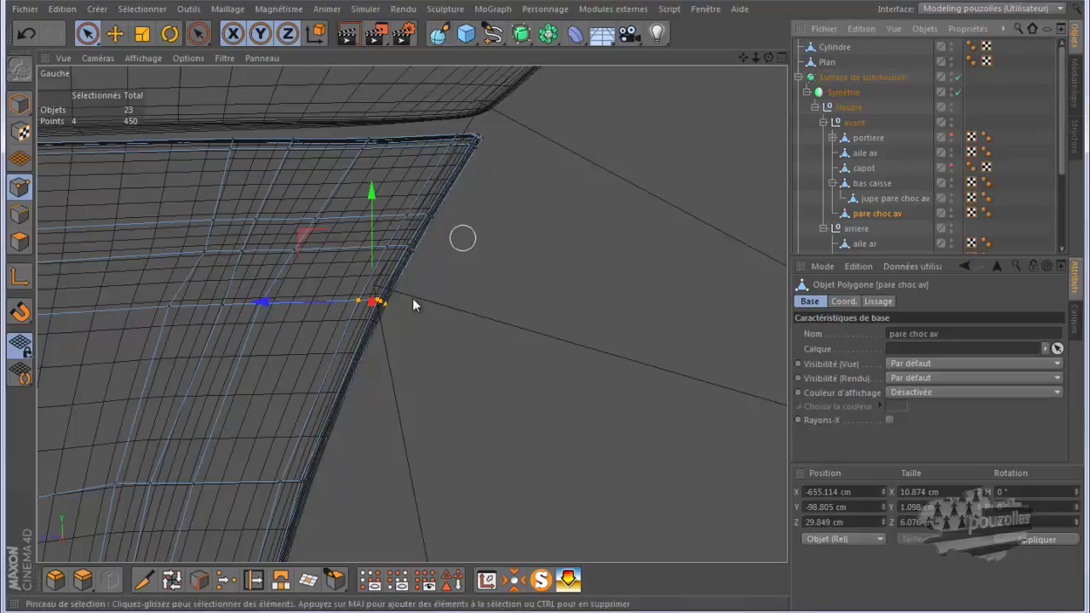
left_click(958, 77)
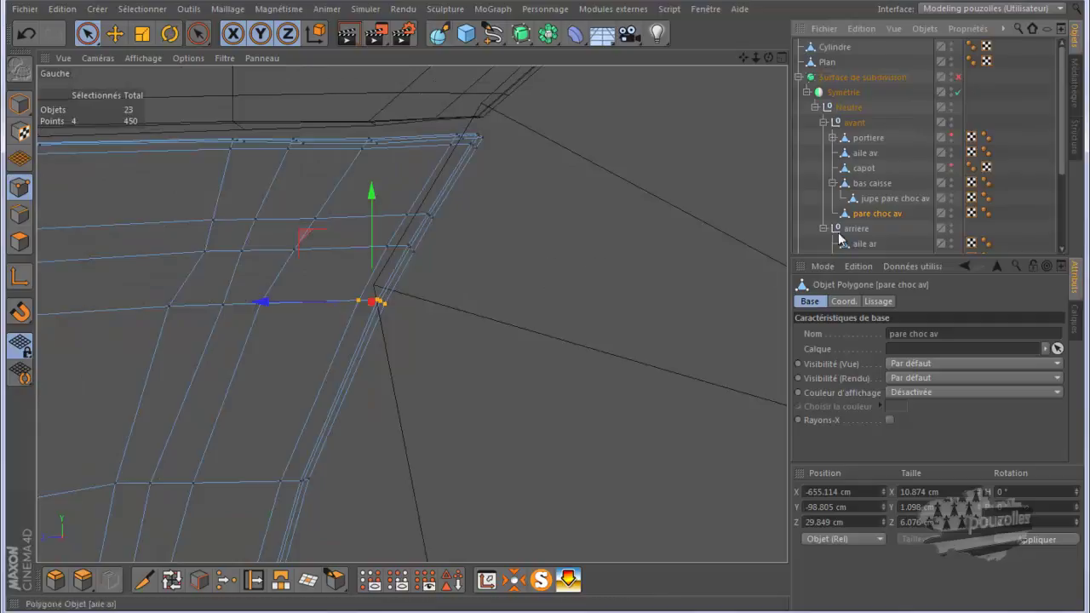
left_click(841, 49)
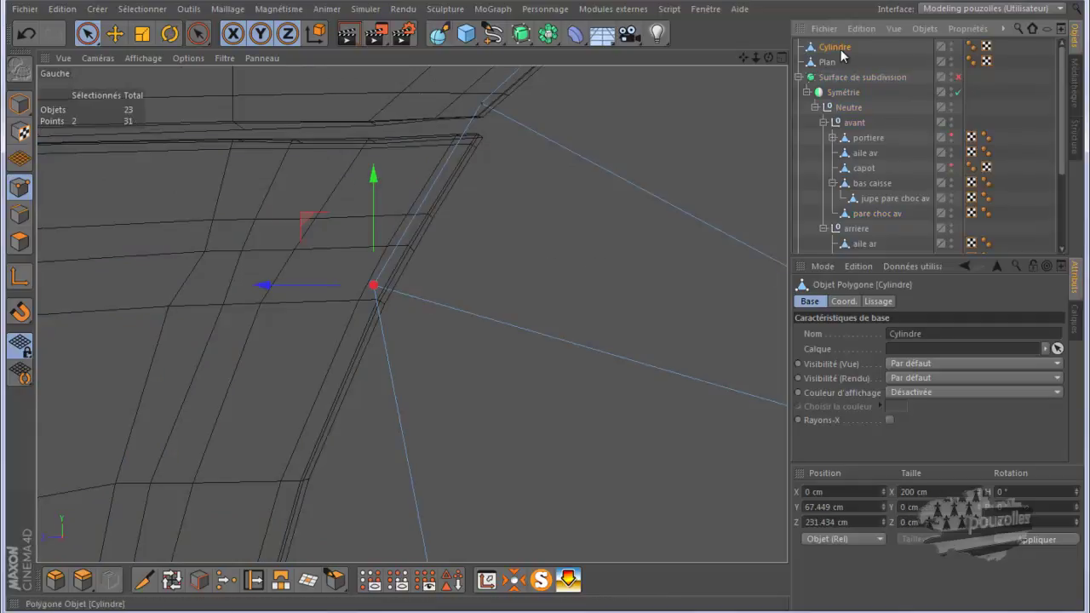
Move the disc's front outer points onto the arch edge, down to its front bottom corner
scroll(367, 308, "up", 1)
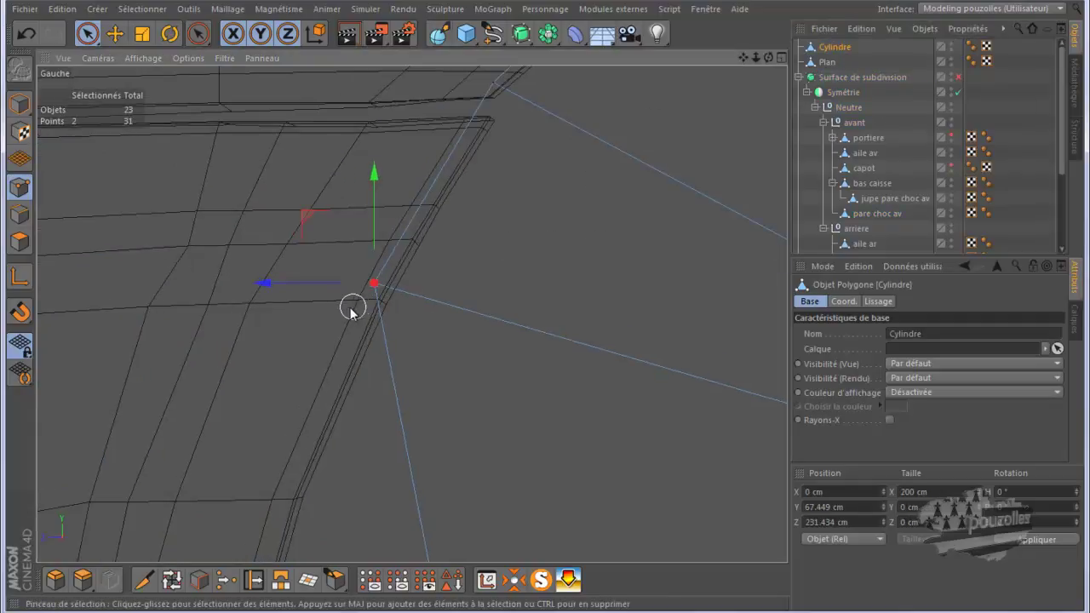
left_click_drag(311, 219, 316, 228)
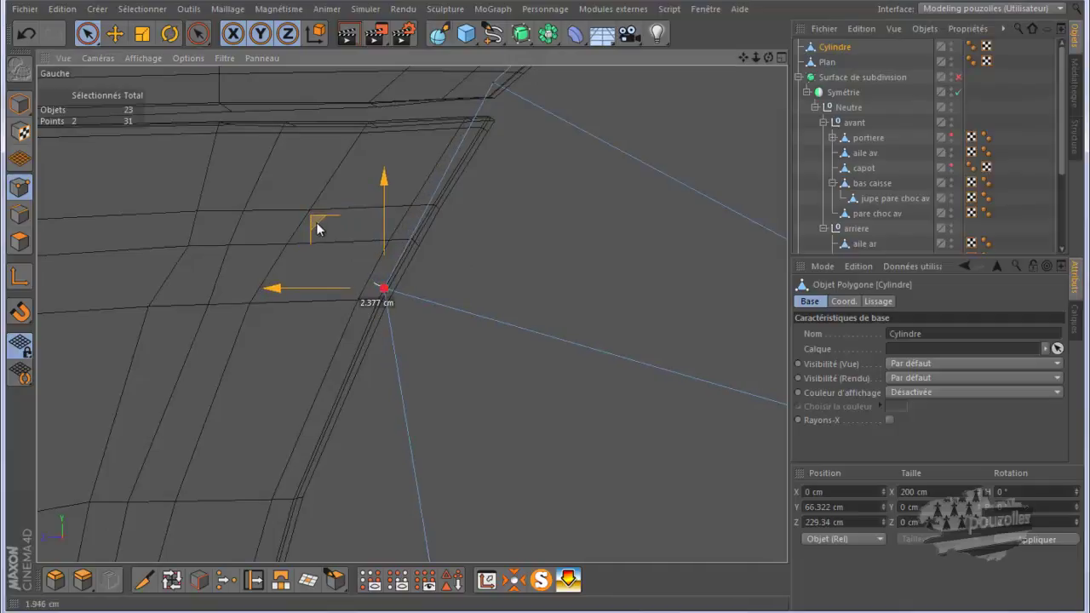
left_click(494, 81)
left_click_drag(453, 81, 457, 85)
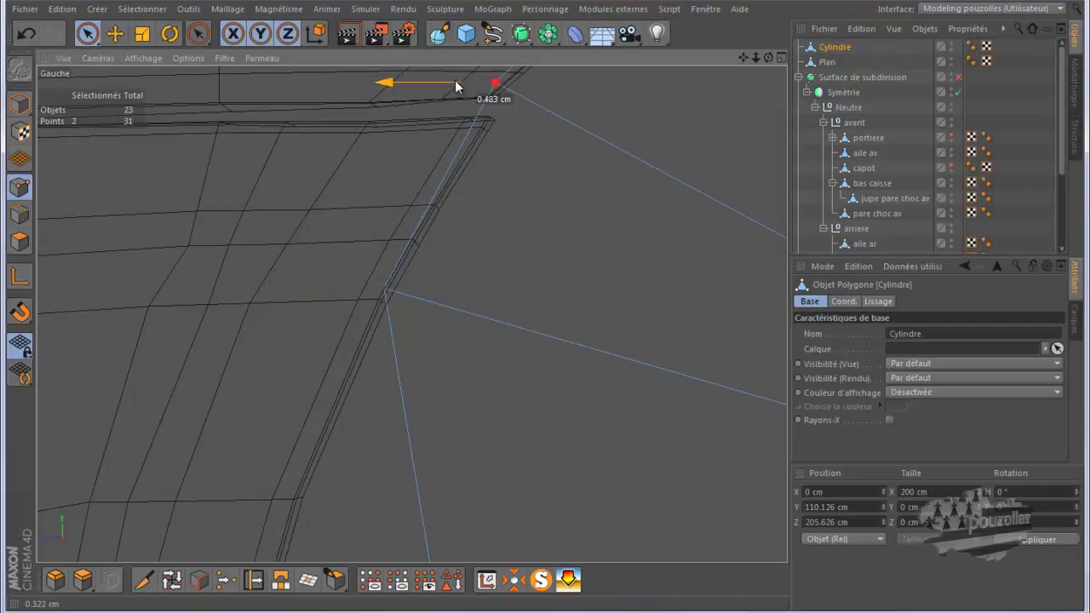
scroll(500, 119, "down", 3)
scroll(506, 197, "down", 3)
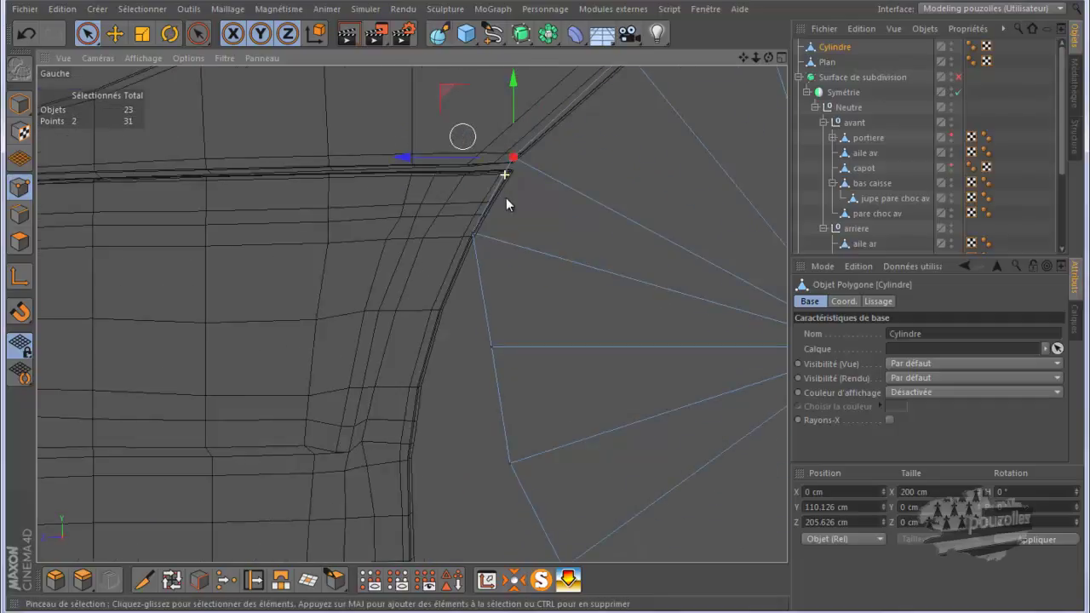
left_click(511, 408)
left_click_drag(507, 409, 398, 419)
scroll(523, 371, "down", 1)
scroll(523, 374, "down", 2)
scroll(545, 358, "up", 1)
scroll(536, 383, "up", 2)
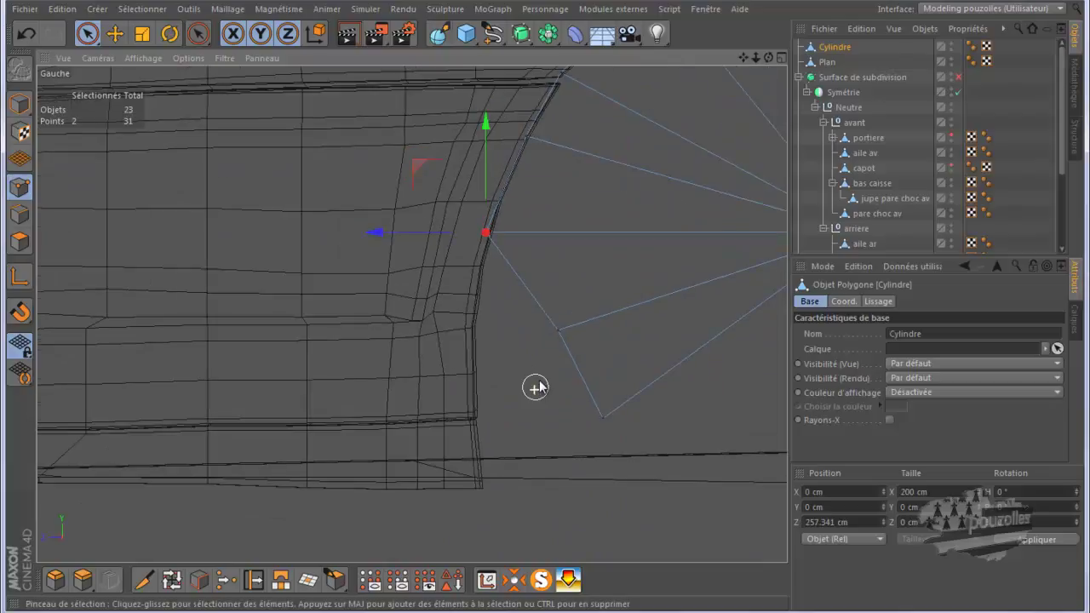
left_click(555, 331)
left_click_drag(512, 332, 421, 363)
left_click(603, 416)
mouse_move(536, 356)
left_mouse_down()
mouse_move(495, 387)
mouse_move(407, 421)
left_mouse_up()
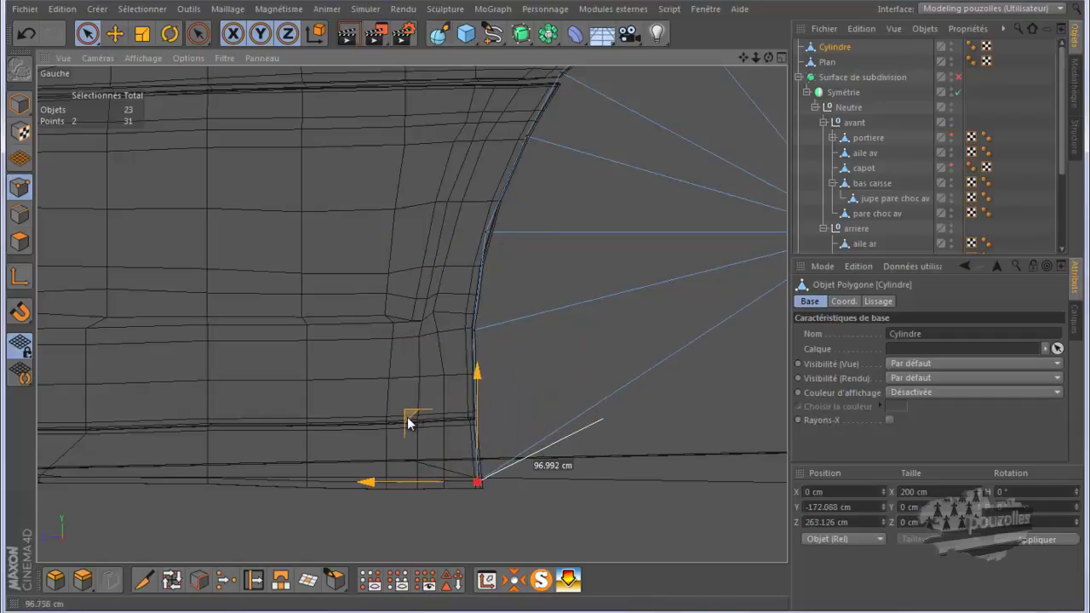
left_click_drag(408, 423, 405, 419)
Push the disc's rear outer points out to the arch edge, down to around Y −182.094, Z −253.521 cm
middle_click_drag(316, 411, 119, 349, "alt")
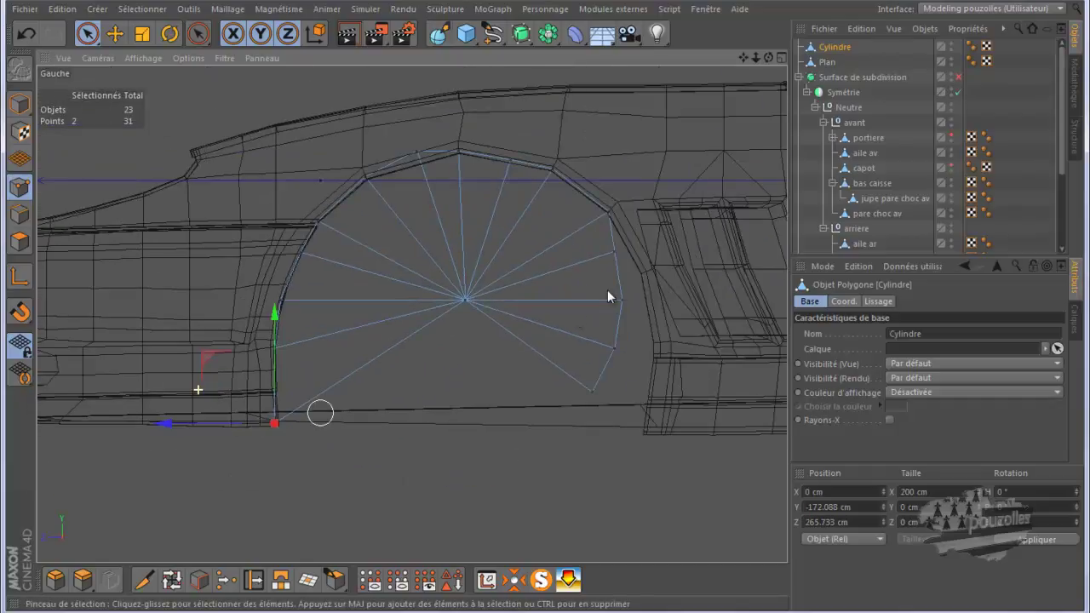
scroll(660, 275, "up", 2)
scroll(661, 275, "up", 2)
scroll(657, 275, "up", 2)
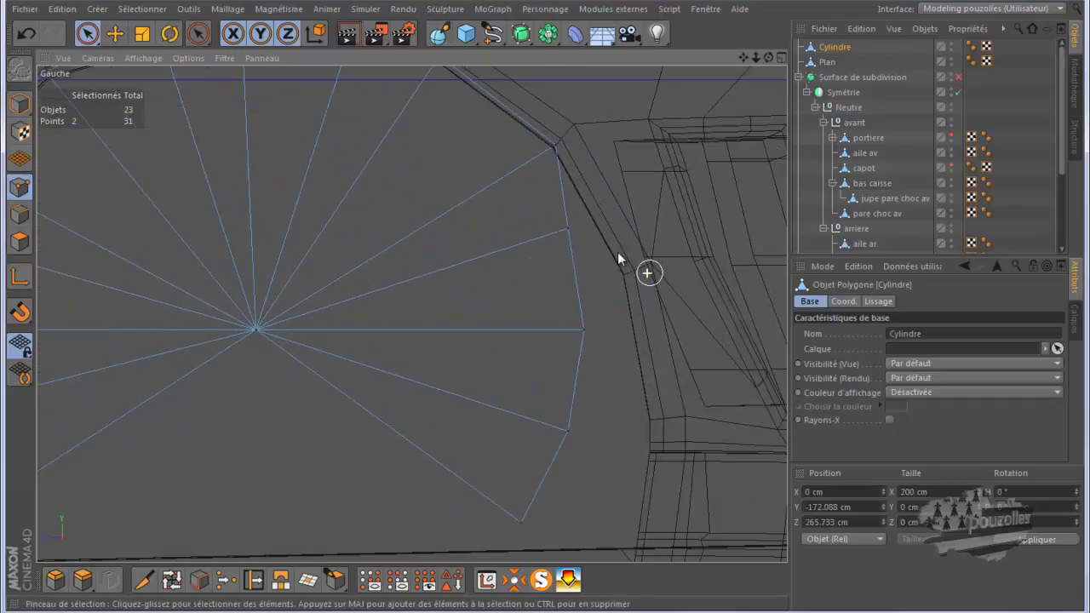
left_click(565, 230)
left_click_drag(508, 175, 559, 215)
left_click(584, 332)
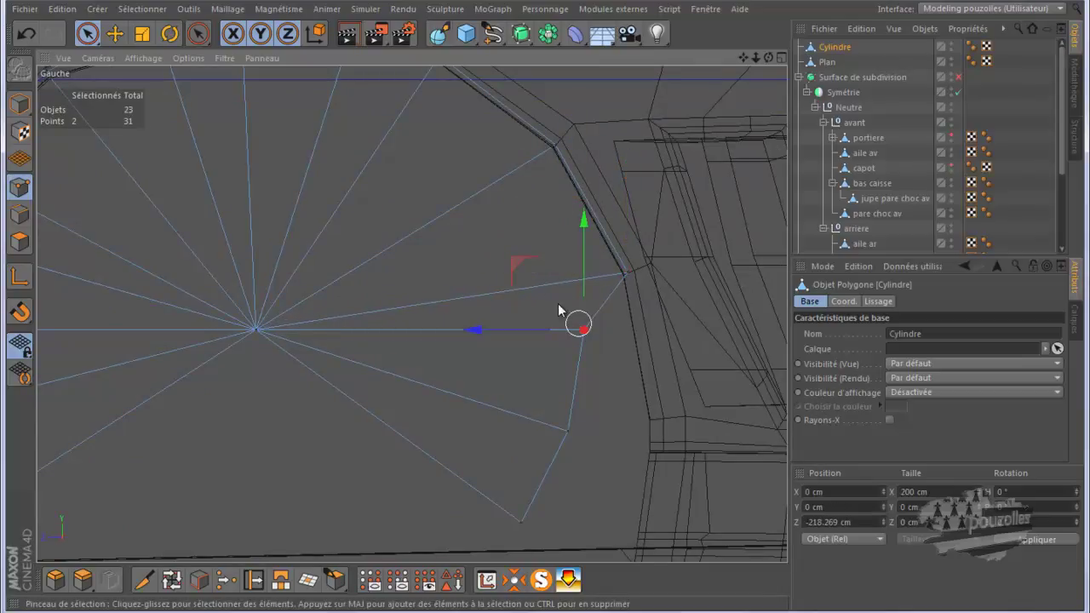
left_click_drag(516, 268, 581, 318)
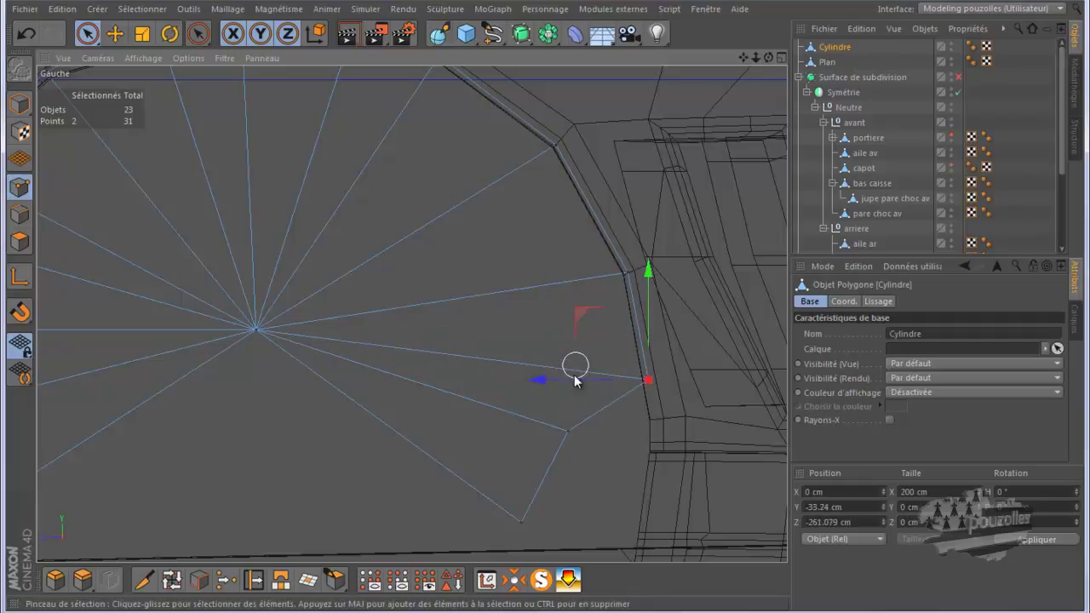
left_click(568, 431)
left_click_drag(509, 372, 590, 397)
left_click(521, 522)
scroll(595, 322, "down", 2)
scroll(595, 322, "down", 1)
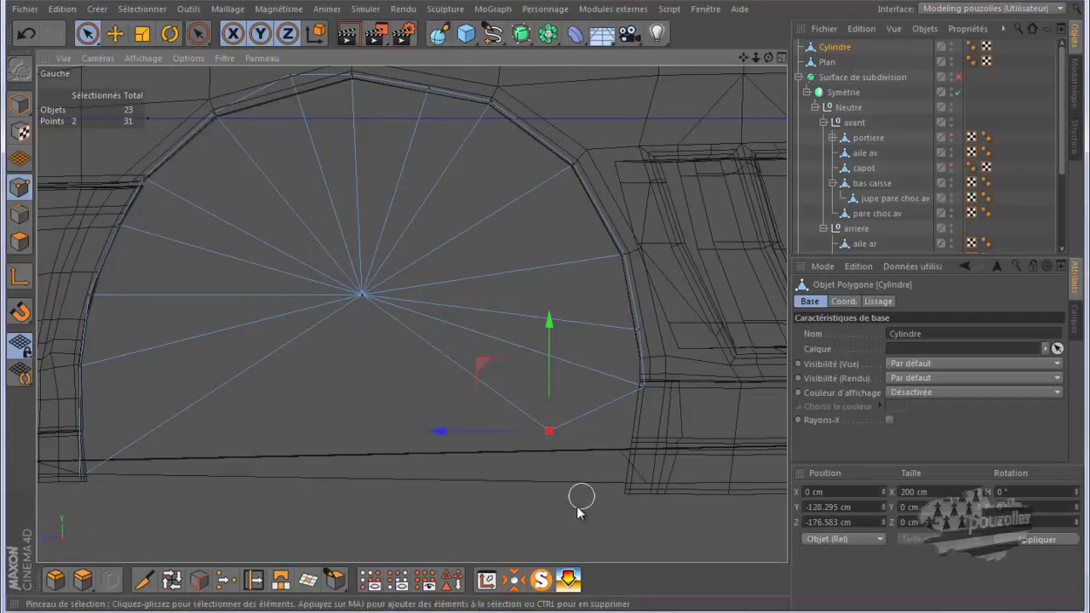
scroll(577, 502, "up", 2)
left_click_drag(475, 355, 578, 424)
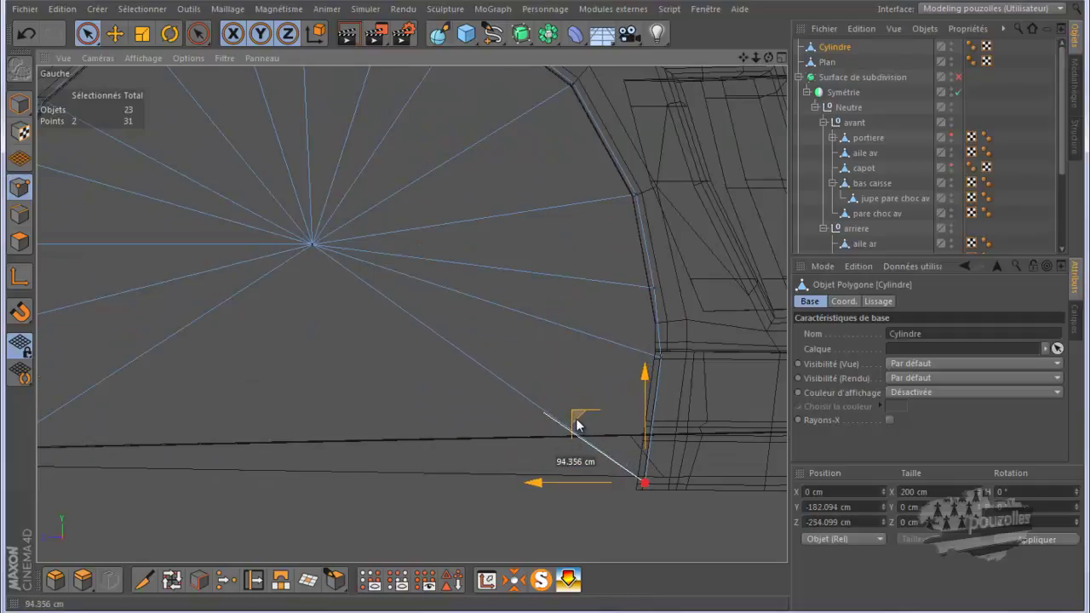
left_click_drag(578, 425, 576, 422)
scroll(555, 405, "down", 2)
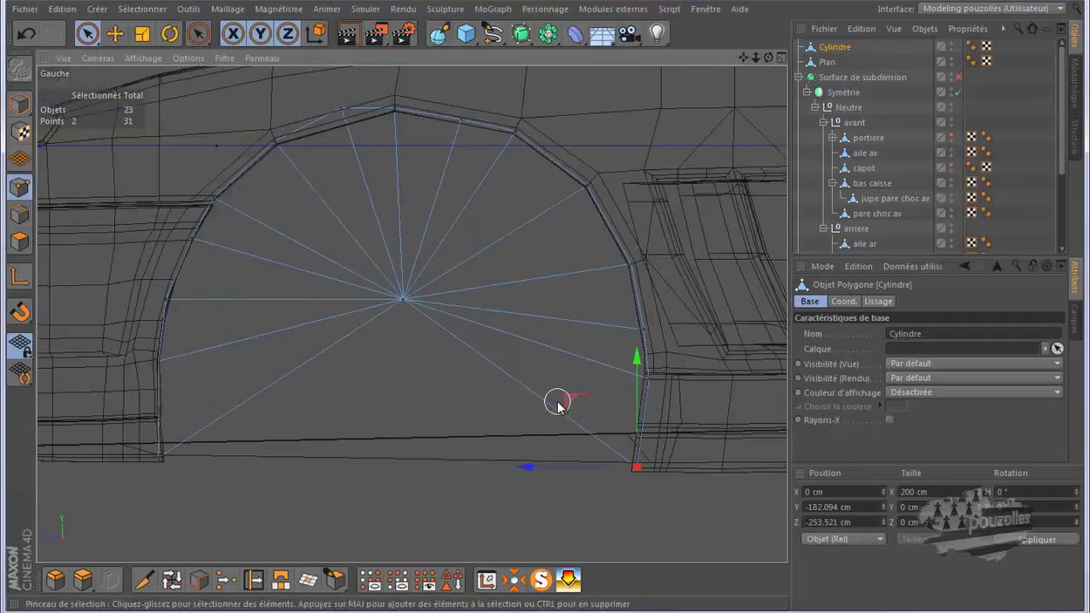
scroll(421, 237, "down", 1)
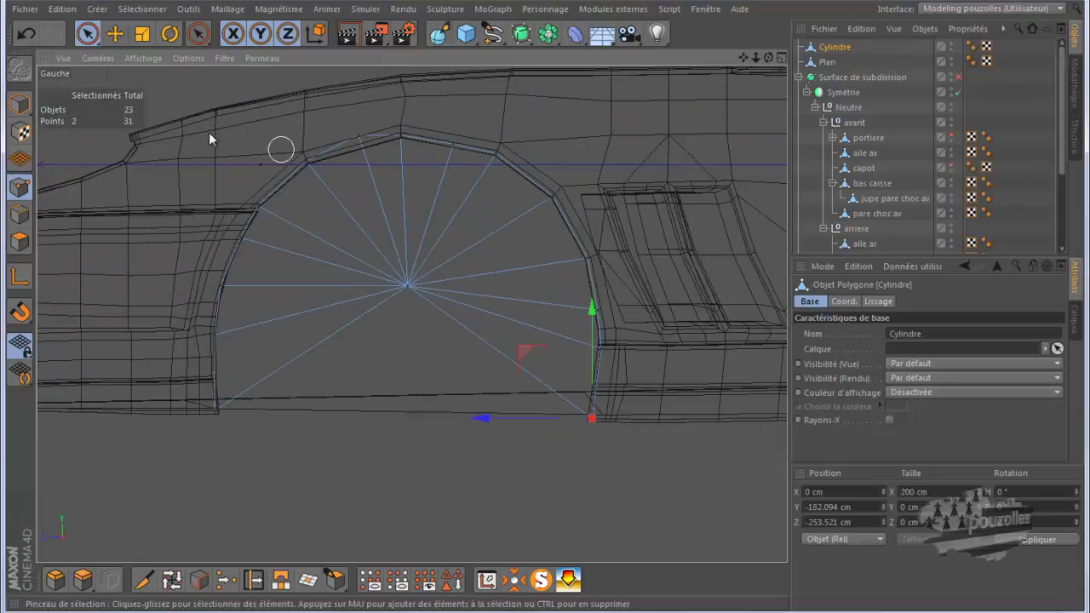
left_click(20, 215)
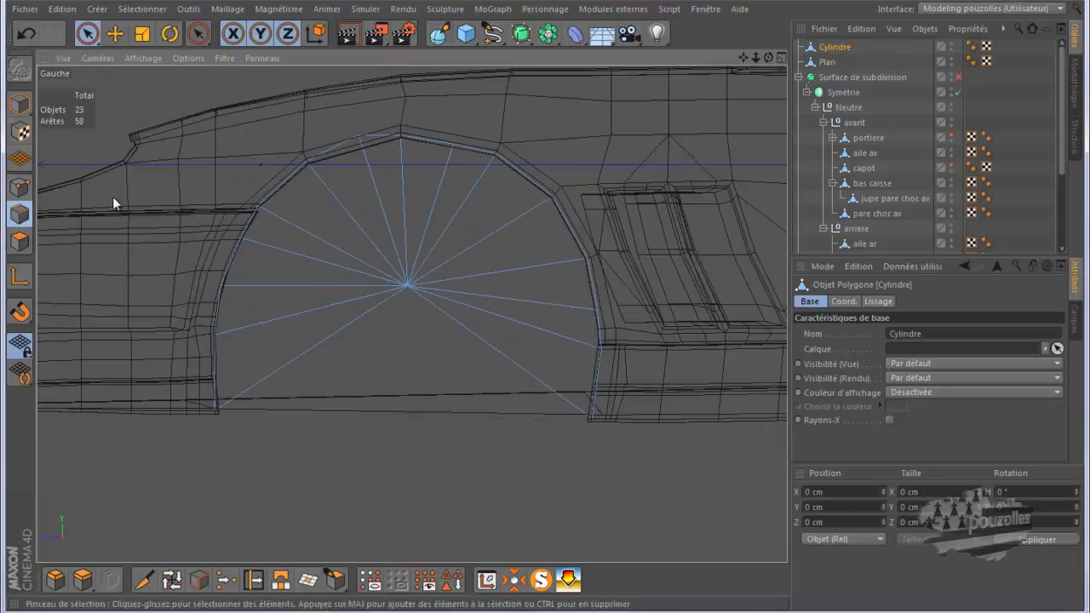
Dissolve two fan spokes at the top of the wheel-arch disc
left_click(328, 192)
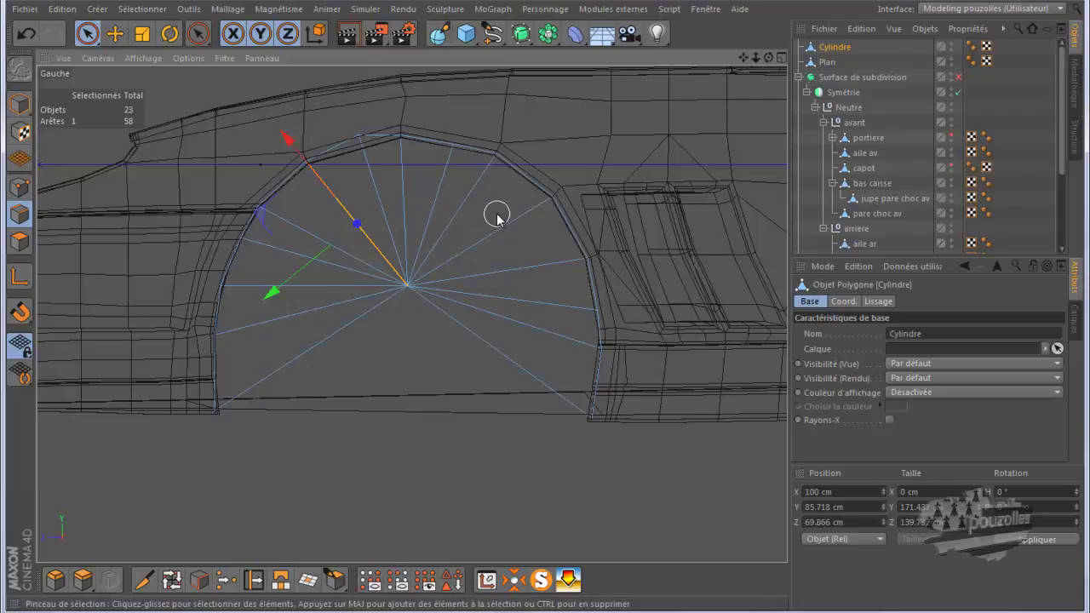
left_click(372, 175)
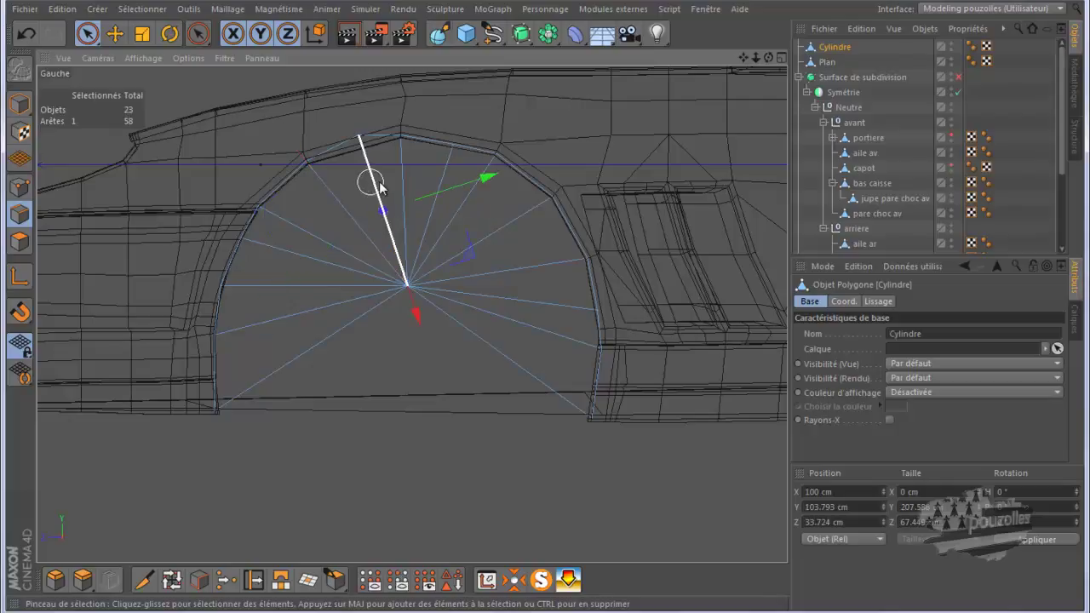
left_click(438, 187, "shift")
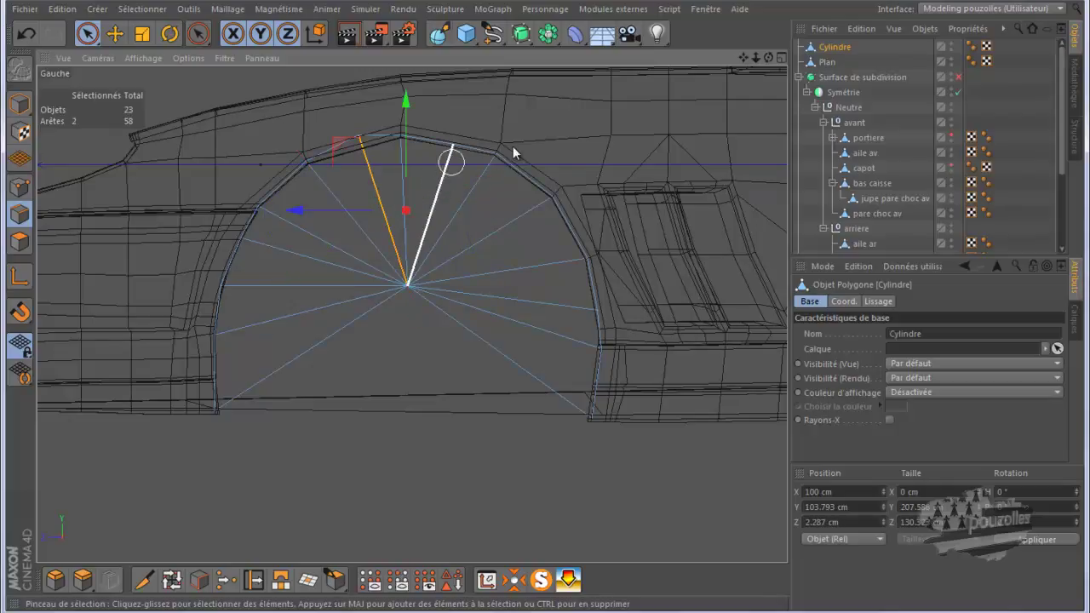
right_click(612, 121)
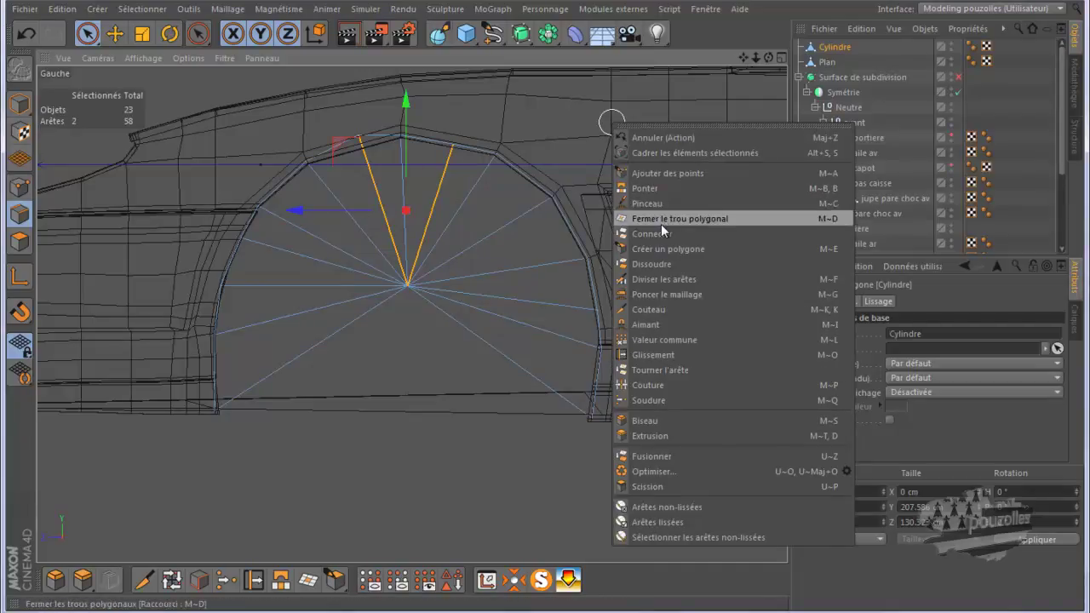
left_click(659, 264)
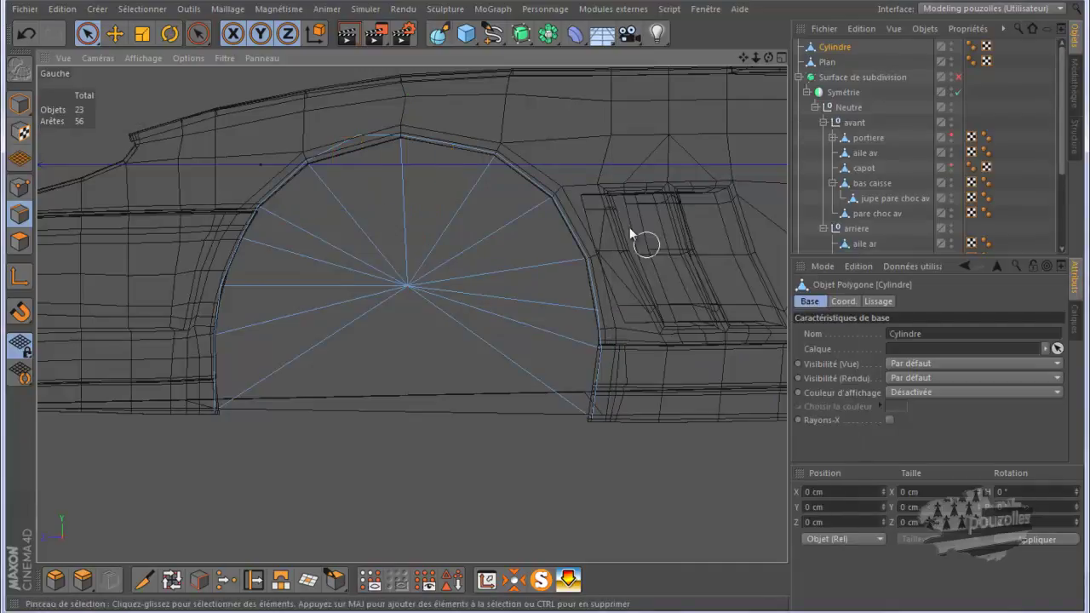
Delete the two points at the top of the arch, leaving 29 points
left_click(358, 139)
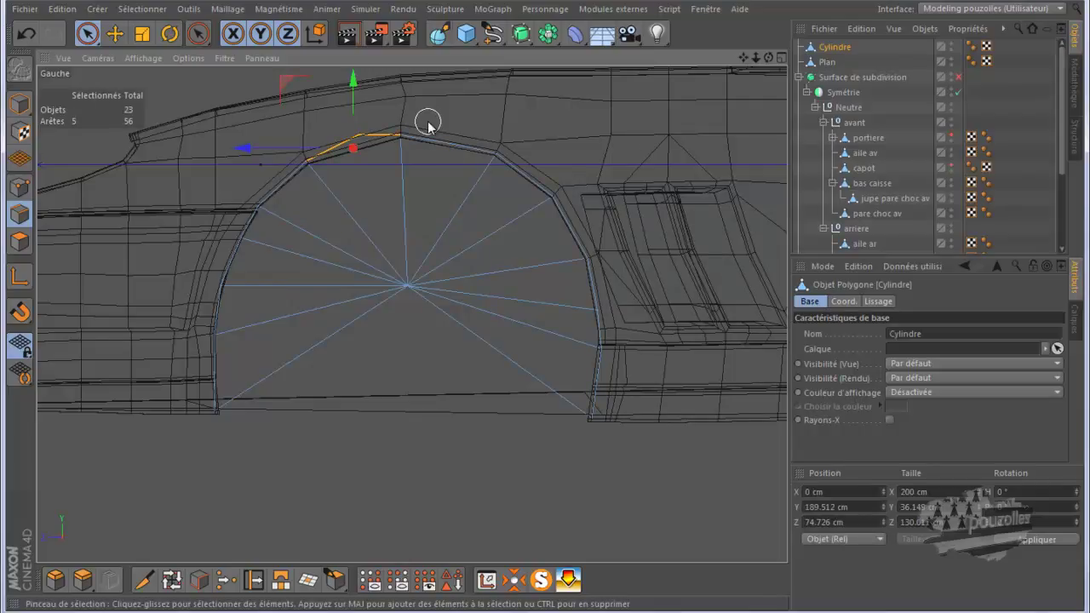
scroll(341, 105, "up", 2)
left_click(24, 188)
left_click(367, 157)
key("Delete")
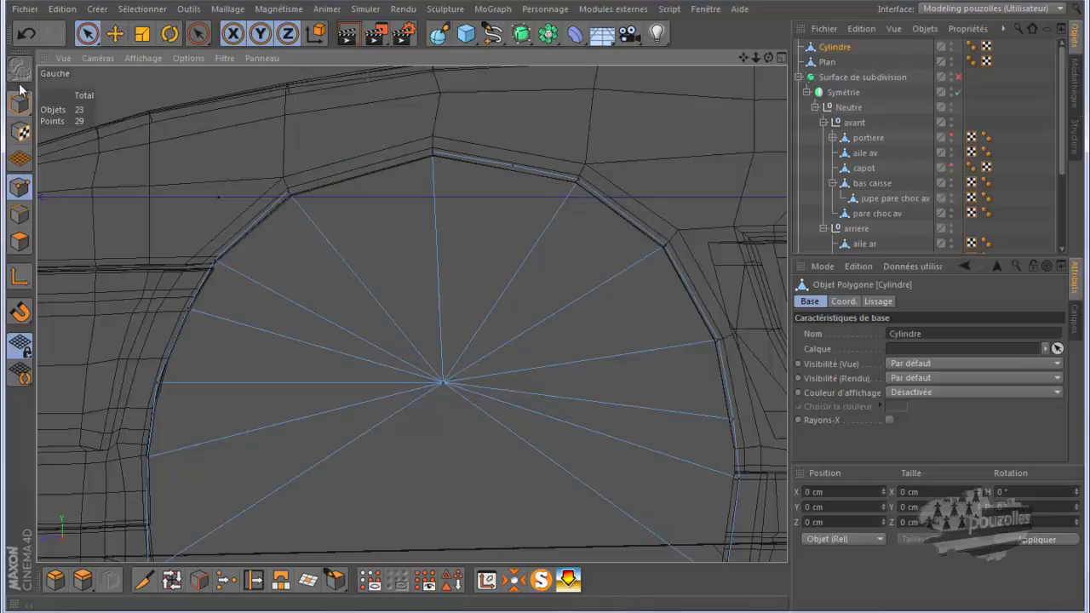
Undo the arch-top point deletion and maximize the perspective view looking from above
left_click(25, 32)
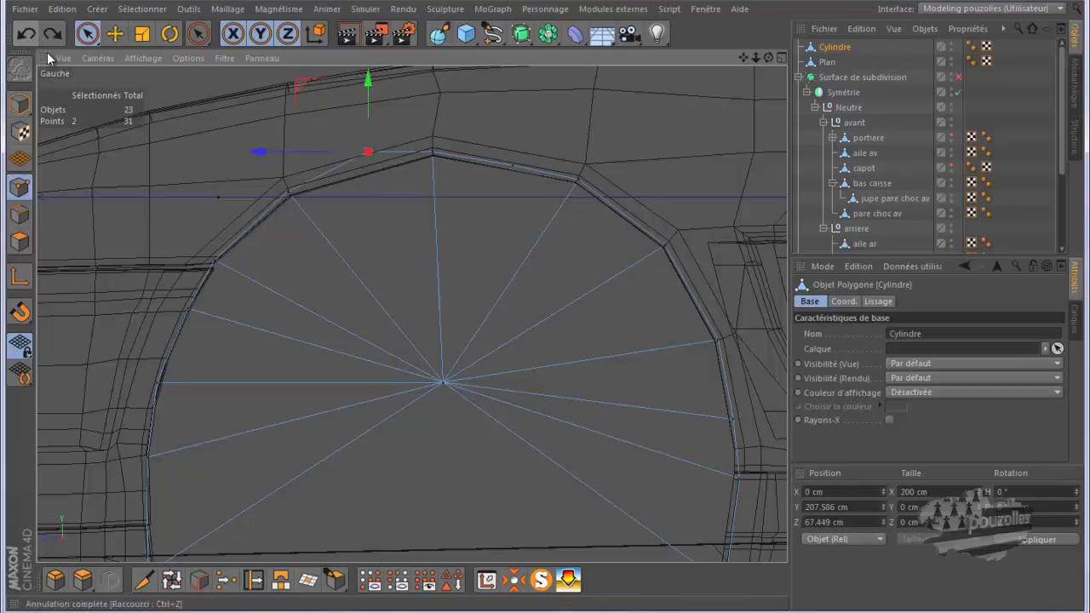
middle_click(357, 222)
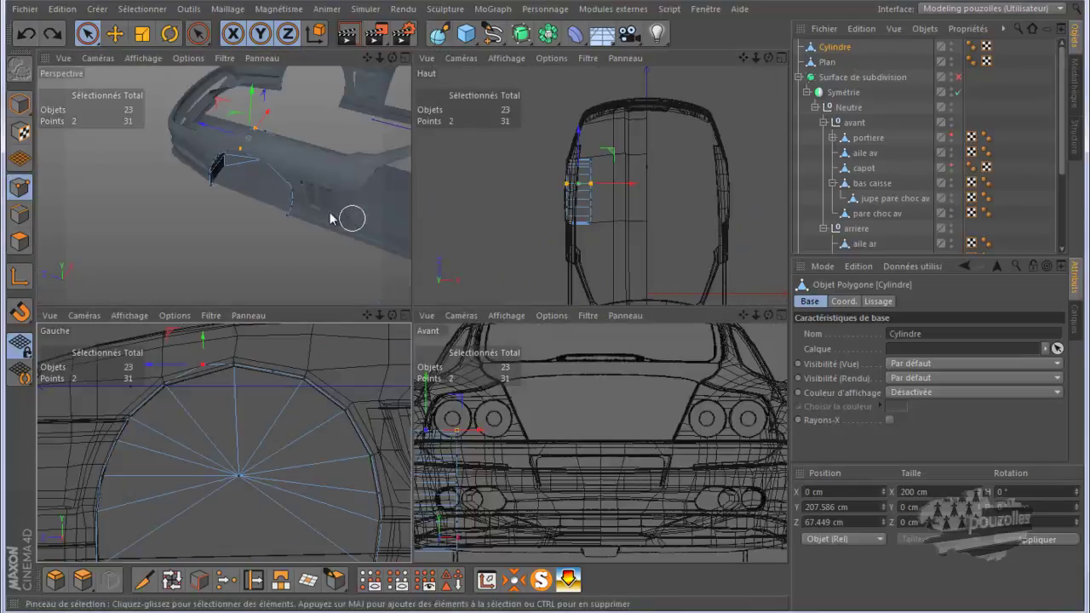
middle_click(261, 189)
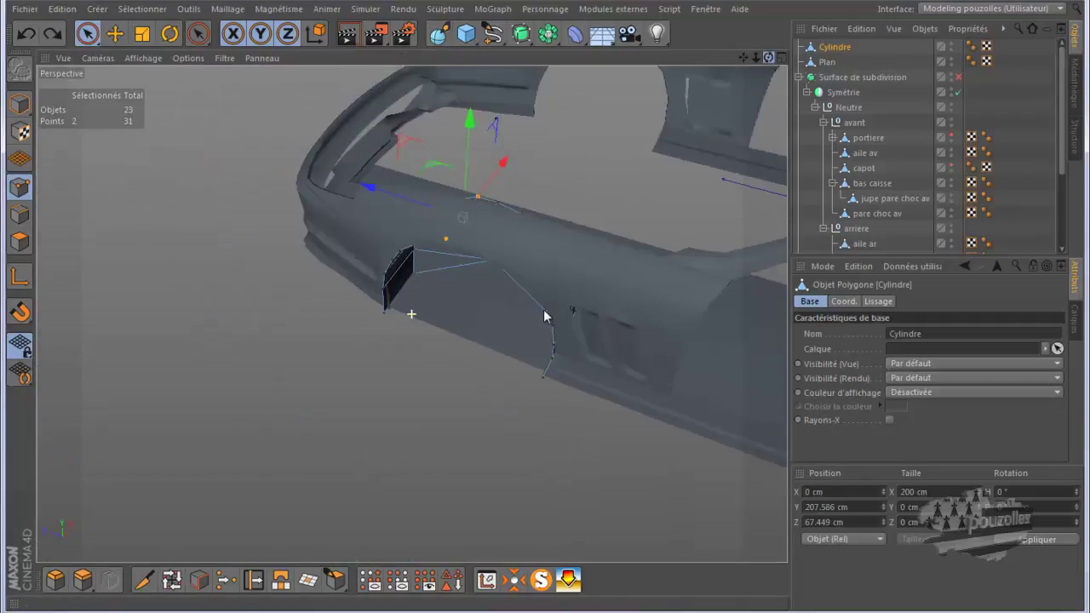
left_click_drag(543, 309, 483, 169, "alt")
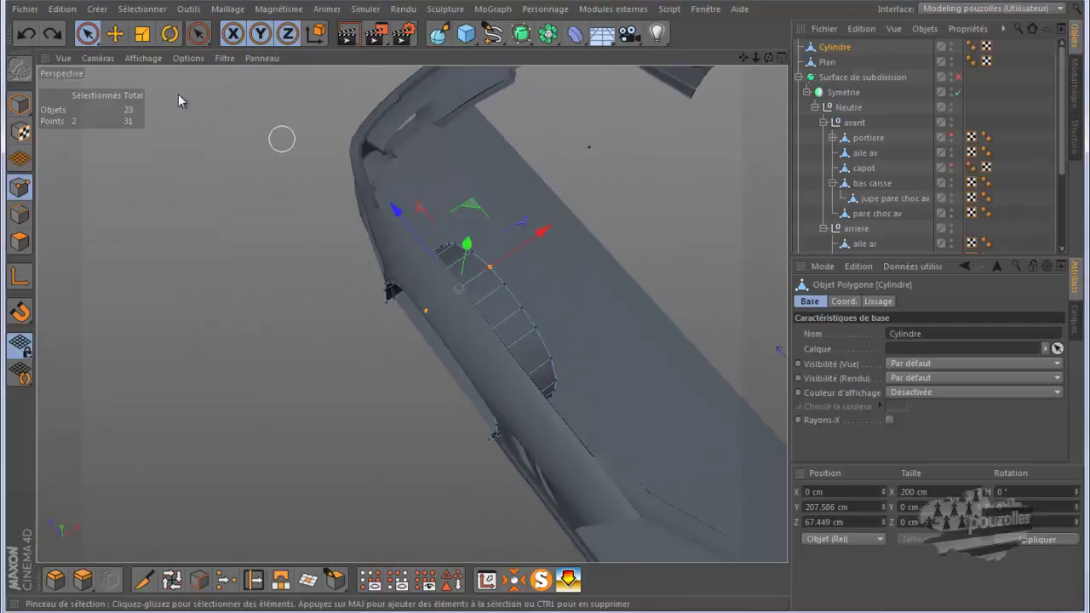
Dissolve two more fan spokes of the disc, reducing it from 56 to 50 edges
left_click(114, 33)
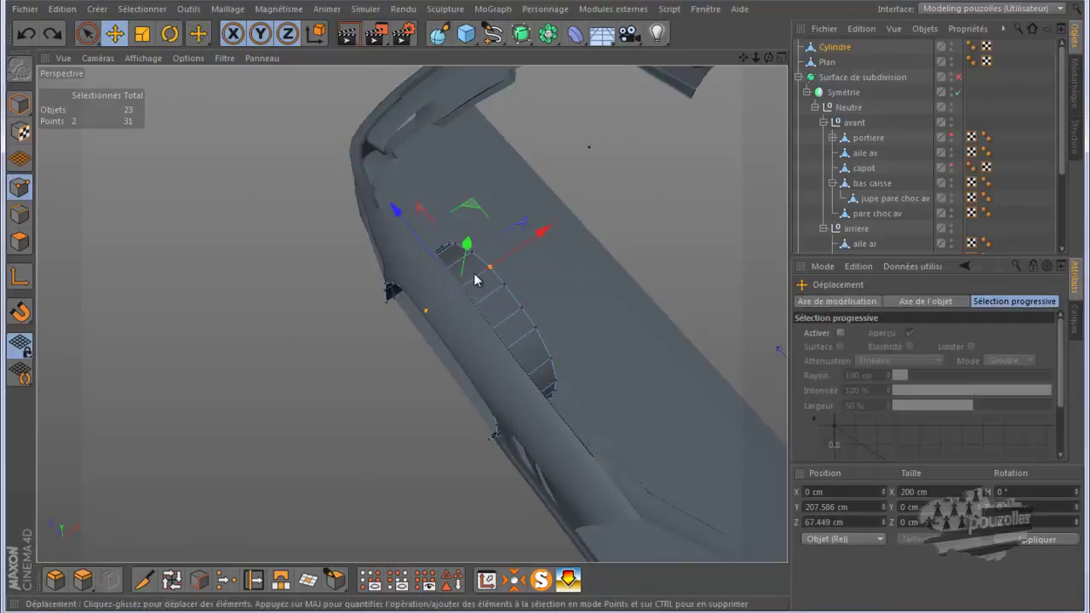
left_click(477, 283)
left_click(20, 214)
left_click(481, 284)
mouse_move(768, 57)
left_mouse_down()
mouse_move(546, 300)
mouse_move(492, 206)
left_mouse_up()
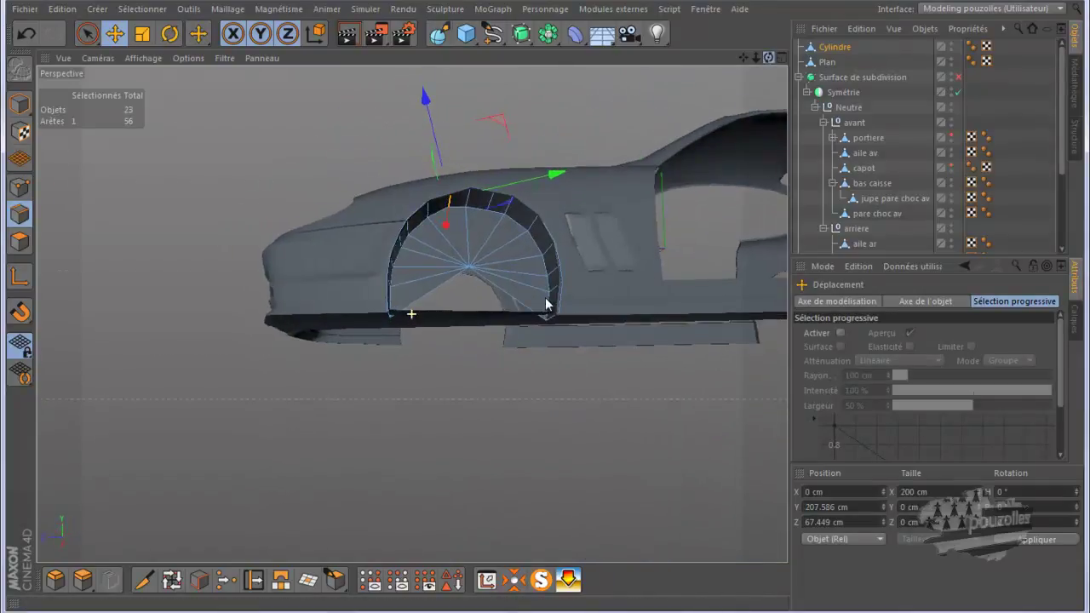
left_click(489, 213, "shift")
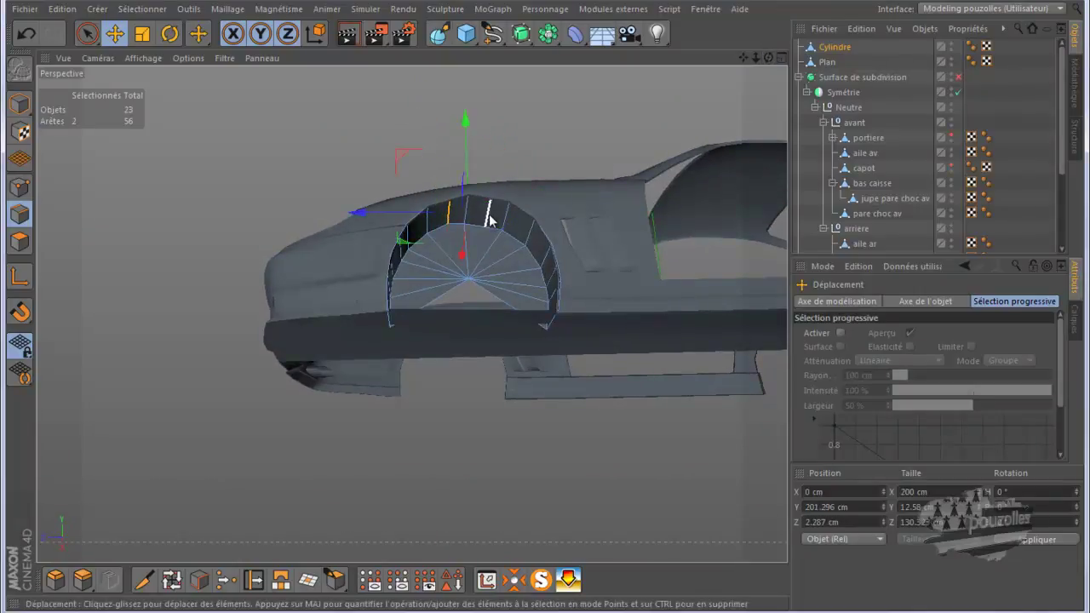
right_click(199, 210)
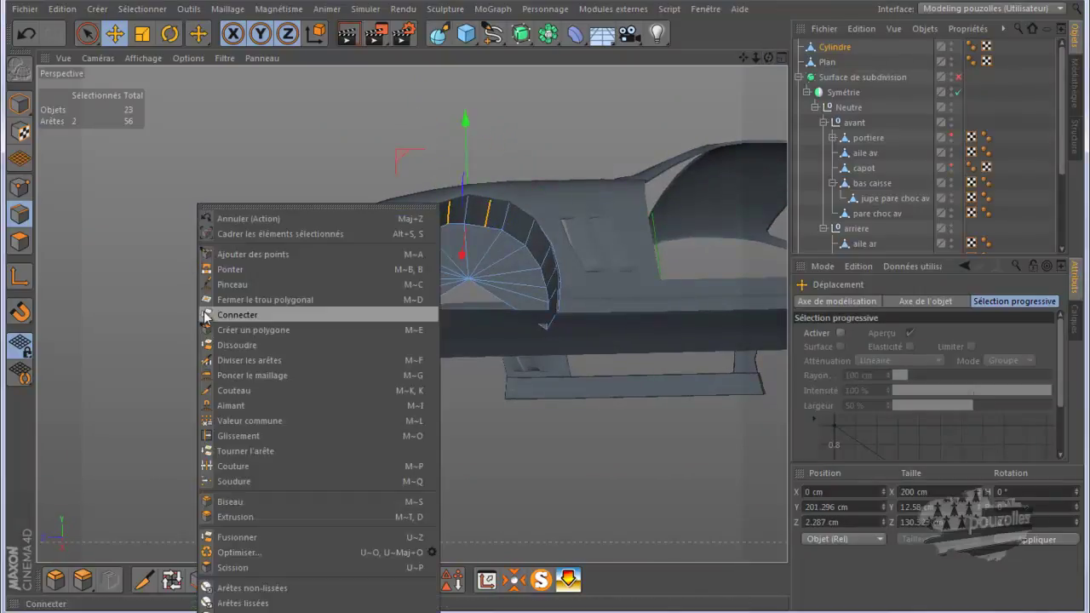
left_click(236, 345)
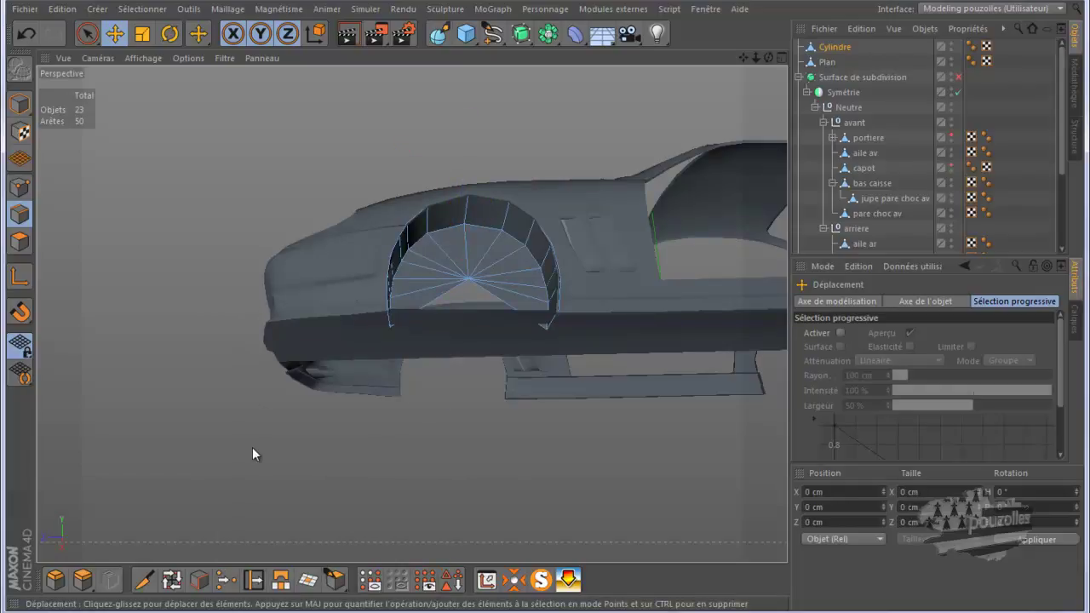
left_click_drag(252, 447, 253, 452, "alt")
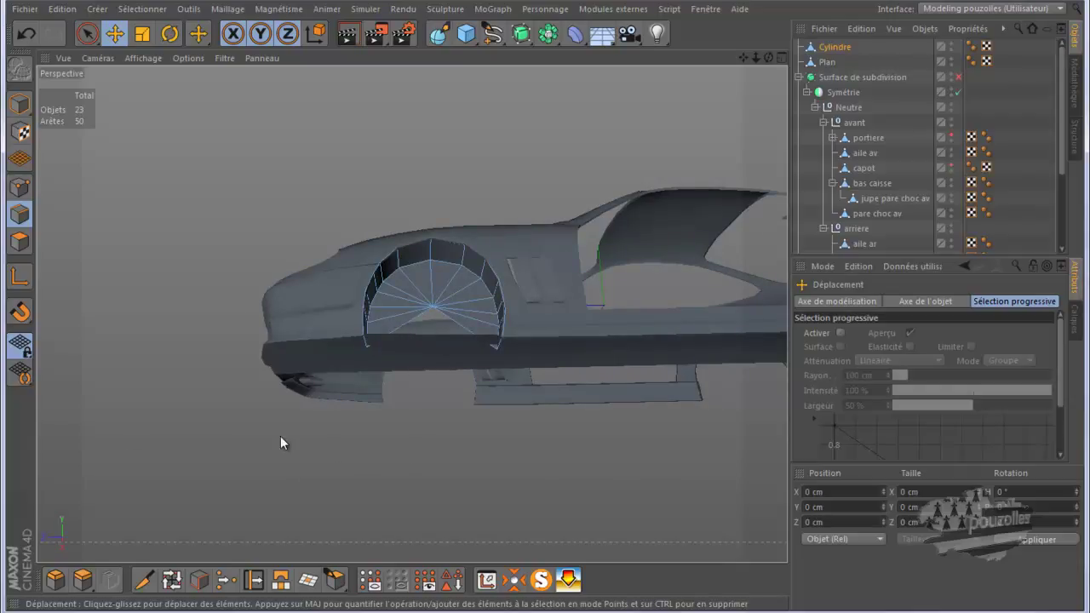
Bridge the two lower points of the wheel-arch half-cylinder to close its open base
right_click(136, 183)
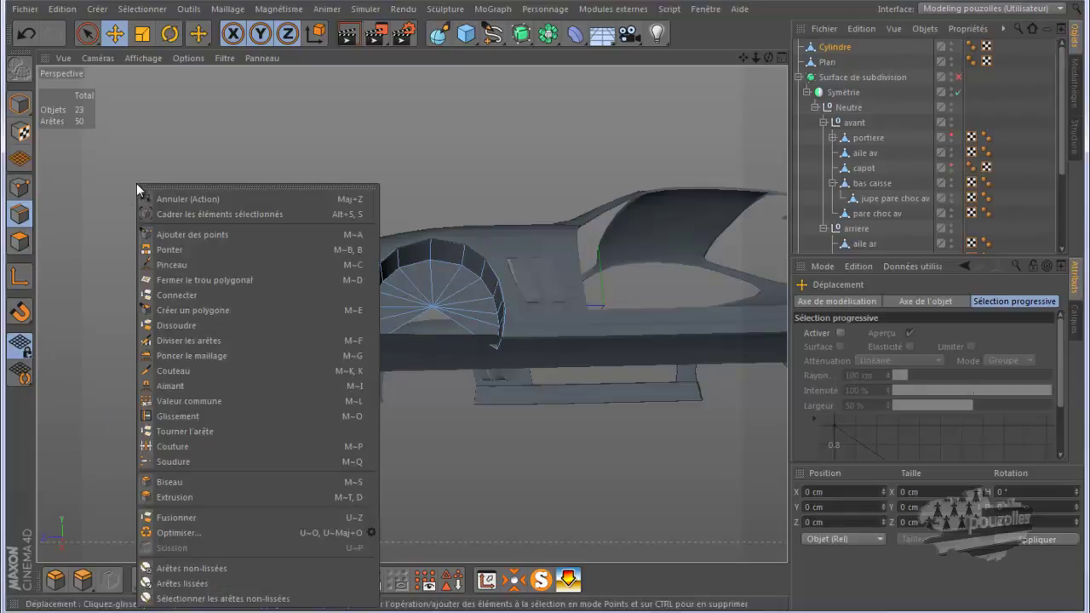
left_click(170, 249)
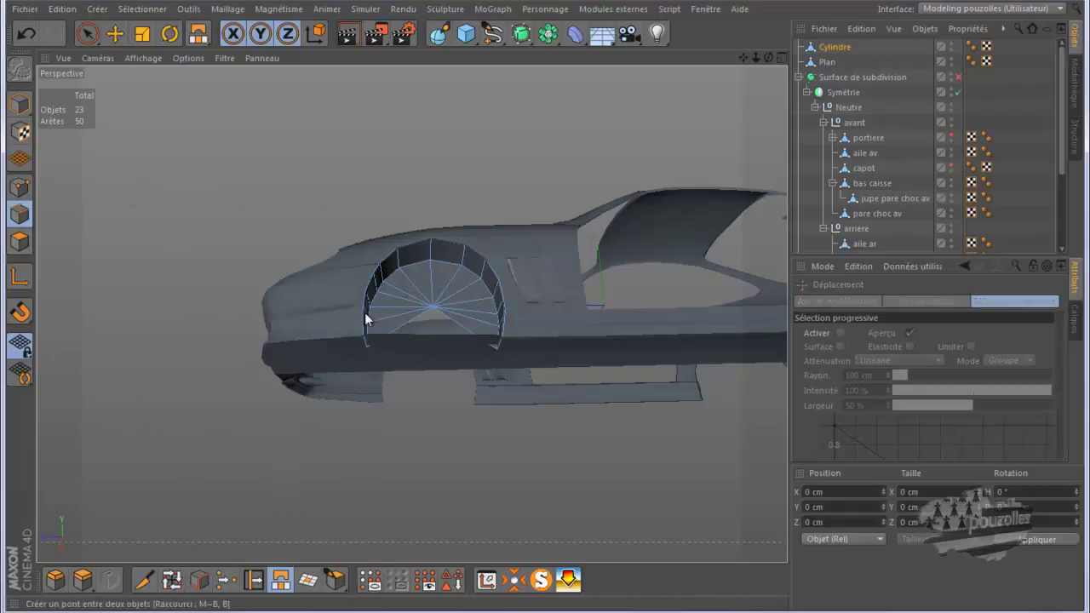
mouse_move(401, 334)
left_mouse_down()
mouse_move(465, 335)
mouse_move(432, 360)
left_mouse_up()
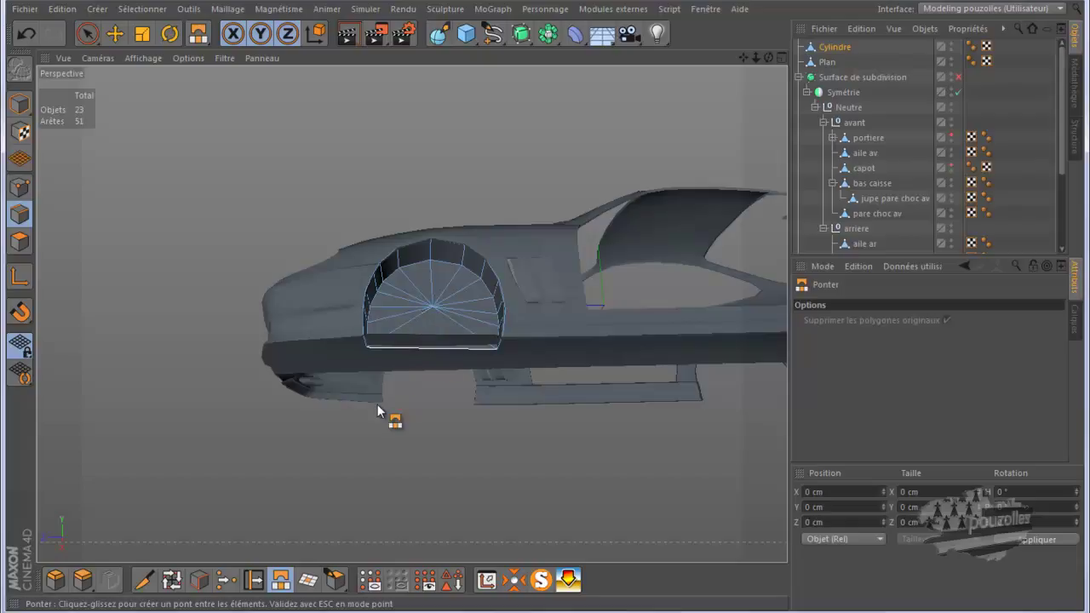
left_click_drag(546, 310, 545, 305, "alt")
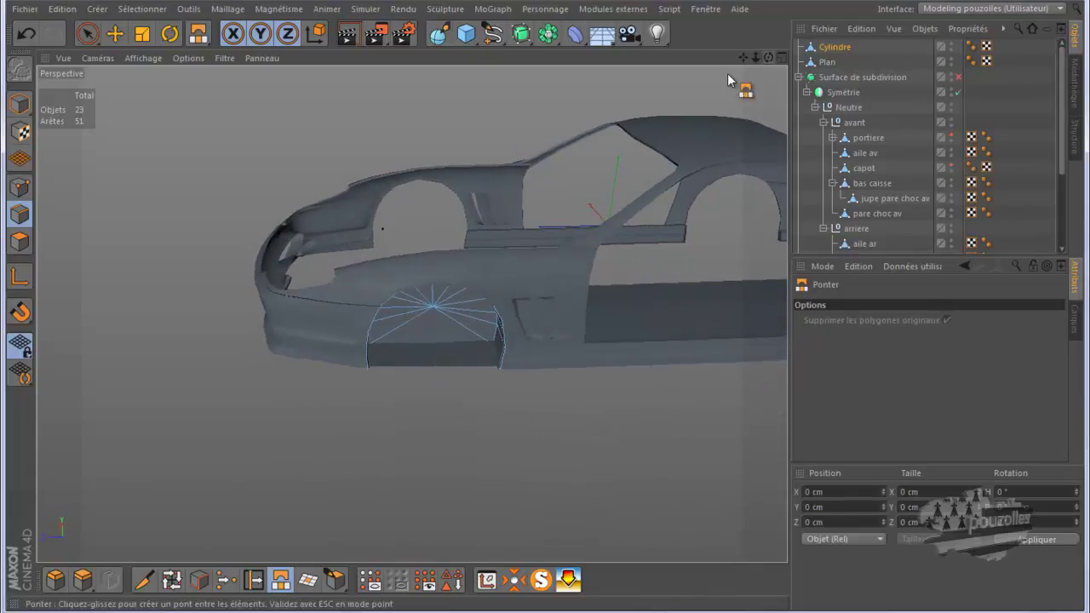
Select Plan and add a Knife loop cut along the lower body beneath the front wheel arch
left_click(830, 63)
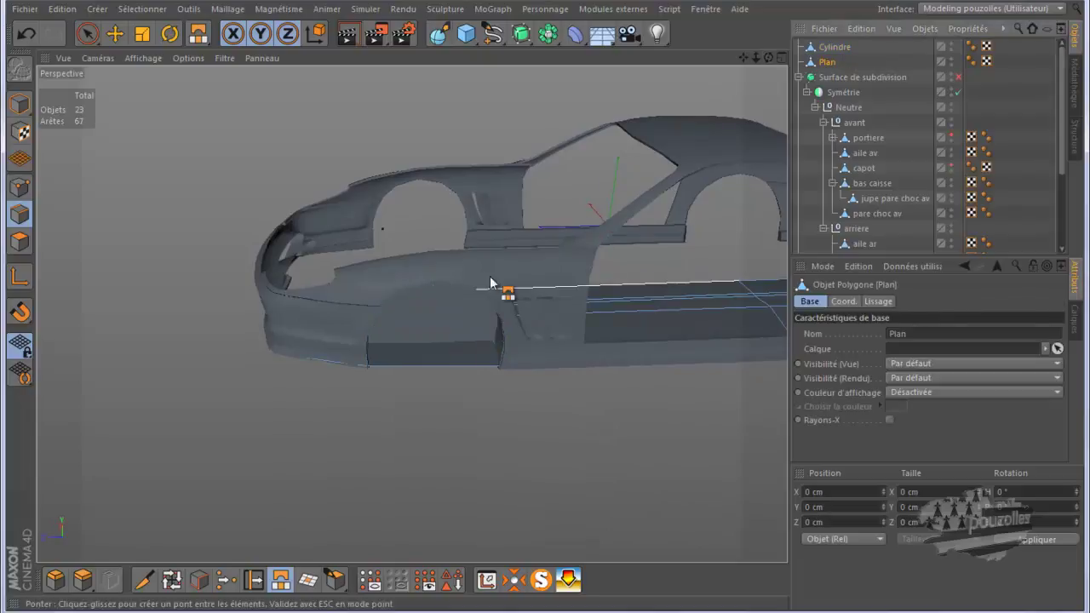
left_click(144, 581)
scroll(362, 435, "up", 3)
scroll(366, 430, "up", 3)
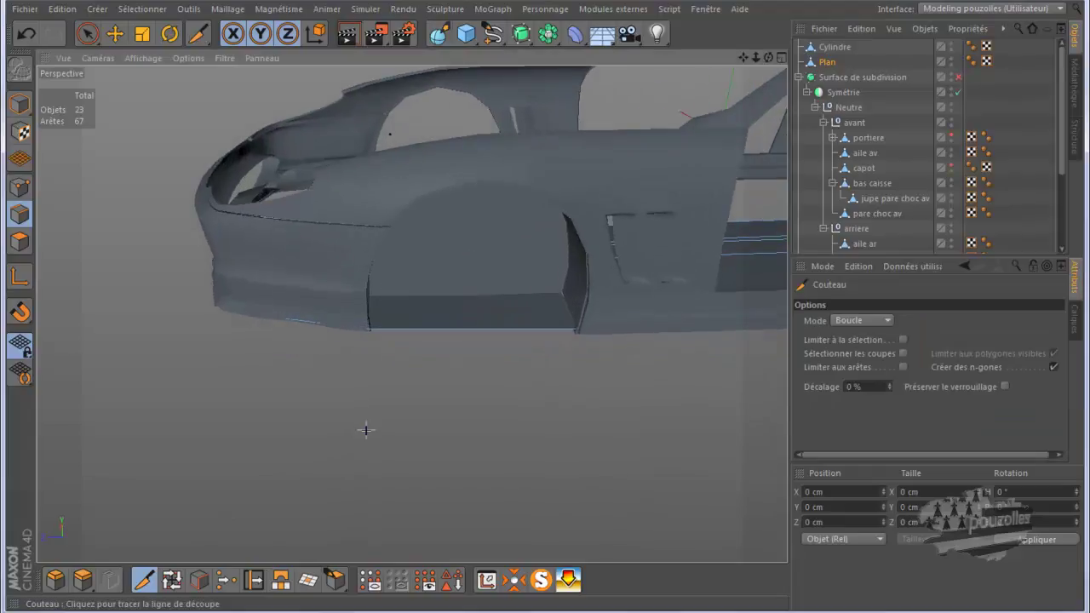
scroll(385, 418, "up", 2)
scroll(388, 392, "up", 2)
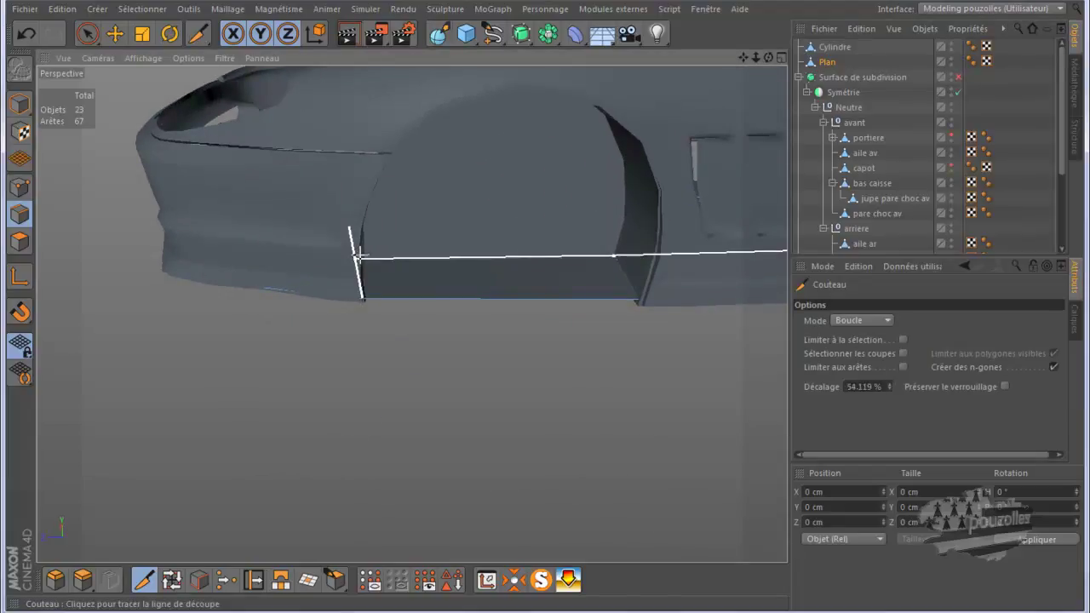
left_click(360, 253)
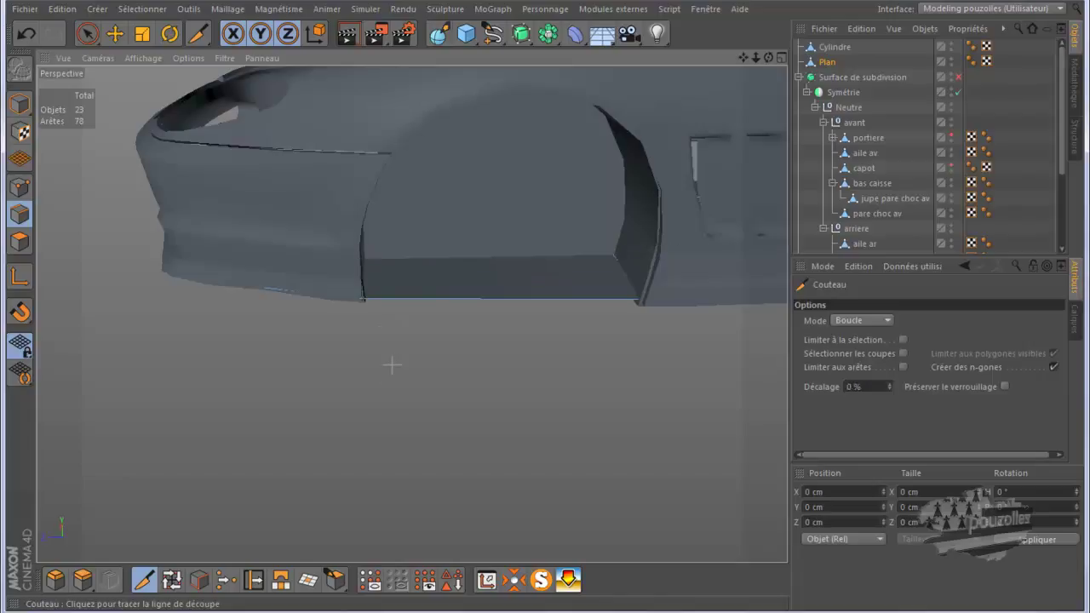
mouse_move(769, 57)
left_mouse_down()
mouse_move(549, 286)
mouse_move(545, 308)
left_mouse_up()
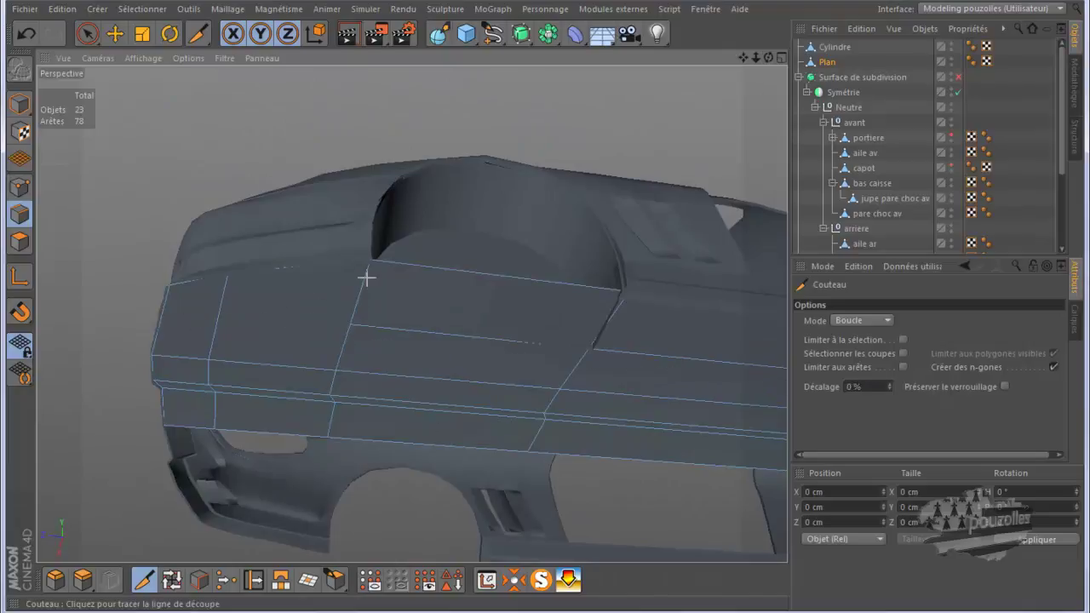
left_click_drag(770, 54, 544, 310)
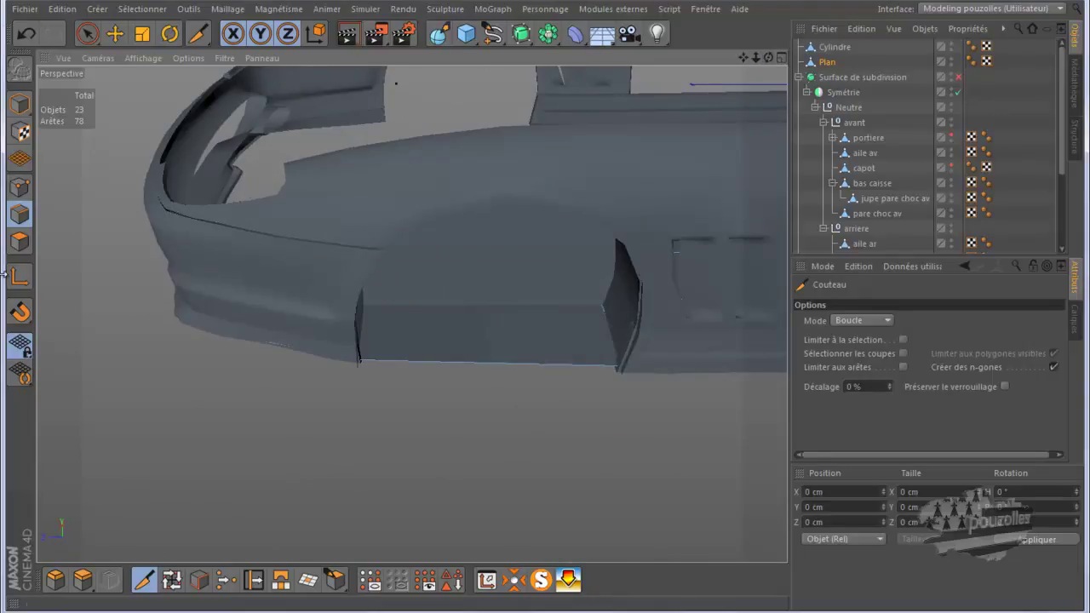
left_click(20, 242)
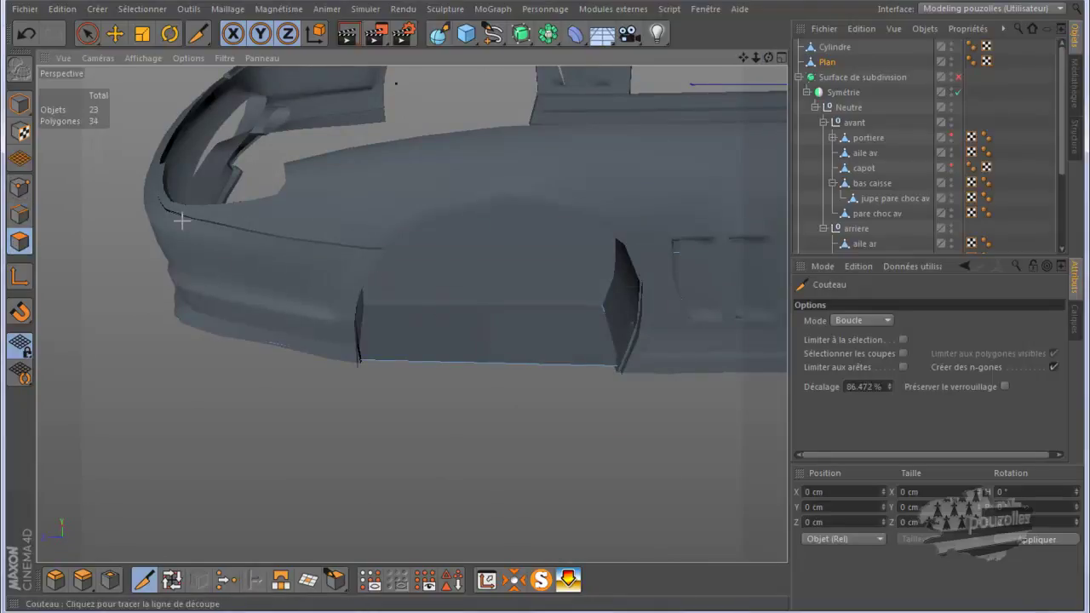
Delete the polygon beneath the front wheel arch with the Move tool selection
left_click(114, 33)
left_click(460, 332)
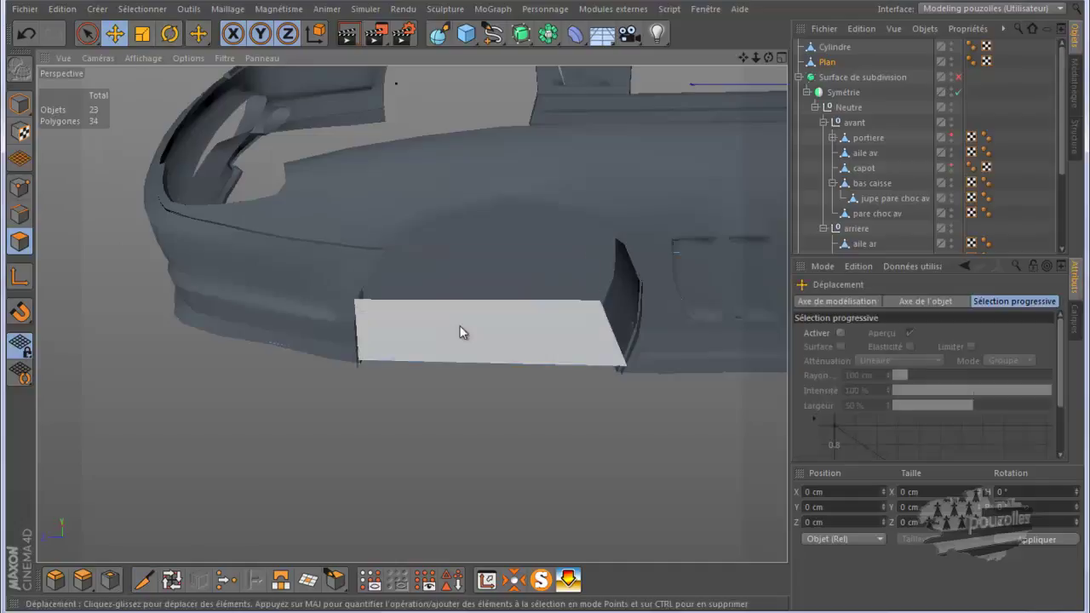
left_click(460, 332)
key("Delete")
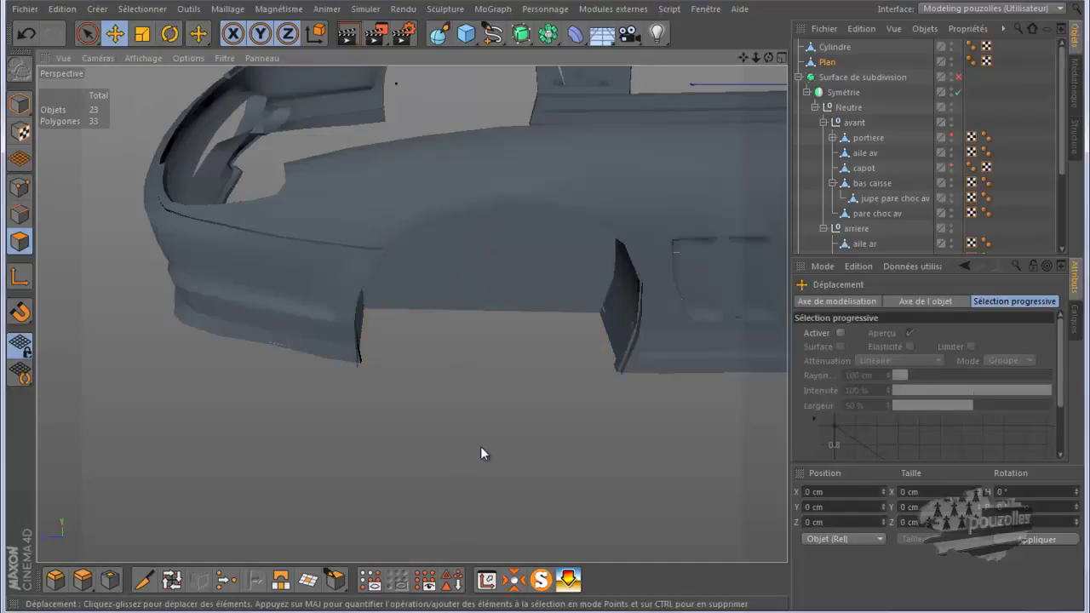
mouse_move(770, 57)
left_mouse_down()
mouse_move(550, 314)
mouse_move(542, 306)
left_mouse_up()
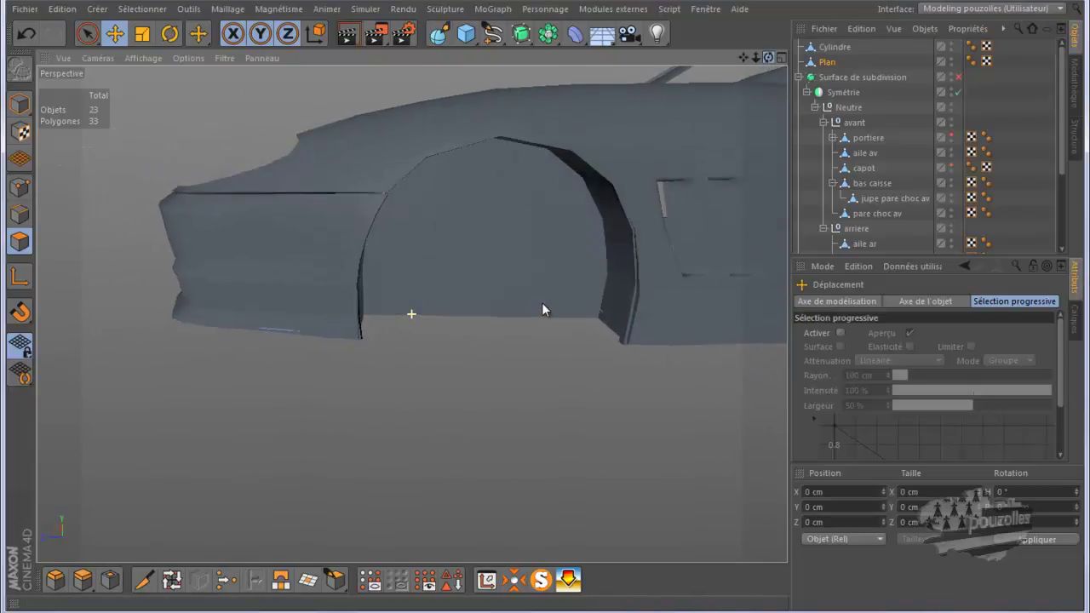
Enable Surface de subdivision to smooth the car body
left_click(957, 77)
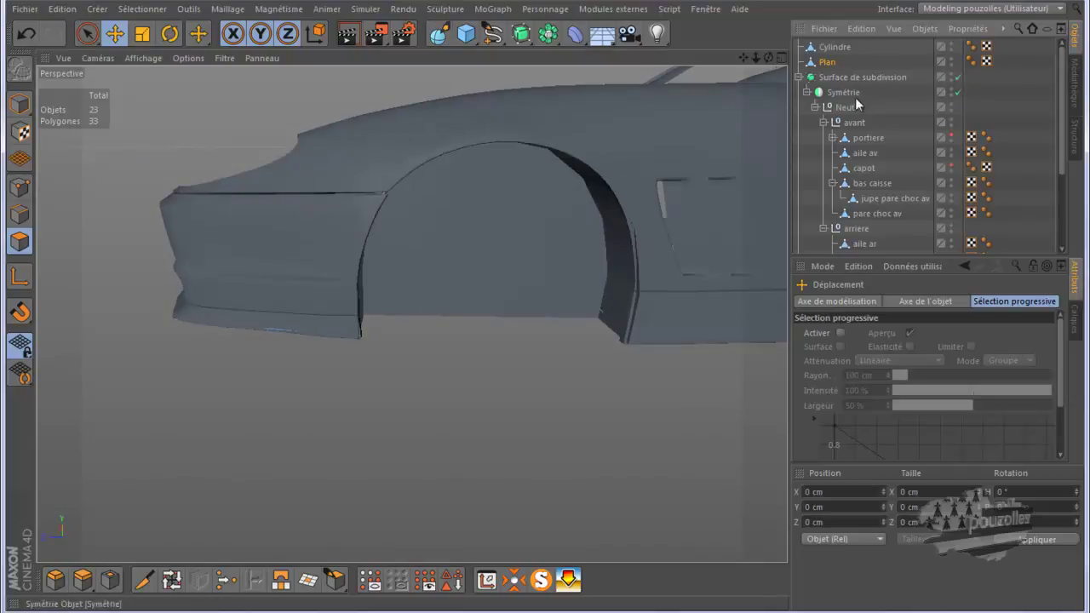
scroll(662, 293, "up", 5)
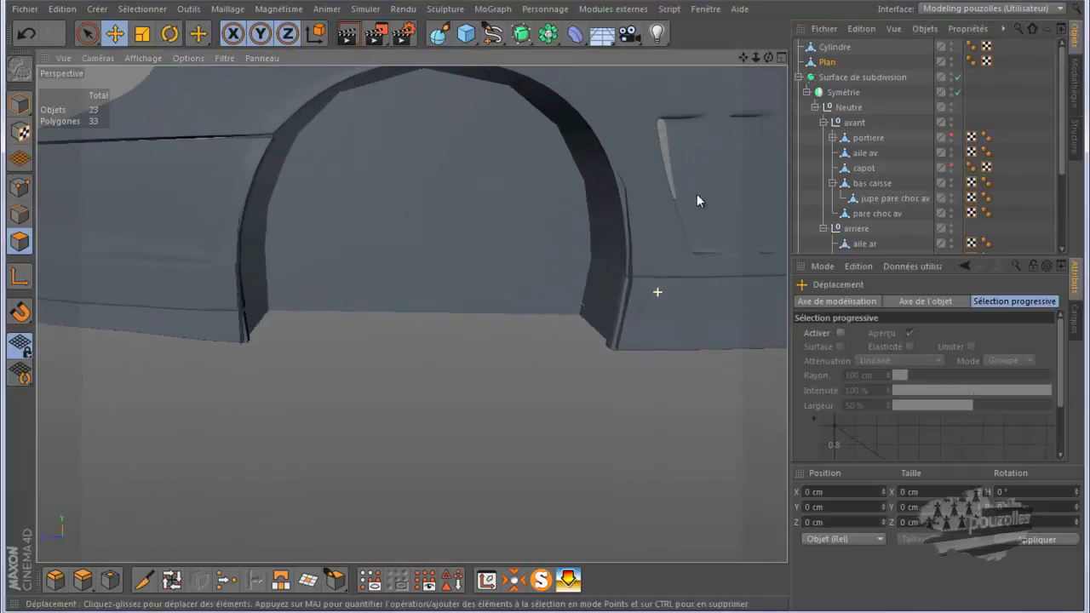
scroll(697, 194, "up", 3)
mouse_move(547, 306)
left_mouse_down()
mouse_move(644, 202)
mouse_move(618, 292)
left_mouse_up()
left_click(951, 59)
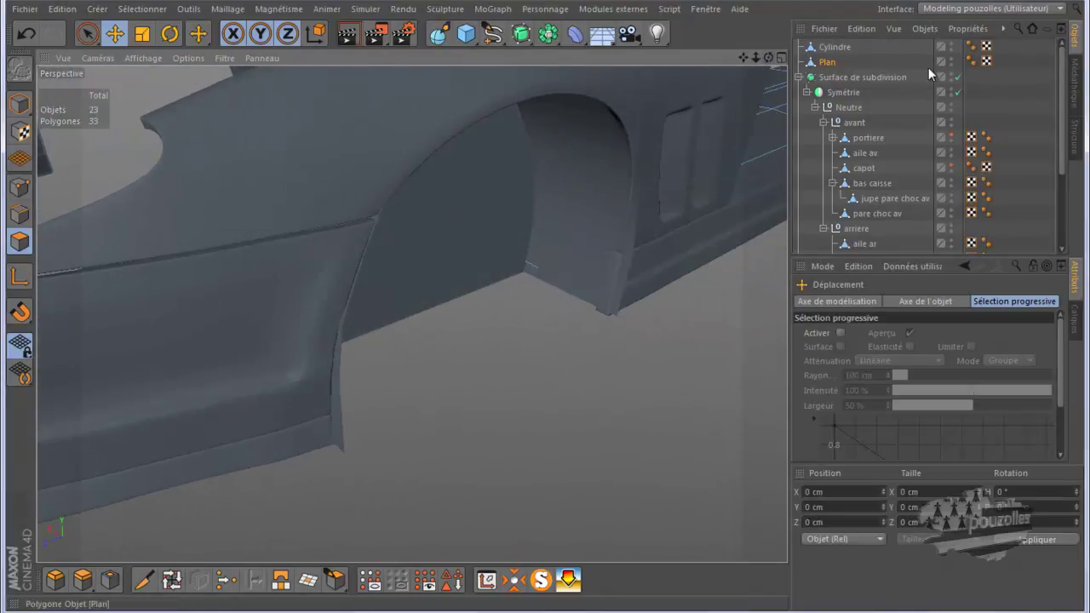
Turn subdivision smoothing off and select Cylindre in point mode
left_click(958, 76)
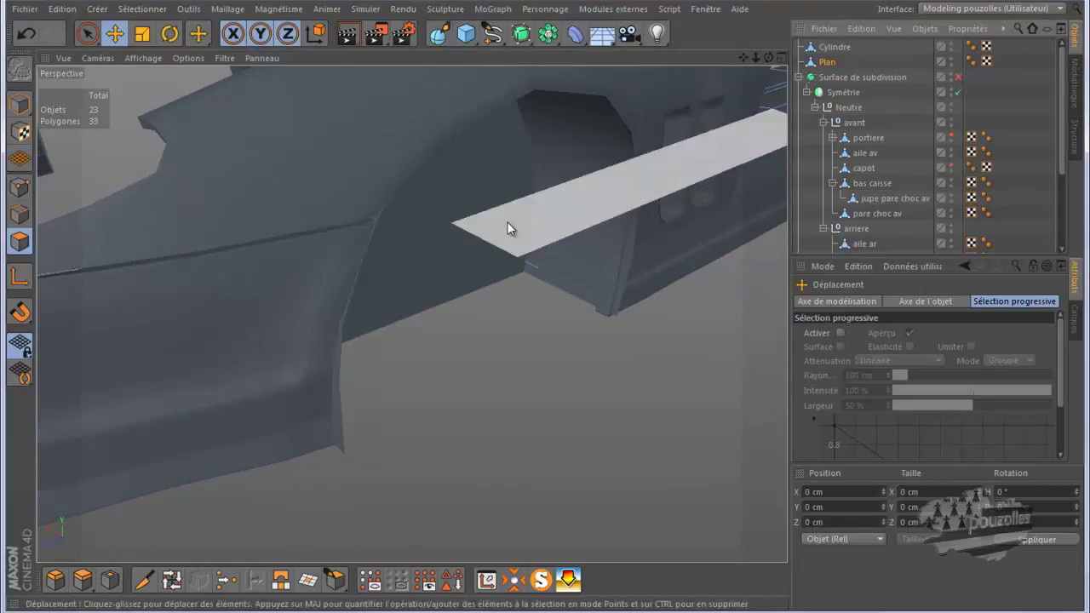
left_click(20, 186)
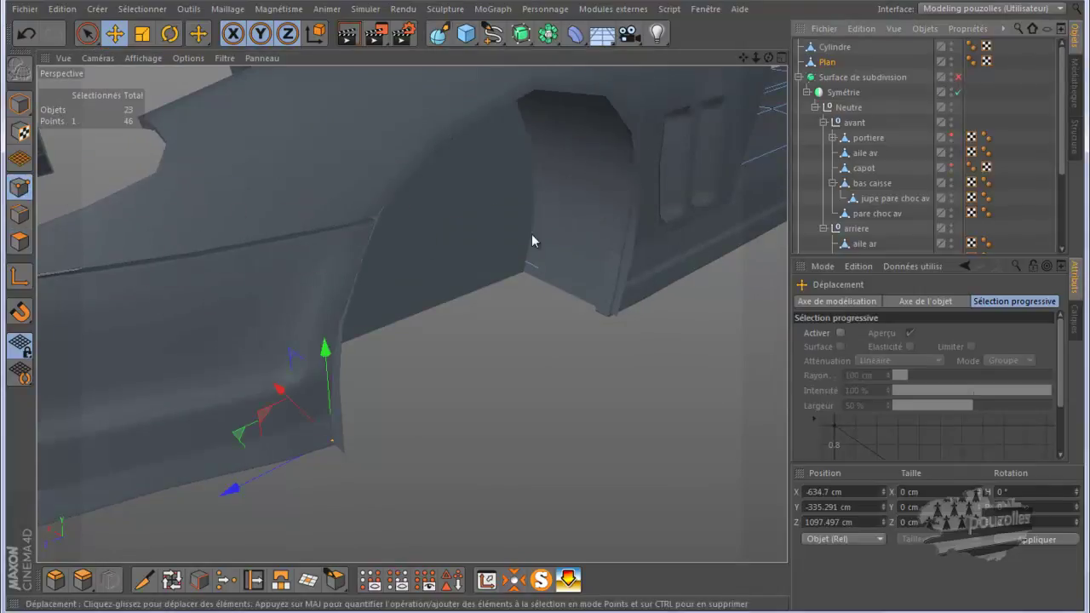
left_click(830, 47)
left_click_drag(612, 314, 555, 296, "alt")
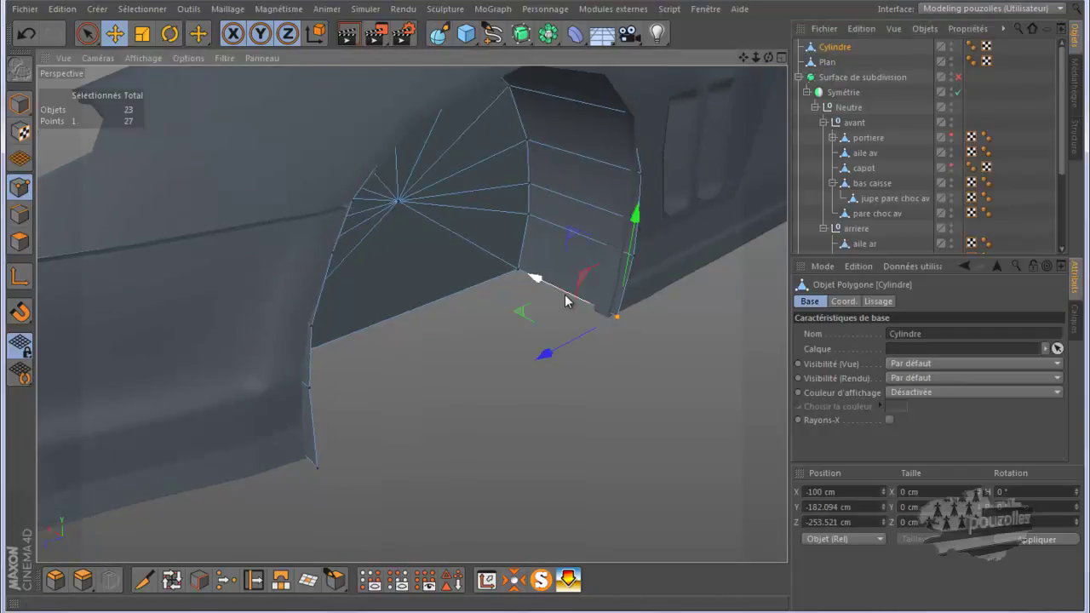
Slide the rear arch points of the cylinder along their edges toward the body
left_click_drag(636, 257, 565, 235)
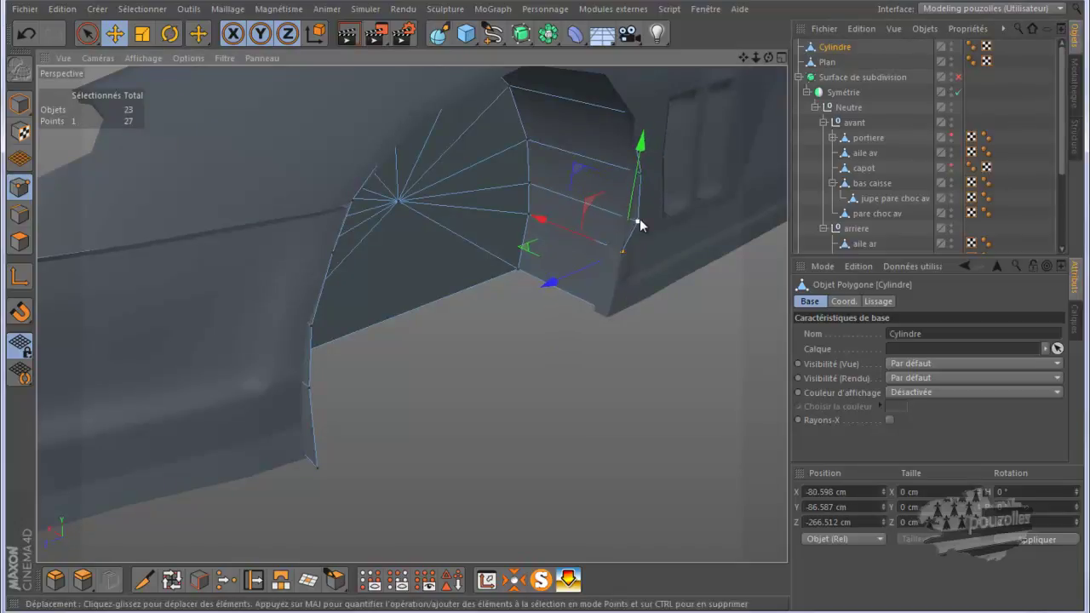
left_click_drag(640, 225, 580, 200)
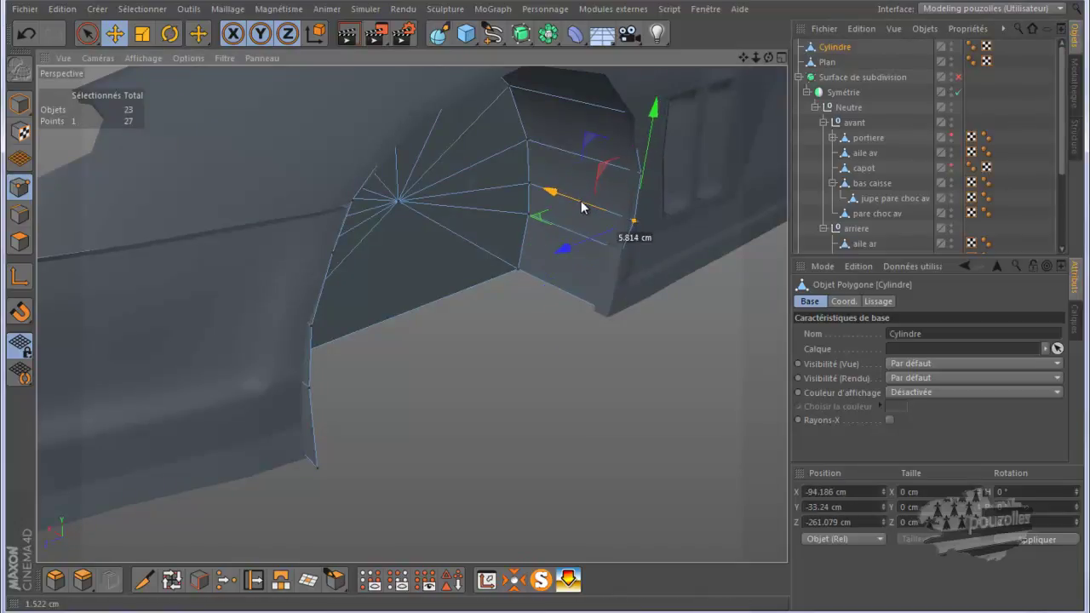
left_click_drag(581, 200, 575, 201)
left_click(640, 176)
left_click_drag(583, 154, 579, 164)
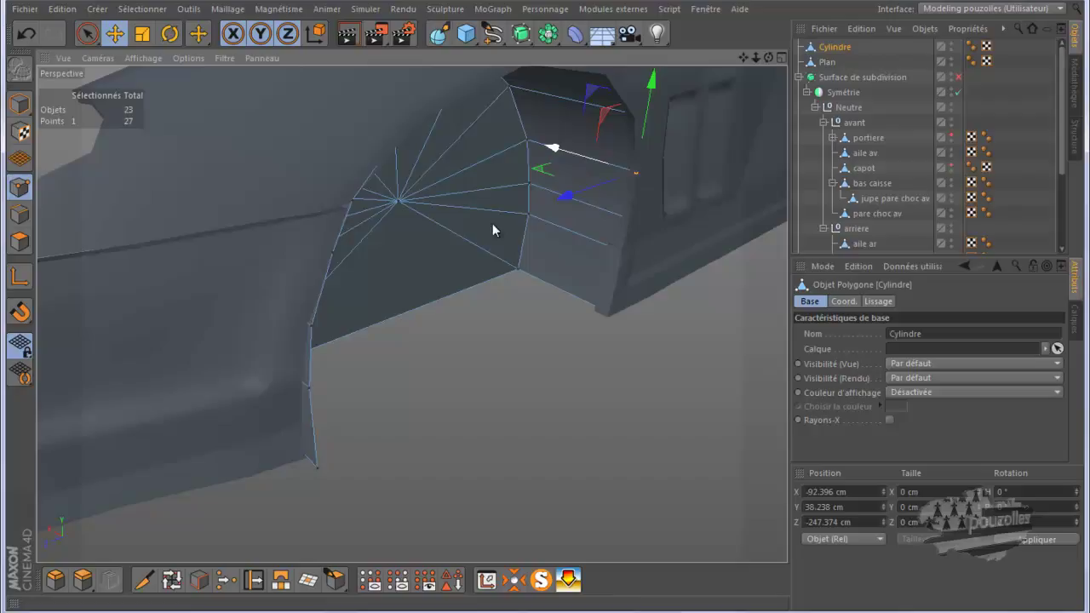
Slide the front and upper arch points to match the wheel opening, one at -95.019, 110.126, 205.626 cm
left_click(318, 465)
left_click_drag(298, 453, 274, 434)
left_click(287, 384)
mouse_move(275, 366)
left_mouse_down()
mouse_move(265, 358)
mouse_move(313, 338)
left_mouse_up()
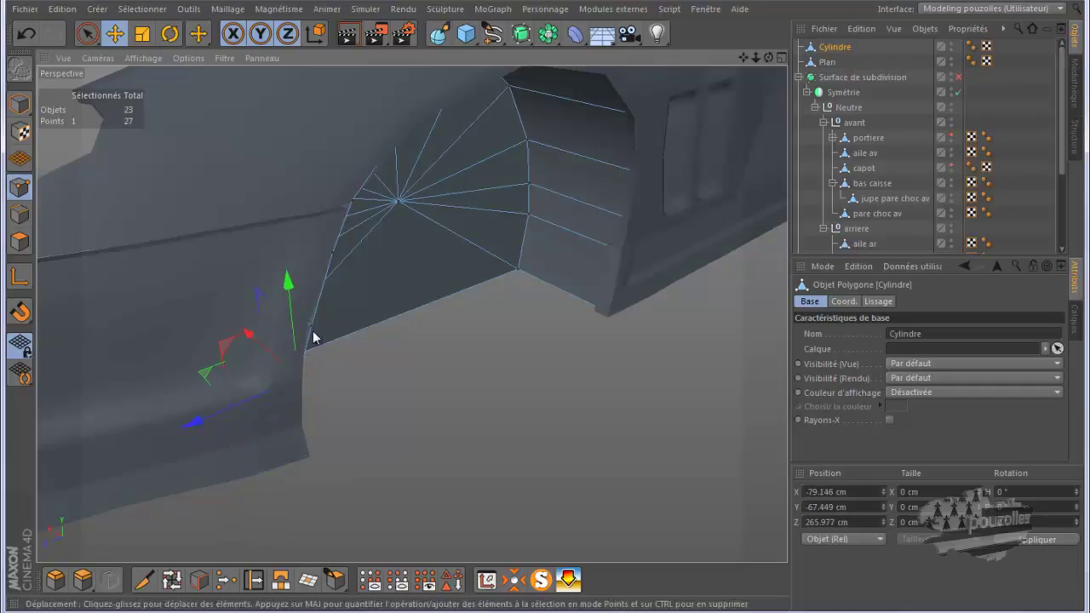
left_click(311, 327)
left_click_drag(272, 309, 306, 316)
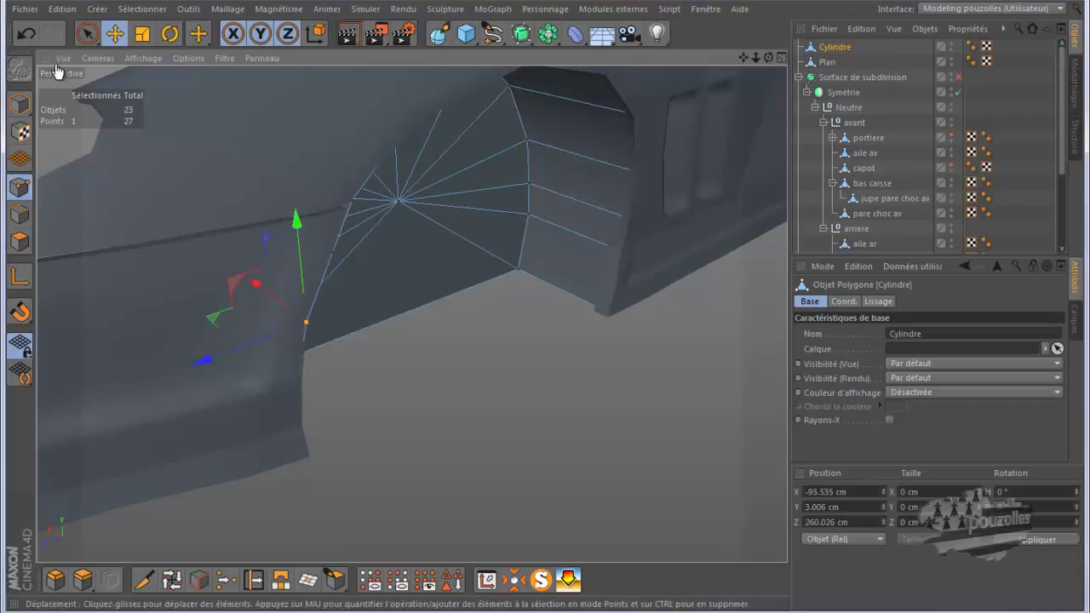
left_click(27, 34)
left_click_drag(281, 302, 274, 296)
left_click(333, 253)
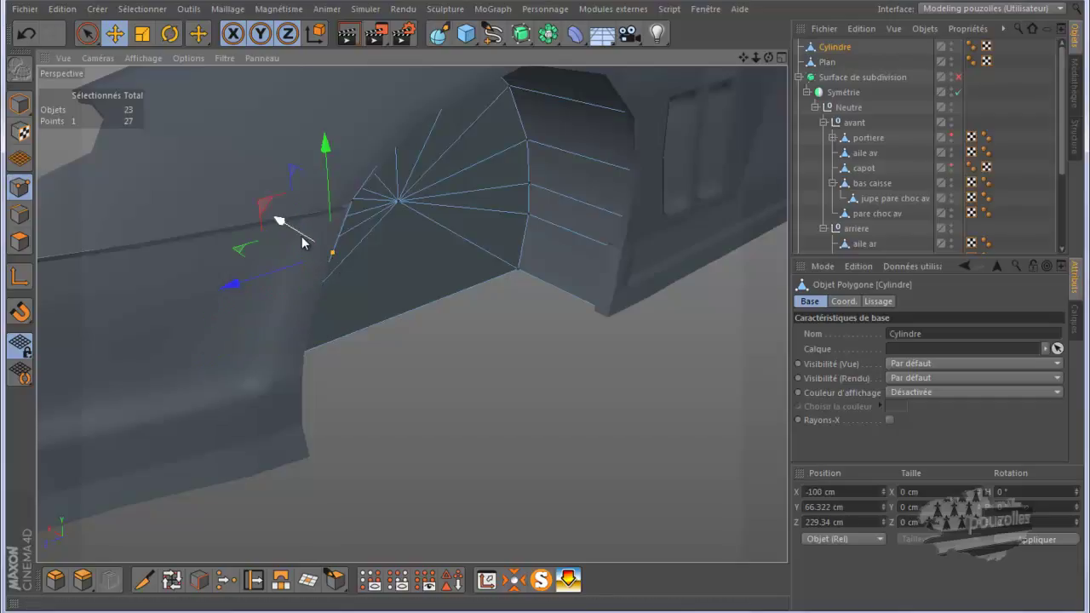
mouse_move(301, 239)
left_mouse_down()
mouse_move(356, 215)
mouse_move(321, 189)
left_mouse_up()
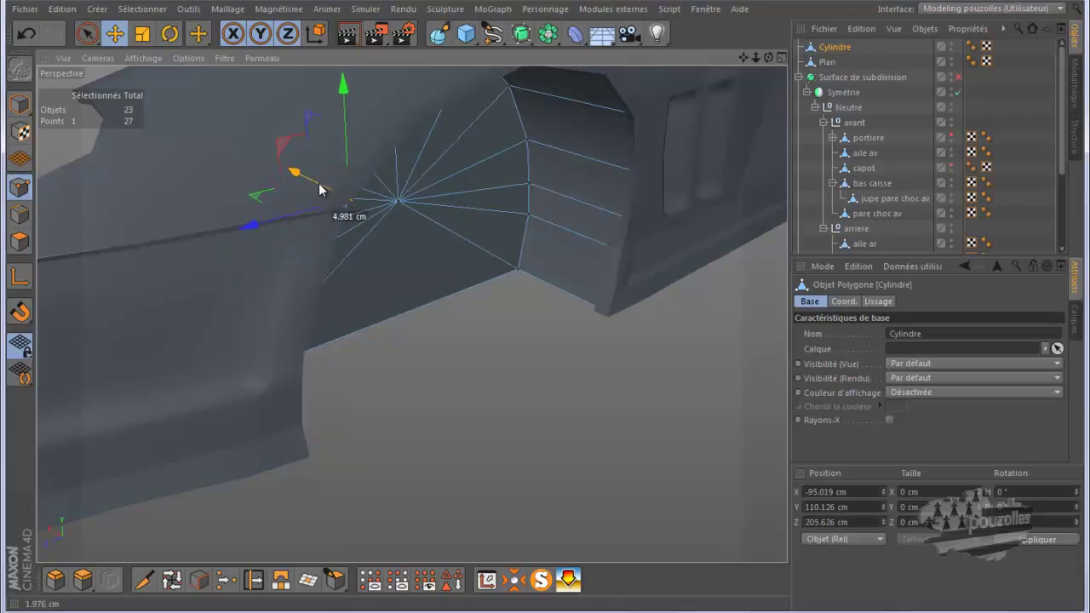
left_click_drag(413, 343, 432, 370, "alt")
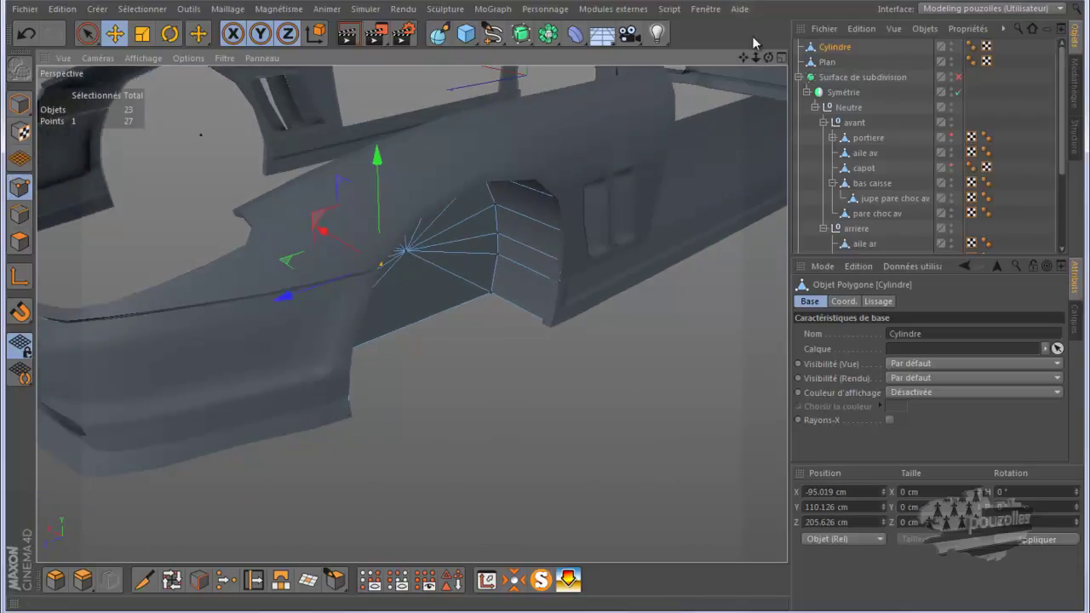
Push the cylinder's left rim point outward toward the wheel arch
left_click_drag(769, 62, 549, 314)
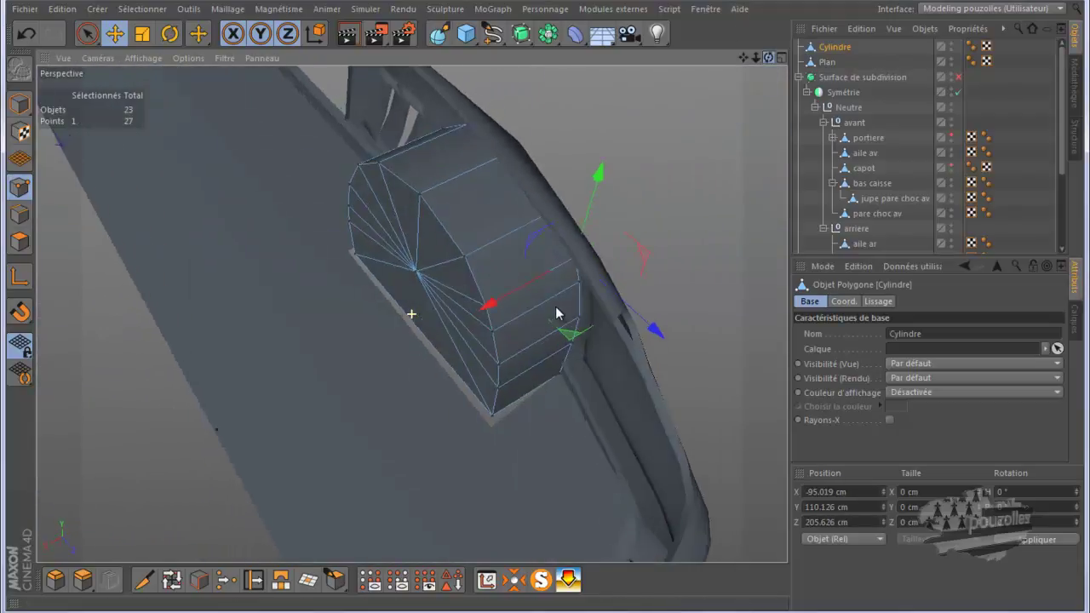
left_click_drag(549, 314, 545, 308)
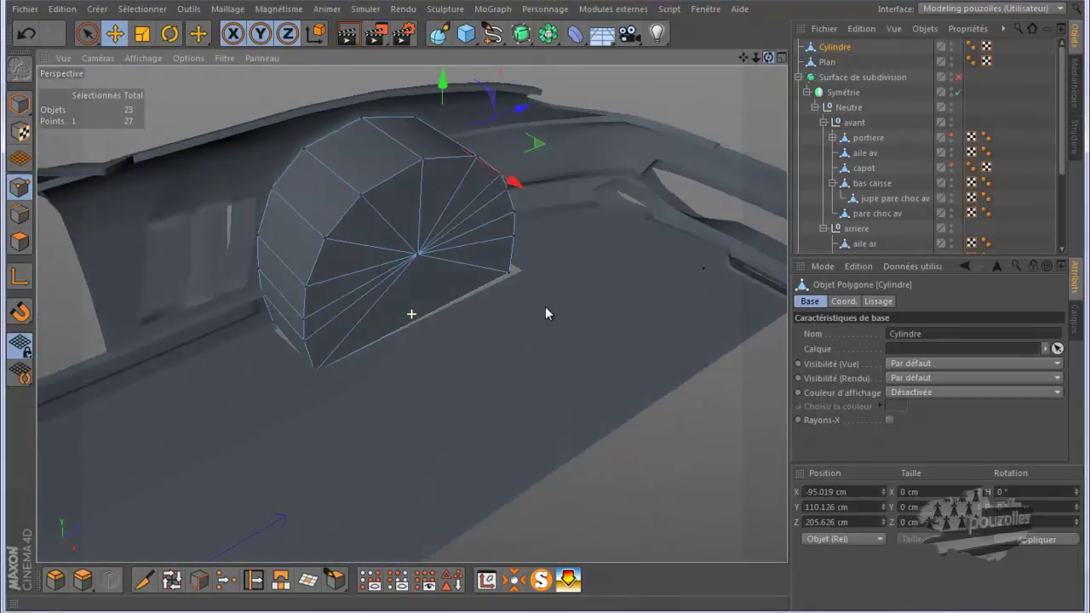
scroll(302, 152, "up", 3)
scroll(299, 151, "up", 3)
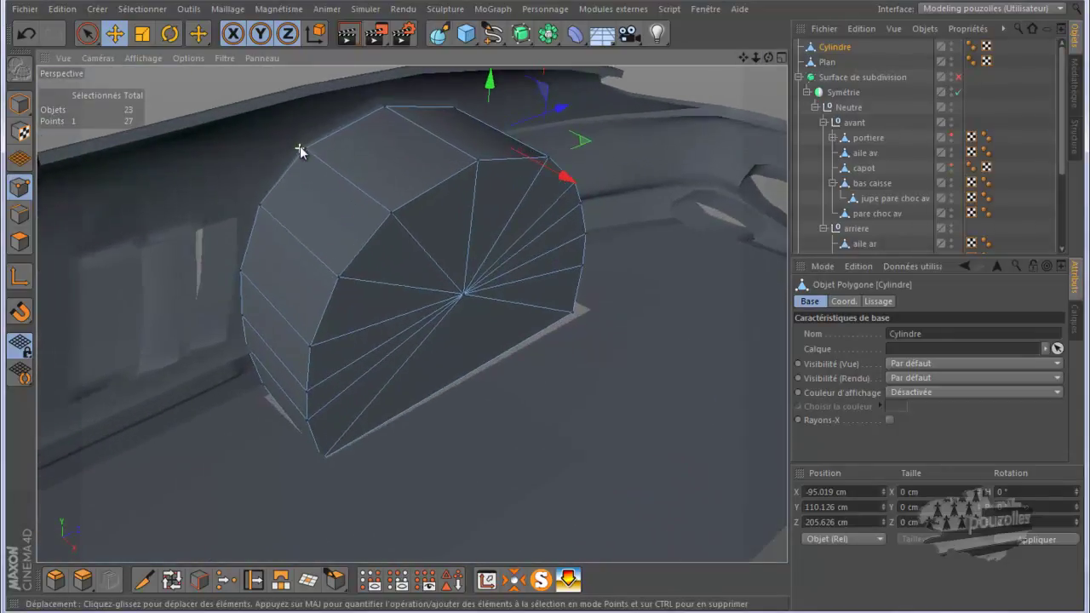
scroll(300, 151, "up", 3)
scroll(332, 132, "up", 3)
scroll(358, 115, "up", 2)
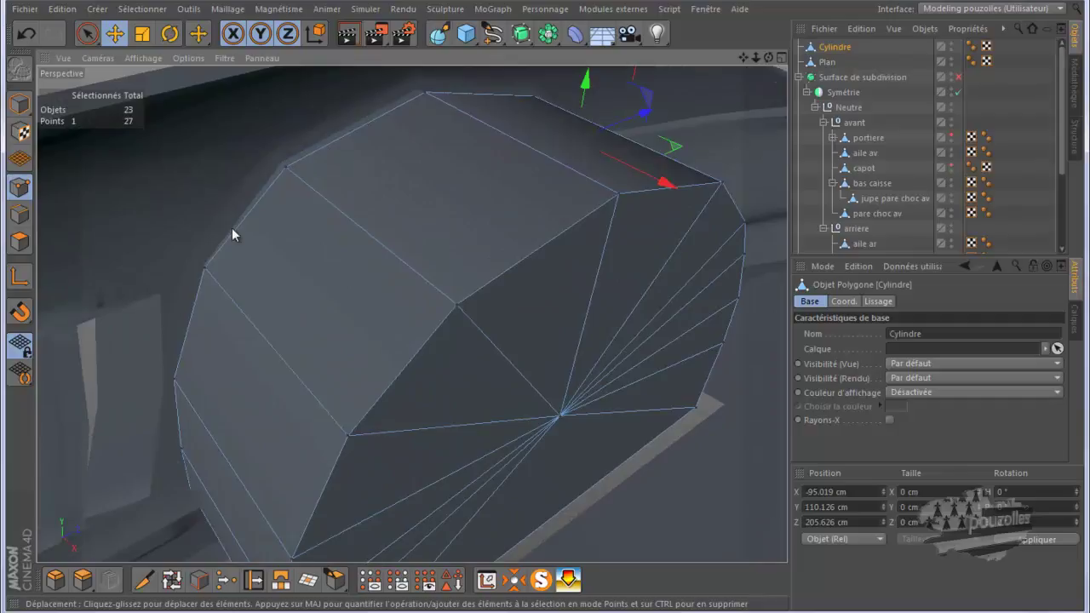
left_click(205, 267)
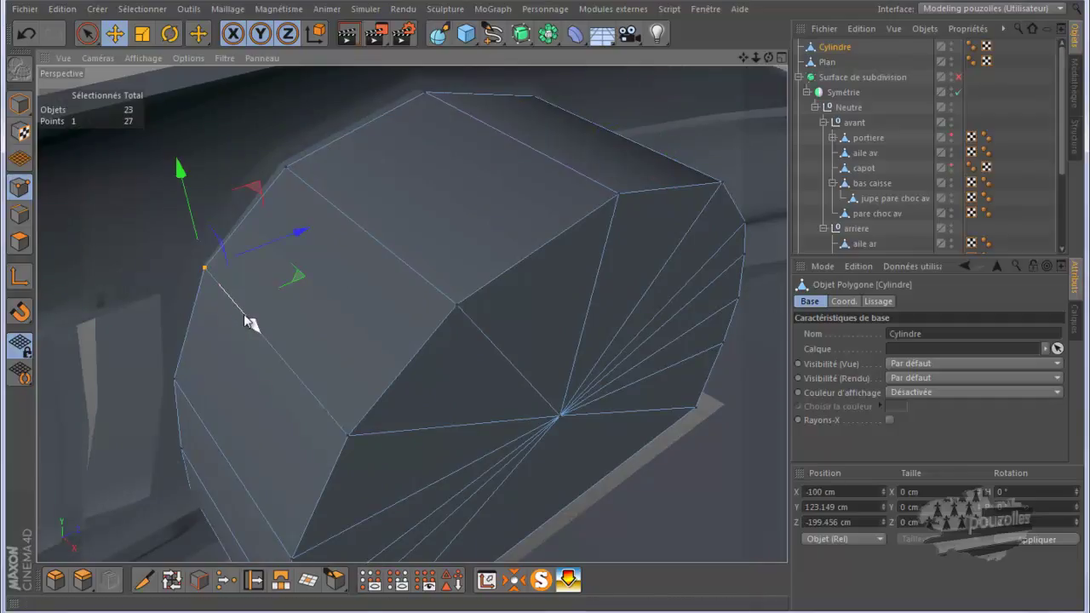
left_click_drag(245, 320, 241, 321)
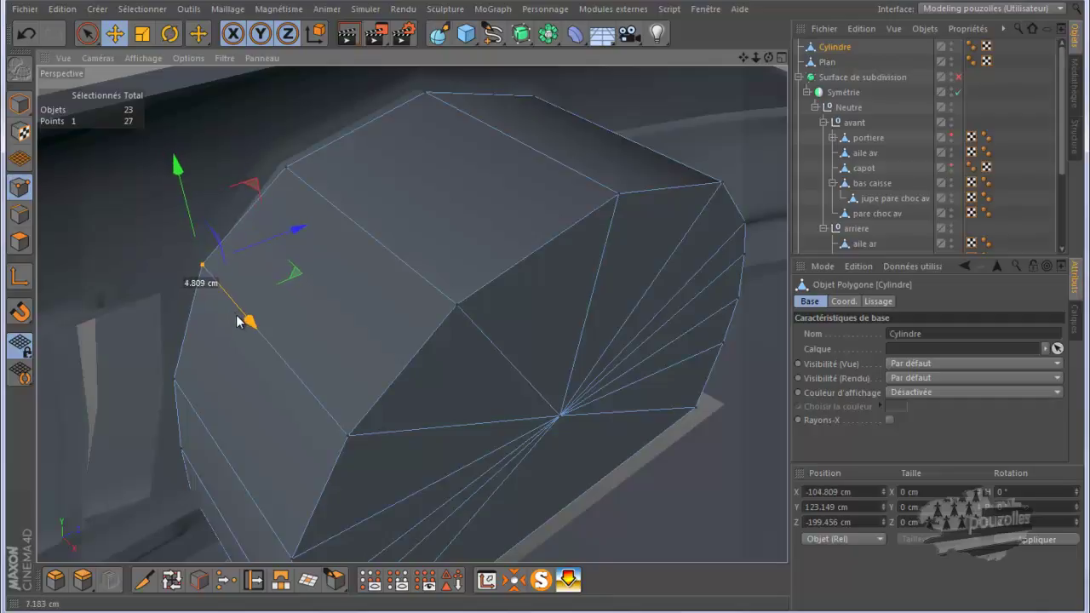
Move the upper-left and top rim vertices outward along X to fit the arch
left_click(286, 168)
left_click_drag(319, 200, 305, 193)
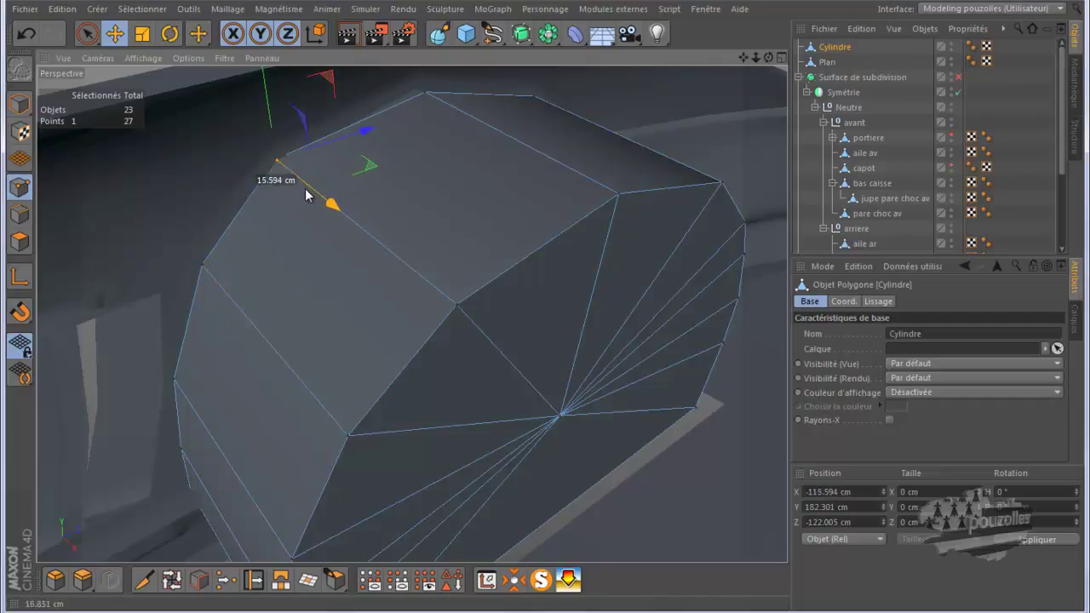
left_click(425, 91)
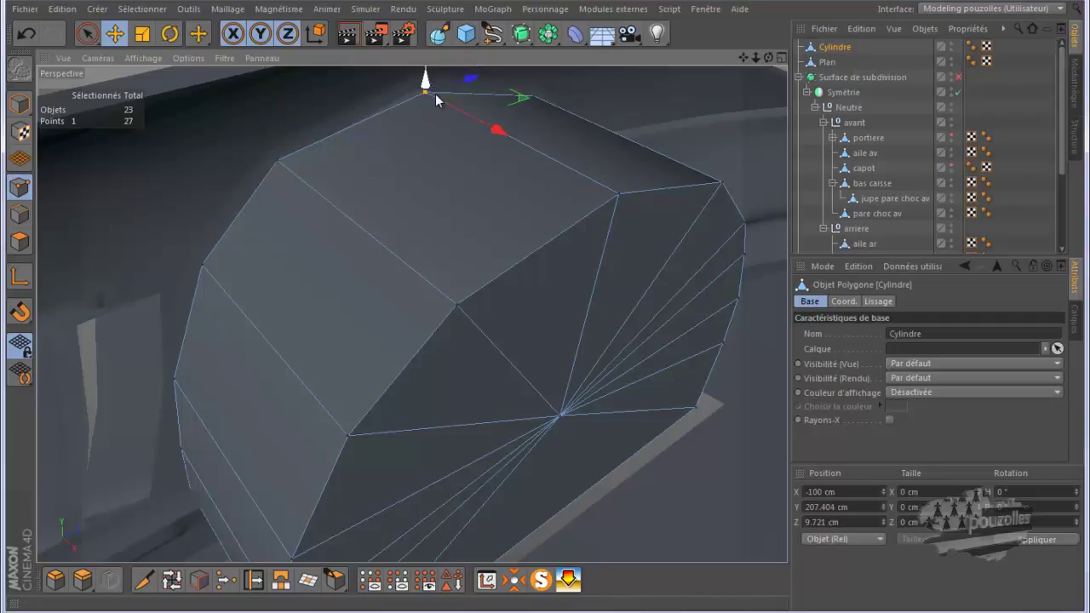
left_click_drag(462, 117, 449, 110)
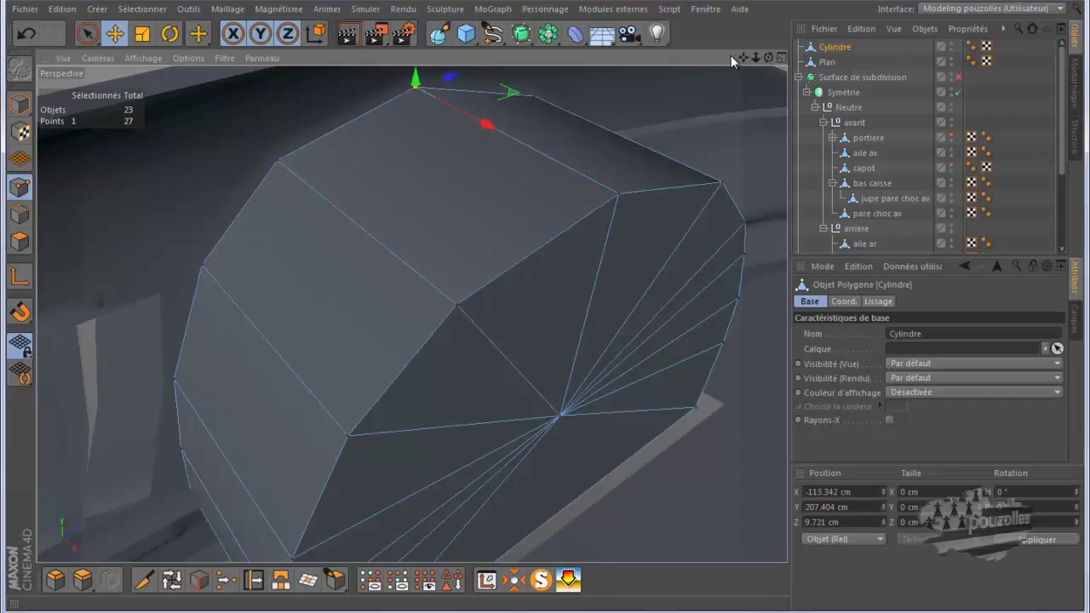
left_click_drag(544, 308, 530, 318, "alt")
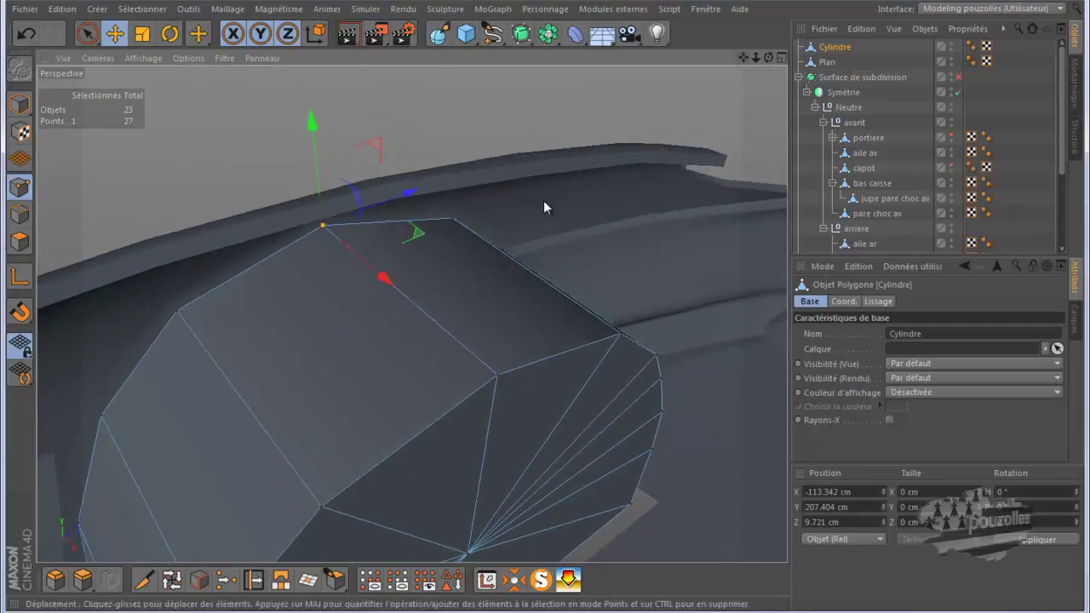
left_click(454, 218)
left_click_drag(484, 245, 478, 244)
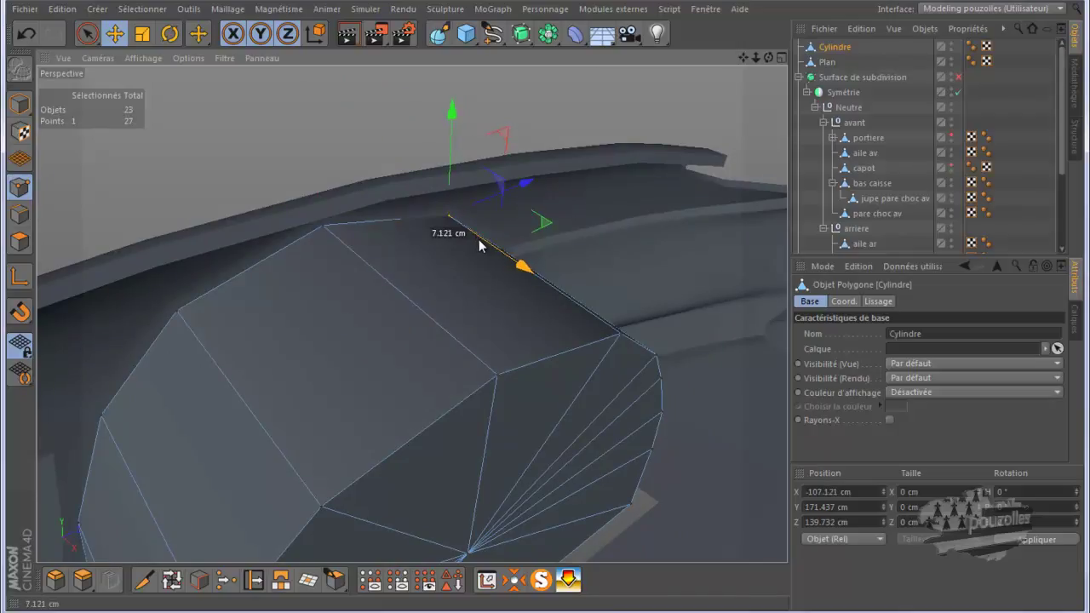
key("ctrl+z")
Deselect the points and reframe the view to check the whole cylinder inside the arch
mouse_move(766, 57)
left_mouse_down()
mouse_move(541, 314)
mouse_move(541, 304)
left_mouse_up()
left_click_drag(586, 192, 492, 231, "alt")
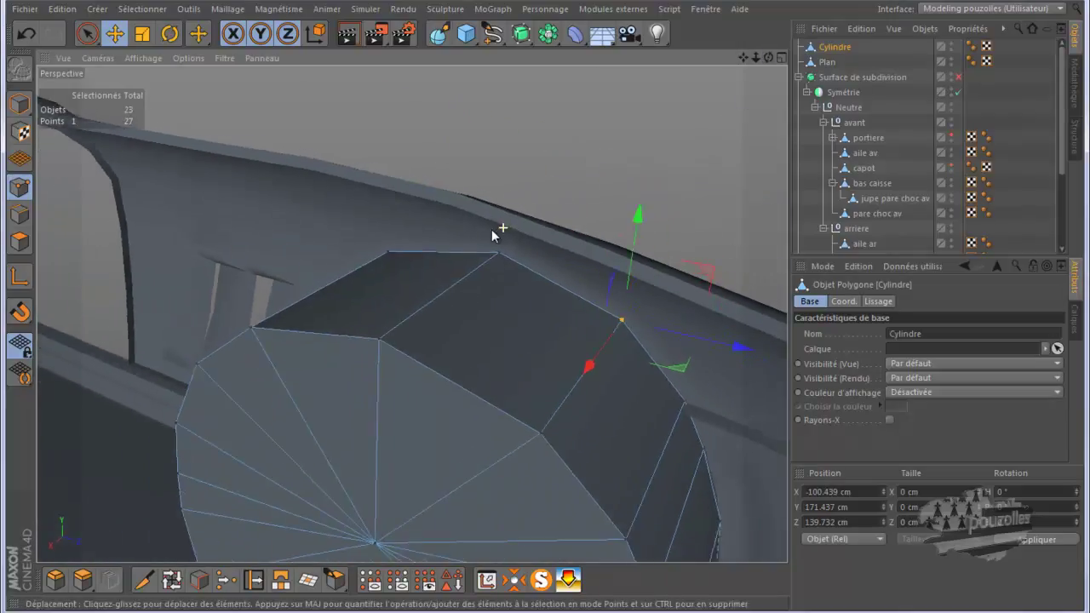
left_click(592, 144)
mouse_move(753, 64)
left_mouse_down()
mouse_move(518, 238)
mouse_move(391, 286)
mouse_move(377, 280)
left_mouse_up()
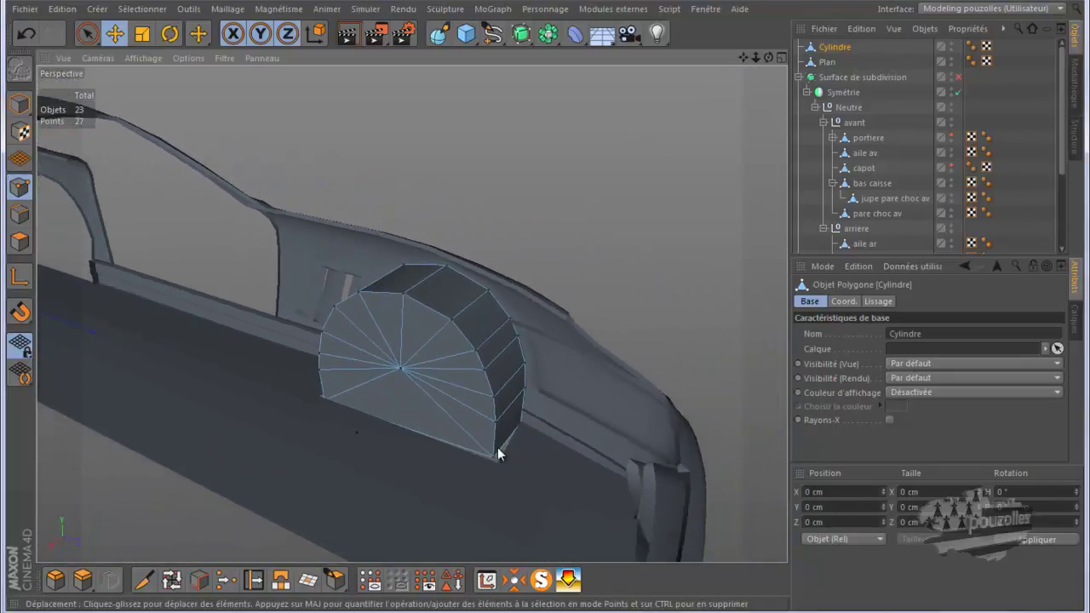
scroll(500, 464, "up", 2)
scroll(495, 470, "up", 2)
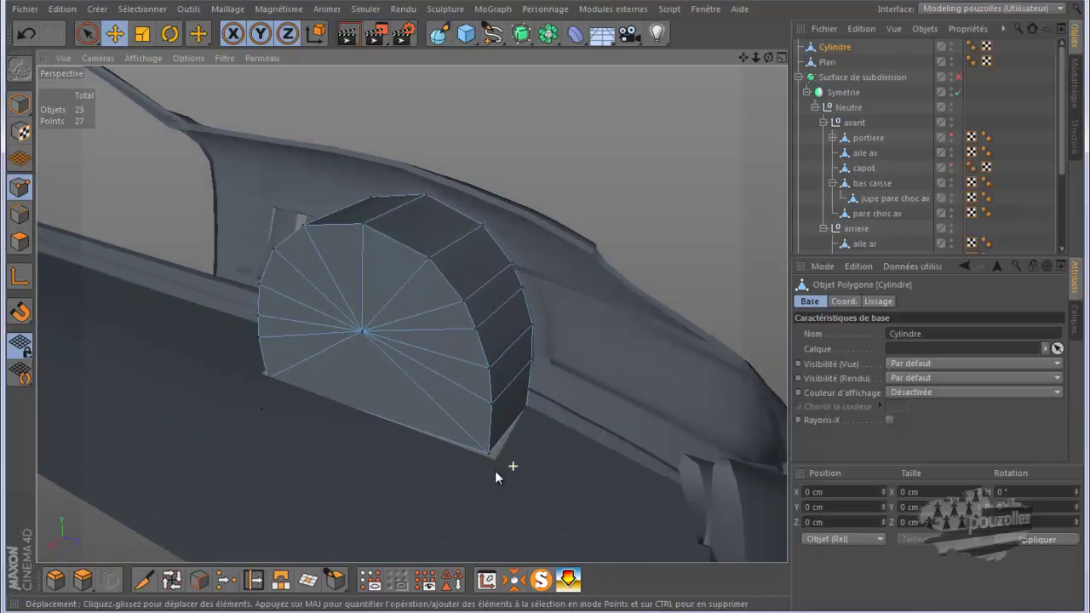
scroll(494, 466, "up", 2)
scroll(494, 468, "up", 2)
scroll(494, 467, "up", 2)
scroll(494, 465, "up", 2)
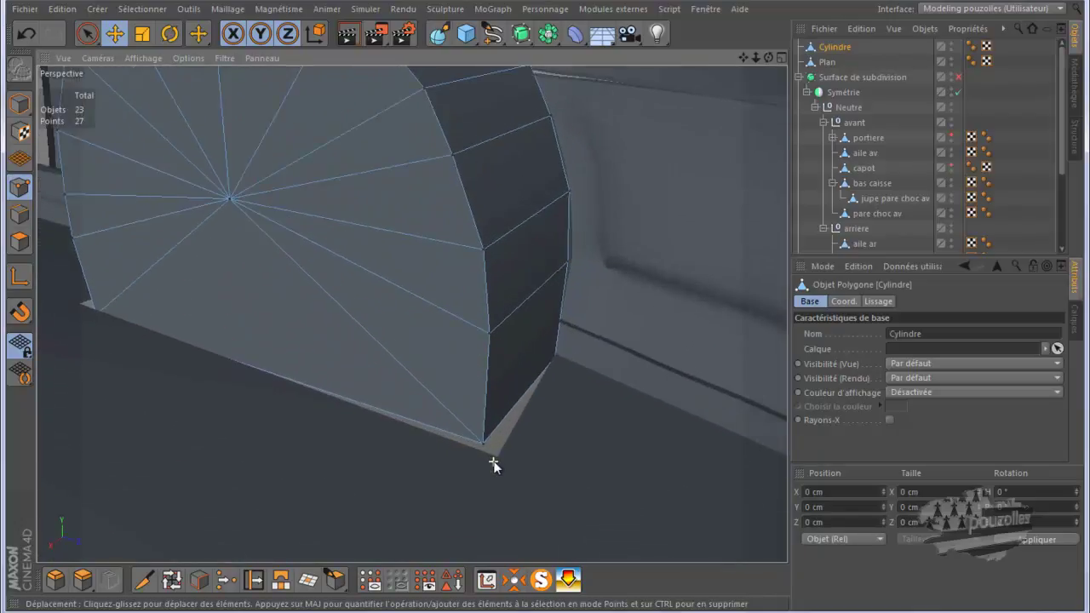
Select Plan and slide its first floor point to meet the cylinder base
left_click(827, 63)
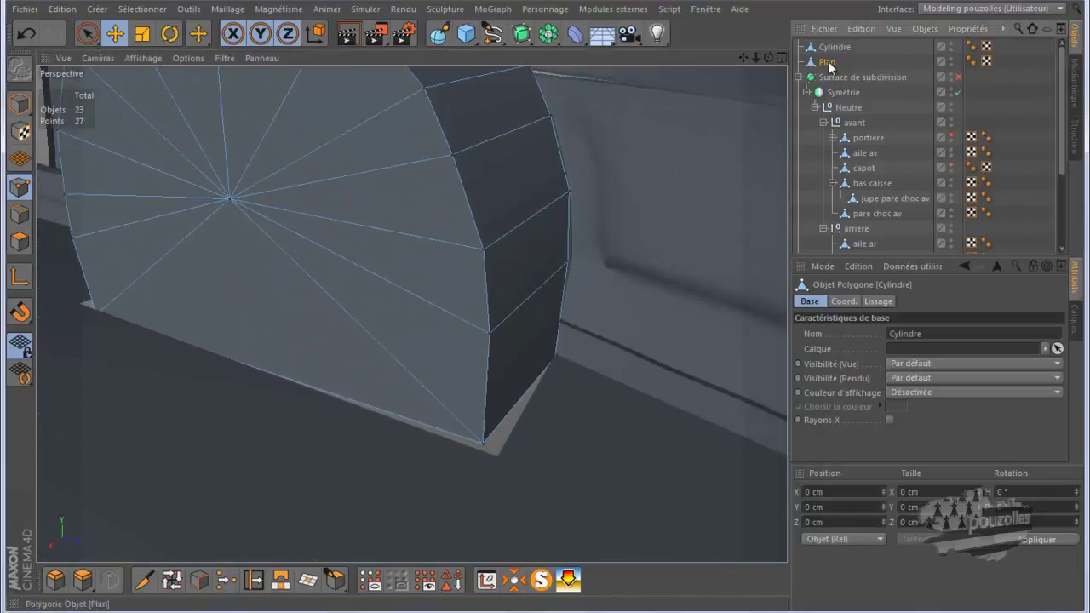
left_click(497, 459)
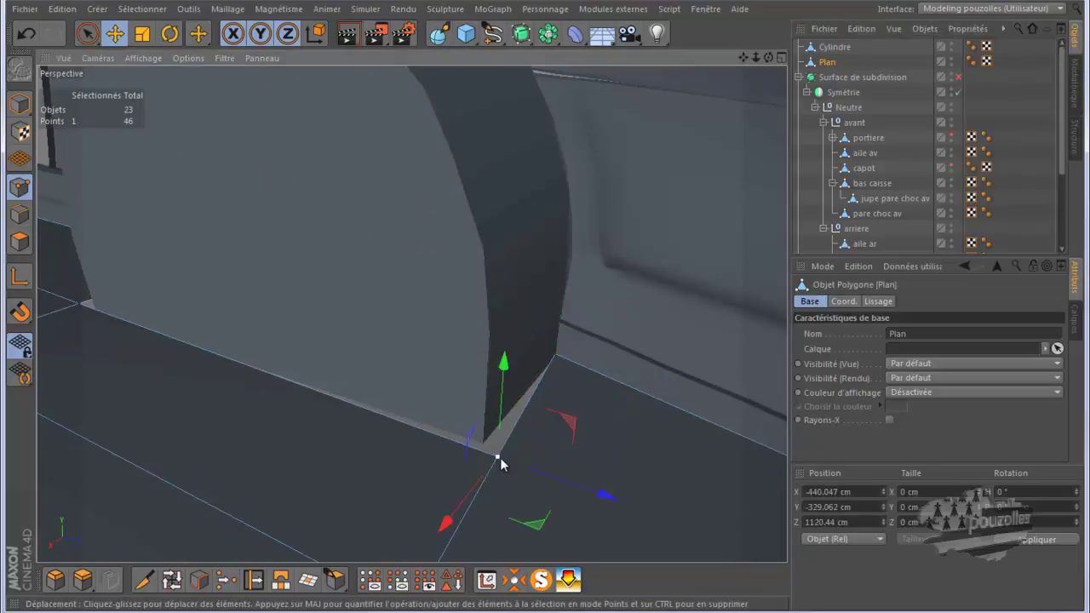
left_click_drag(562, 480, 537, 478)
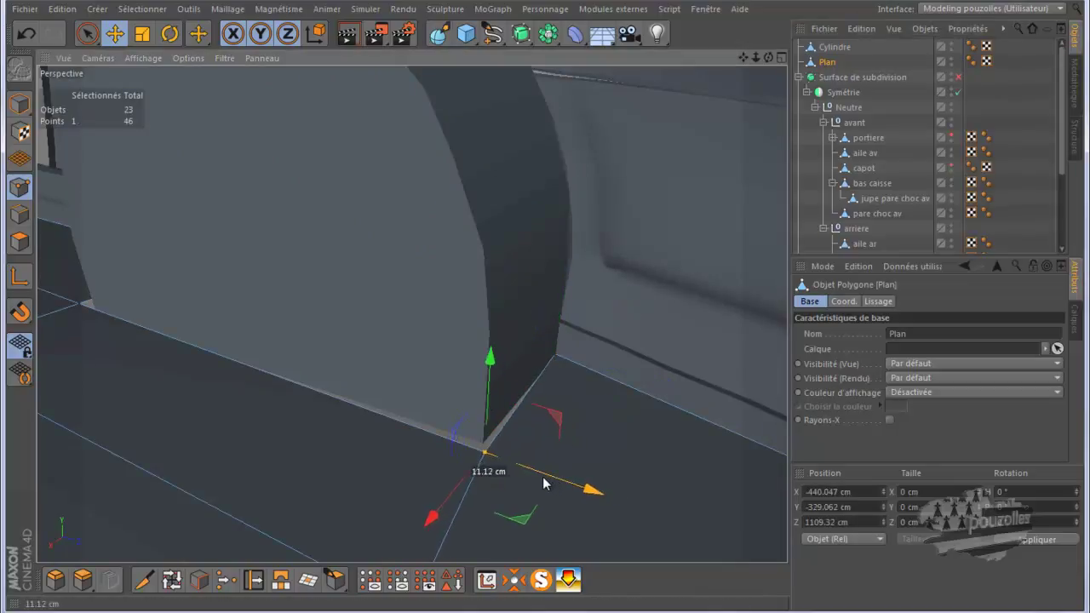
left_click_drag(423, 512, 429, 506)
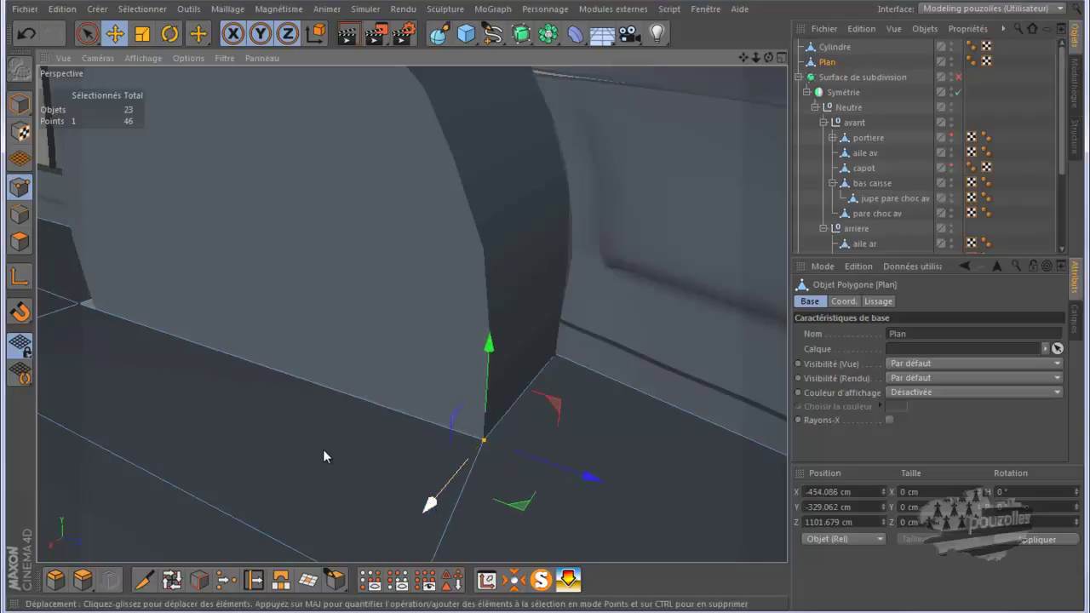
left_click_drag(658, 399, 449, 200, "alt")
left_click_drag(767, 59, 548, 311)
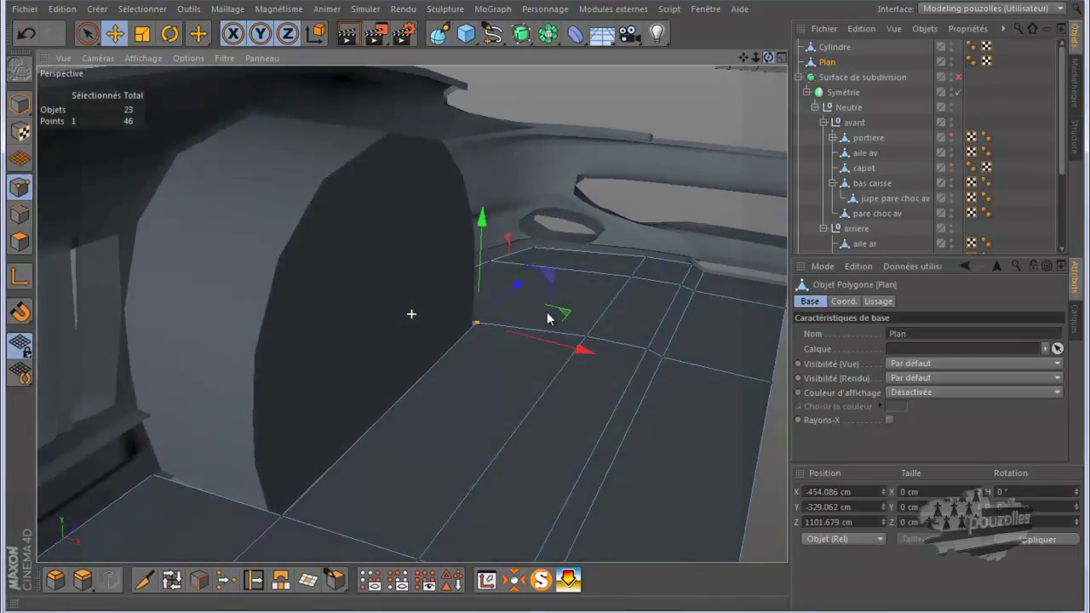
scroll(268, 517, "up", 3)
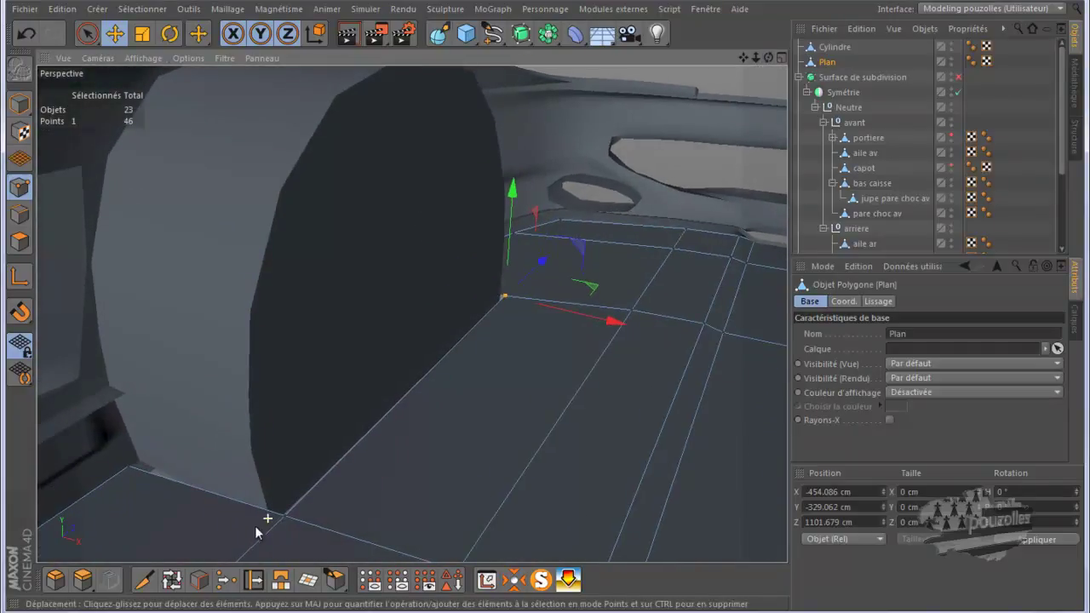
Move the floor corner points at both ends of the arch along X and Z to the cylinder
left_click(287, 517)
left_click_drag(349, 545, 307, 546)
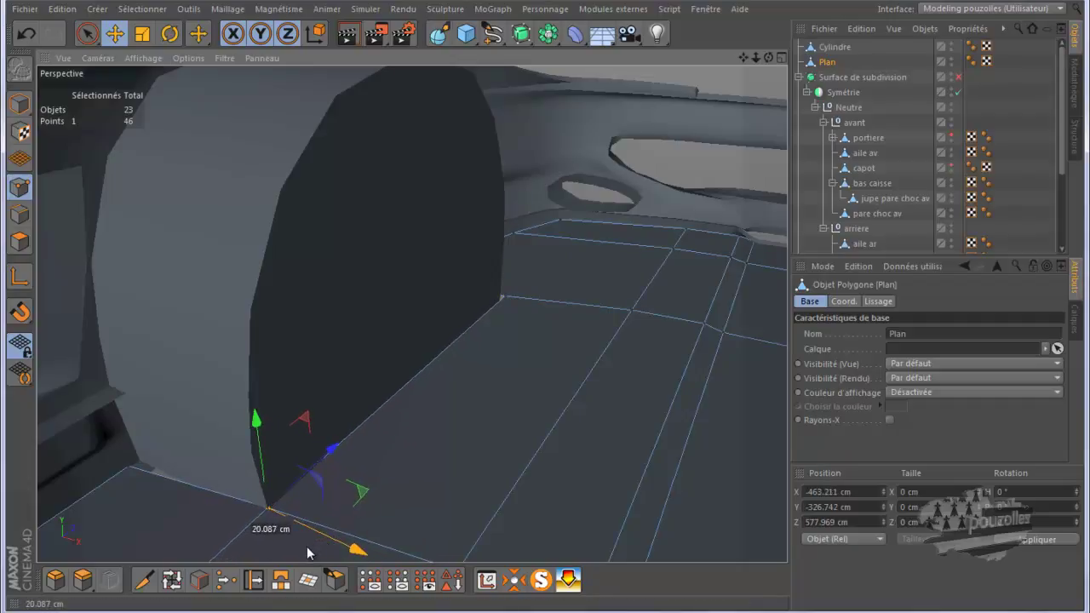
left_click(129, 466)
mouse_move(179, 445)
left_mouse_down()
mouse_move(173, 435)
mouse_move(193, 437)
left_mouse_up()
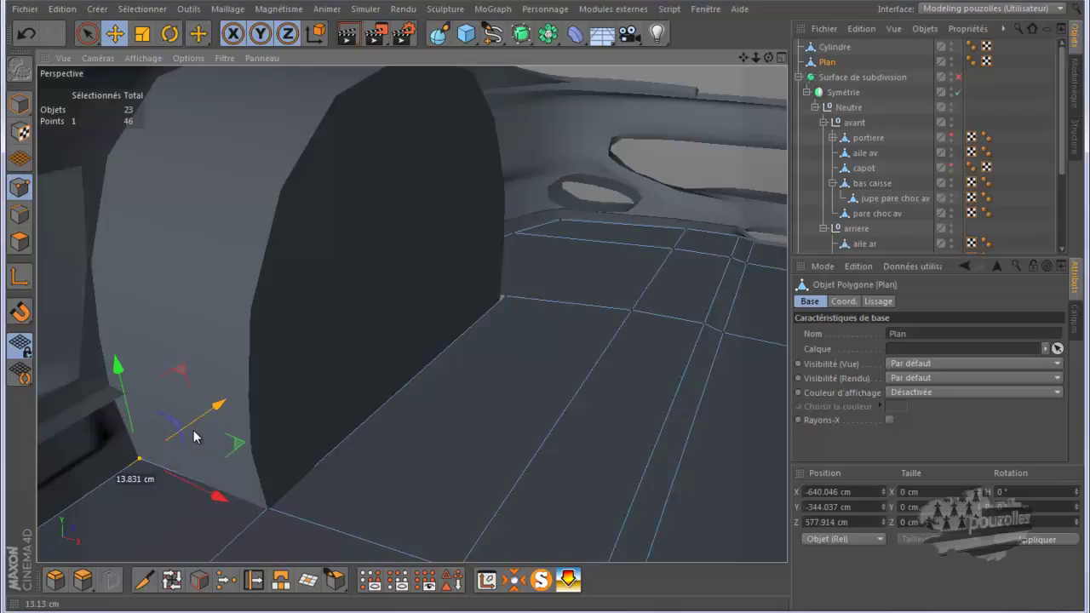
mouse_move(285, 440)
left_mouse_down("alt")
mouse_move(515, 392)
mouse_move(554, 308)
mouse_move(331, 389)
mouse_move(312, 388)
mouse_move(254, 312)
mouse_move(272, 303)
mouse_move(267, 319)
left_mouse_up("alt")
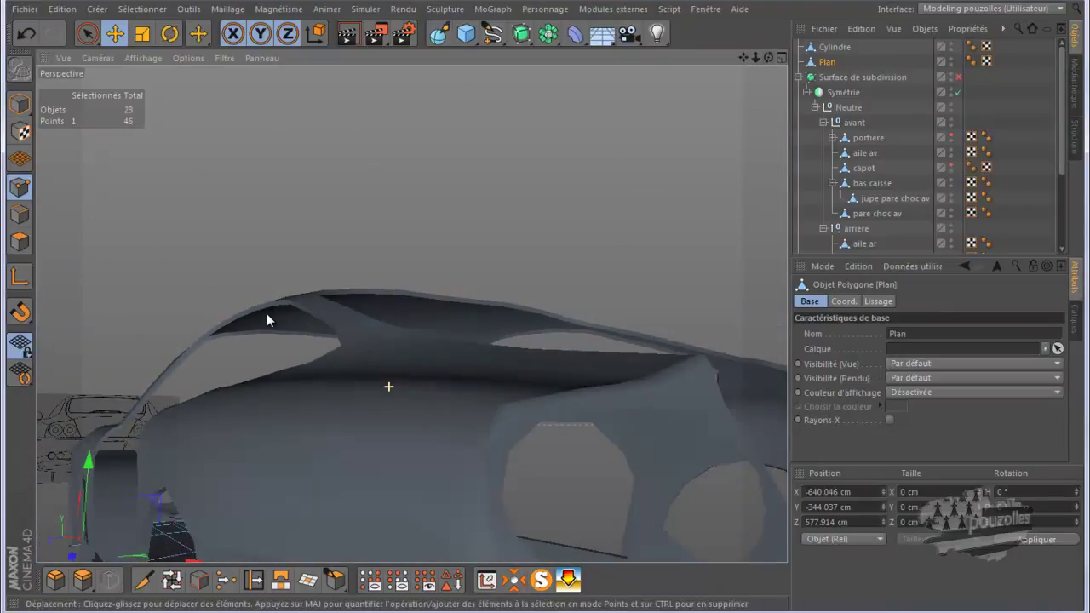
Frame the full car side, re-enable Surface de subdivision, and select Cylindre
scroll(266, 319, "down", 3)
scroll(270, 320, "down", 3)
scroll(282, 323, "down", 2)
scroll(286, 327, "down", 2)
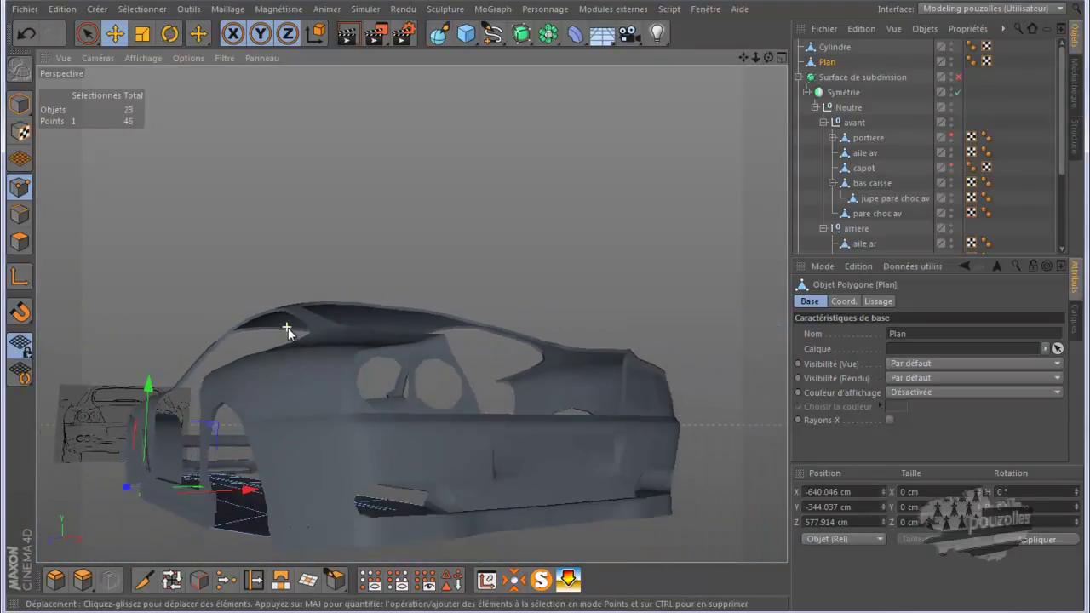
mouse_move(768, 57)
left_mouse_down()
mouse_move(567, 316)
mouse_move(548, 314)
mouse_move(740, 75)
mouse_move(672, 145)
mouse_move(684, 171)
left_mouse_up()
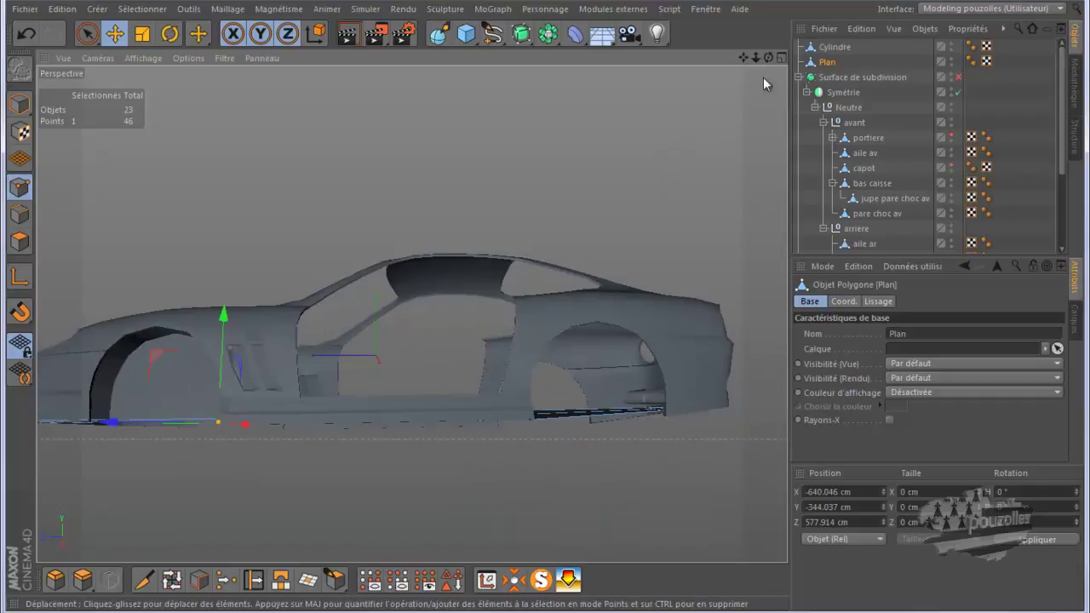
left_click_drag(739, 57, 547, 309)
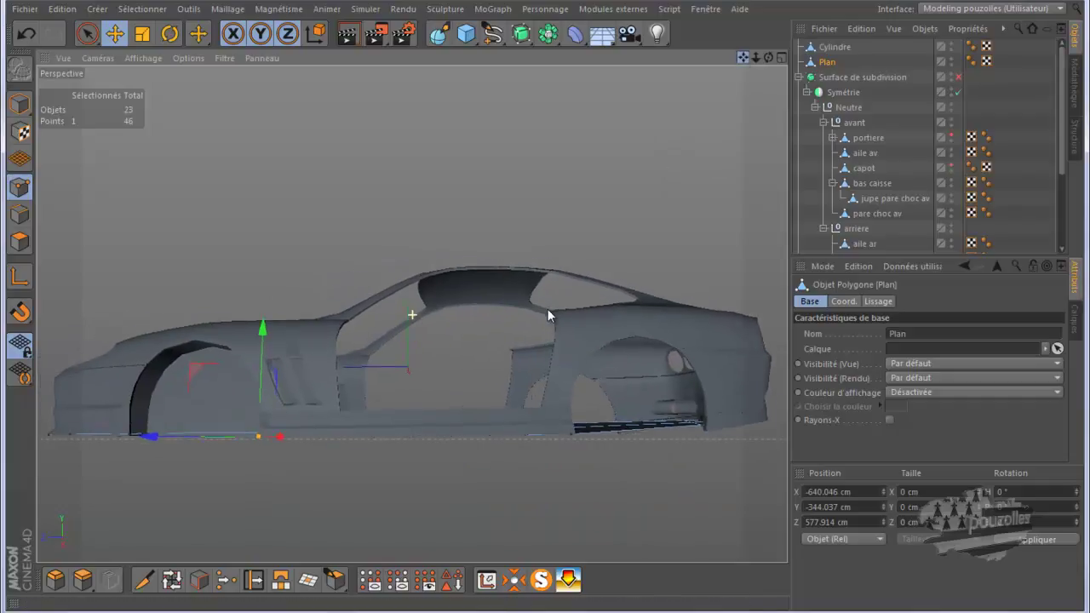
left_click(956, 78)
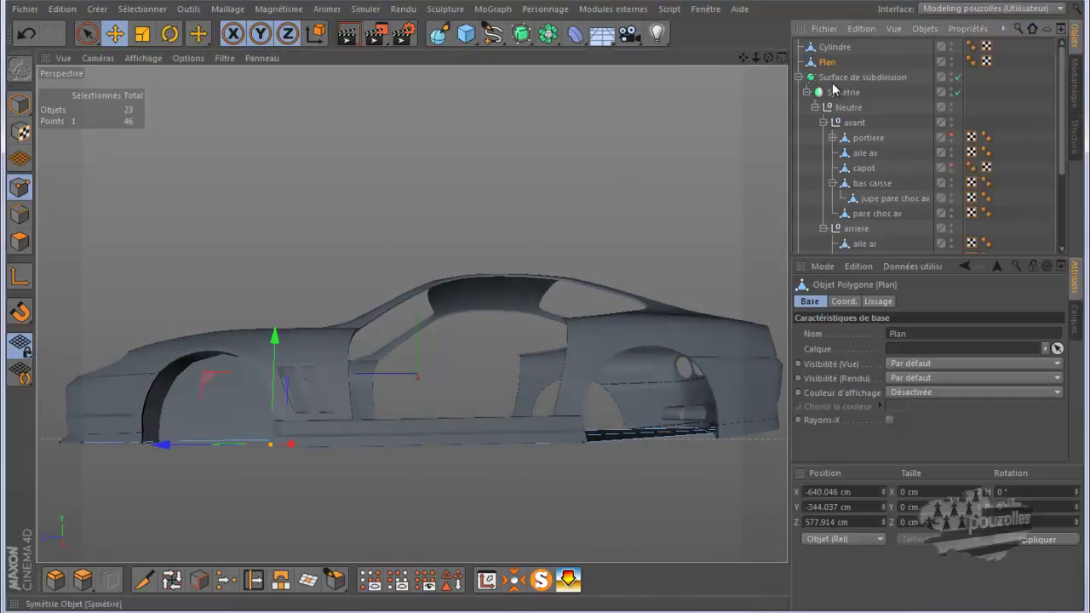
left_click(831, 47)
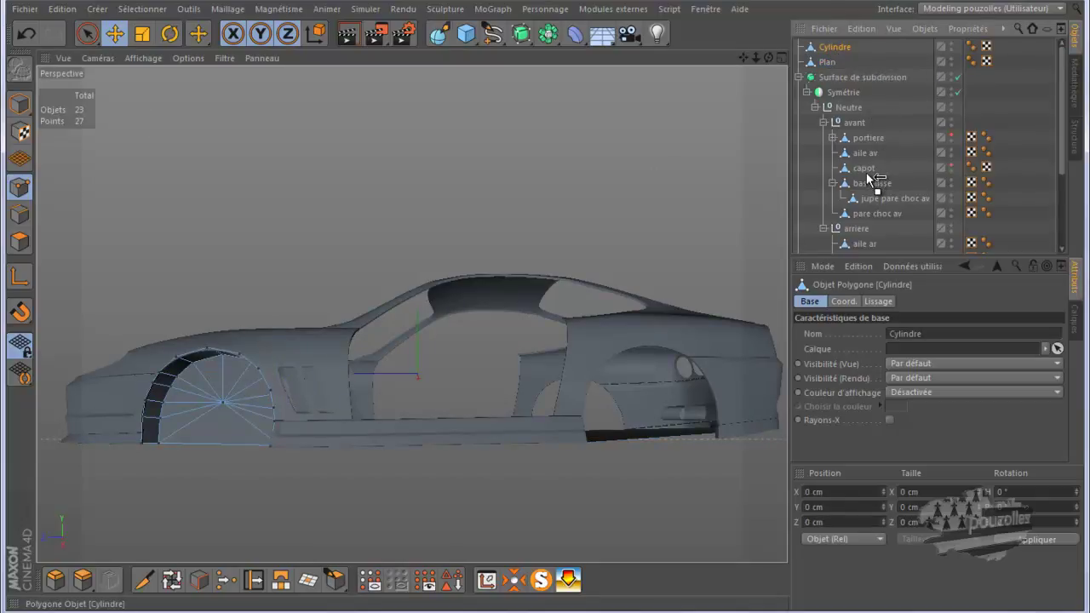
Place Cylindre in the avant group below capot and render a preview of the car
left_click_drag(868, 176, 866, 174)
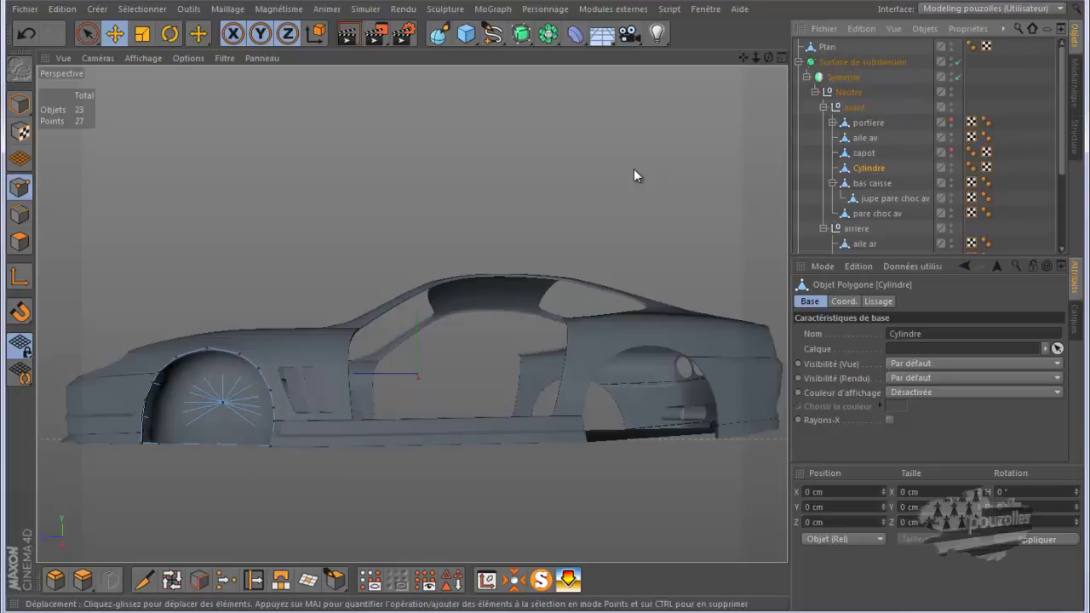
scroll(128, 418, "up", 3)
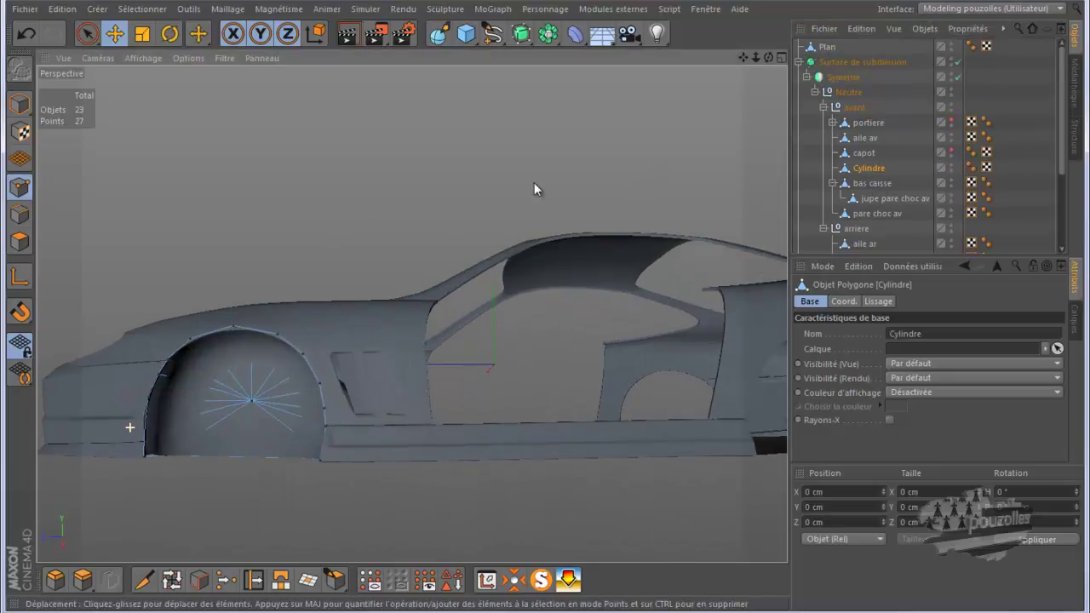
left_click_drag(767, 59, 767, 61)
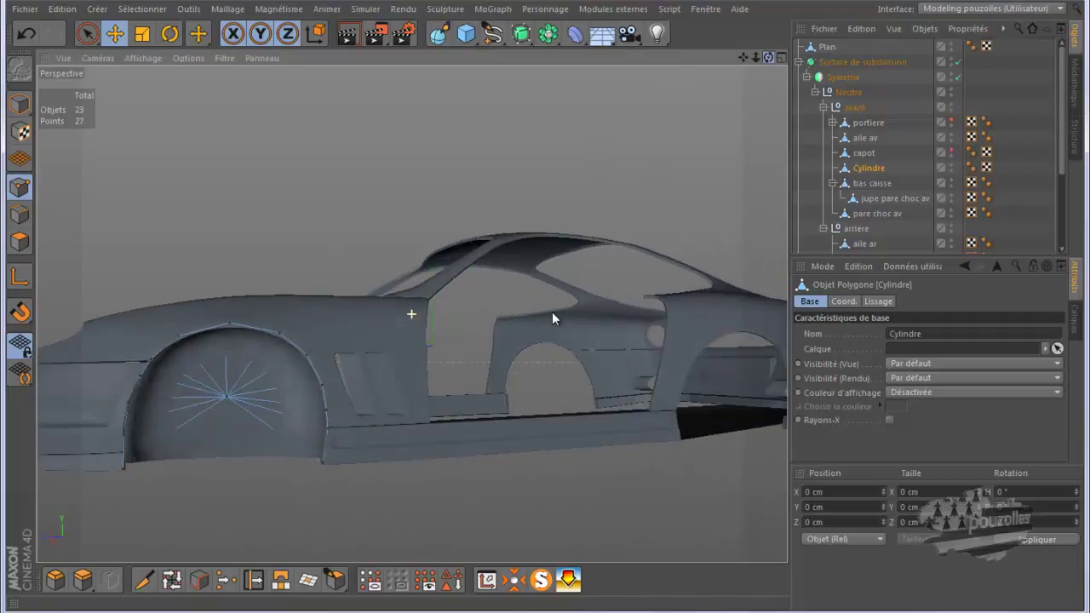
scroll(471, 442, "down", 3)
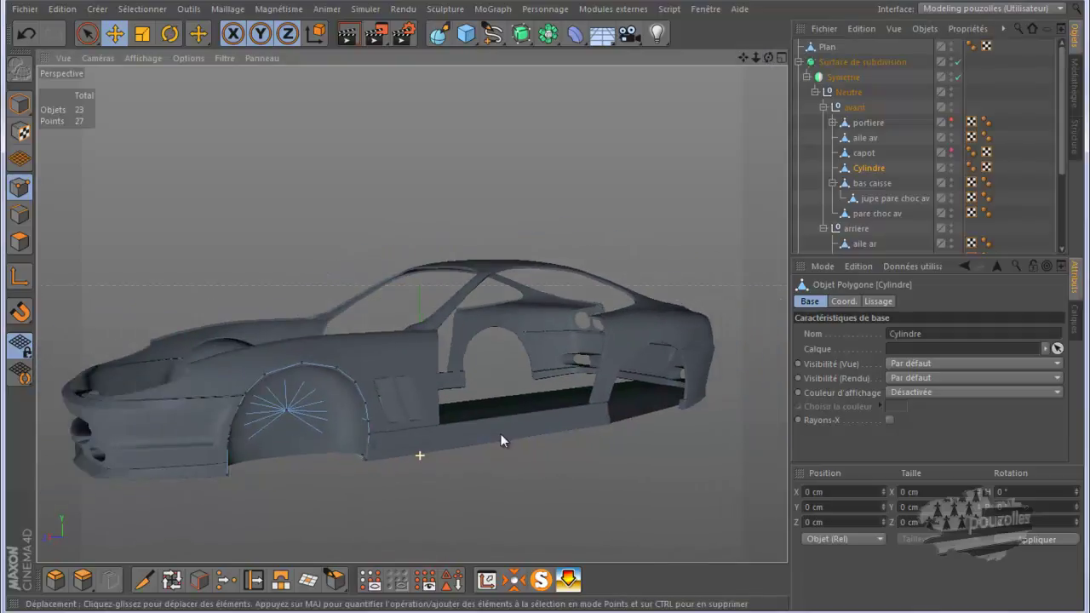
left_click_drag(500, 434, 443, 358, "alt")
left_click(348, 36)
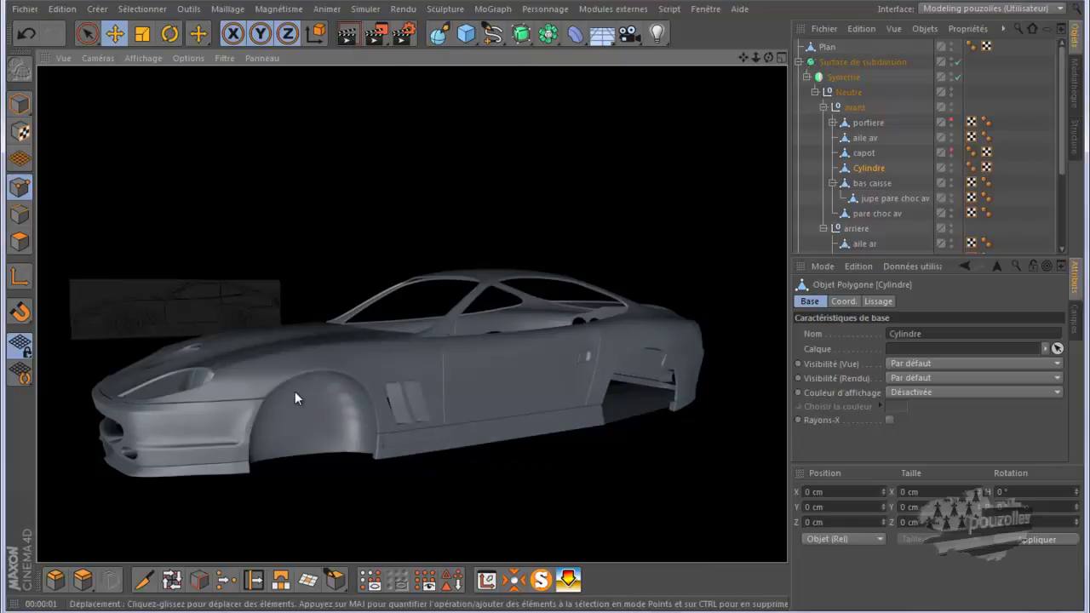
Zoom in on the front wheel arch in the editor view
scroll(309, 376, "up", 3)
scroll(309, 375, "up", 3)
scroll(331, 360, "up", 3)
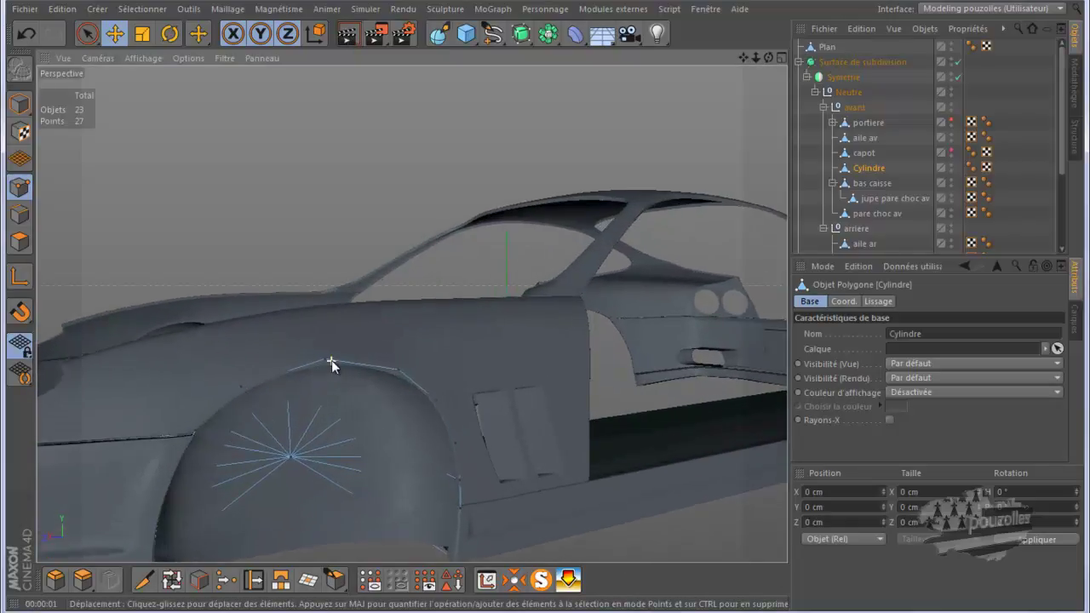
scroll(331, 360, "up", 2)
scroll(331, 361, "up", 2)
scroll(332, 360, "up", 1)
scroll(331, 360, "up", 1)
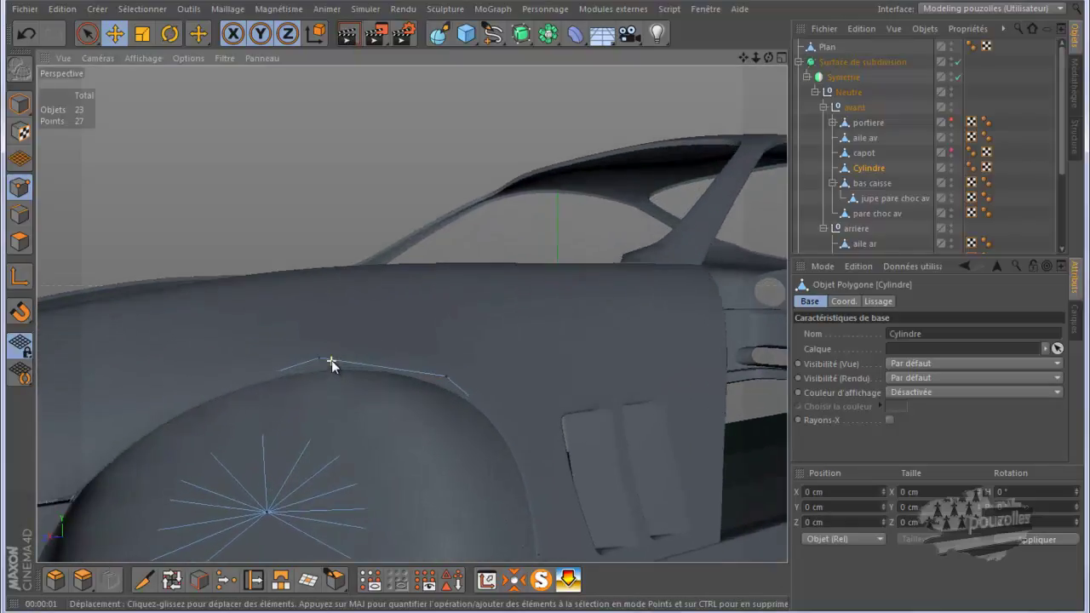
scroll(332, 360, "up", 1)
Move the Cylindre outline points onto the curved front wheel-arch edge, one at -80.598, -86.587, -266.512 cm
left_click(316, 359)
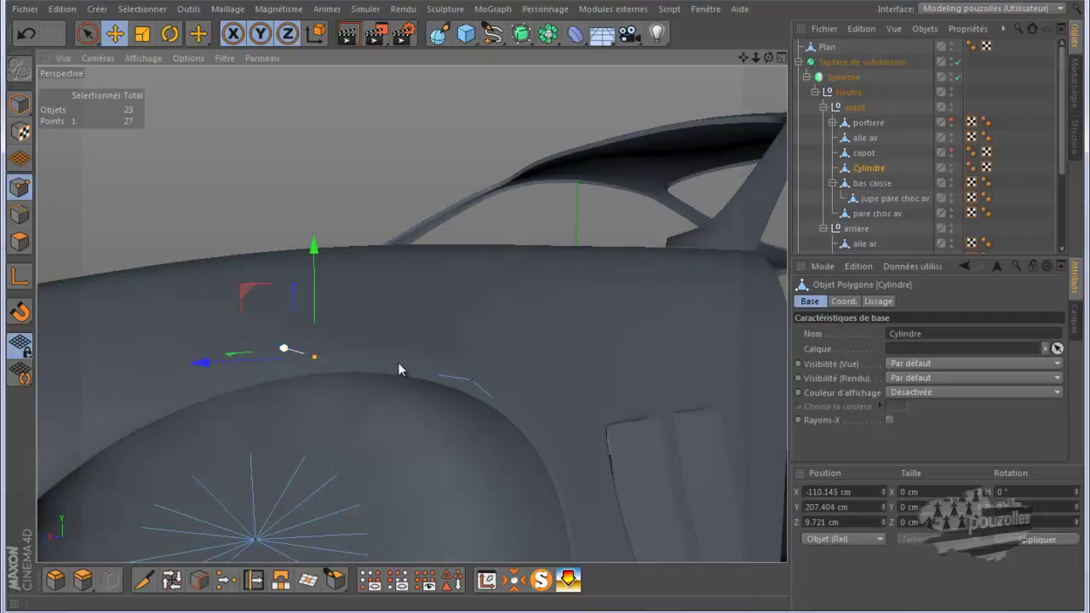
mouse_move(472, 382)
left_mouse_down()
mouse_move(455, 377)
mouse_move(593, 349)
mouse_move(574, 348)
left_mouse_up()
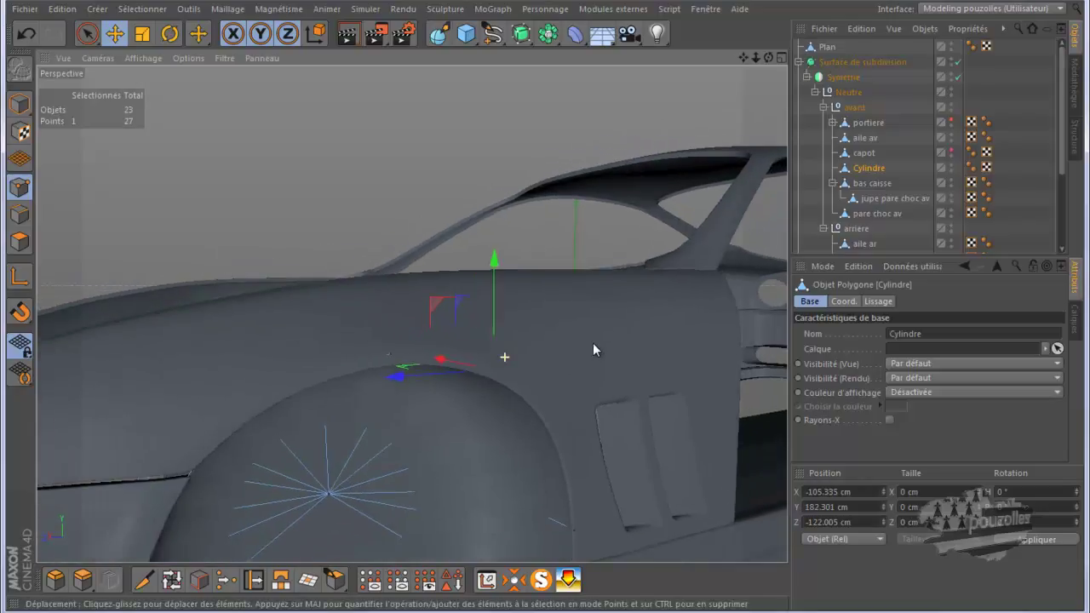
mouse_move(424, 352)
left_mouse_down()
mouse_move(377, 347)
mouse_move(412, 362)
left_mouse_up()
left_click_drag(345, 381, 313, 377)
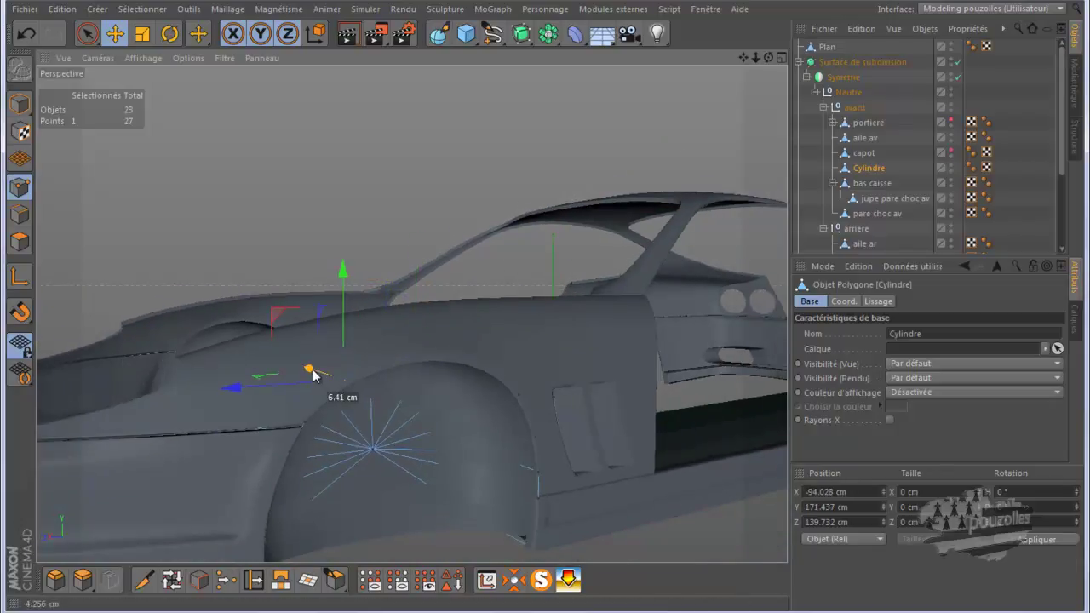
left_click(539, 472)
left_click_drag(511, 468, 506, 474)
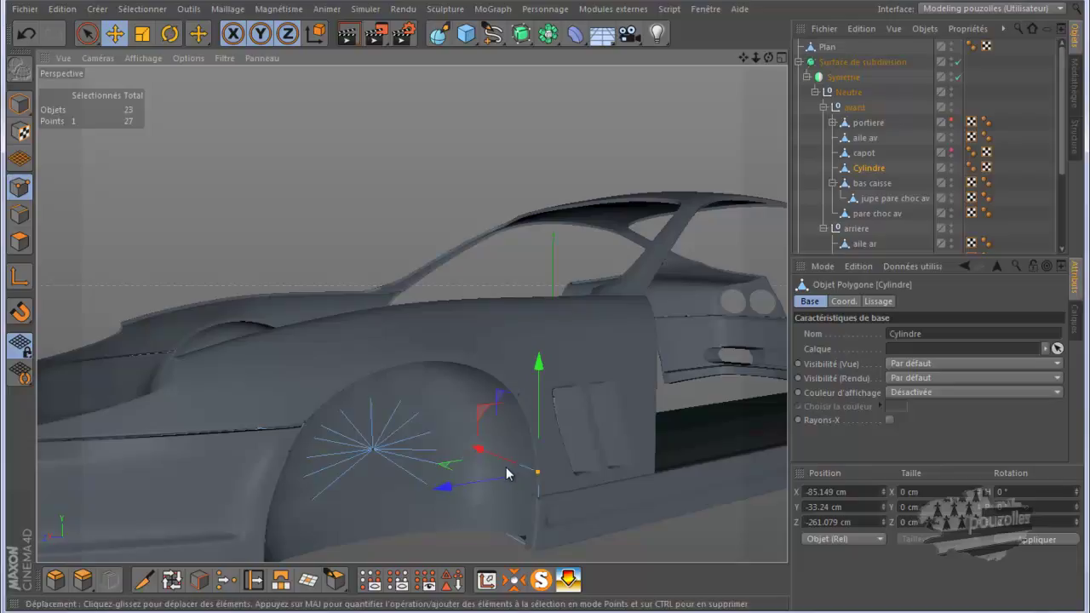
left_click(539, 499)
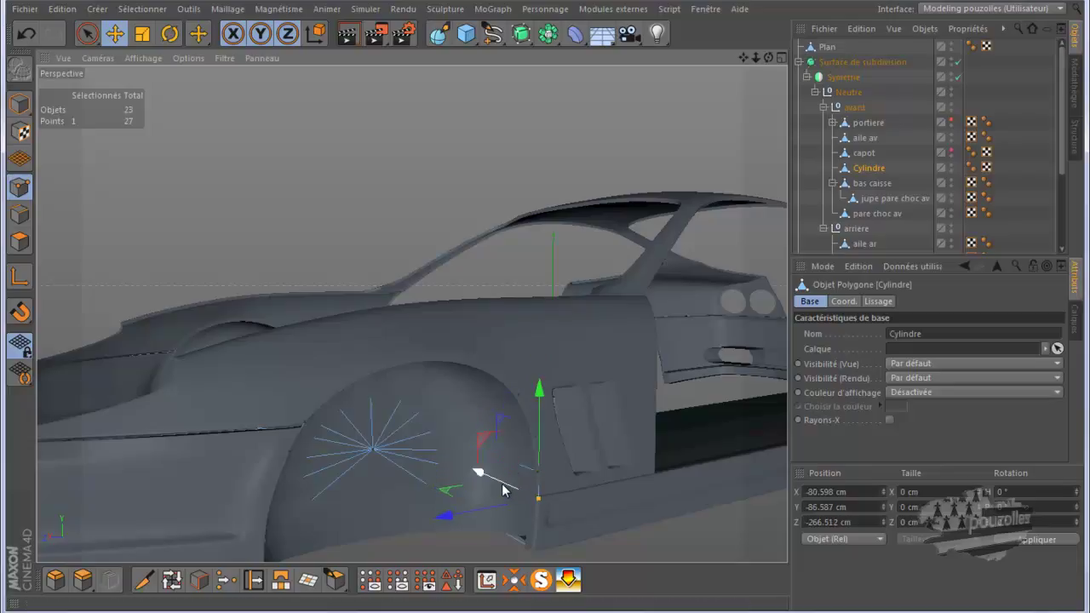
Render test previews of the reshaped front wheel arch, including a close-up
left_click(344, 44)
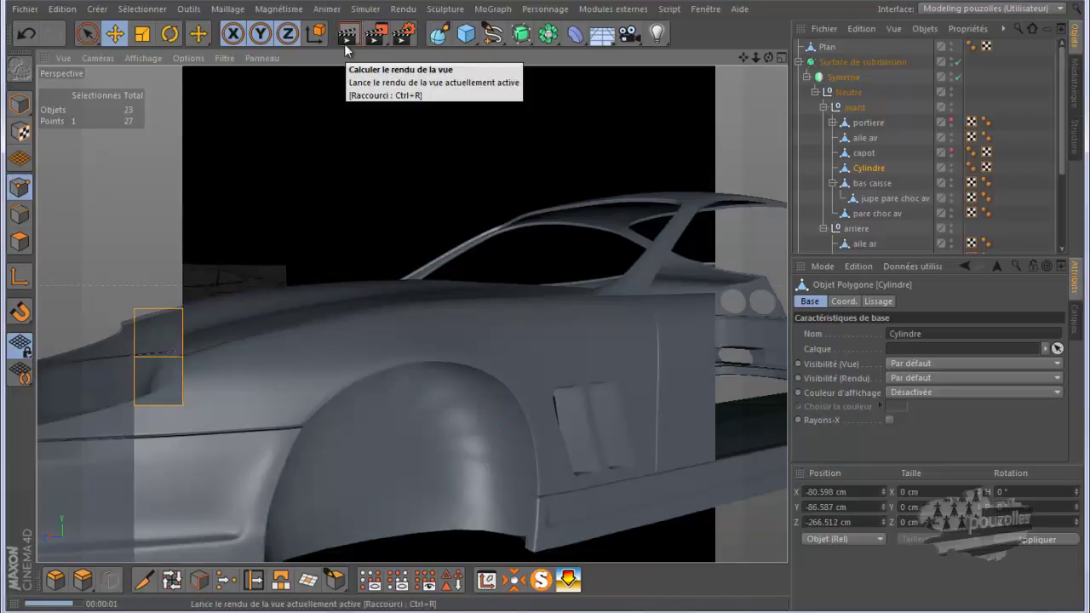
scroll(553, 507, "up", 2)
scroll(545, 501, "up", 2)
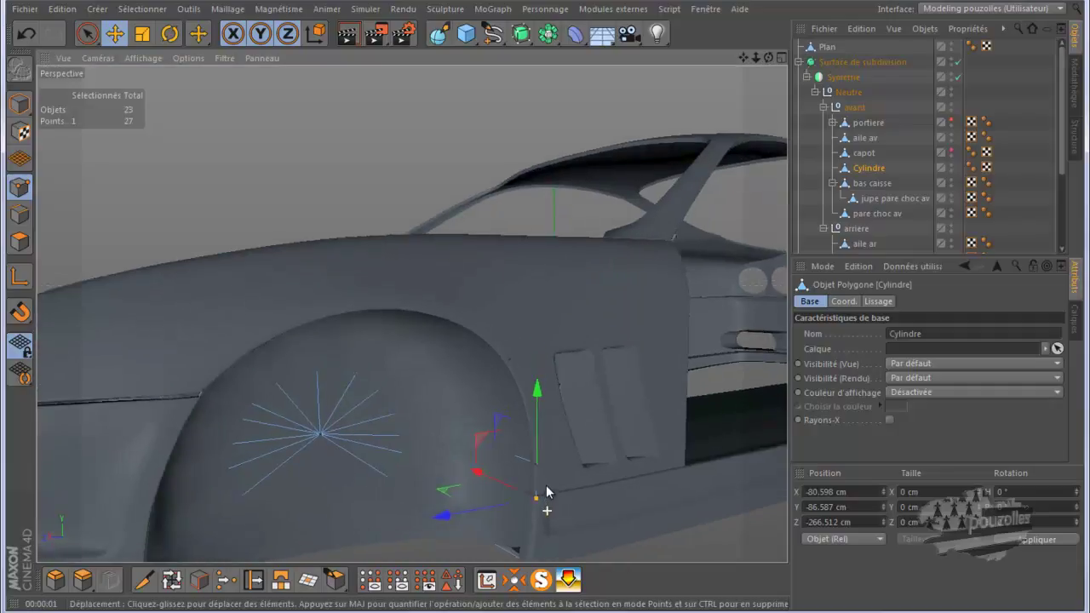
scroll(547, 492, "up", 2)
scroll(544, 477, "up", 2)
scroll(552, 517, "up", 2)
scroll(550, 514, "up", 2)
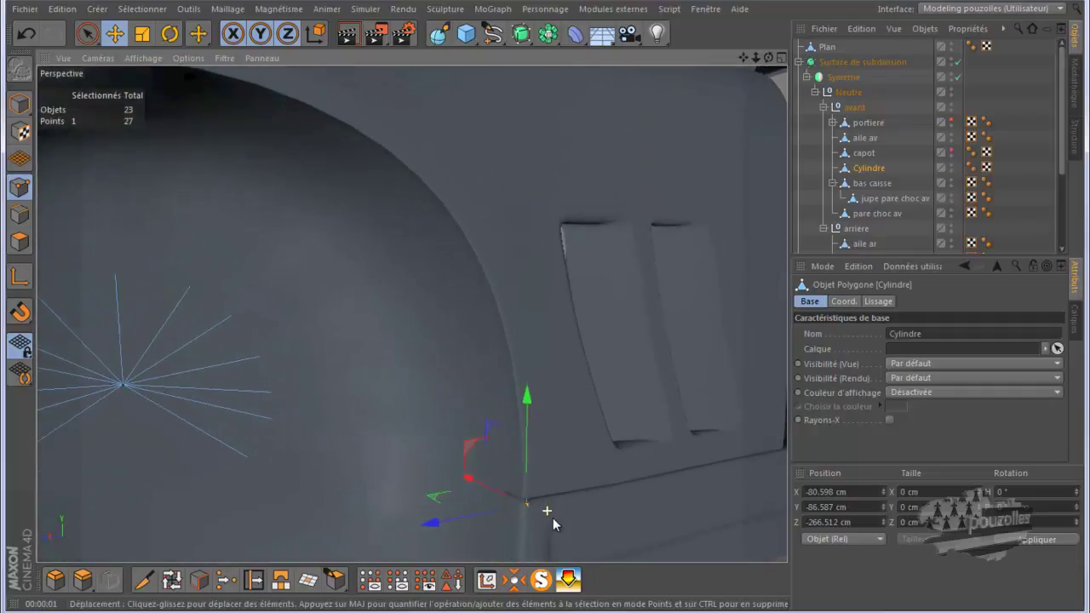
scroll(550, 514, "up", 1)
left_click(348, 34)
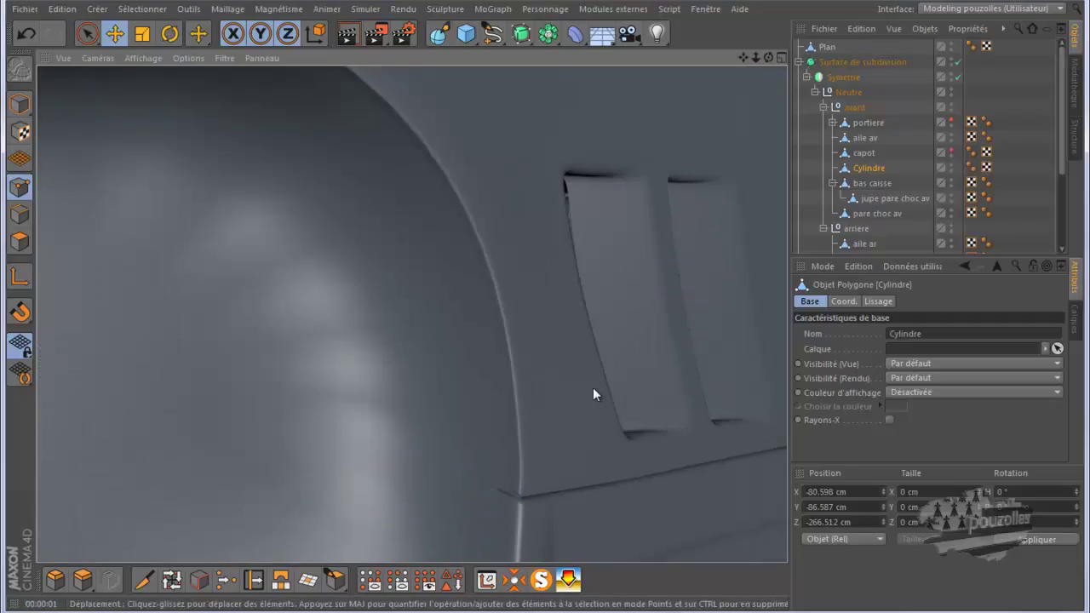
Zoom back out and activate the Knife tool in Boucle (loop) mode
left_click_drag(593, 388, 609, 382, "alt")
scroll(609, 377, "down", 2)
scroll(607, 365, "down", 2)
scroll(587, 358, "down", 2)
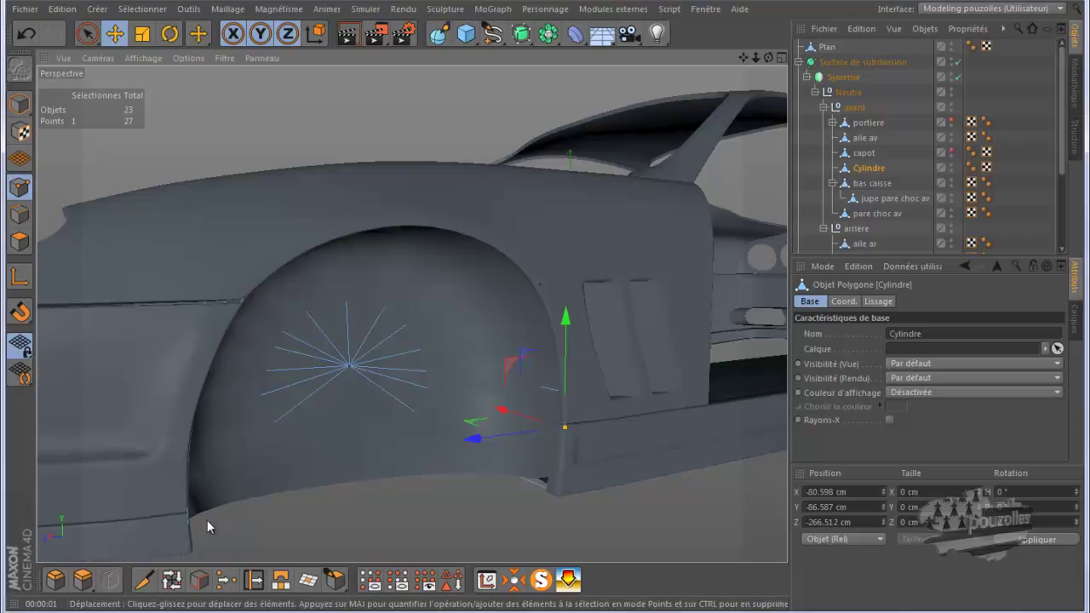
left_click(145, 580)
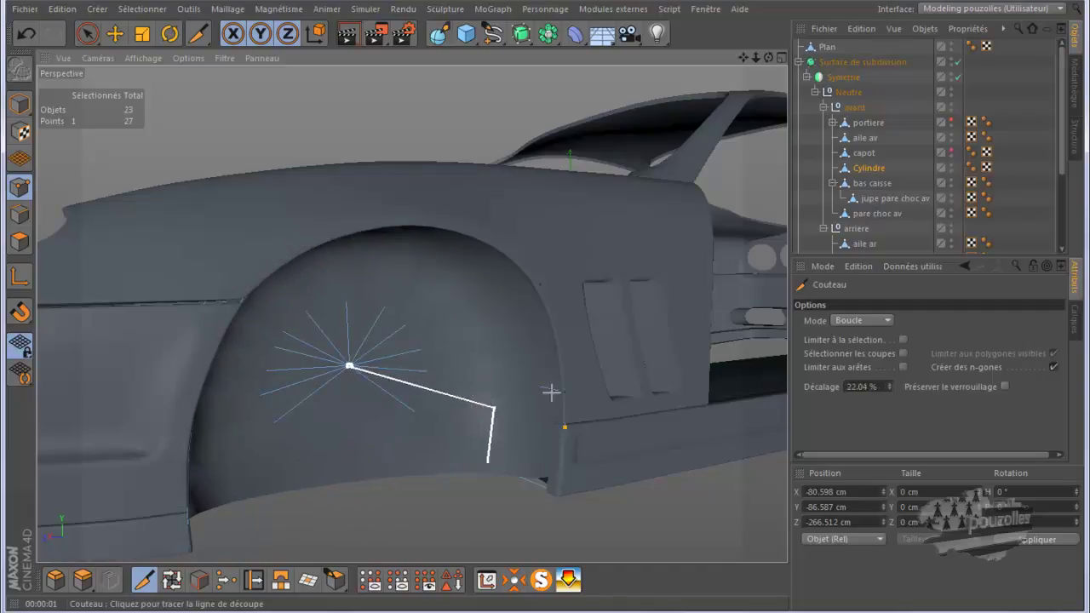
With smoothing off, cut a Knife edge loop inset along the front wheel arch rim
left_click(958, 63)
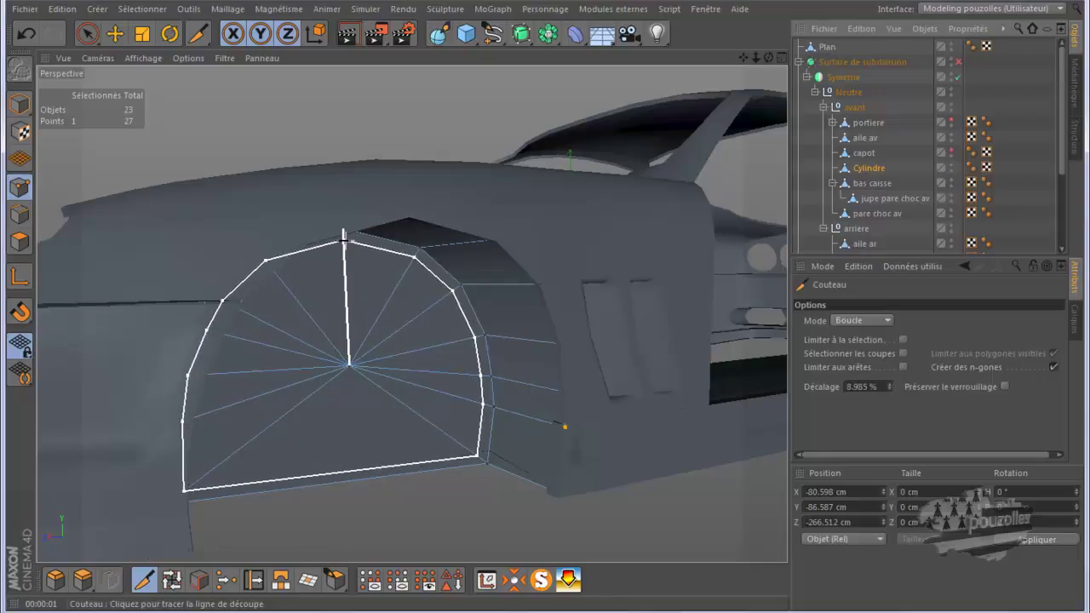
left_click(415, 248)
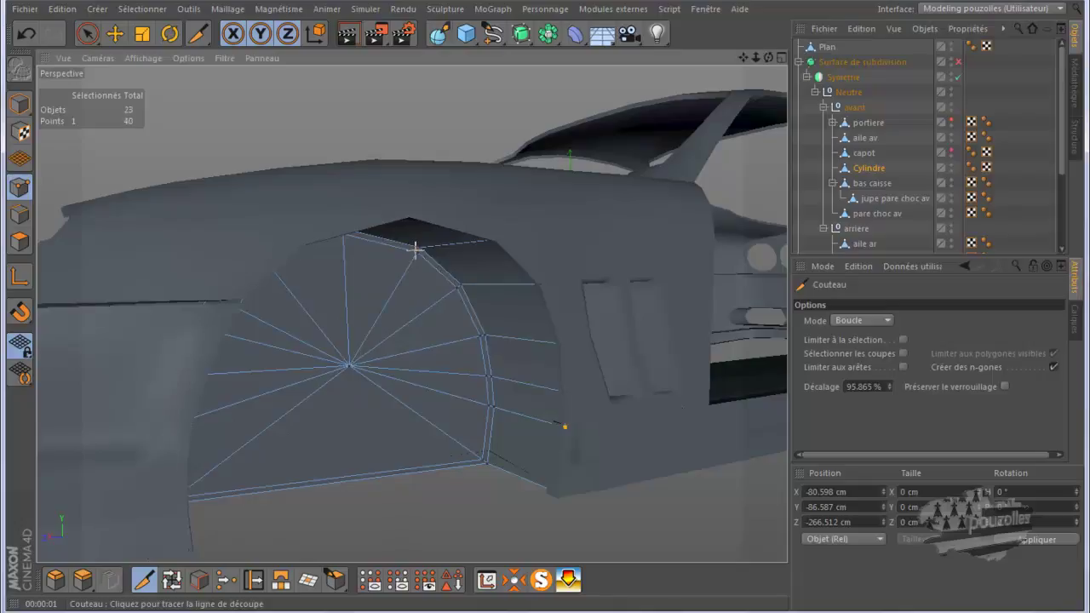
left_click(958, 62)
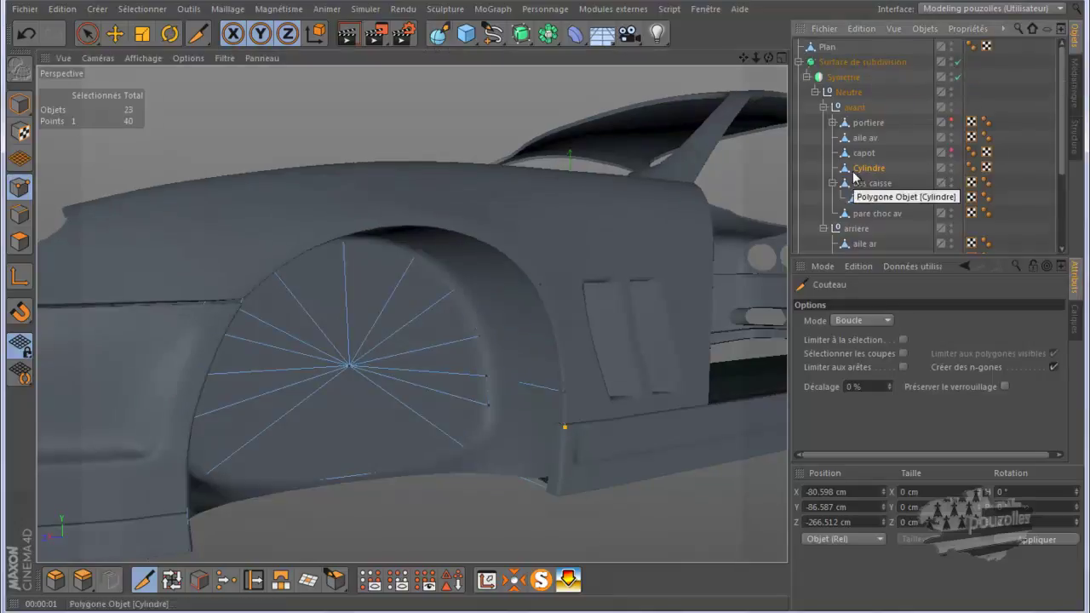
left_click(958, 63)
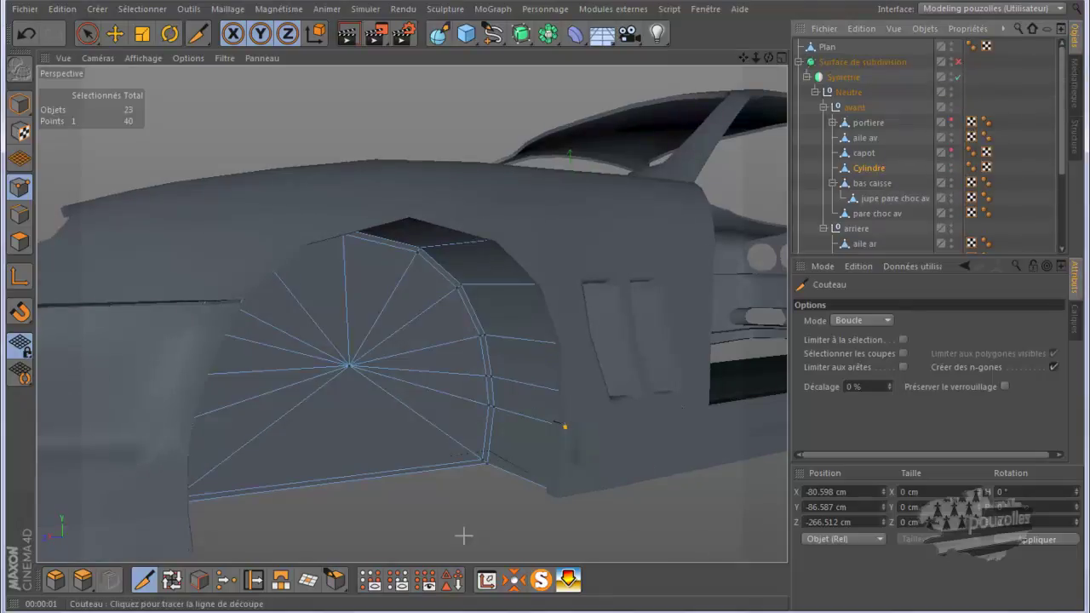
Set the Knife to Ligne mode and cut a line at the arch's lower corner, reaching 41 points
left_click(862, 320)
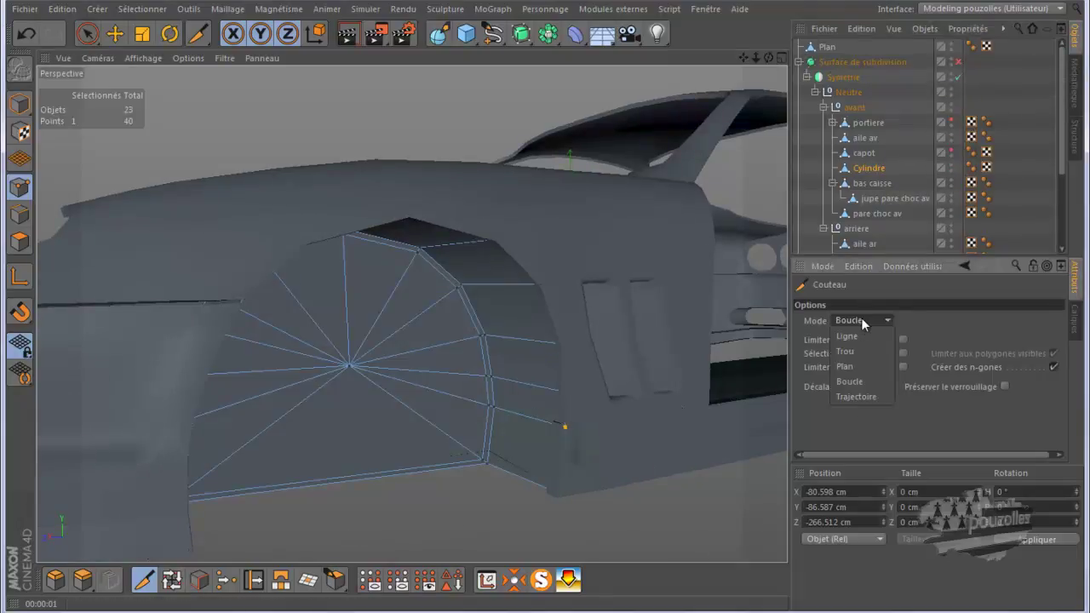
left_click(856, 337)
scroll(490, 506, "up", 3)
scroll(490, 506, "up", 3)
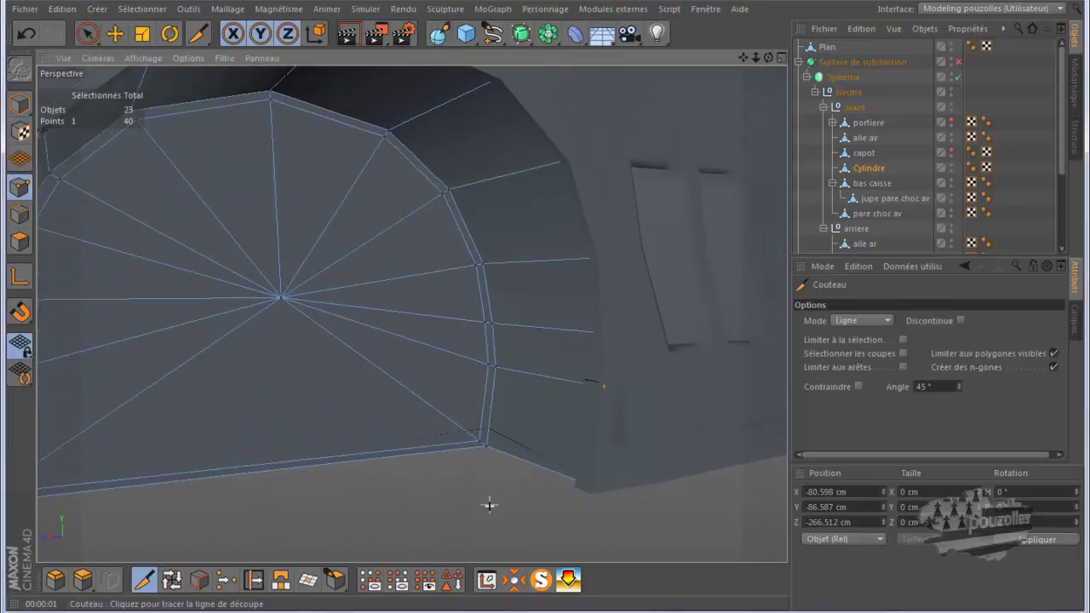
scroll(490, 506, "up", 3)
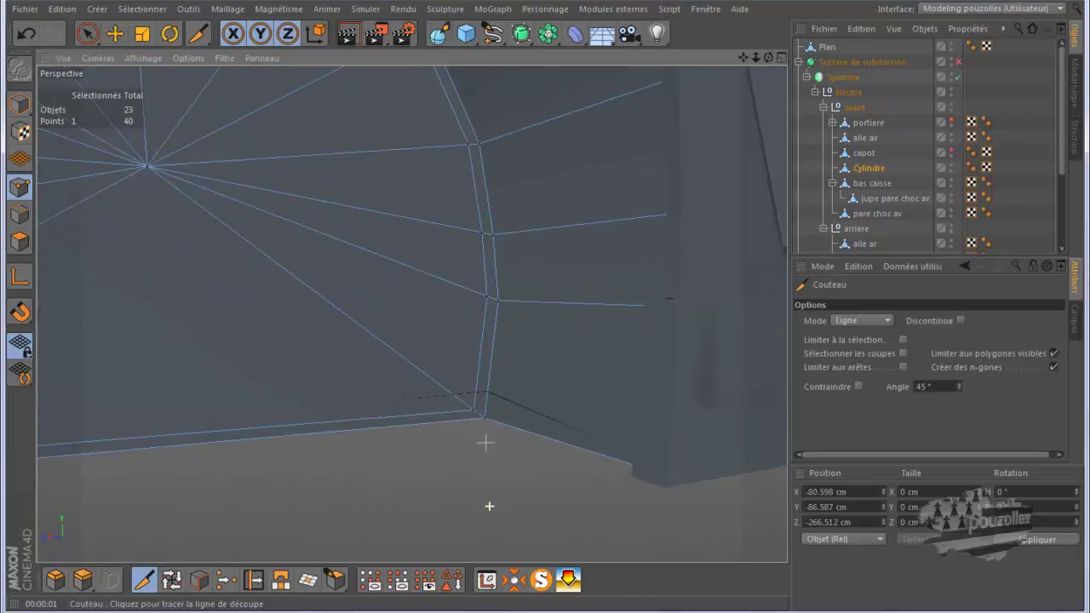
left_click(473, 439)
scroll(567, 452, "down", 2)
scroll(744, 433, "down", 2)
scroll(755, 434, "down", 3)
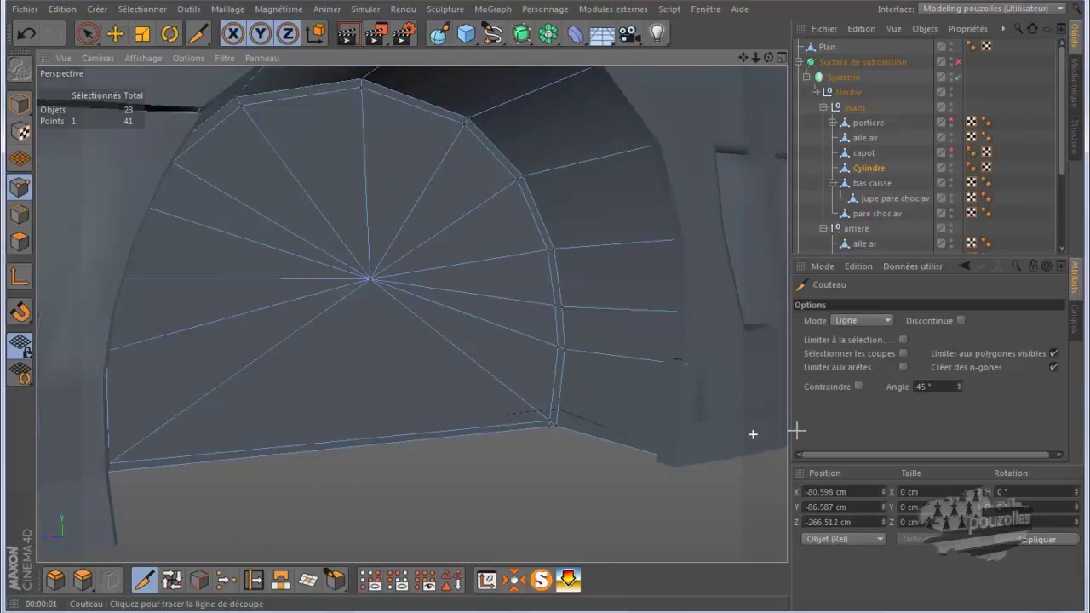
scroll(752, 435, "down", 3)
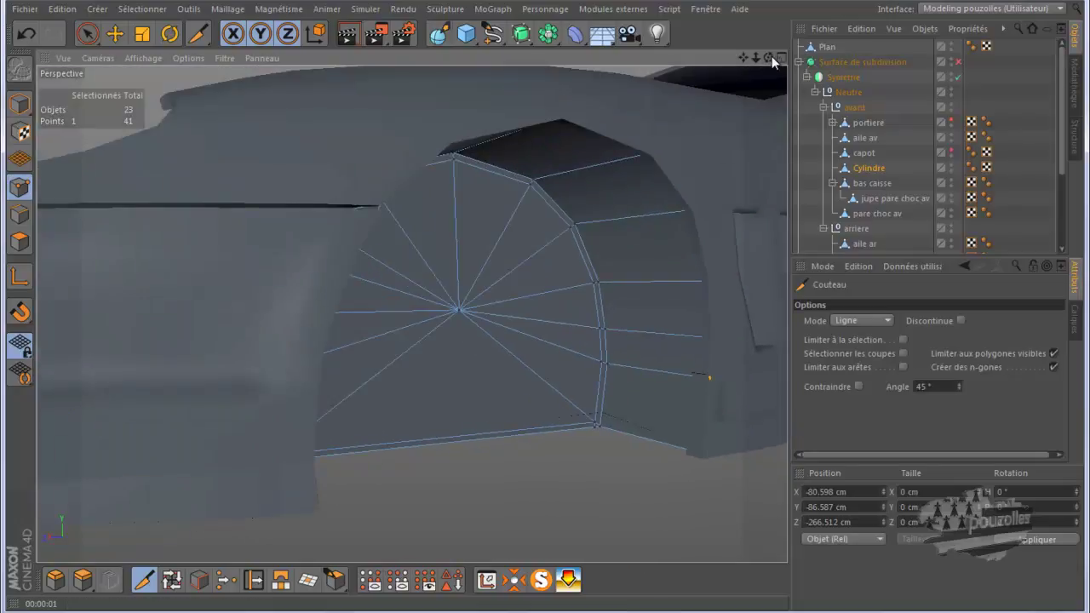
left_click_drag(775, 58, 537, 311)
mouse_move(758, 56)
left_mouse_down()
mouse_move(553, 309)
mouse_move(596, 153)
left_mouse_up()
scroll(178, 437, "up", 2)
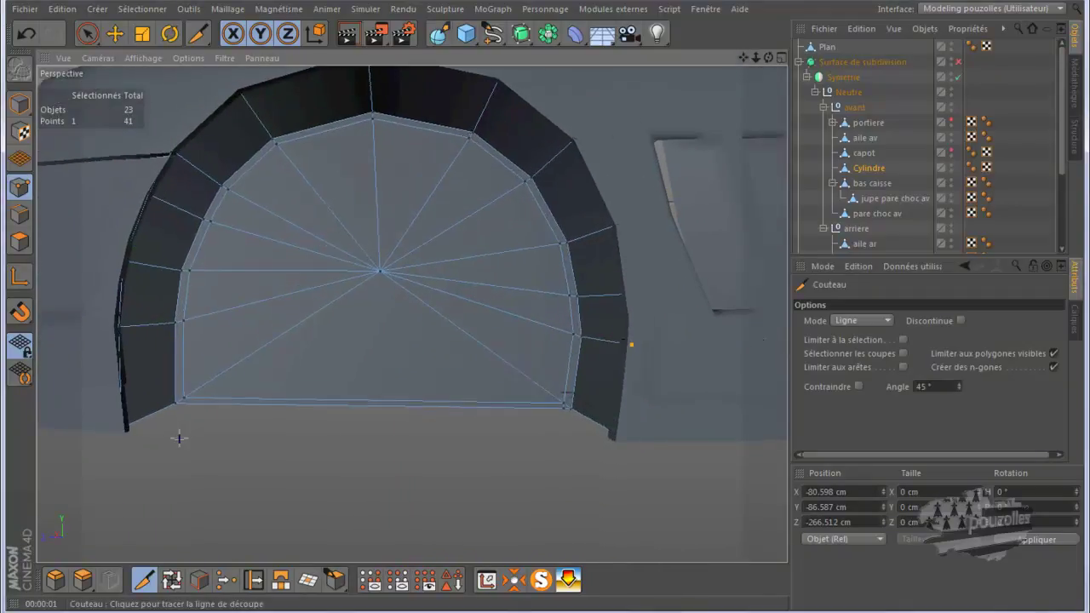
scroll(178, 438, "up", 2)
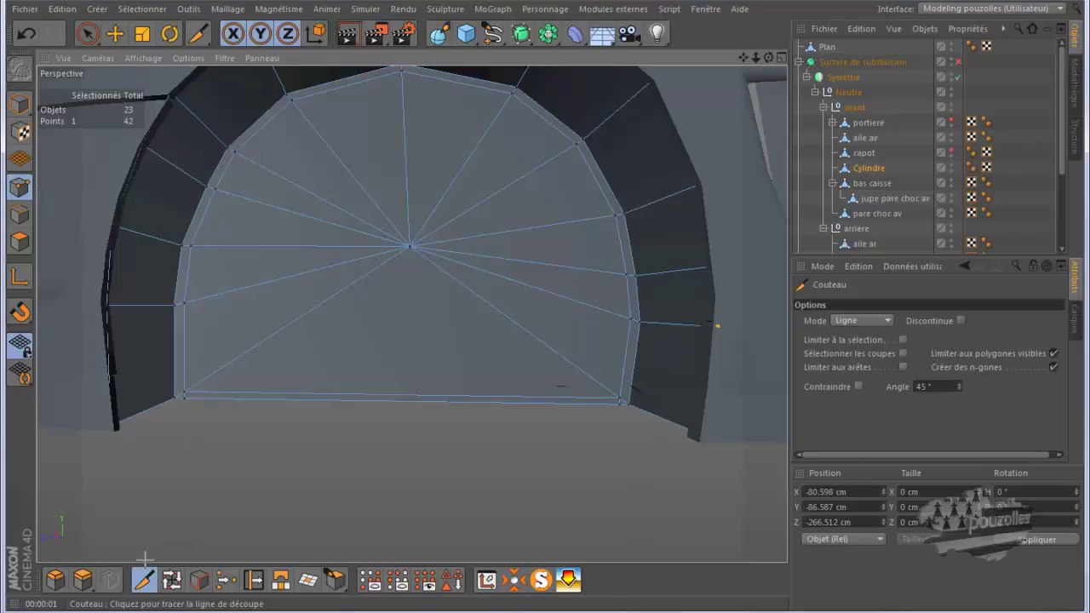
Weld the two lower-corner points of the Cylindre into one, returning it to 40 points
left_click(86, 38)
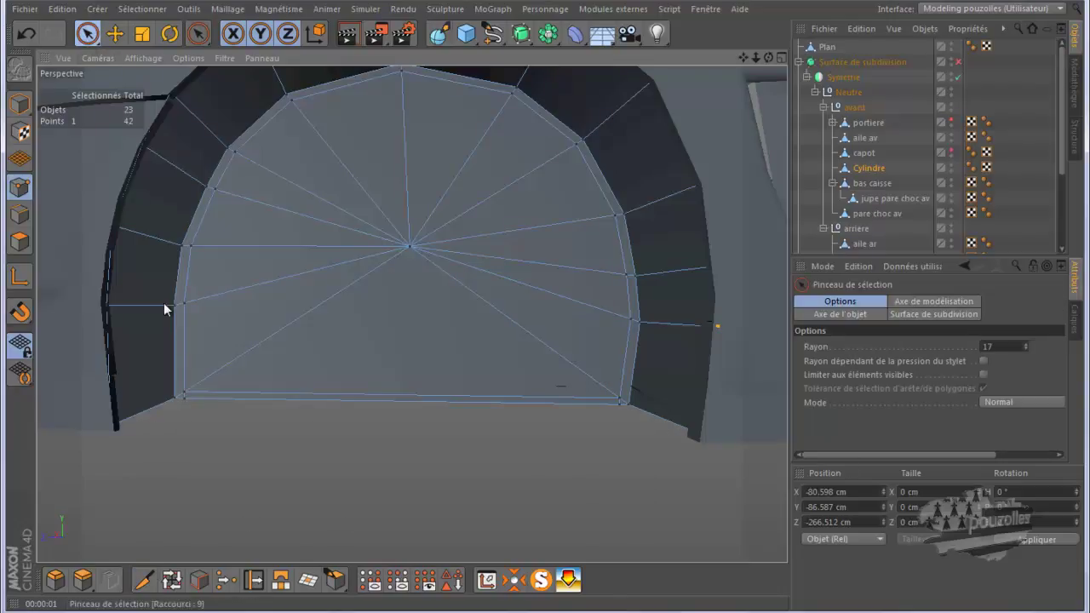
scroll(182, 455, "up", 3)
scroll(183, 453, "up", 3)
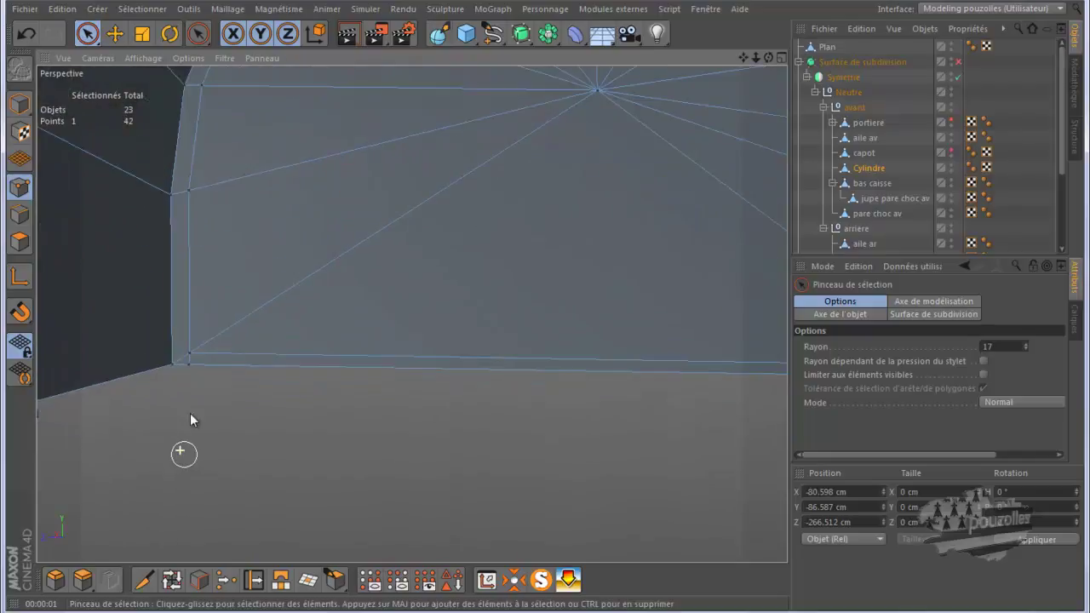
left_click(171, 369)
left_click(226, 580)
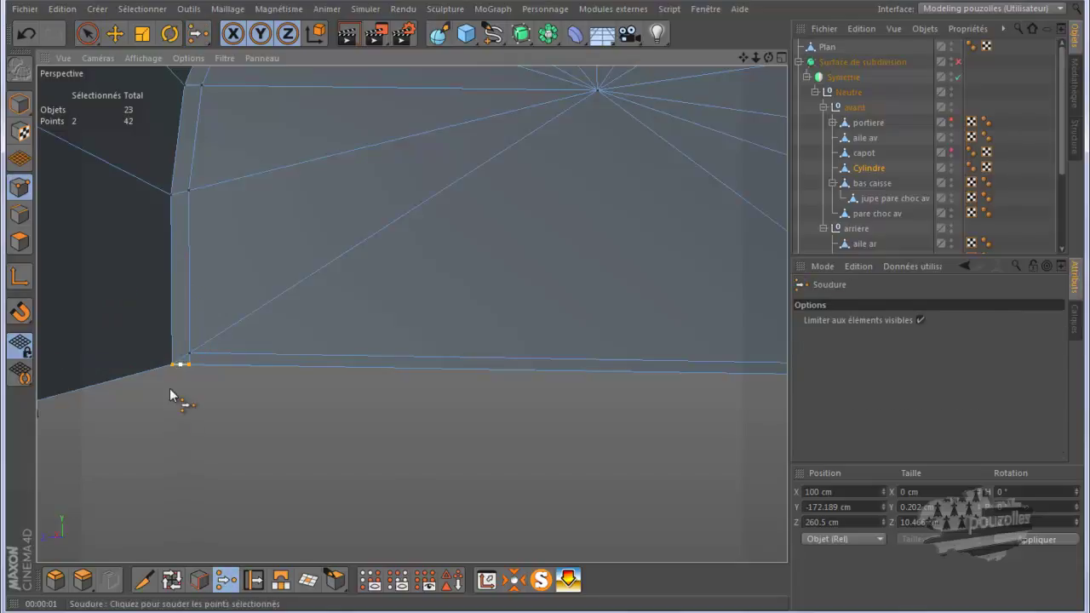
left_click(174, 369)
scroll(165, 433, "down", 1)
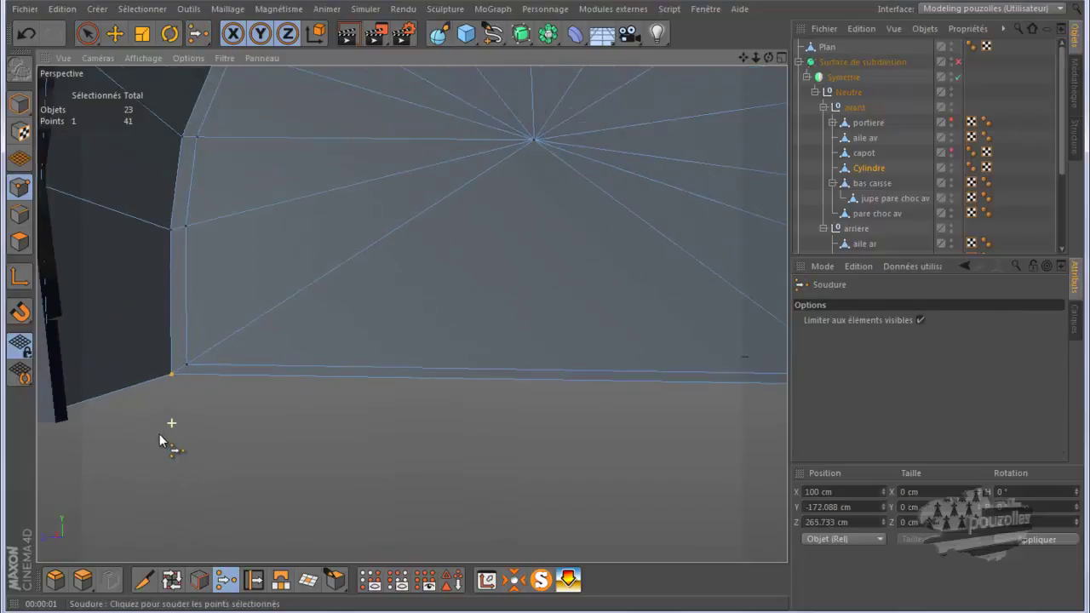
scroll(159, 440, "down", 1)
scroll(146, 449, "down", 2)
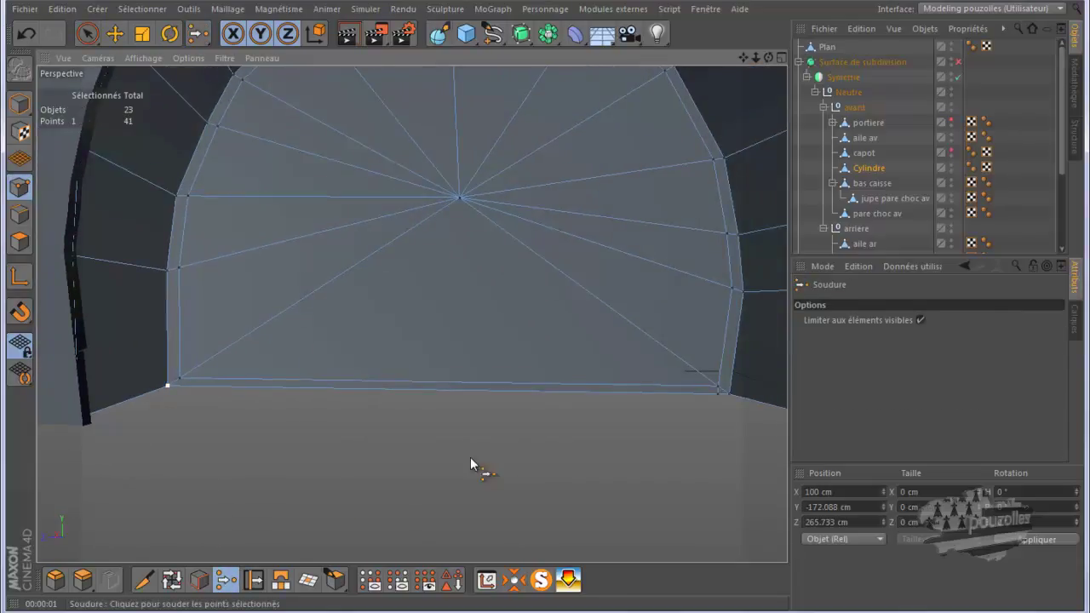
Select the other corner's points, then clear the selection and orbit toward the arch
key("space")
left_click(724, 407)
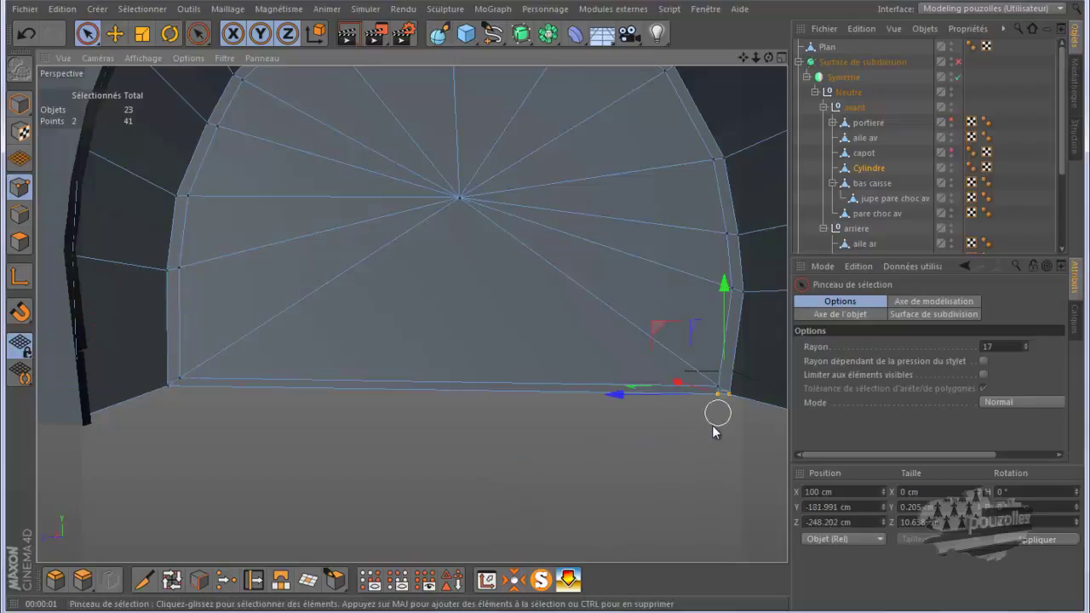
key("space")
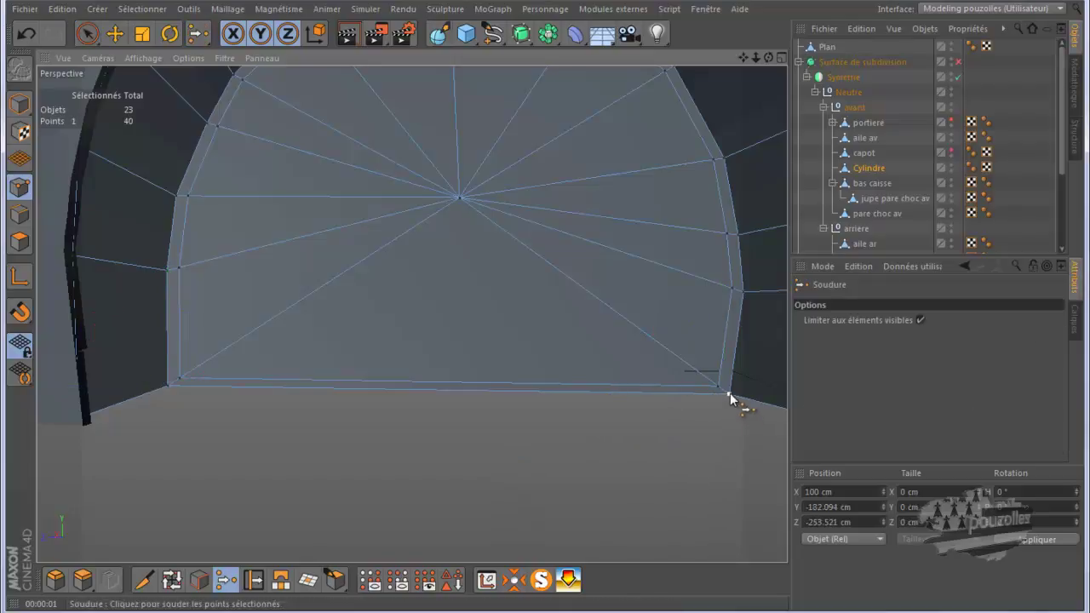
key("space")
left_click(564, 476)
left_click_drag(565, 476, 533, 463, "alt")
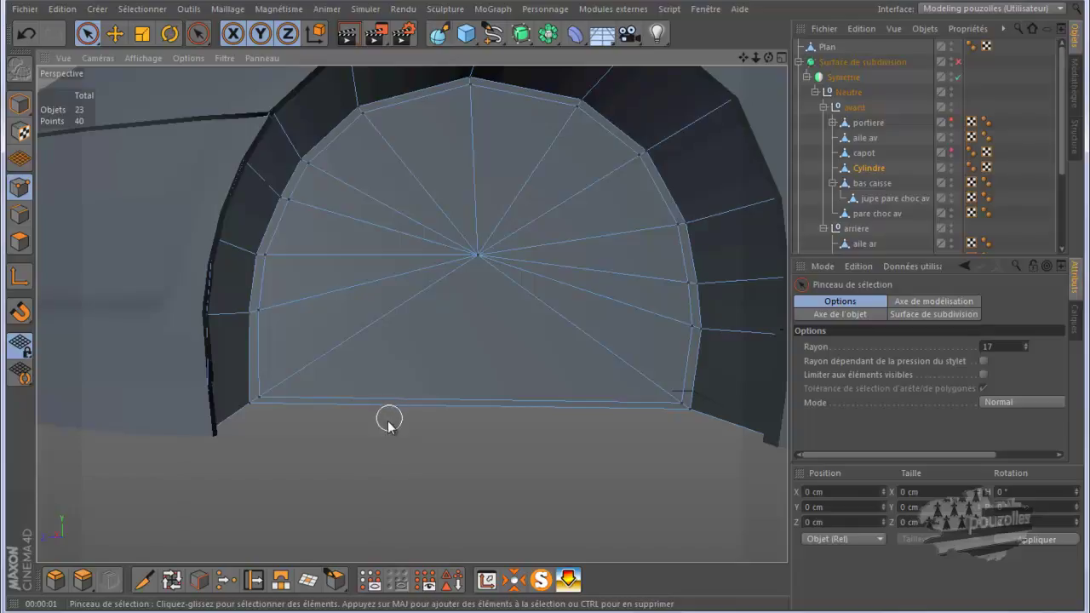
Turn smoothing off and undo six stray point edits
left_click(958, 63)
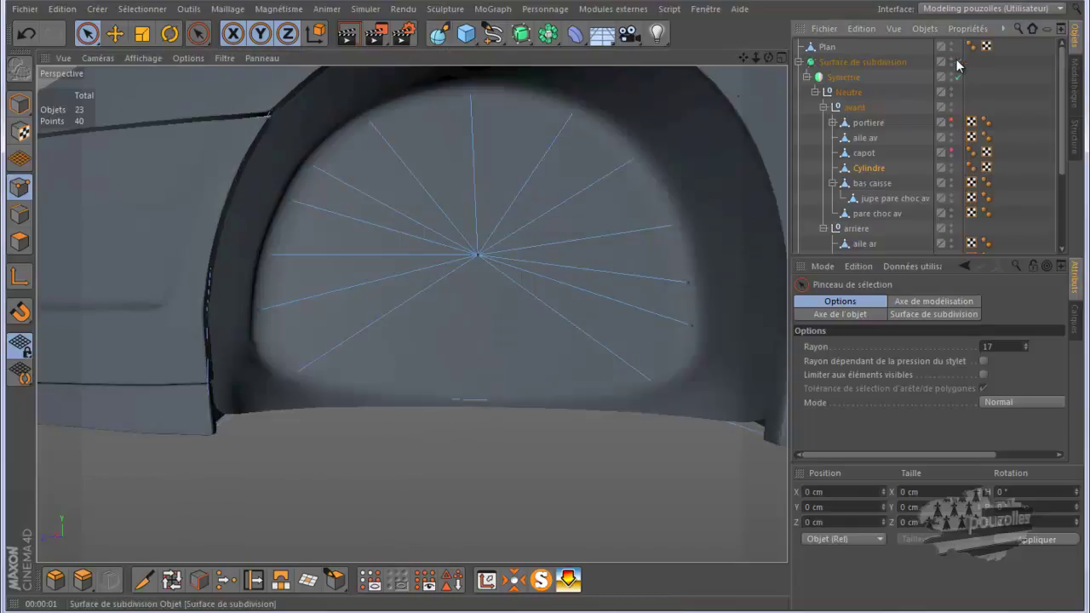
left_click(958, 63)
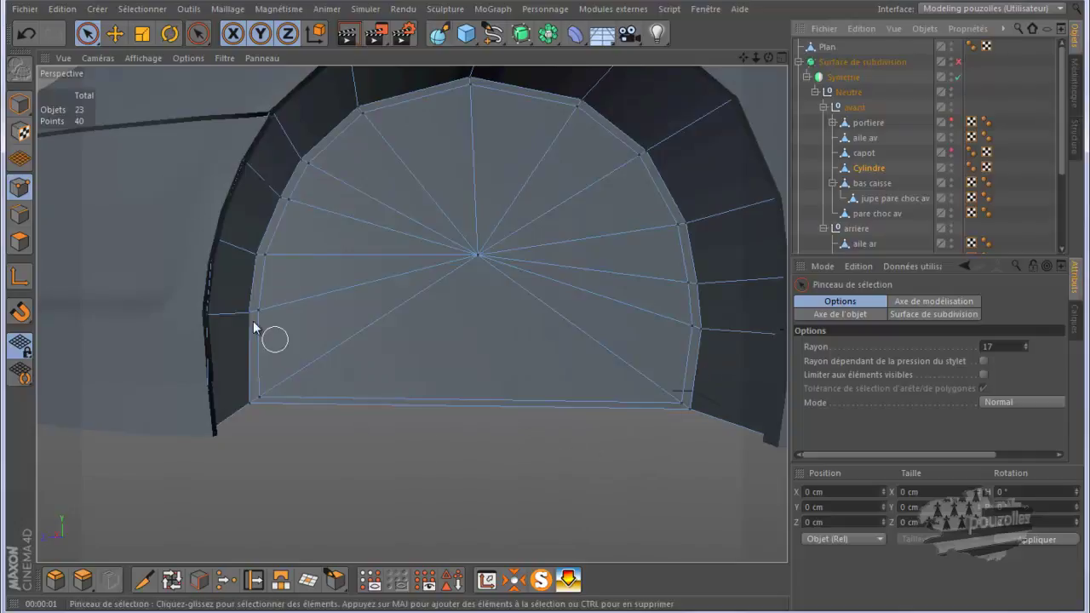
left_click(28, 38)
left_click(28, 39)
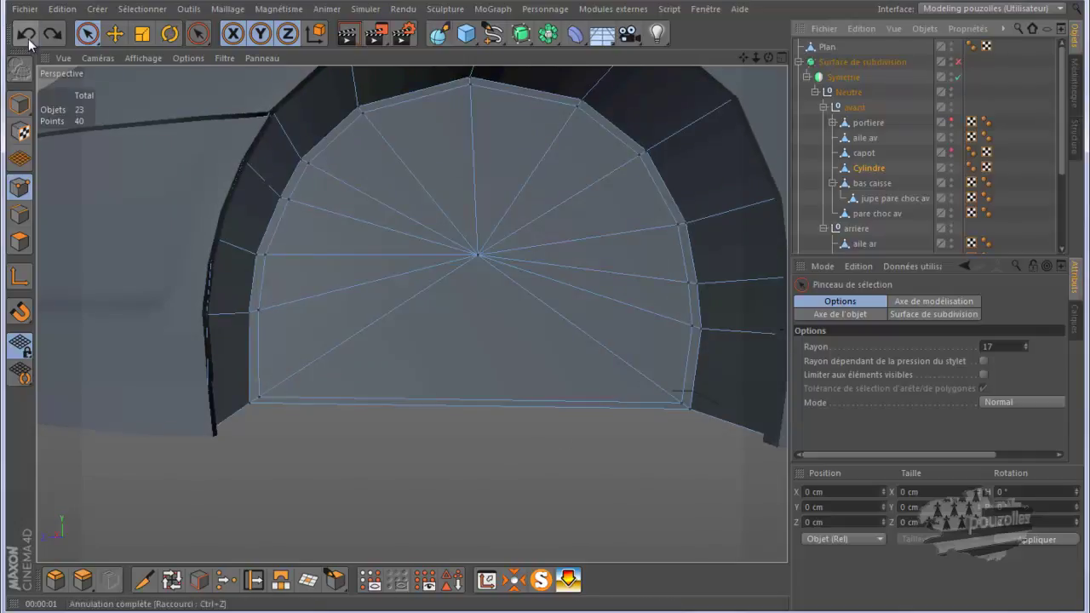
left_click(28, 38)
left_click(28, 38)
left_click(28, 39)
left_click(28, 39)
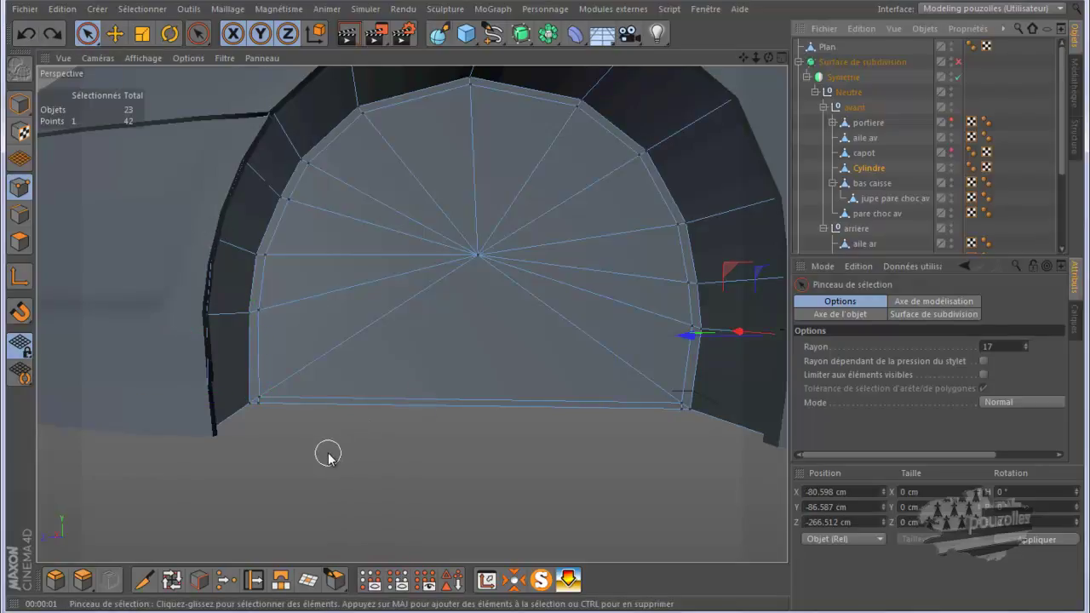
Weld the overlapping bottom-left corner points of the arch fill into one
left_click(250, 416)
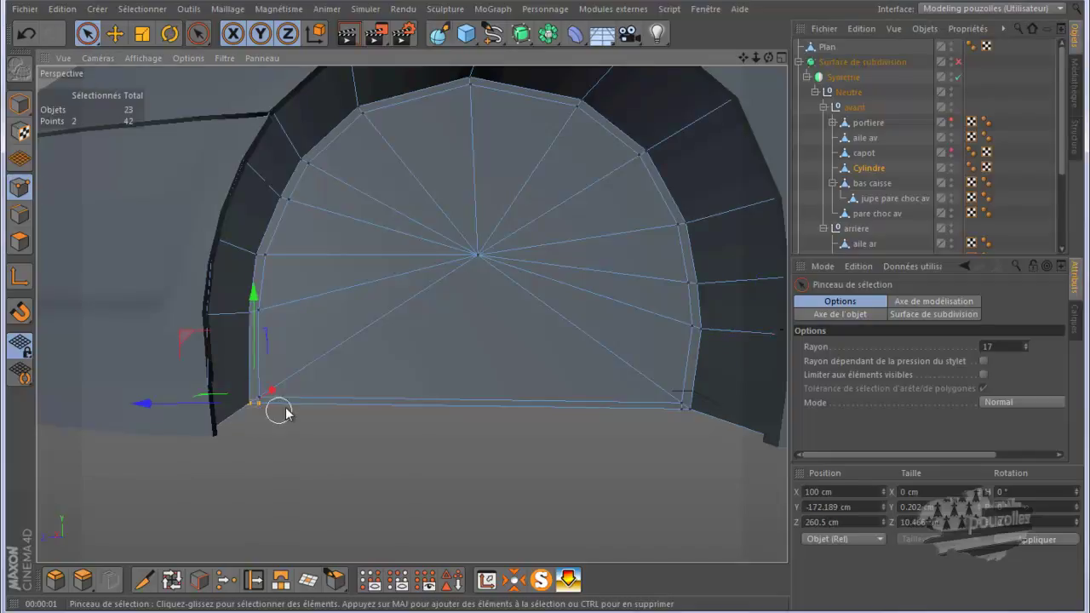
left_click(272, 405)
left_click(272, 404)
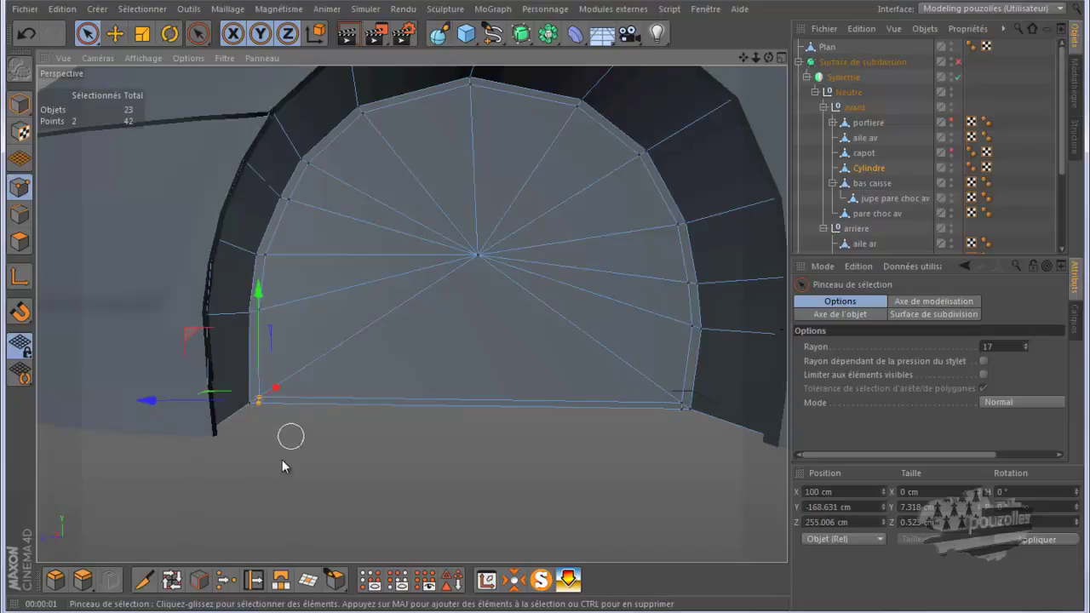
left_click(226, 580)
left_click(258, 405)
Weld the bottom-right corner points into one and check the 40-point result with smoothing
key("space")
left_click(667, 413, "shift")
key("space")
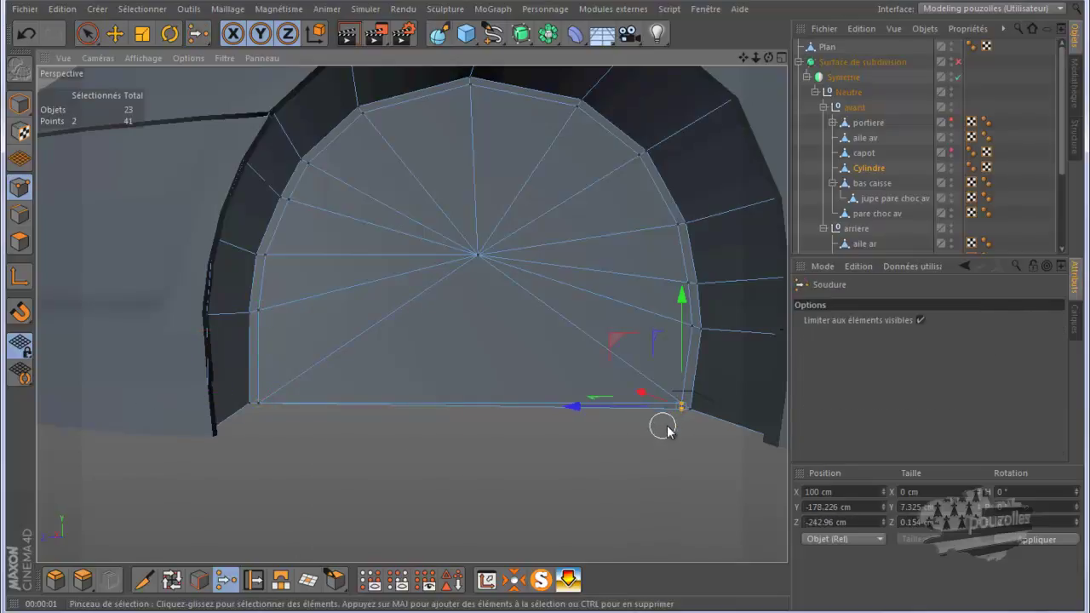
left_click(679, 414)
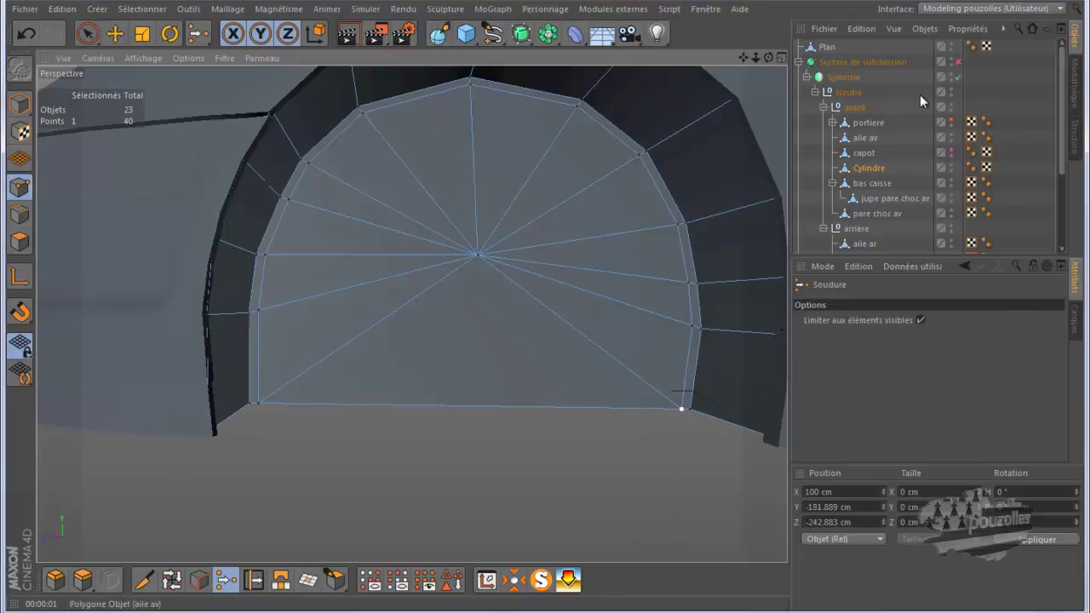
left_click(960, 61)
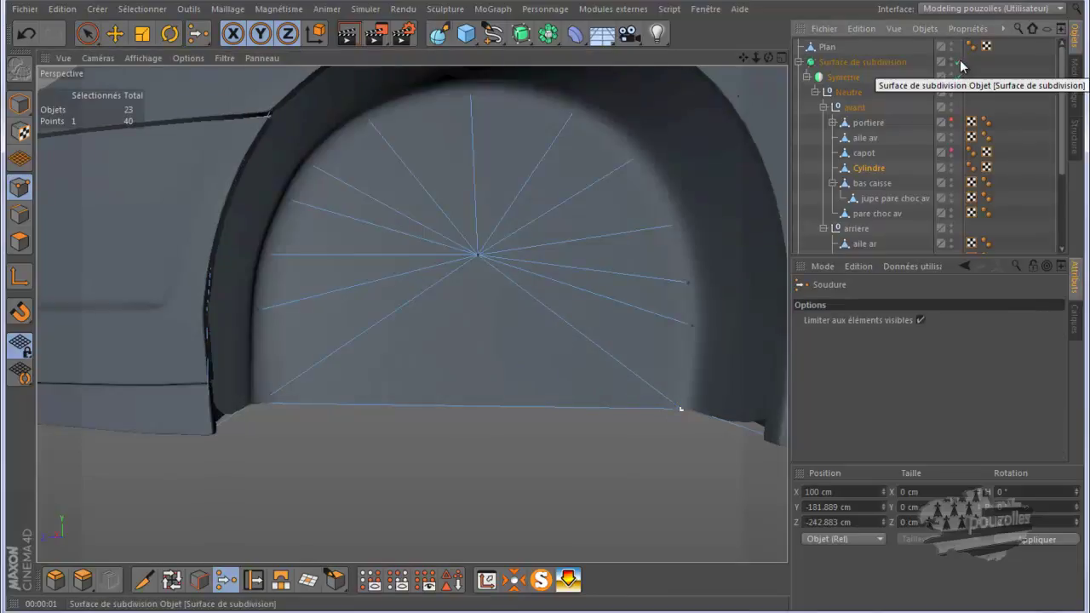
left_click(959, 61)
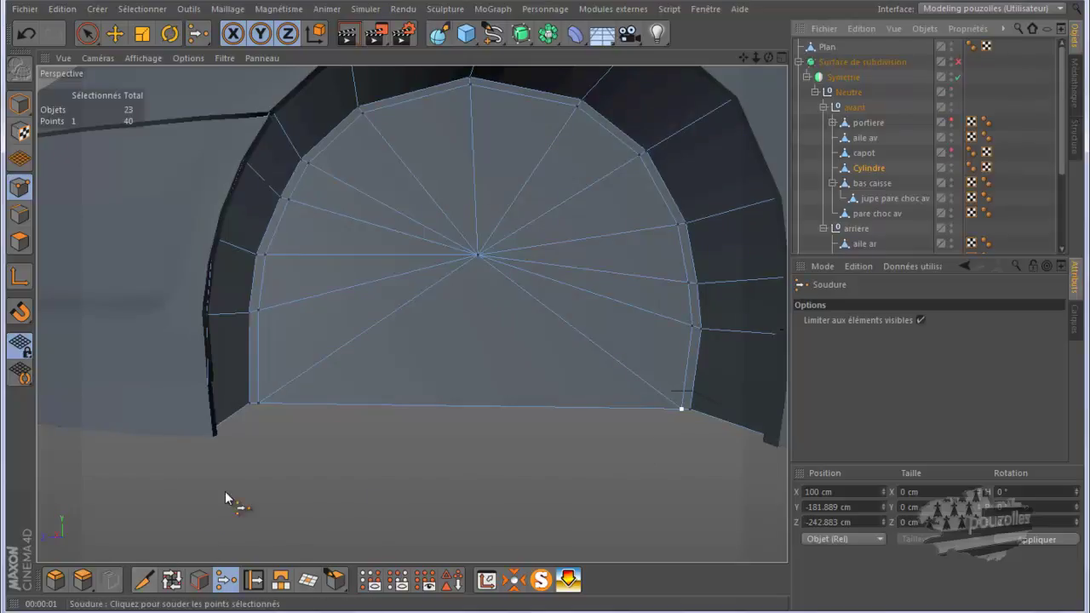
left_click(143, 580)
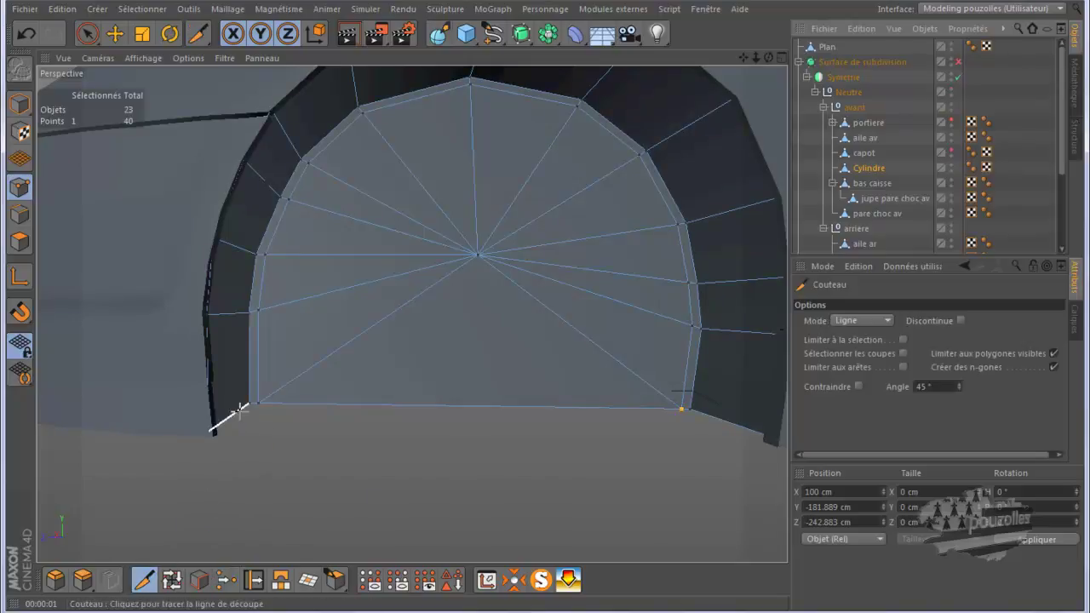
Set the Knife to Boucle mode and cut an edge loop around the arch rim, making 53 points
left_click(852, 320)
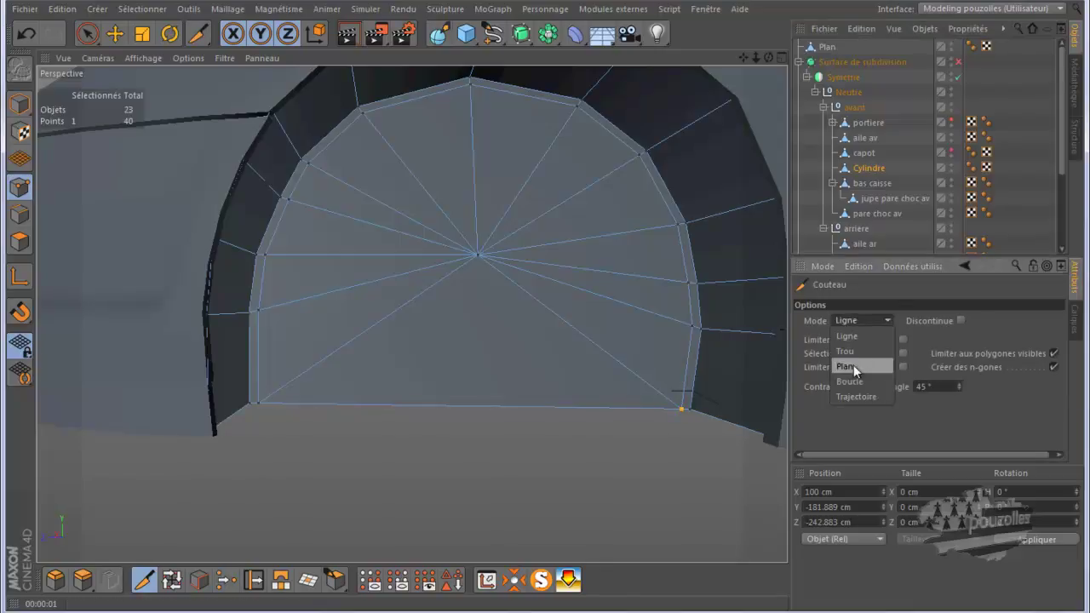
left_click(849, 382)
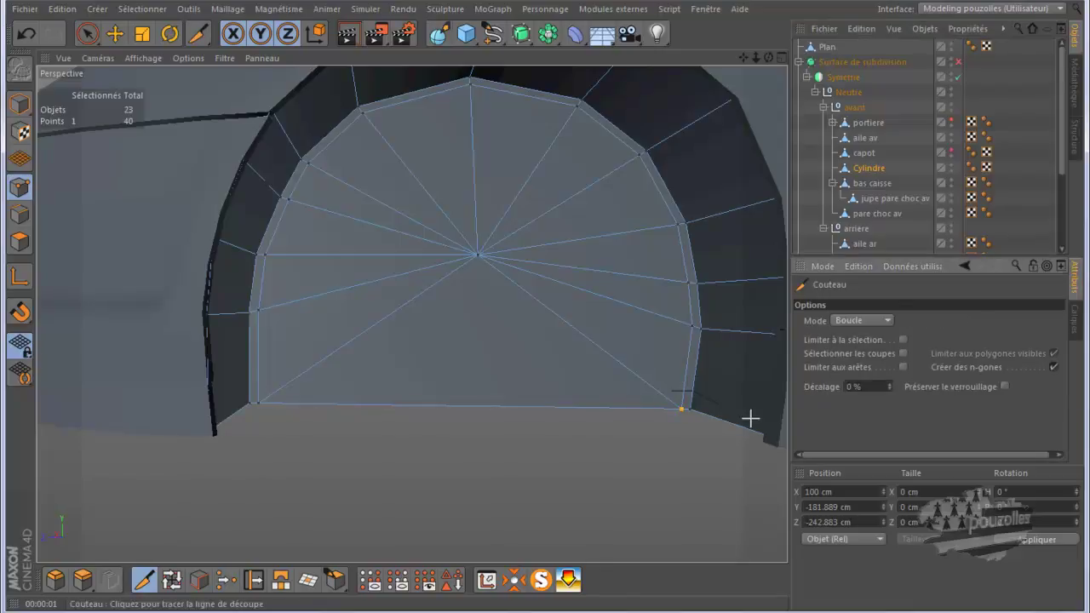
left_click(694, 410)
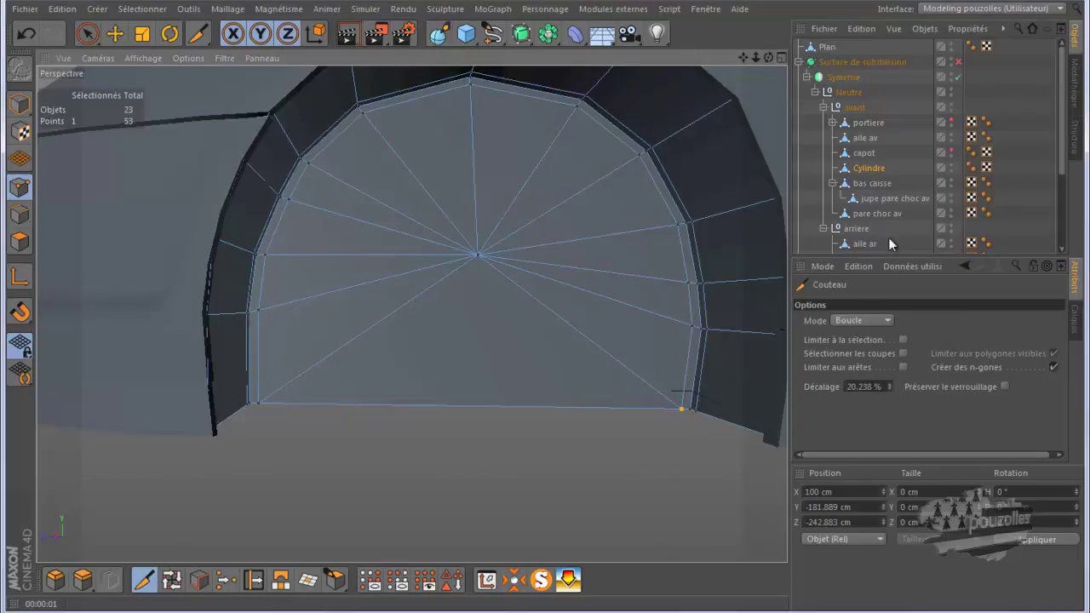
Turn subdivision smoothing on, orbit above the car and render a preview of the view
left_click(958, 62)
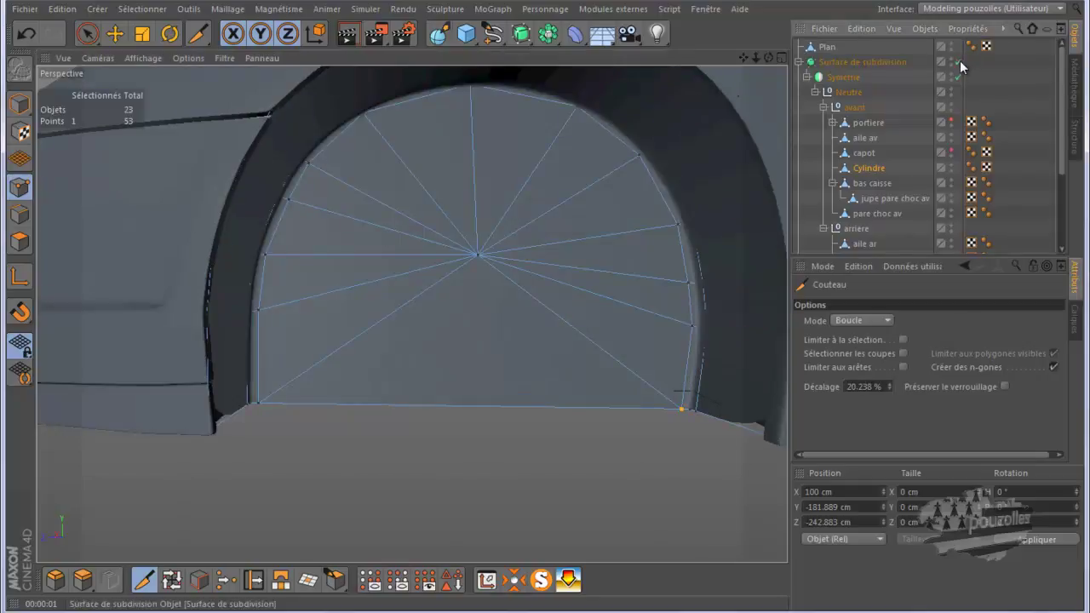
scroll(587, 424, "down", 2)
scroll(584, 429, "down", 1)
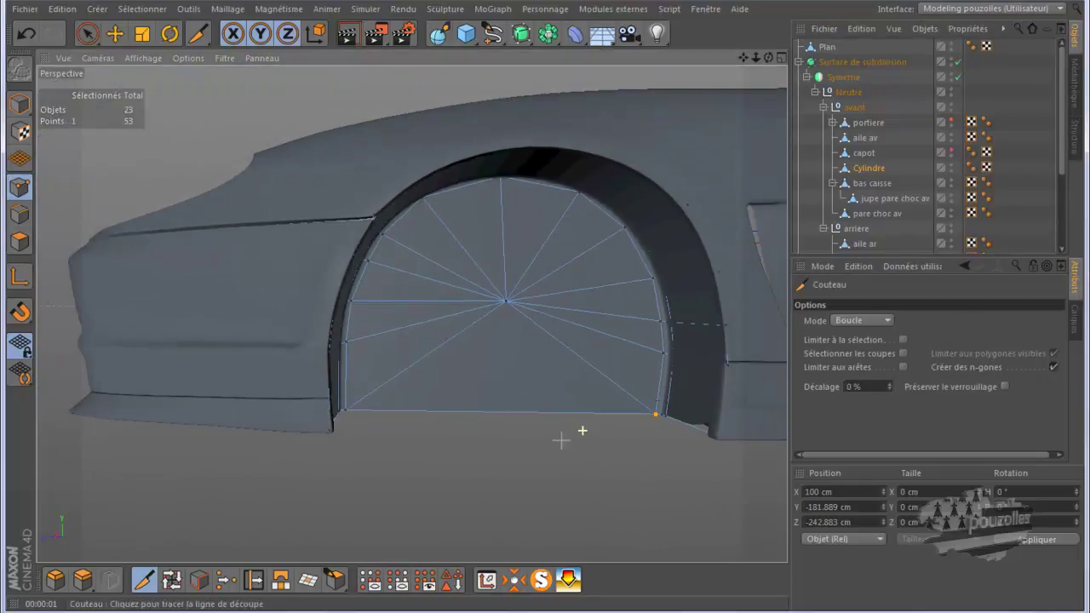
scroll(562, 440, "down", 1)
scroll(453, 457, "down", 2)
left_click_drag(582, 431, 553, 421, "alt")
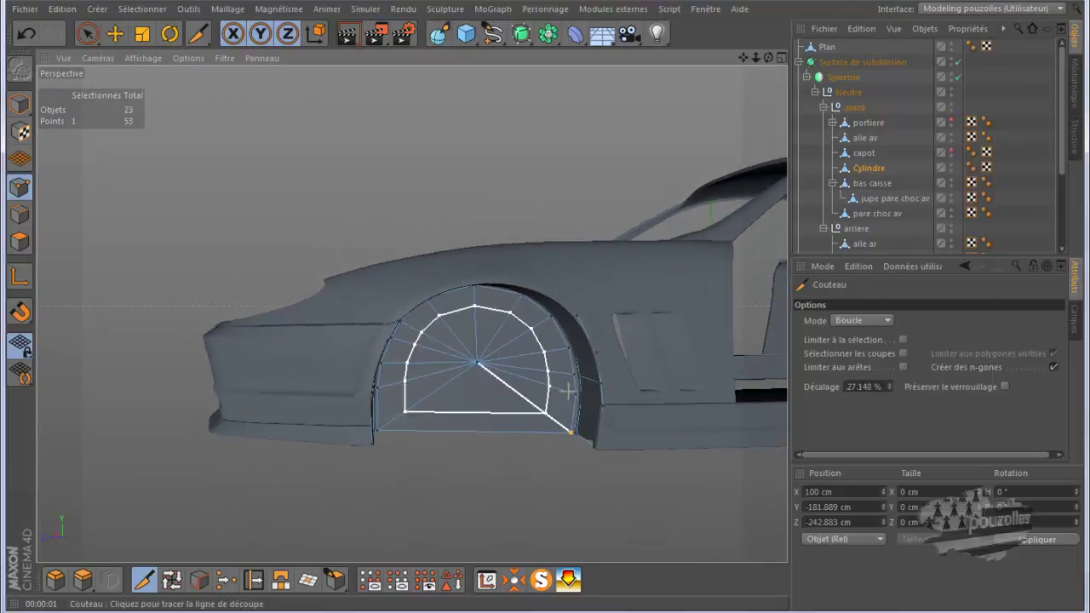
mouse_move(771, 54)
left_mouse_down()
mouse_move(534, 319)
mouse_move(540, 359)
mouse_move(551, 300)
mouse_move(550, 317)
left_mouse_up()
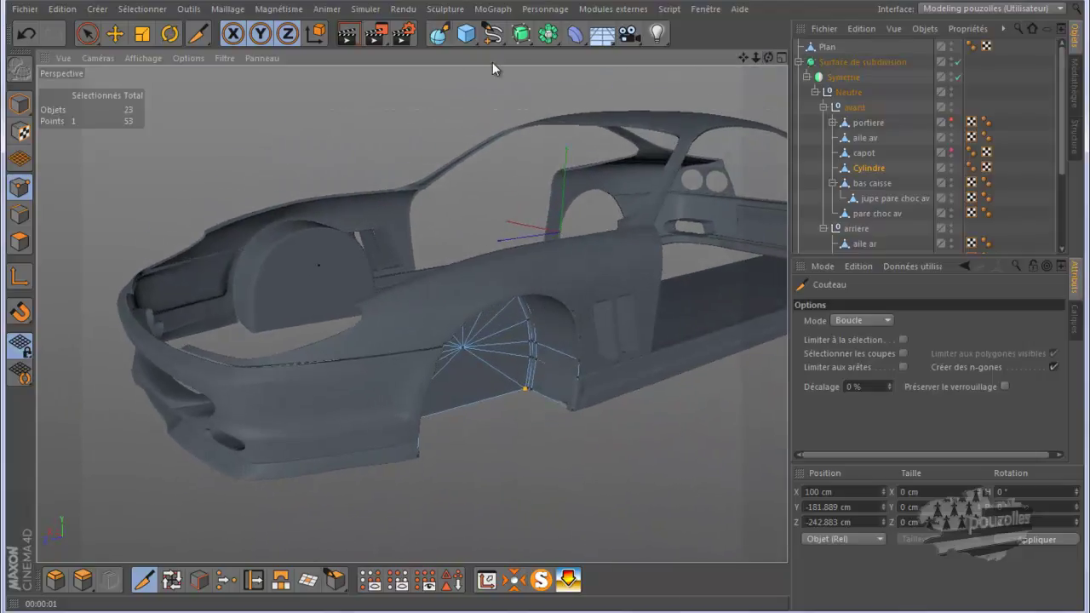
left_click(350, 38)
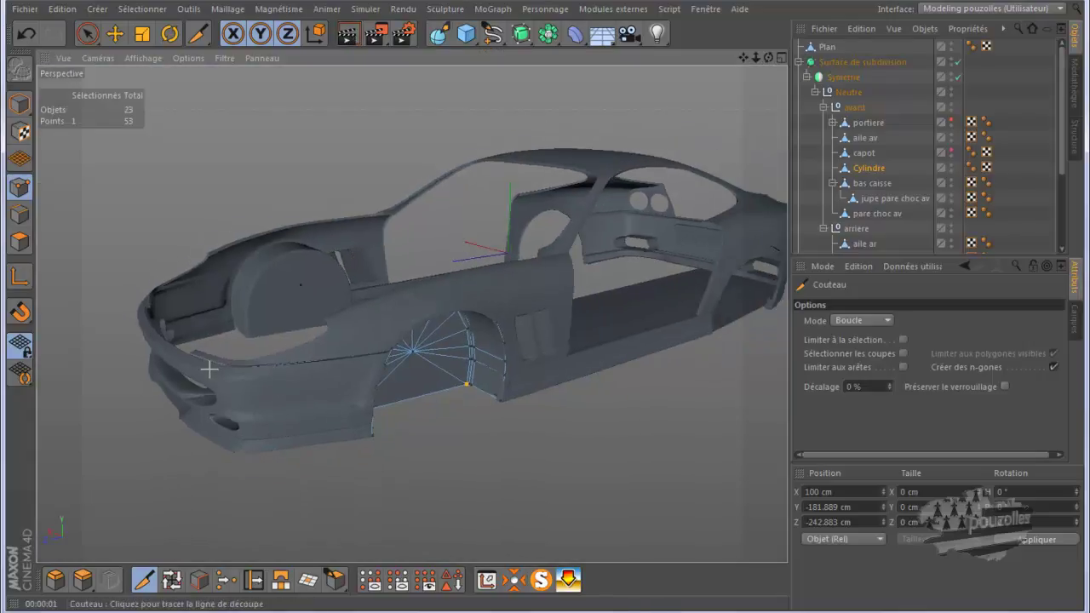
scroll(302, 377, "down", 2)
scroll(300, 379, "down", 2)
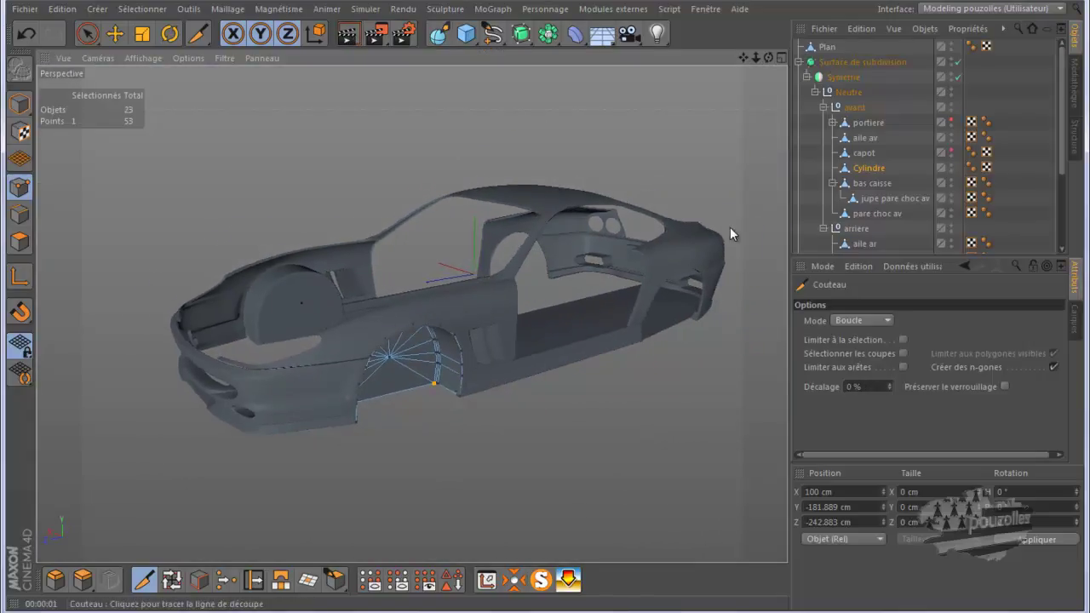
Copy the Cylindre into the arriere group and maximize the Gauche view with the Move tool
left_click(865, 169)
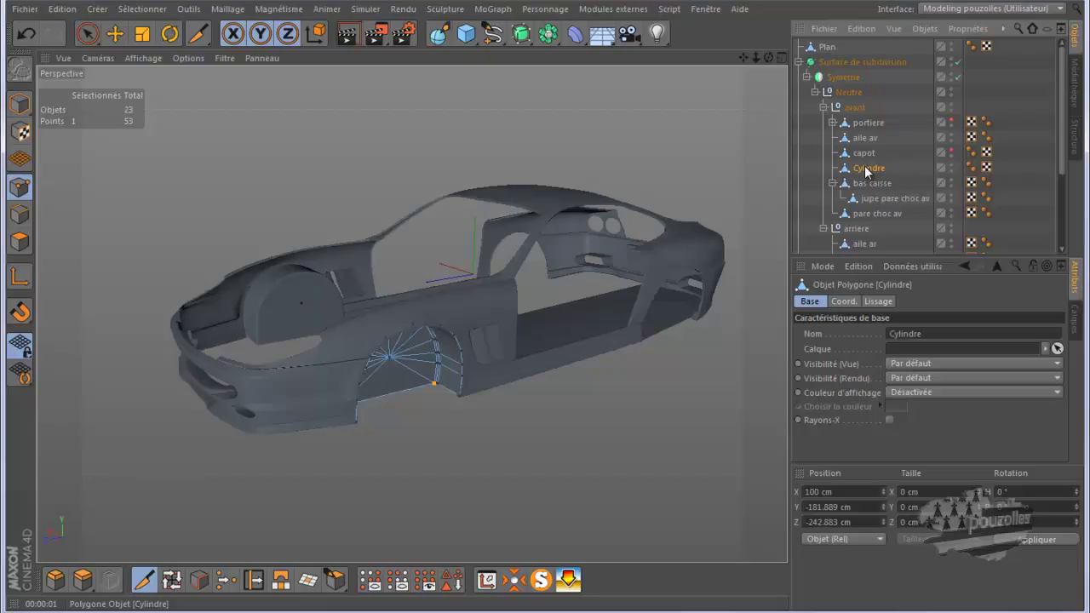
left_click_drag(865, 241, 866, 243, "ctrl")
left_click(18, 104)
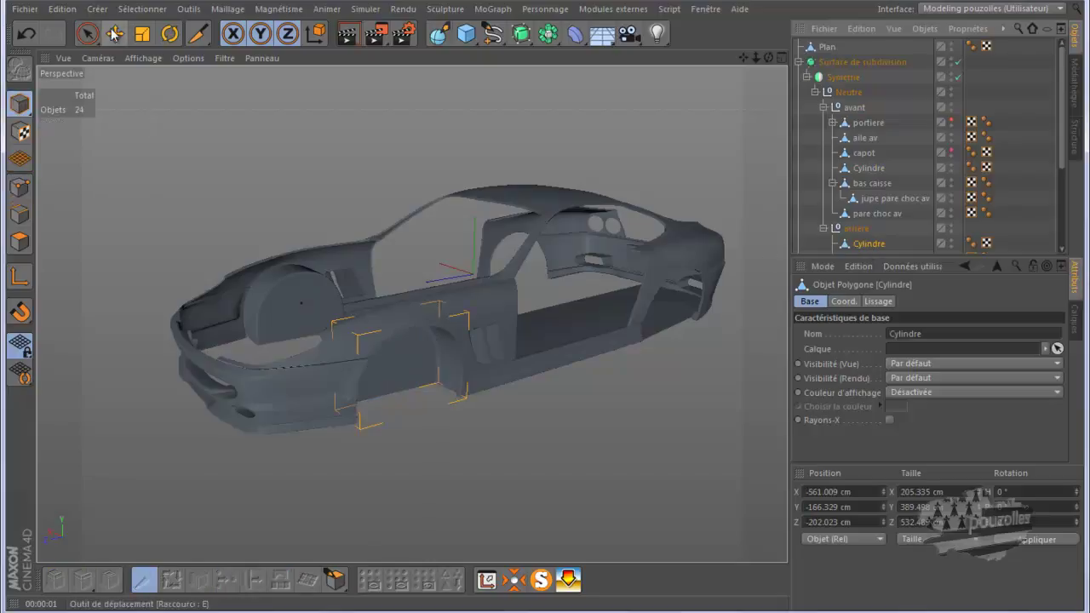
key("e")
key("F5")
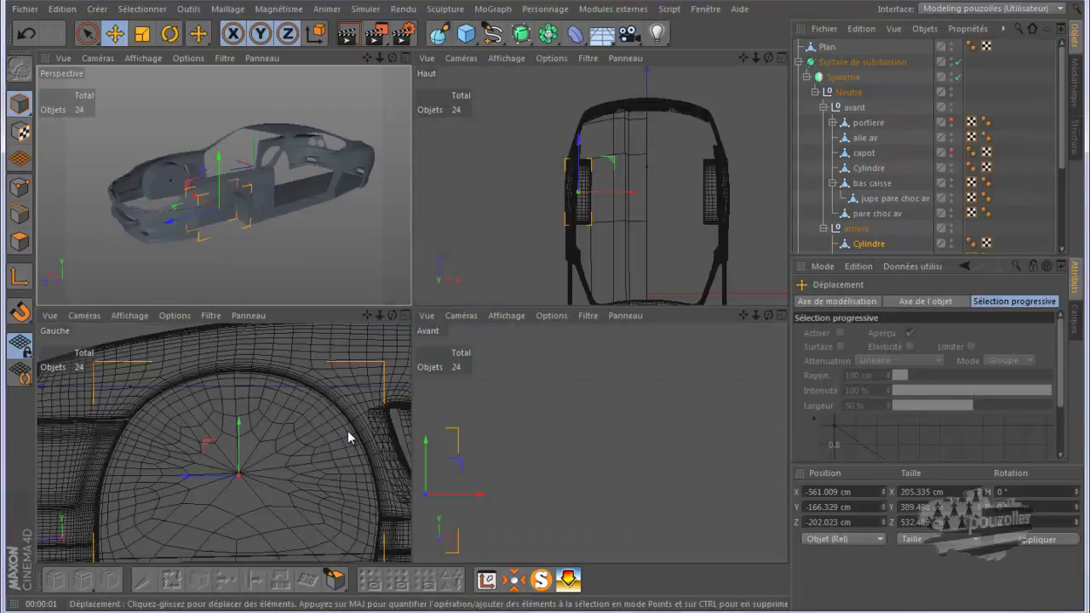
middle_click(348, 436)
With smoothing off, move the copy along Z onto the rear wheel arch, Z -1961.921 cm
left_click(958, 61)
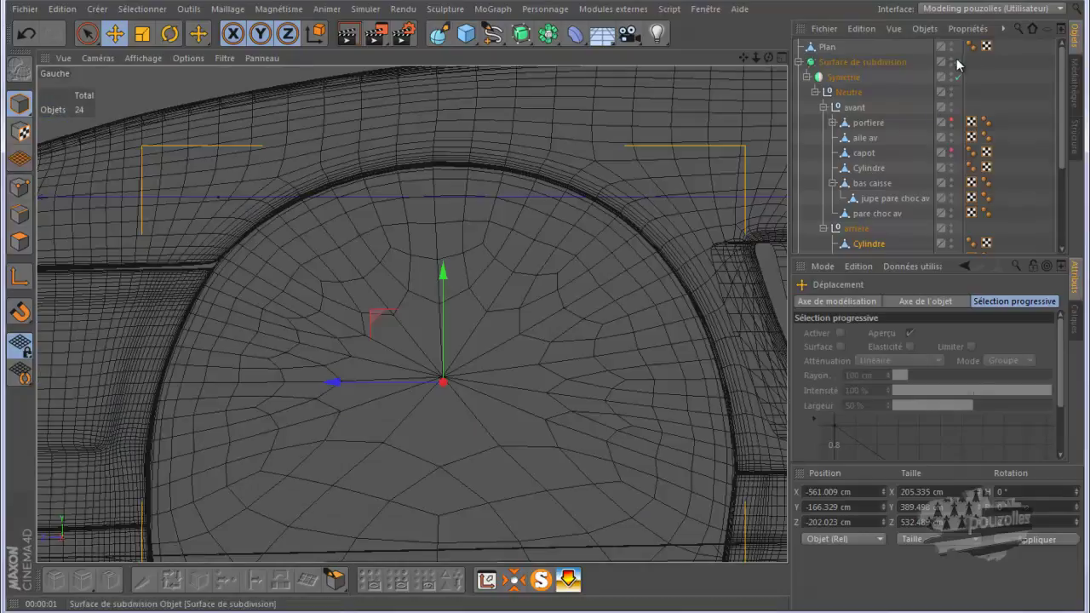
scroll(280, 253, "down", 2)
scroll(209, 252, "down", 2)
scroll(209, 252, "down", 2)
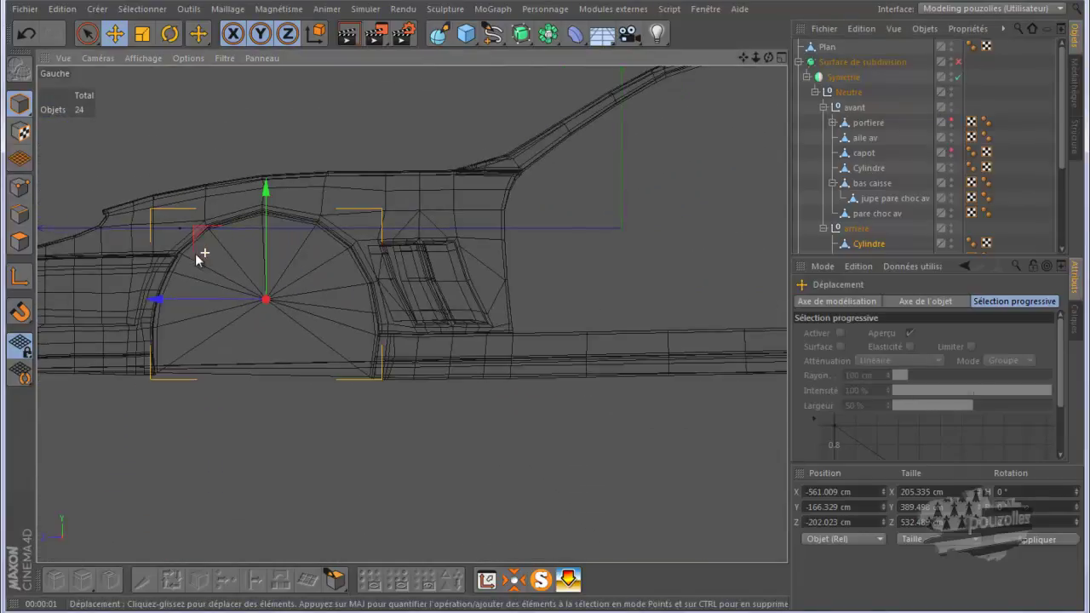
scroll(195, 253, "down", 2)
left_click_drag(112, 286, 507, 283)
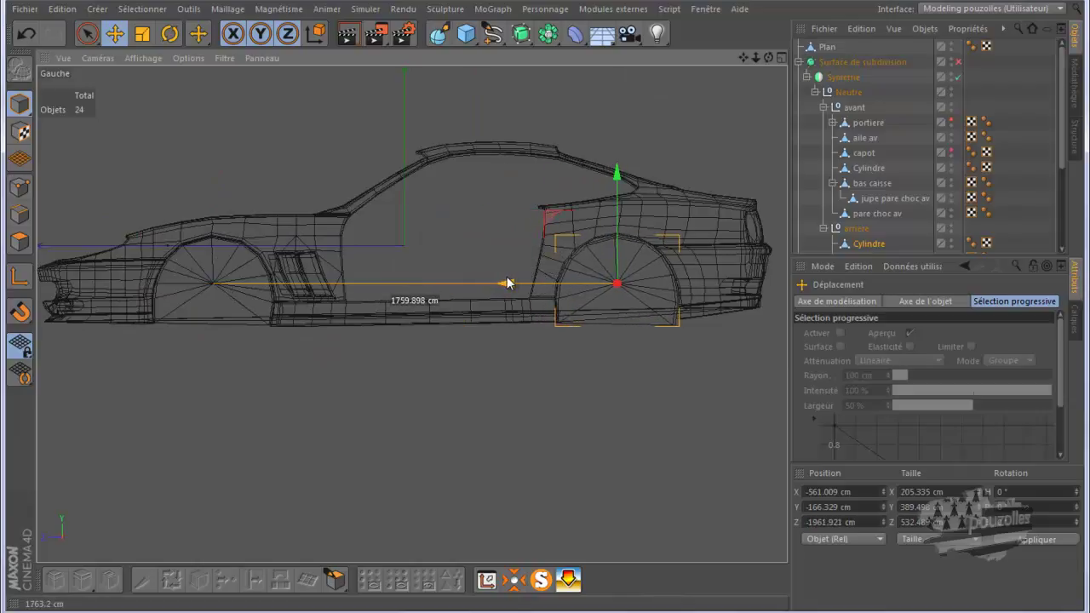
scroll(652, 268, "up", 2)
scroll(652, 268, "up", 1)
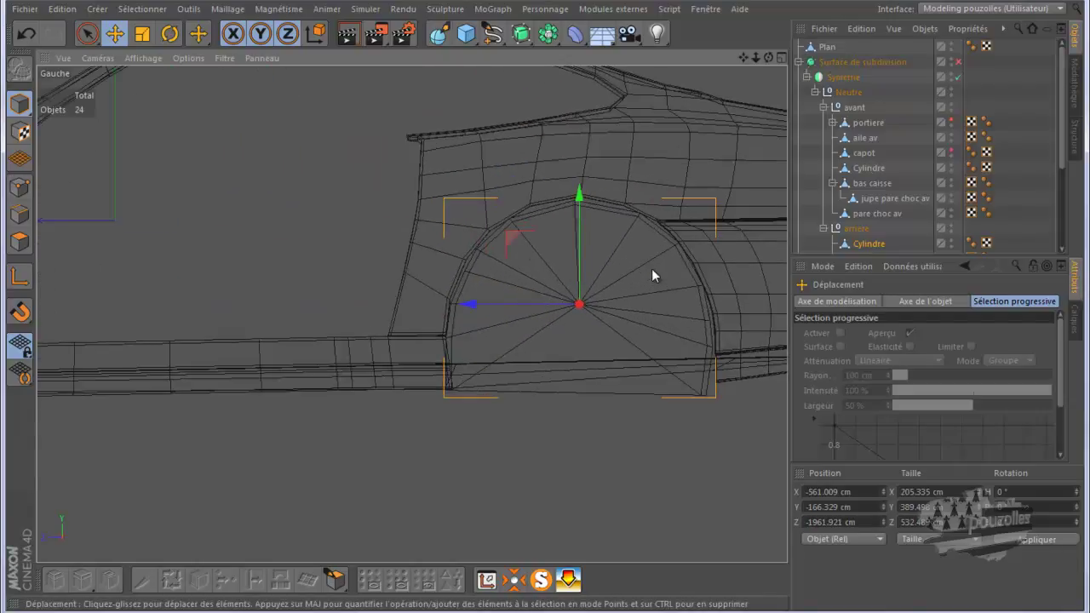
scroll(651, 269, "up", 1)
left_click(847, 242)
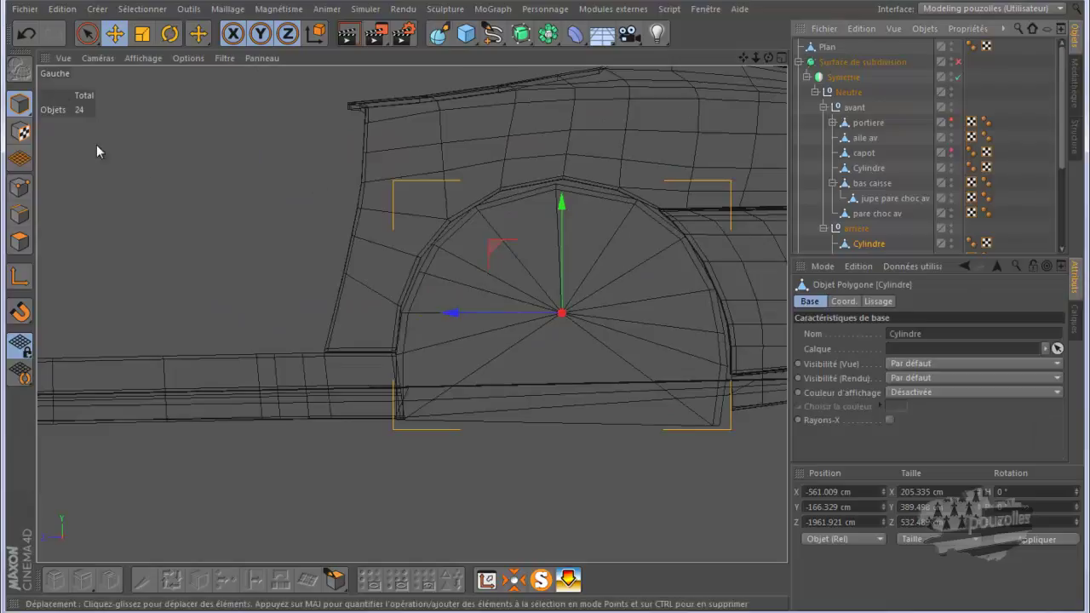
left_click(20, 186)
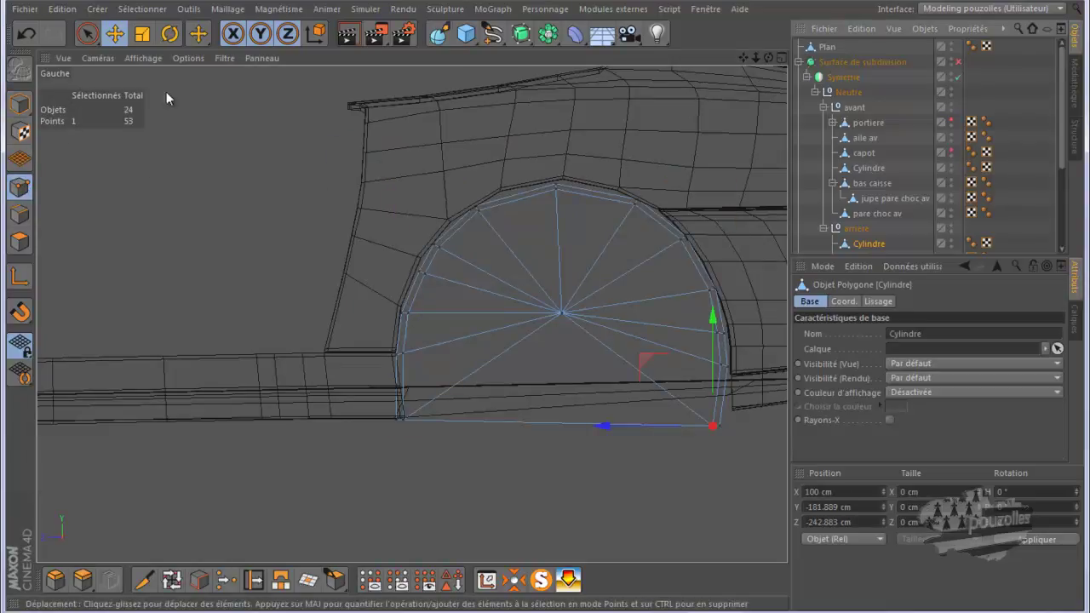
Pull the top and right-side rim points of the rear Cylindre onto the arch curve
left_click(87, 34)
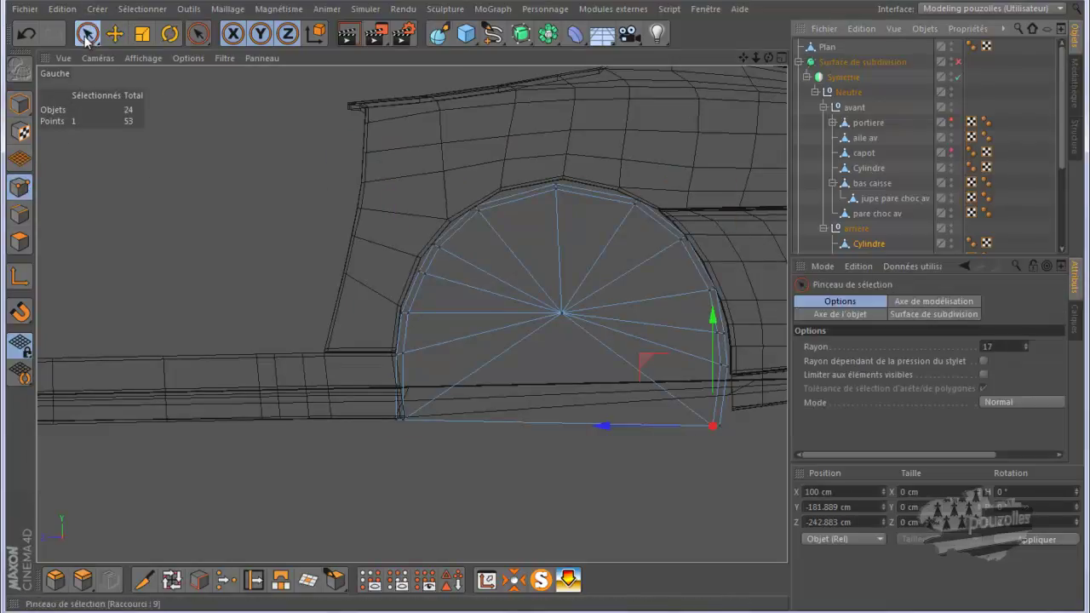
left_click(552, 190)
left_click_drag(559, 153, 555, 136)
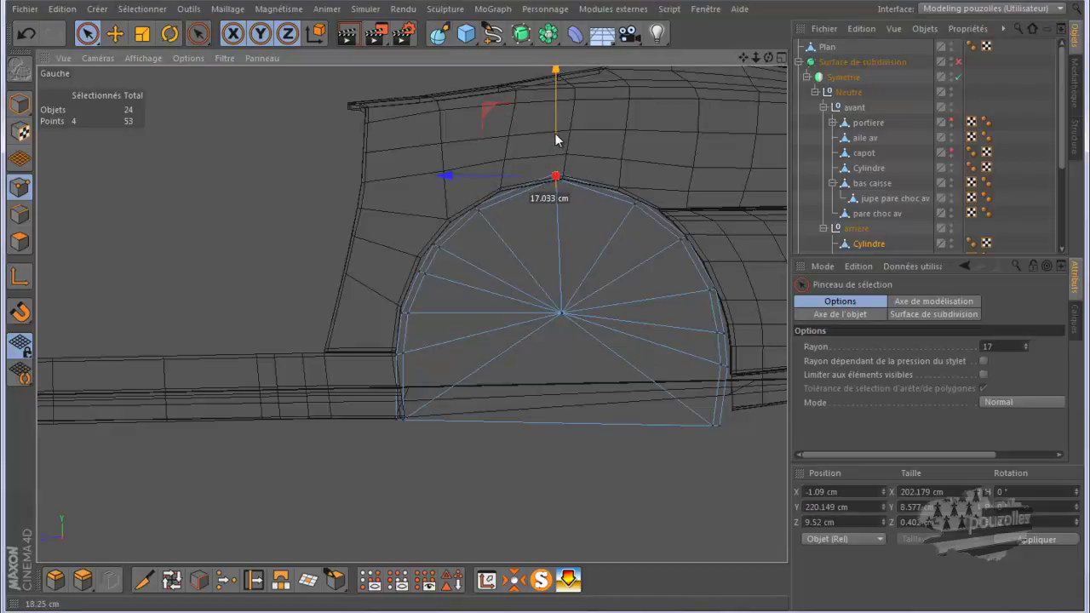
left_click(634, 200)
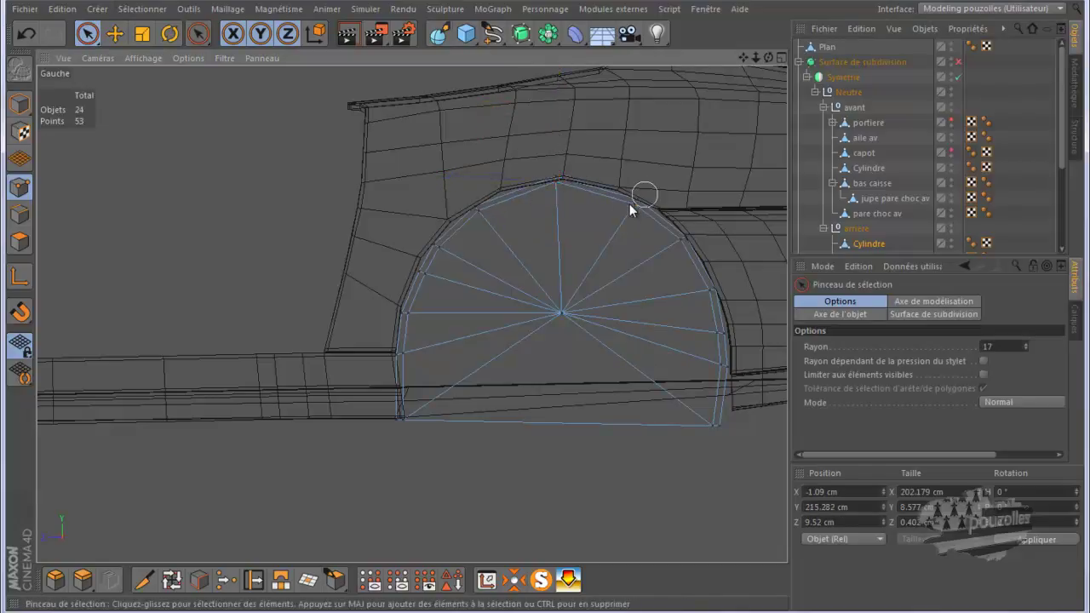
left_click_drag(637, 158, 637, 155)
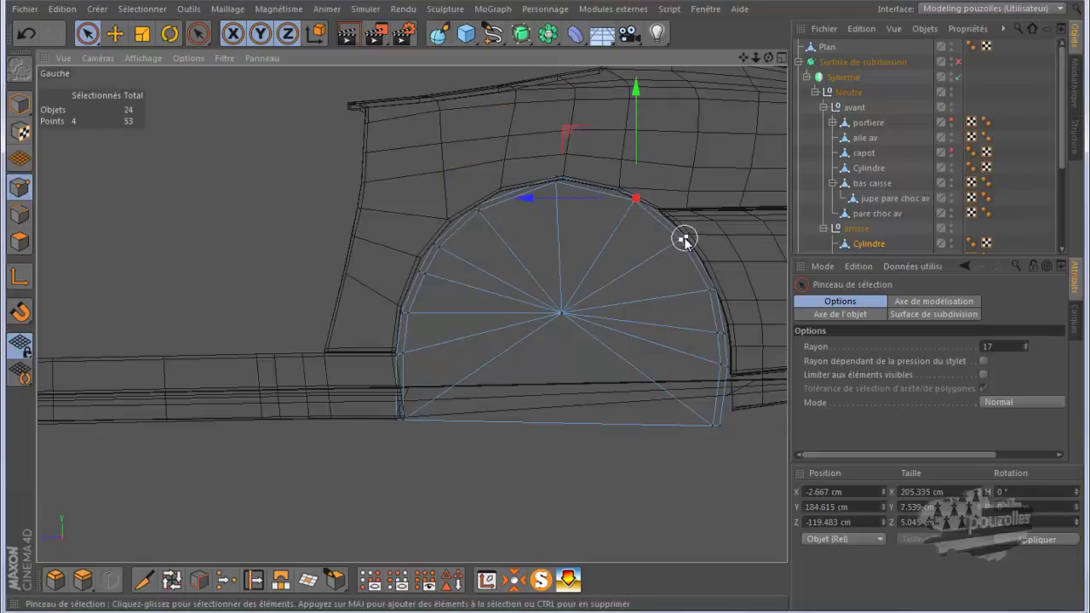
left_click(683, 238)
left_click_drag(637, 239, 650, 244)
left_click(712, 291)
left_click_drag(662, 292, 665, 293)
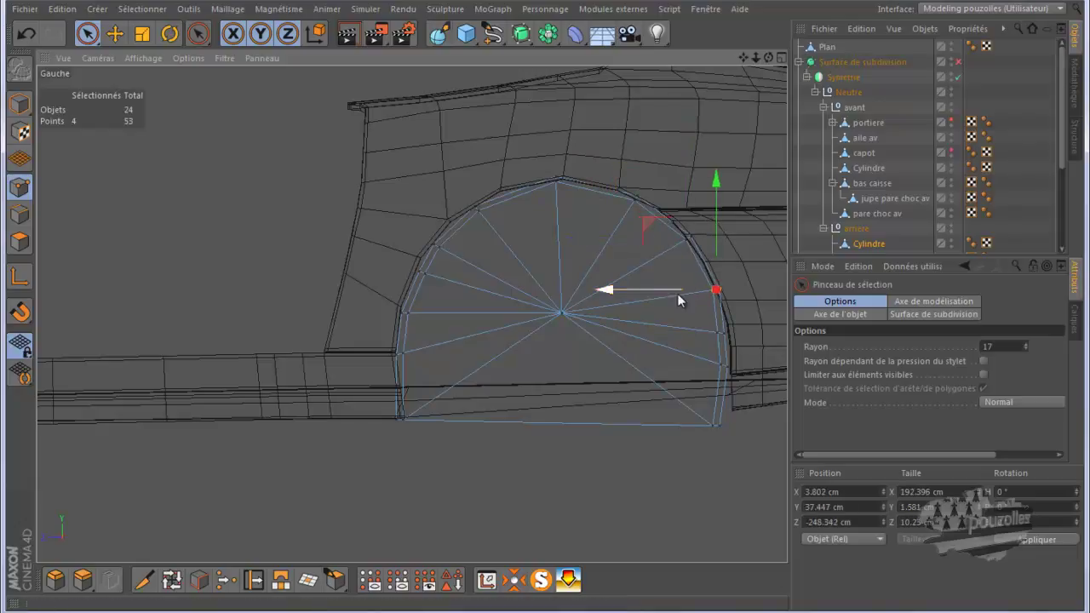
left_click(721, 333)
left_click_drag(662, 336, 669, 375)
left_click(724, 367)
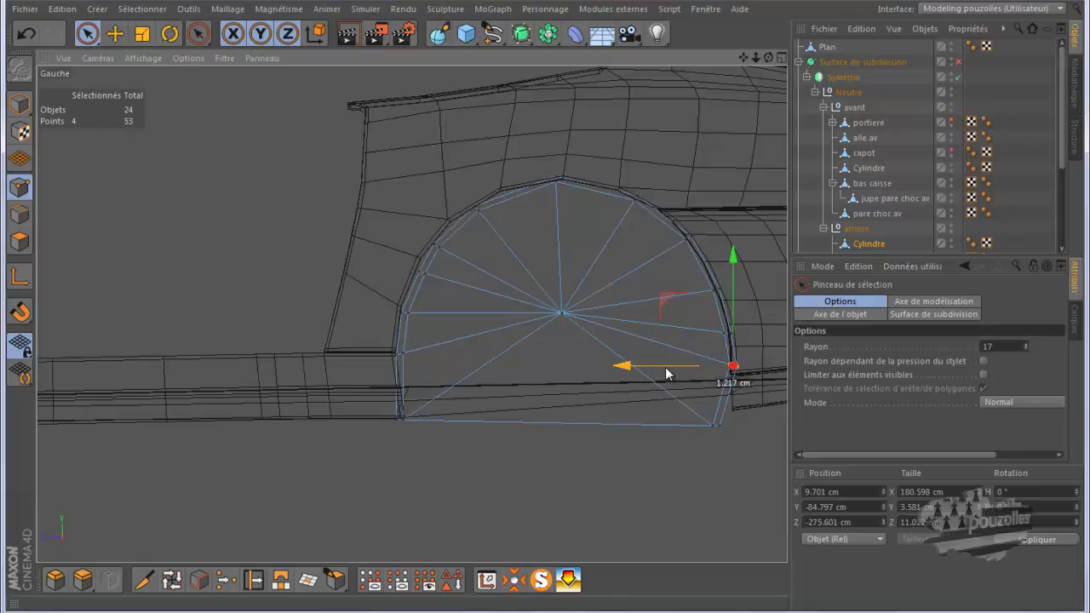
left_click(713, 423)
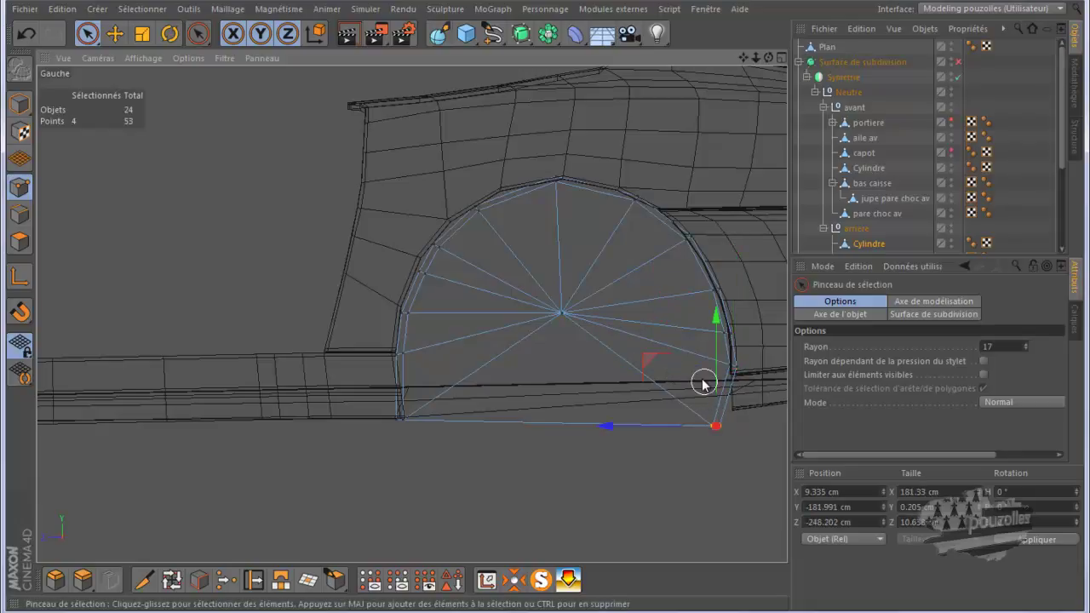
left_click_drag(654, 367, 672, 349)
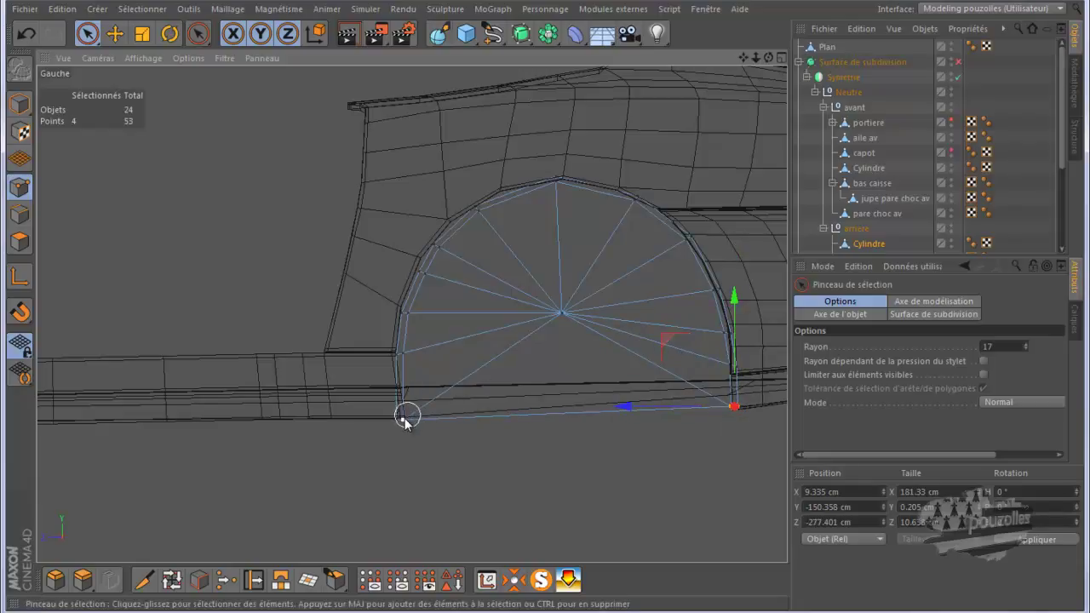
Pull the left-side rim points onto the arch curve, then return to four views
left_click(401, 356)
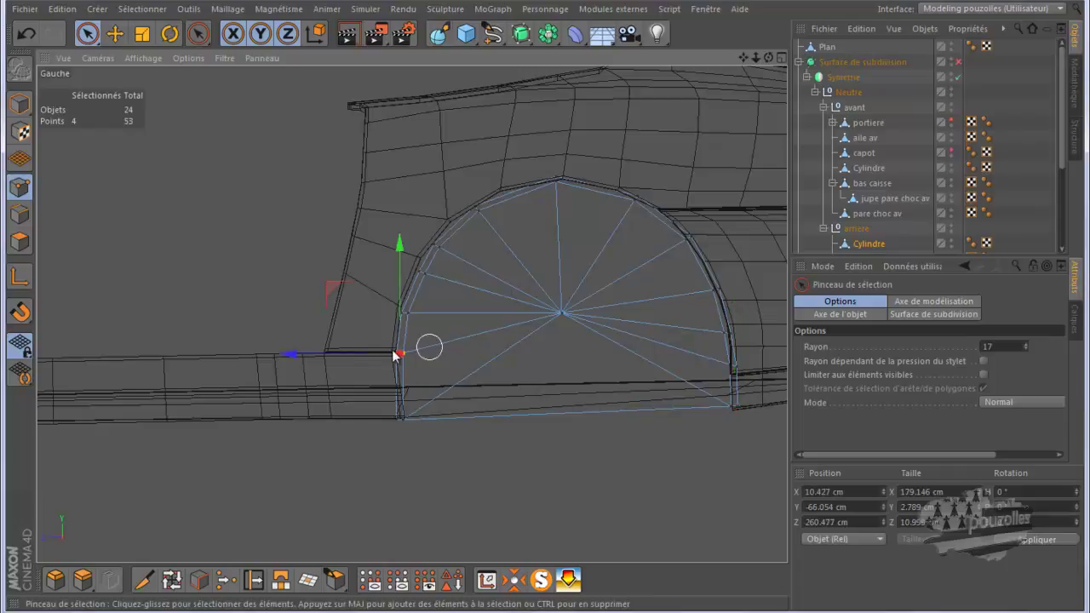
mouse_move(350, 356)
left_mouse_down()
mouse_move(382, 316)
mouse_move(357, 316)
left_mouse_up()
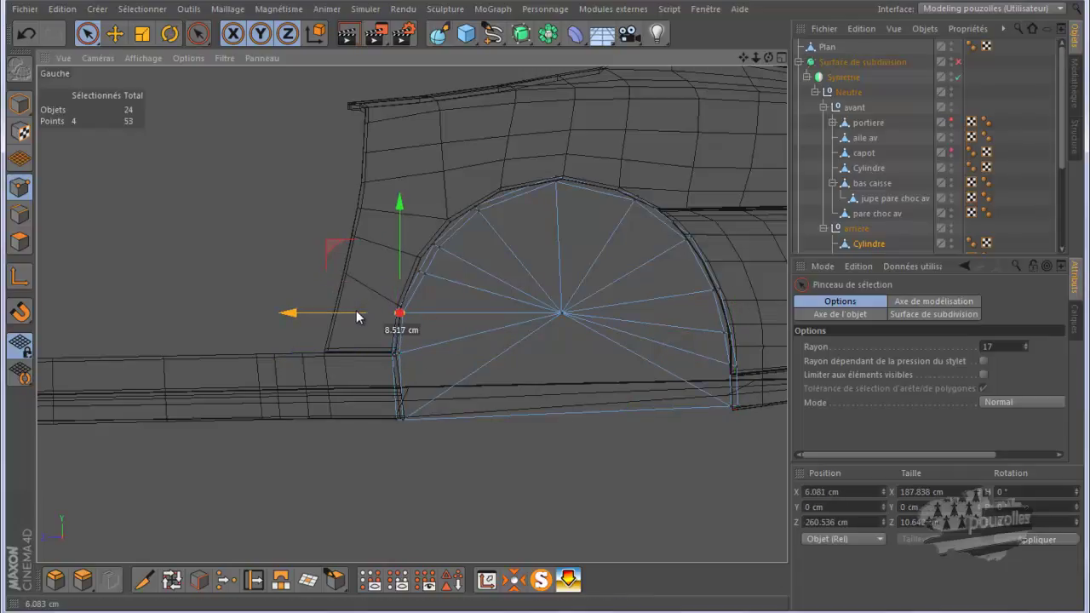
left_click(423, 272)
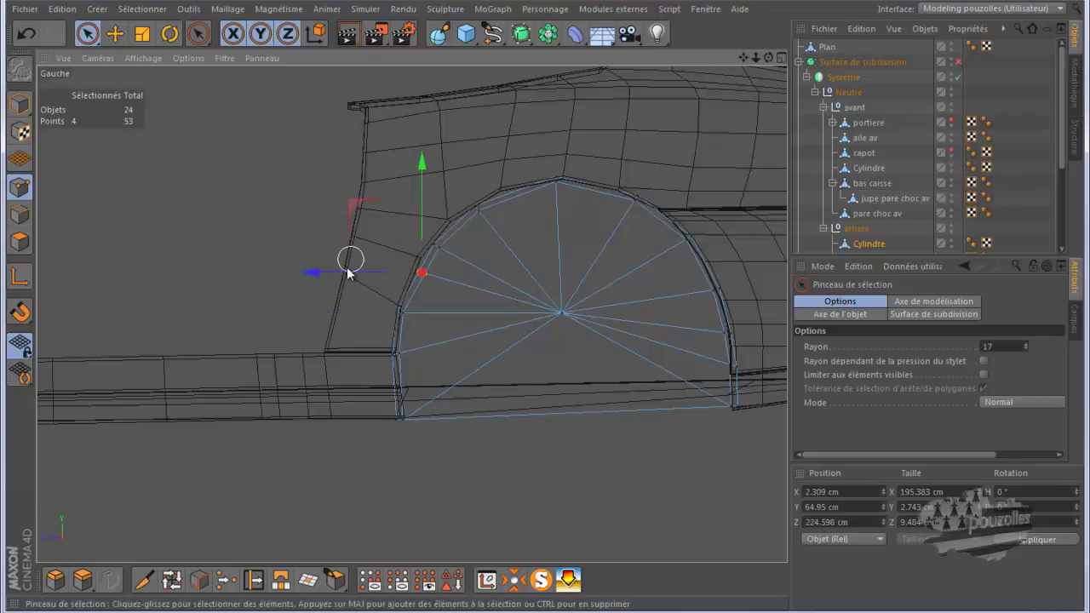
left_click_drag(349, 272, 340, 274)
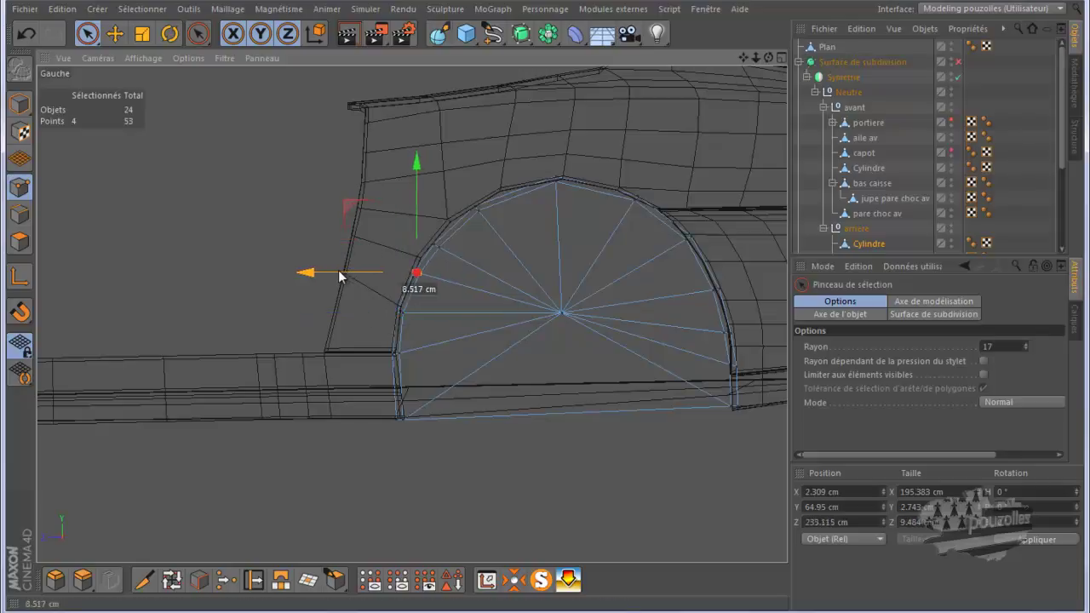
left_click(429, 247)
left_click_drag(377, 244, 372, 243)
left_click(474, 209)
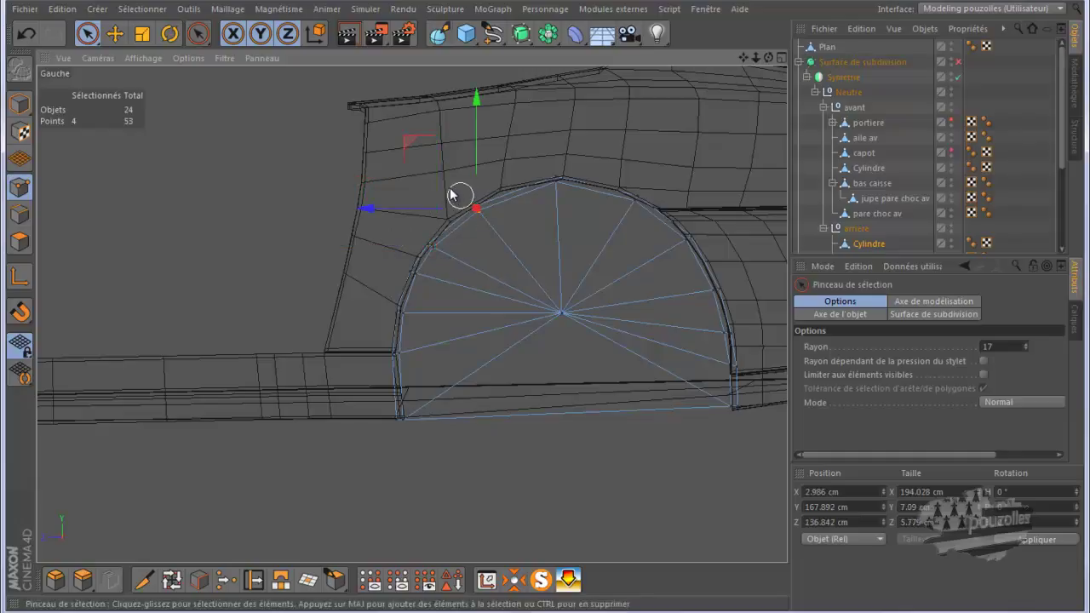
left_click_drag(475, 150, 475, 144)
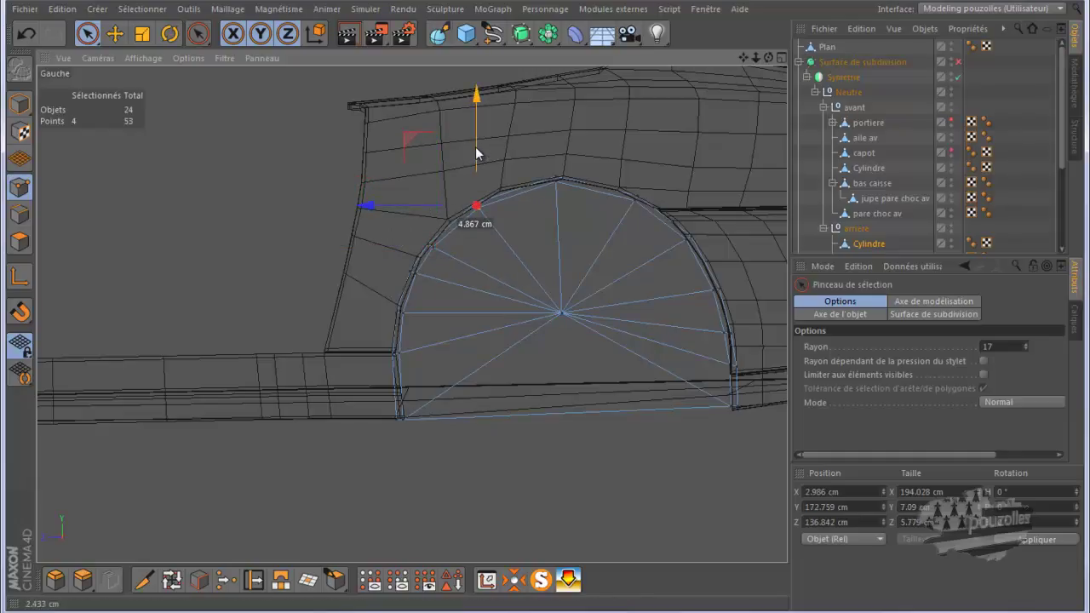
middle_click(418, 224)
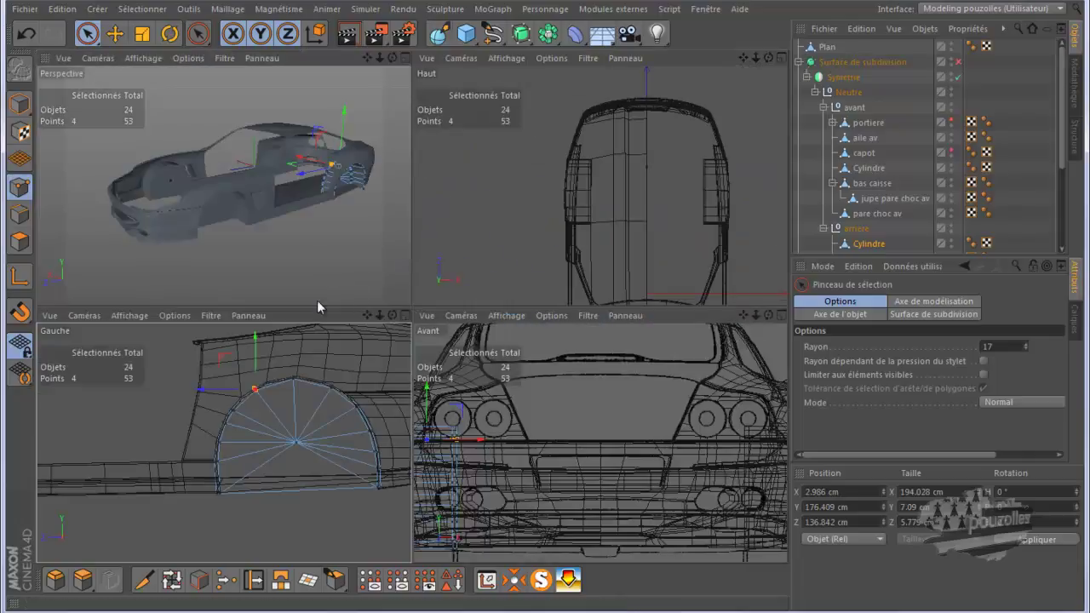
In a maximized Perspective view, push five arch edge points outward along X to -123.832 cm
middle_click(320, 265)
scroll(754, 304, "up", 2)
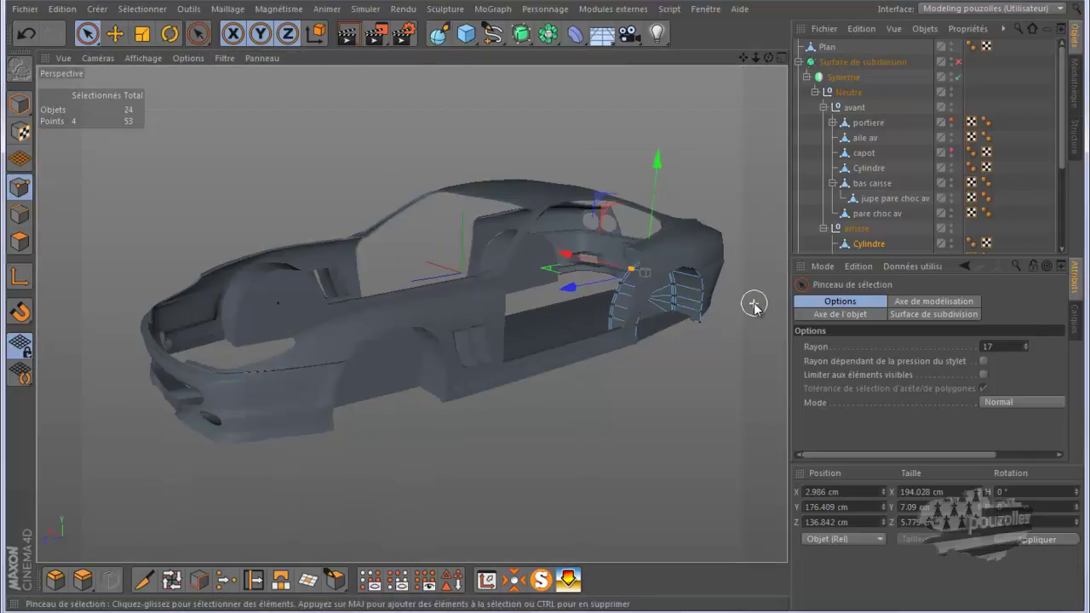
scroll(750, 302, "up", 3)
scroll(713, 284, "up", 3)
scroll(712, 281, "up", 2)
scroll(713, 282, "up", 2)
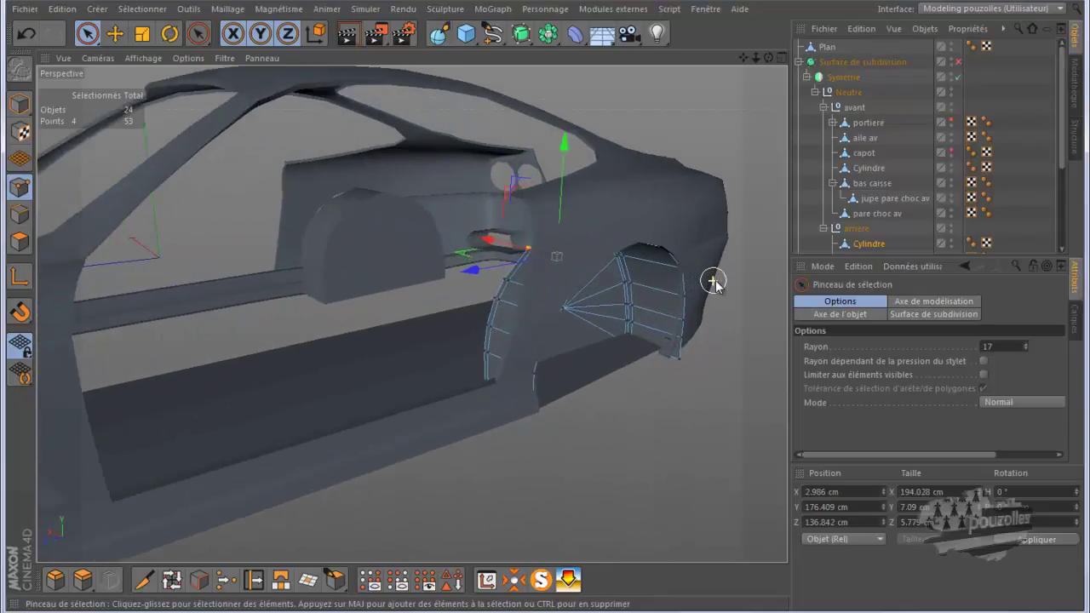
scroll(715, 284, "up", 2)
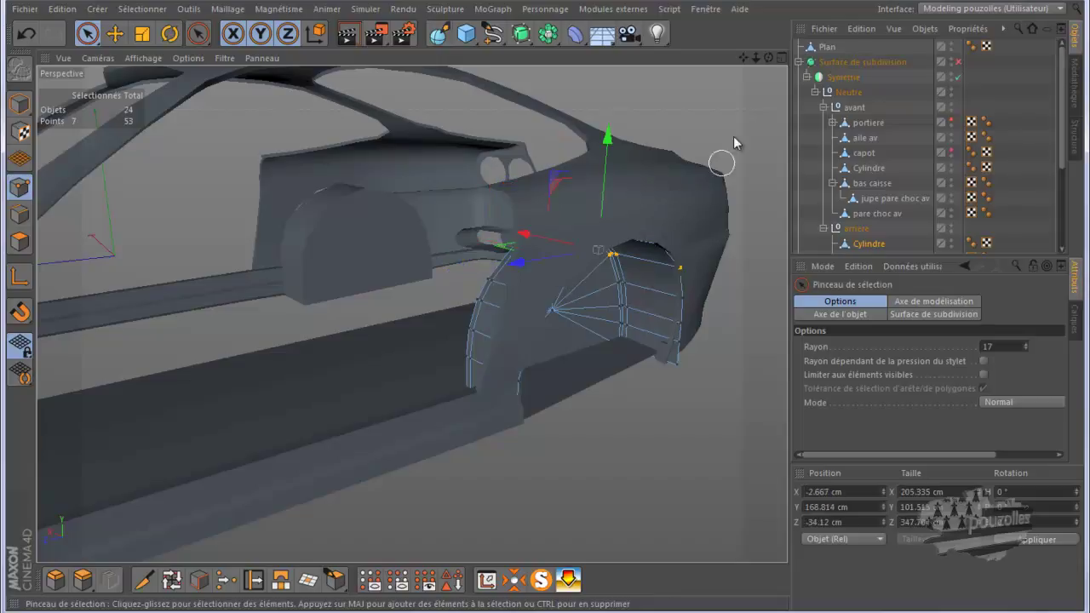
left_click_drag(550, 312, 700, 157, "alt")
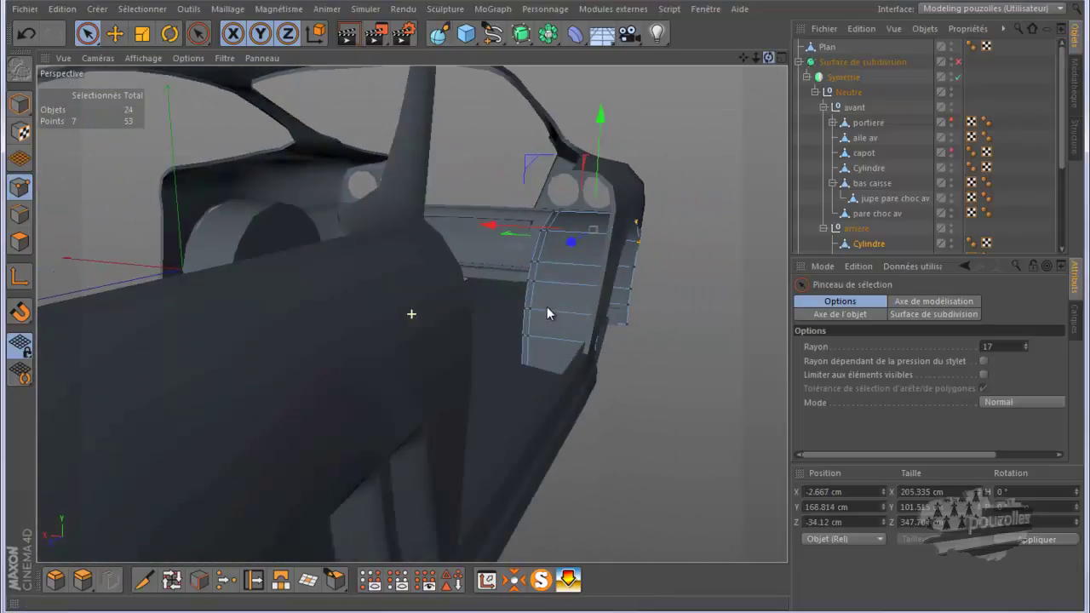
mouse_move(620, 215)
left_mouse_down()
mouse_move(612, 271)
mouse_move(637, 251)
left_mouse_up()
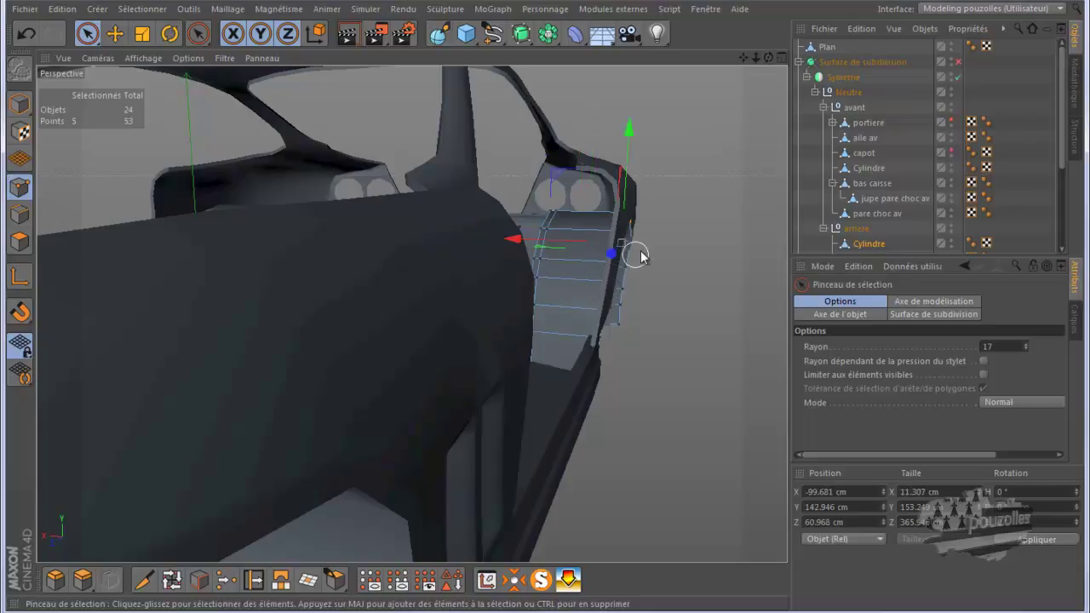
left_click_drag(566, 244, 574, 246)
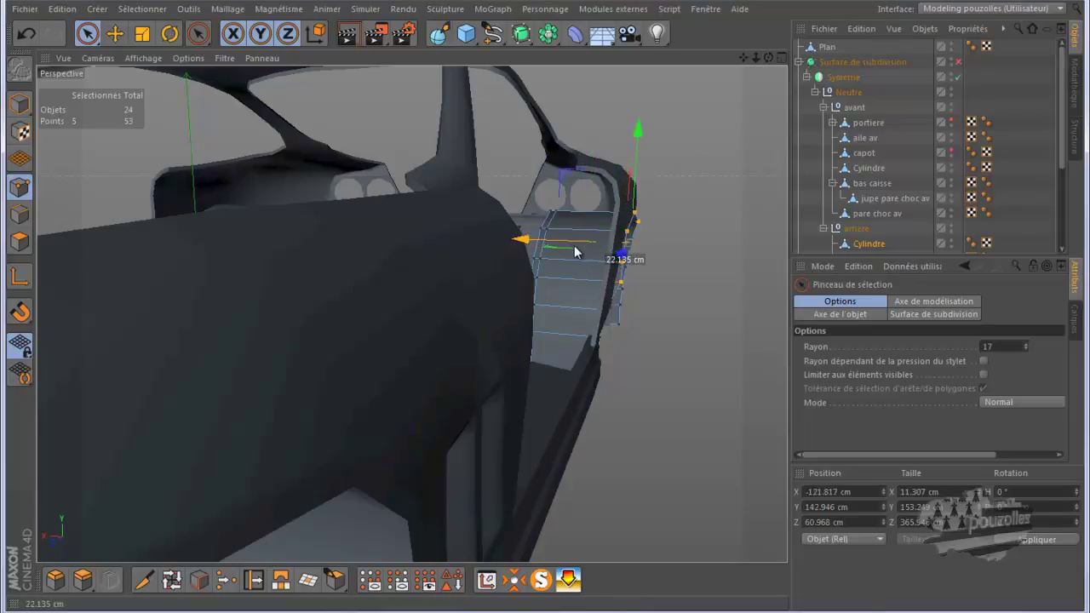
left_click_drag(649, 213, 666, 261, "alt")
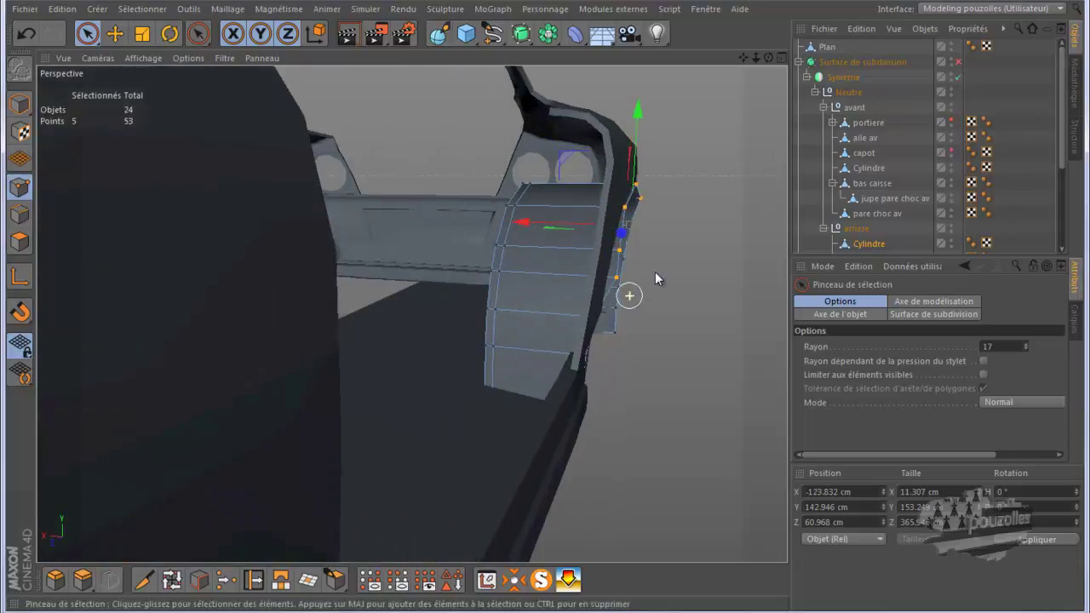
scroll(666, 260, "up", 1)
scroll(666, 261, "up", 1)
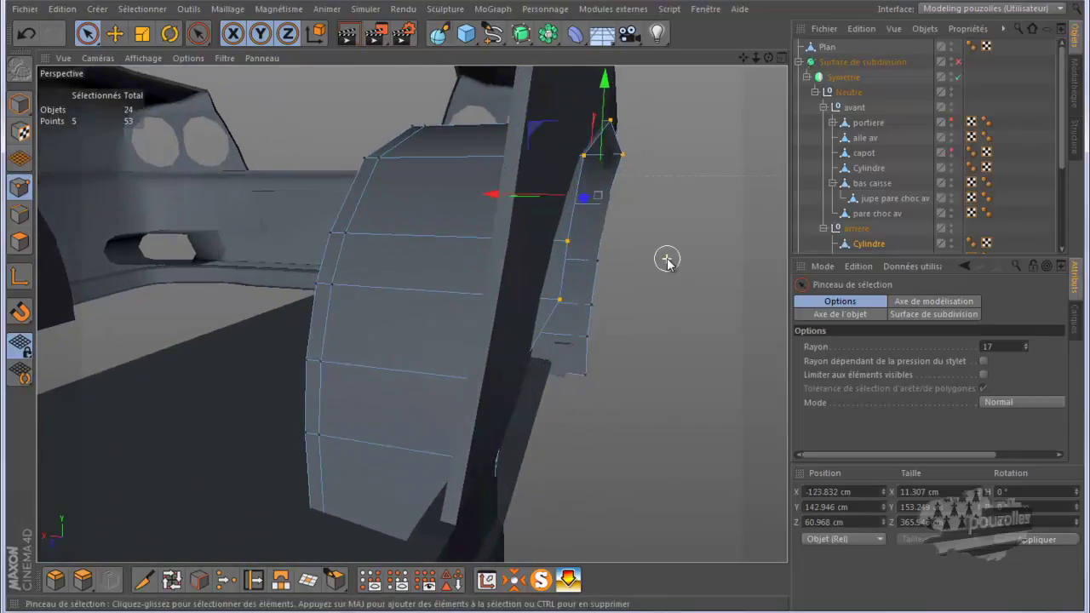
scroll(666, 261, "up", 1)
Slide three lower fender edge points sideways along X
left_click(528, 312)
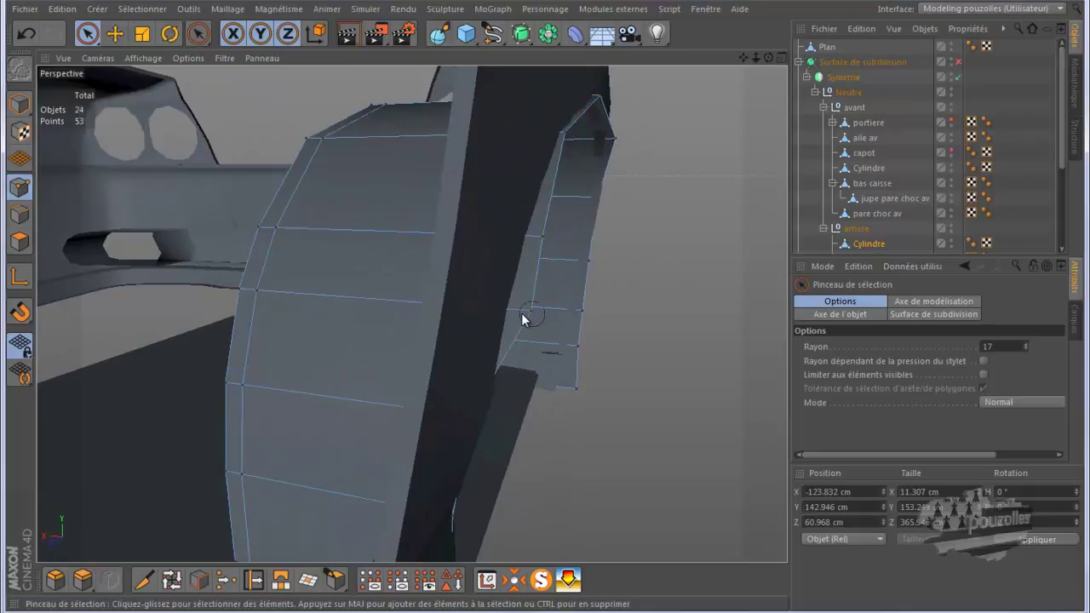
left_click_drag(481, 314, 459, 324)
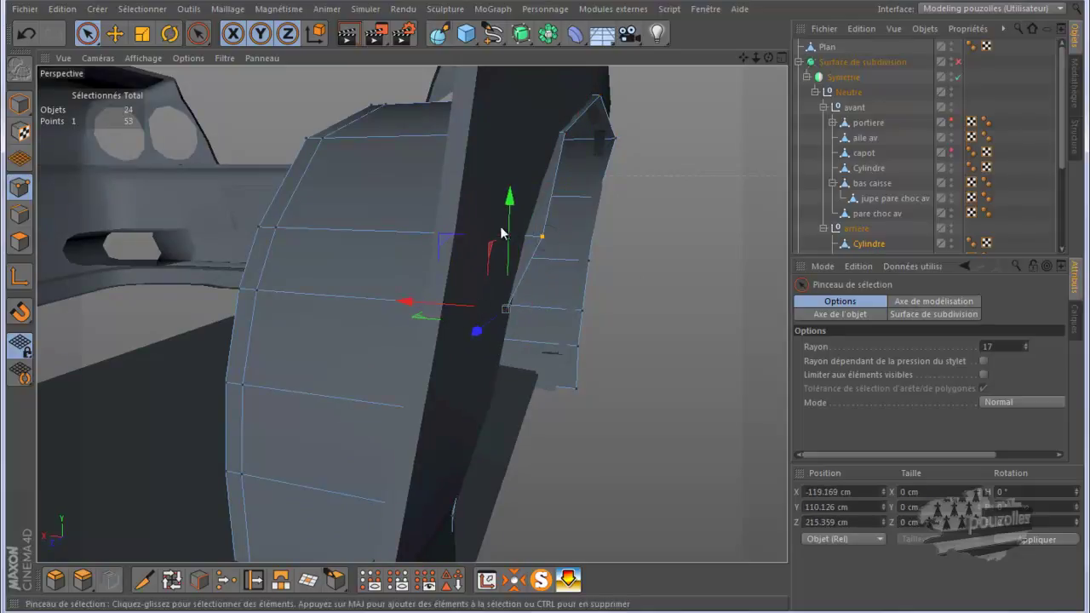
left_click_drag(474, 242, 452, 243)
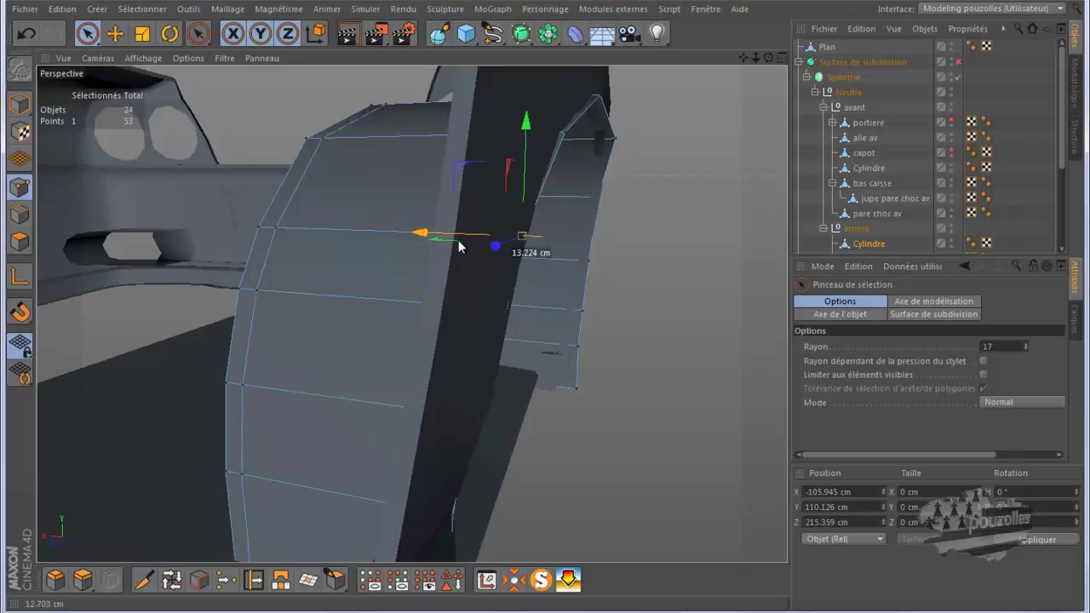
left_click(490, 314)
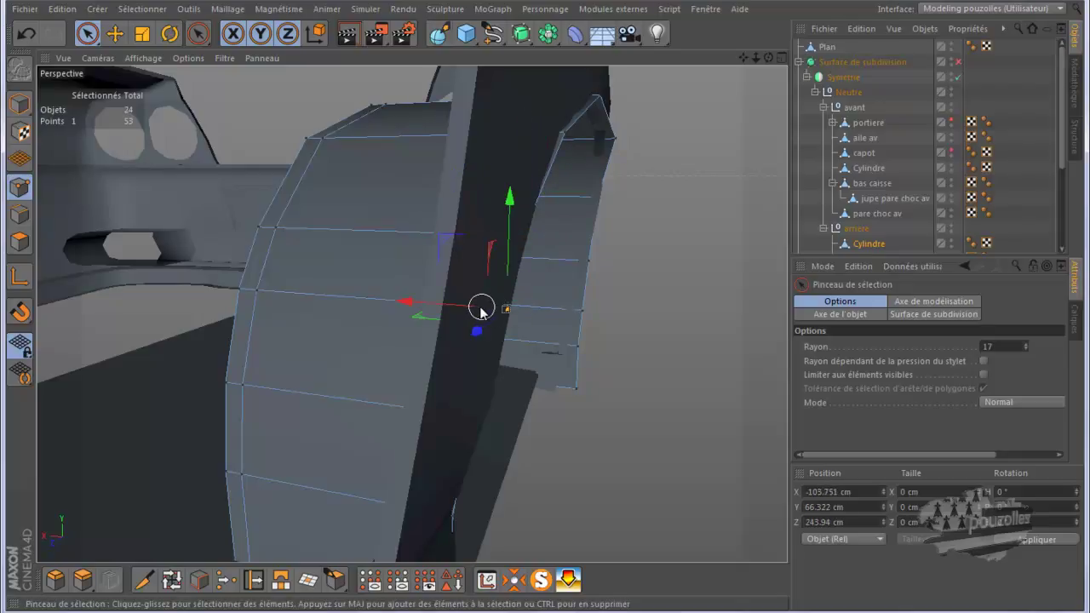
left_click_drag(474, 309, 470, 310)
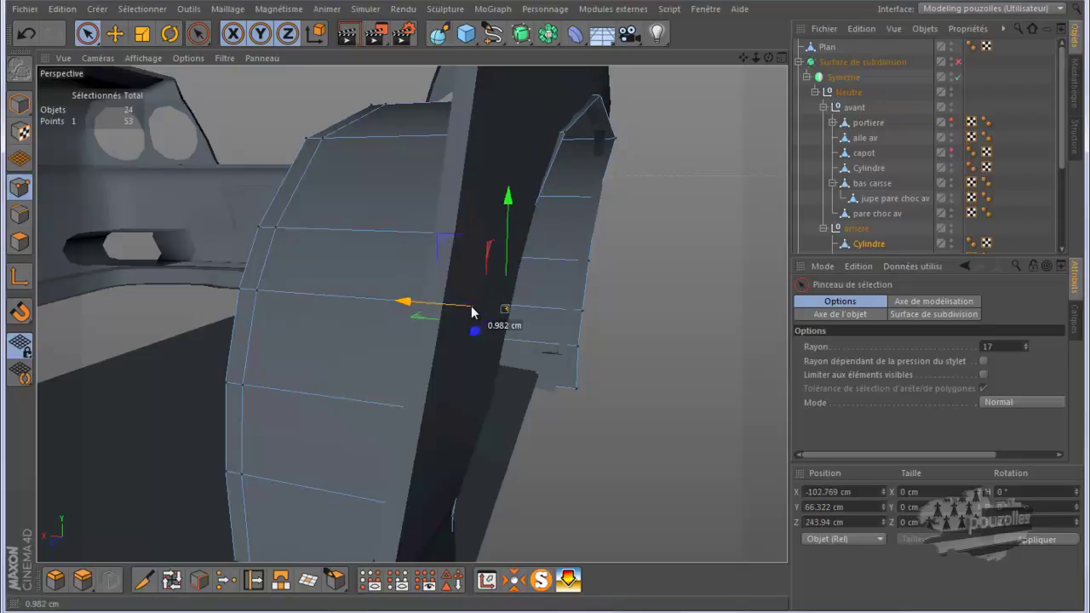
left_click(560, 134)
left_click_drag(517, 133, 509, 142)
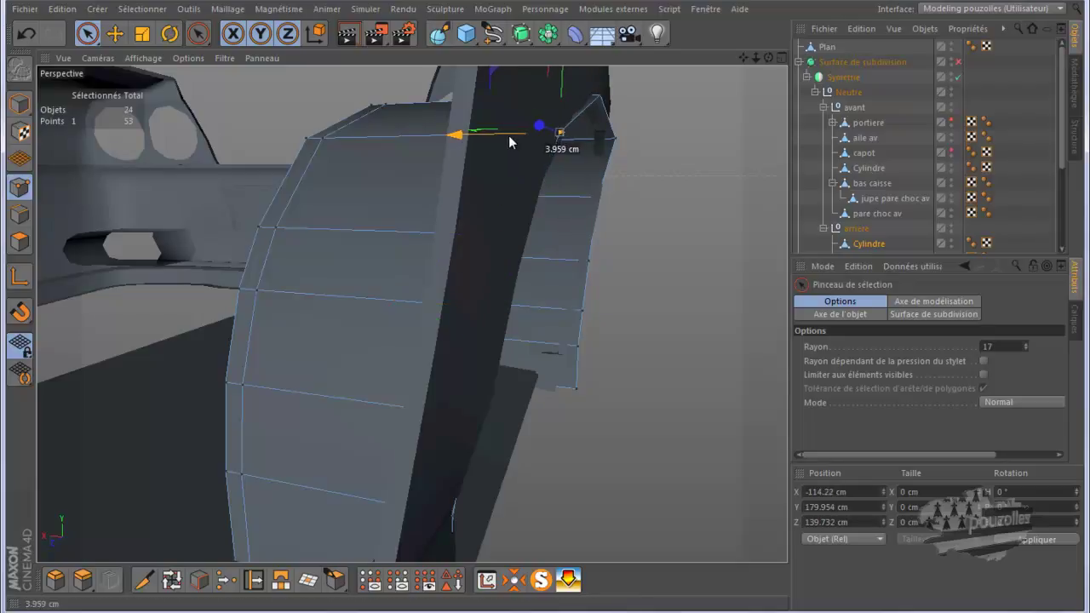
Slide the top corner and remaining arch-edge points along X, one to -95.239, 123.149, -207.973 cm
left_click(596, 96)
left_click_drag(738, 53, 733, 54)
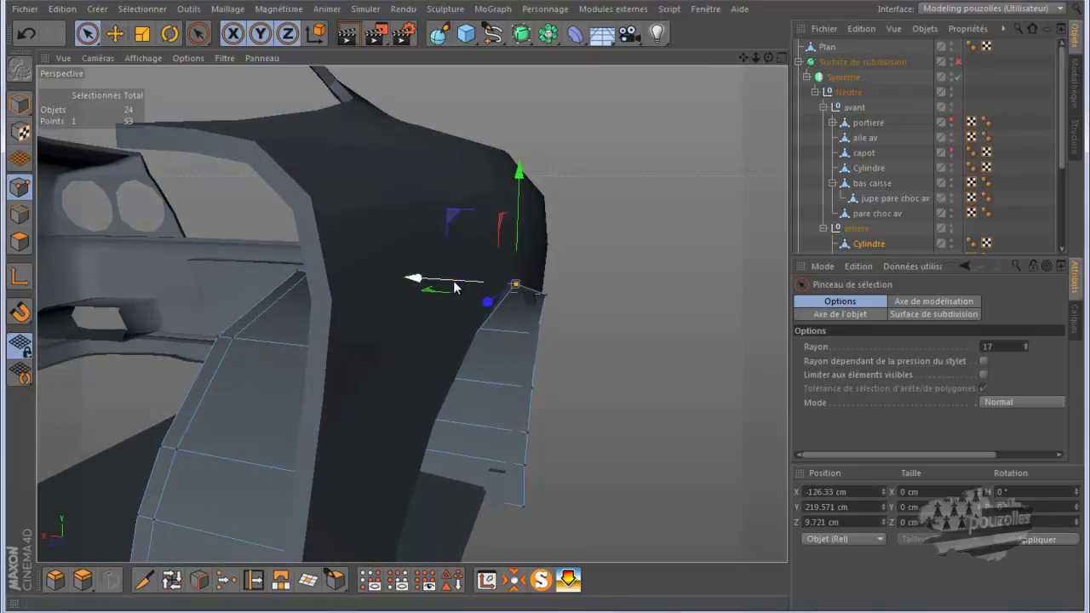
left_click_drag(456, 287, 447, 282)
left_click(534, 296)
left_click_drag(494, 295, 478, 294)
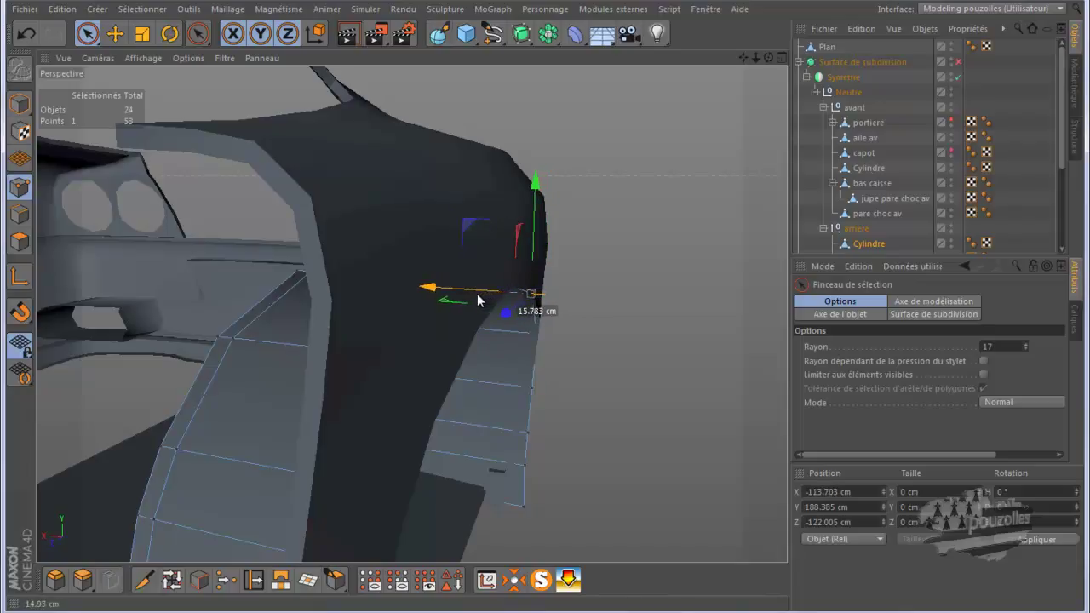
left_click_drag(577, 327, 554, 330)
left_click(545, 338)
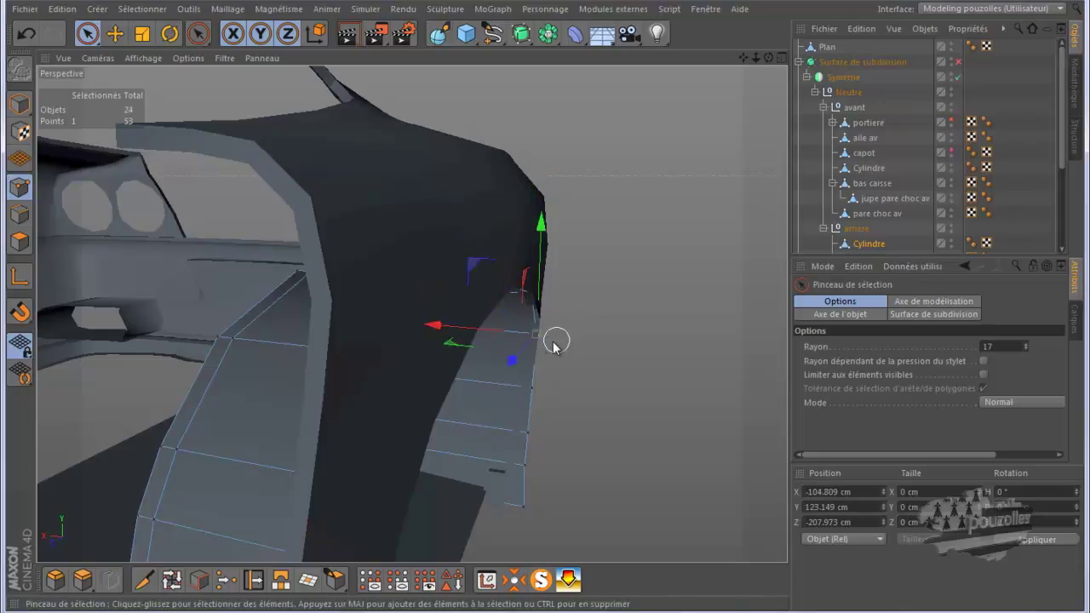
left_click_drag(489, 331, 479, 330)
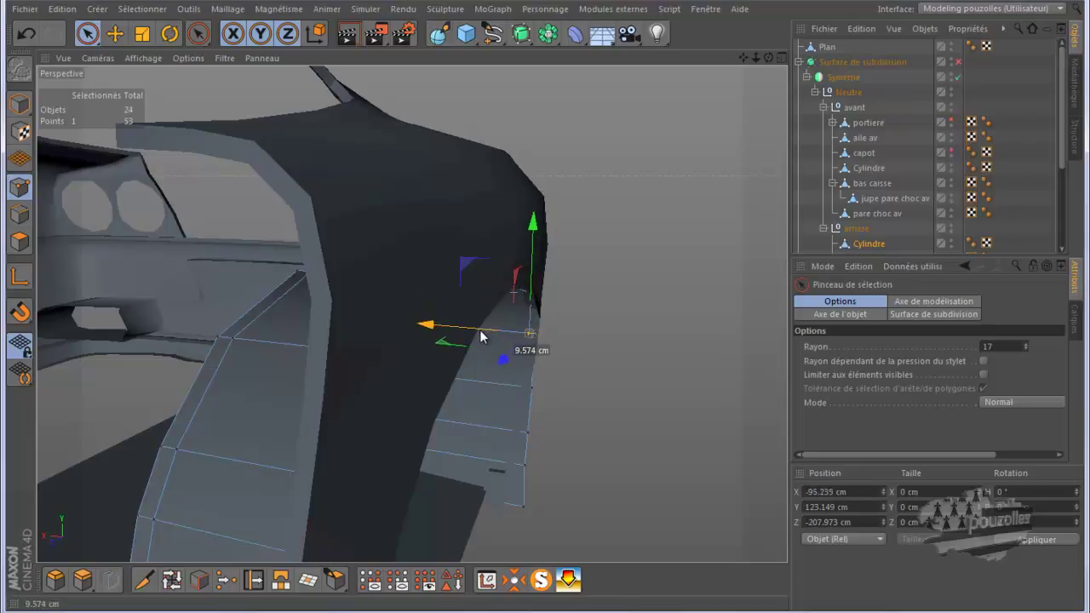
Pull the two upper wheel-arch rim vertices outward along X
left_click_drag(545, 315, 545, 306, "alt")
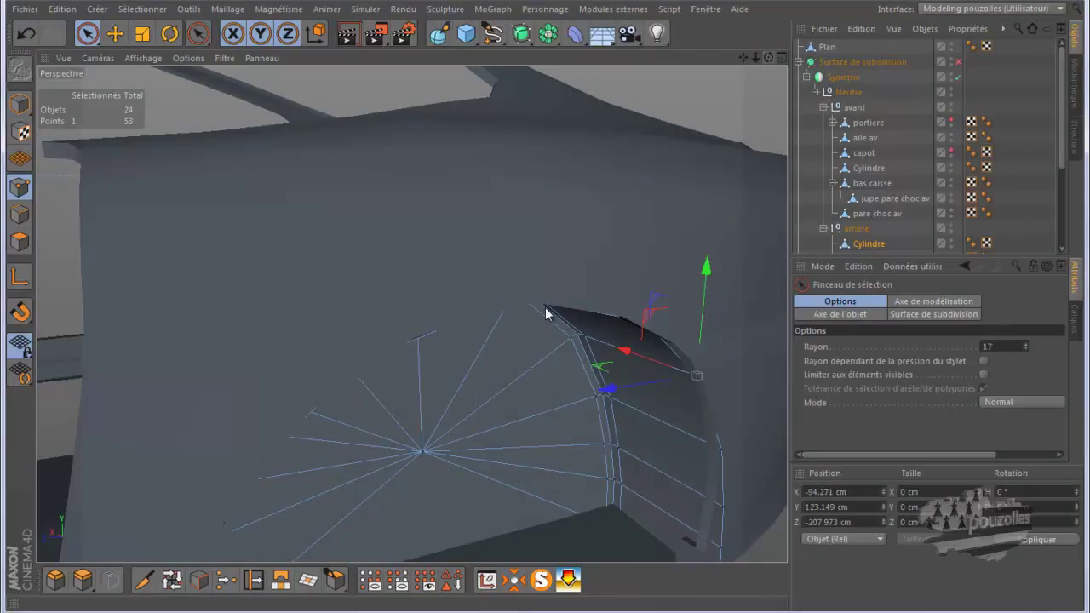
left_click_drag(632, 146, 520, 172, "alt")
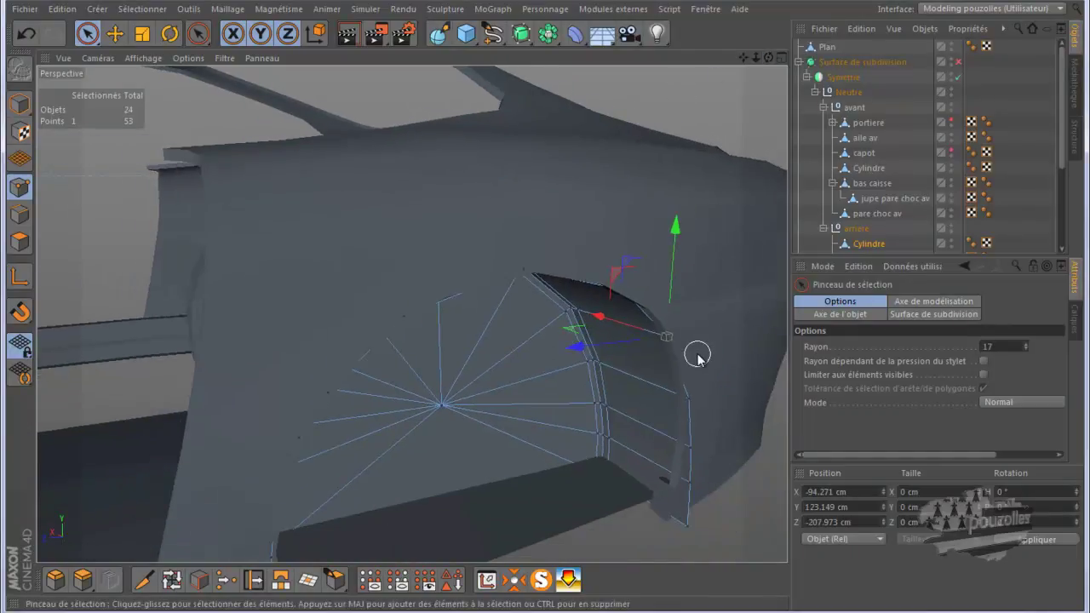
left_click(690, 398)
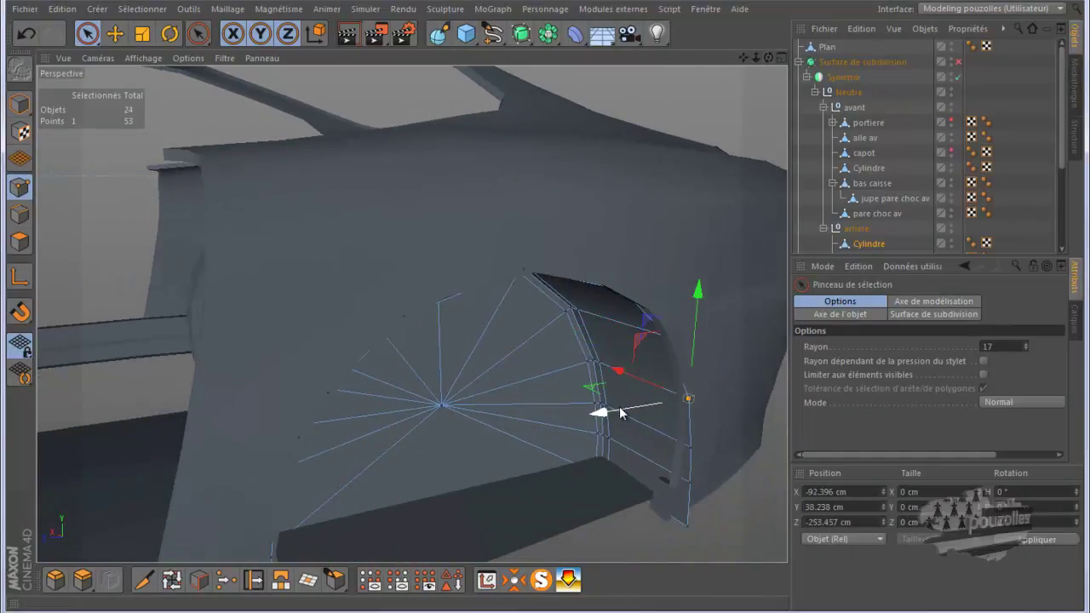
left_click_drag(624, 381, 620, 380)
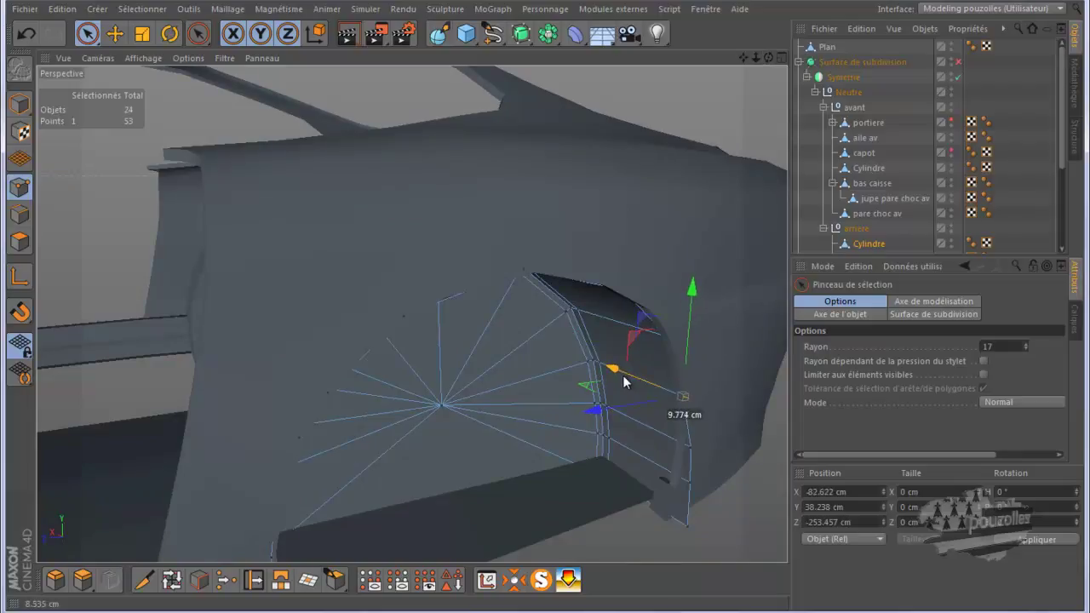
left_click(688, 448)
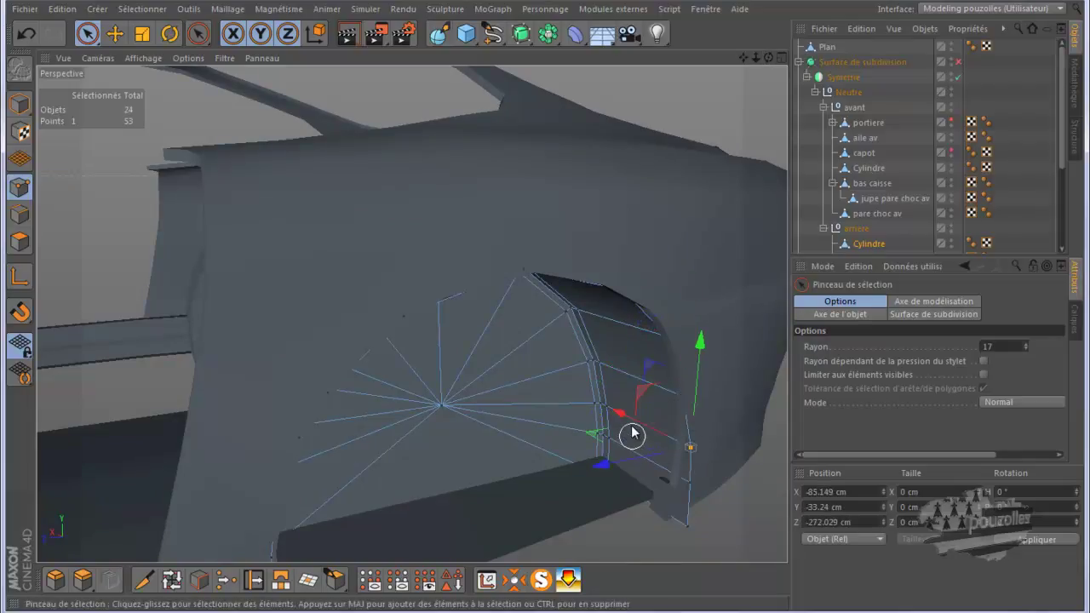
left_click_drag(620, 414, 627, 428)
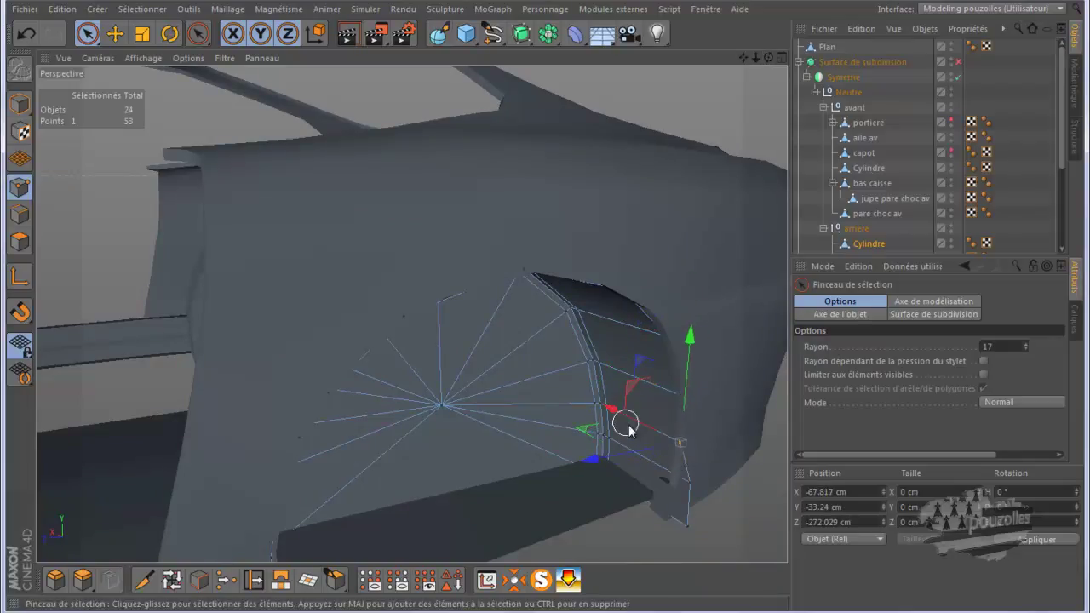
Push the lowest arch-rim vertex out along X and drop it to -46.043, -150.461, -282.721 cm
left_click(689, 480)
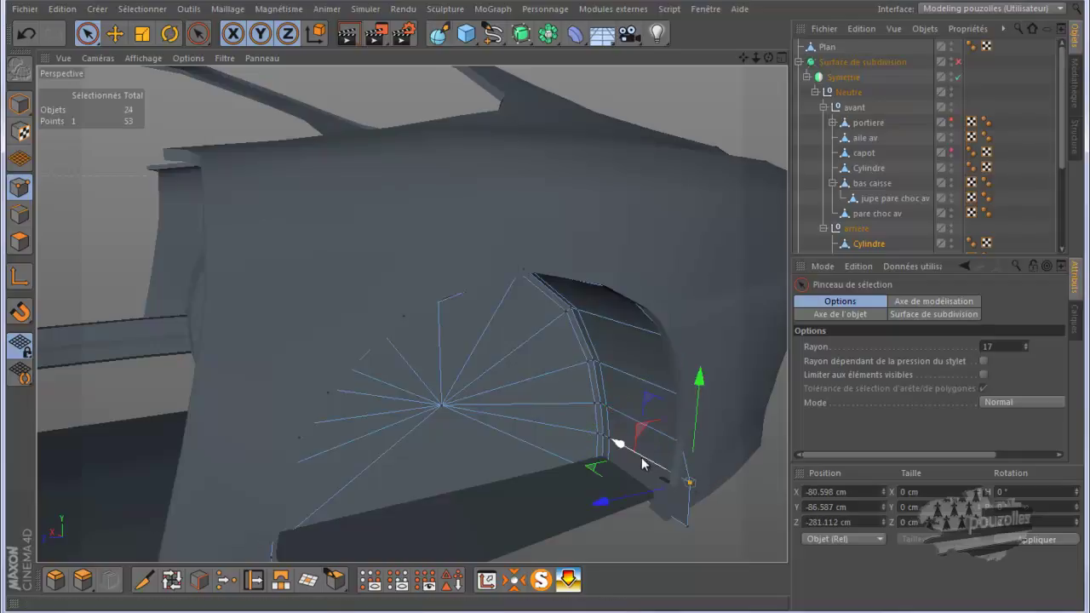
left_click_drag(643, 465, 667, 482)
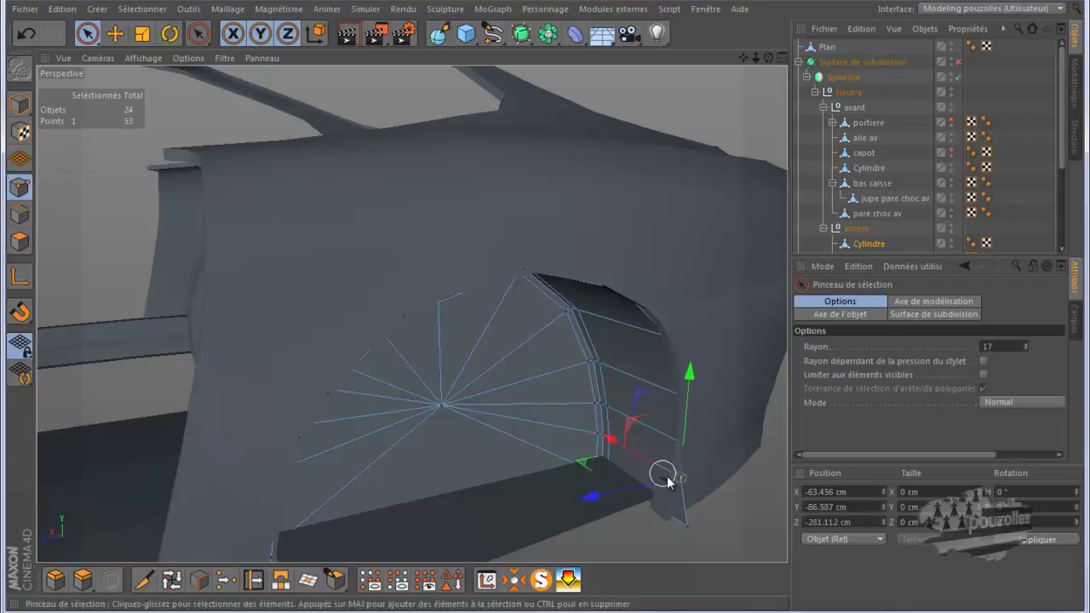
left_click_drag(614, 438, 669, 479)
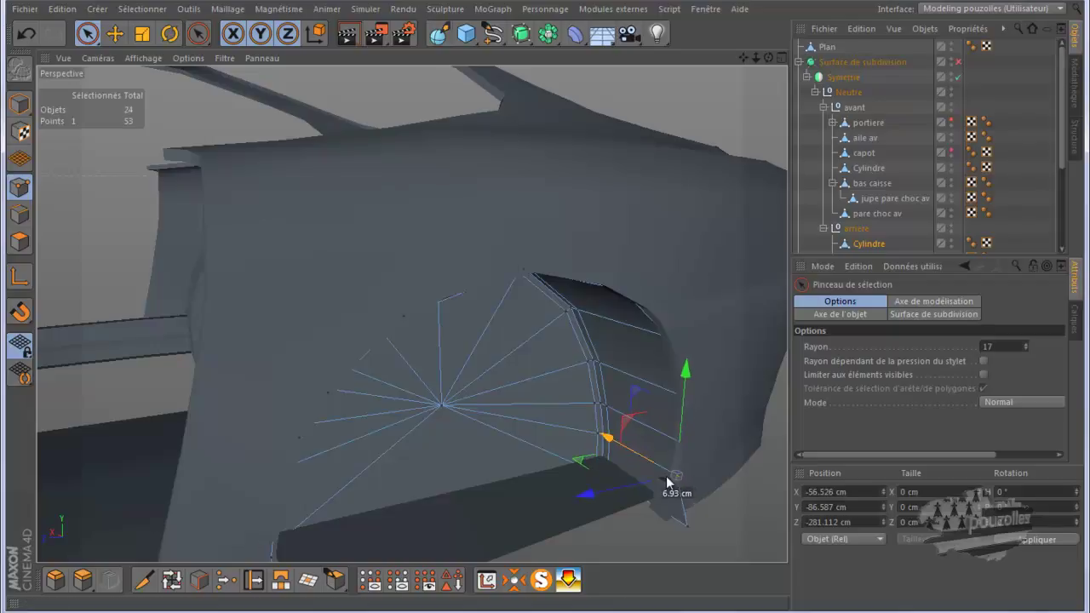
mouse_move(675, 520)
left_mouse_down()
mouse_move(606, 485)
mouse_move(678, 339)
left_mouse_up()
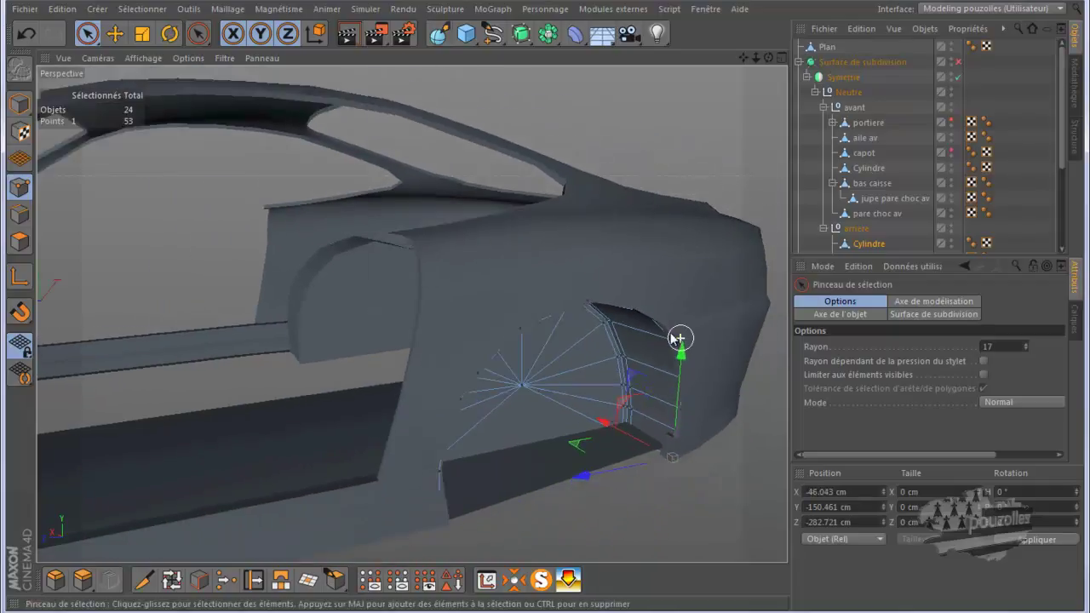
Shift the rear arch-edge vertex about 7 cm along X to -70.444, -67.449, 272.06 cm
left_click(436, 473)
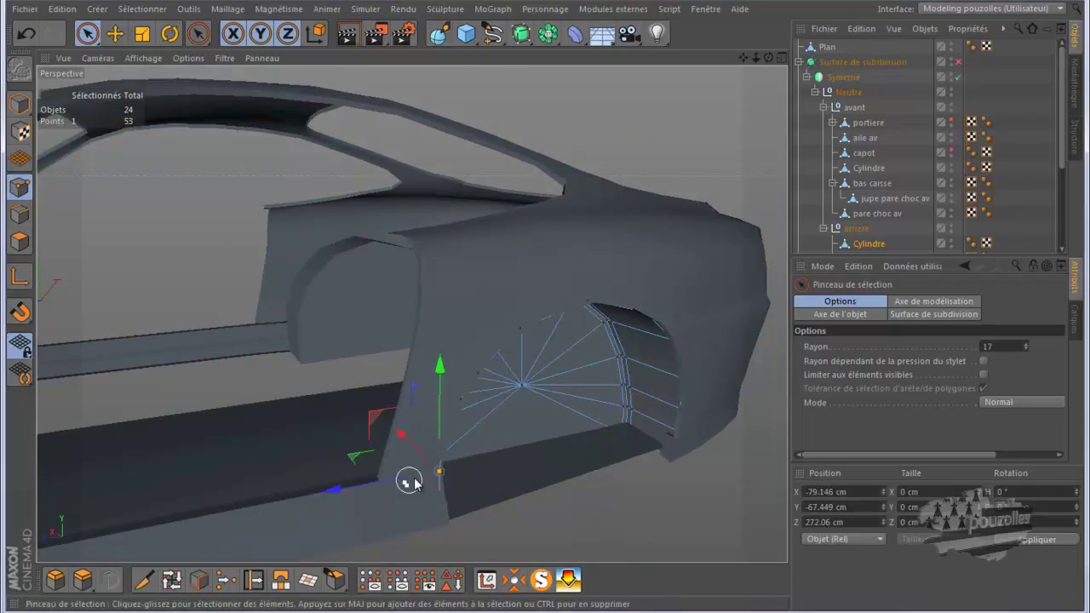
left_click_drag(413, 455, 411, 453)
left_click_drag(499, 445, 625, 295, "alt")
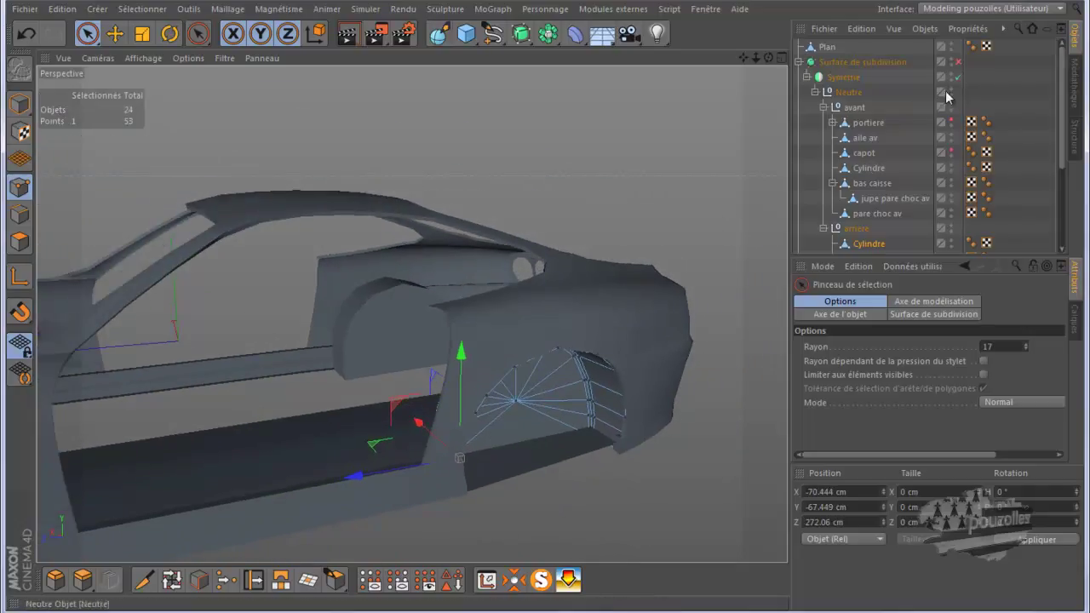
Enable the Surface de subdivision and render the view to check the smoothed body
left_click(958, 62)
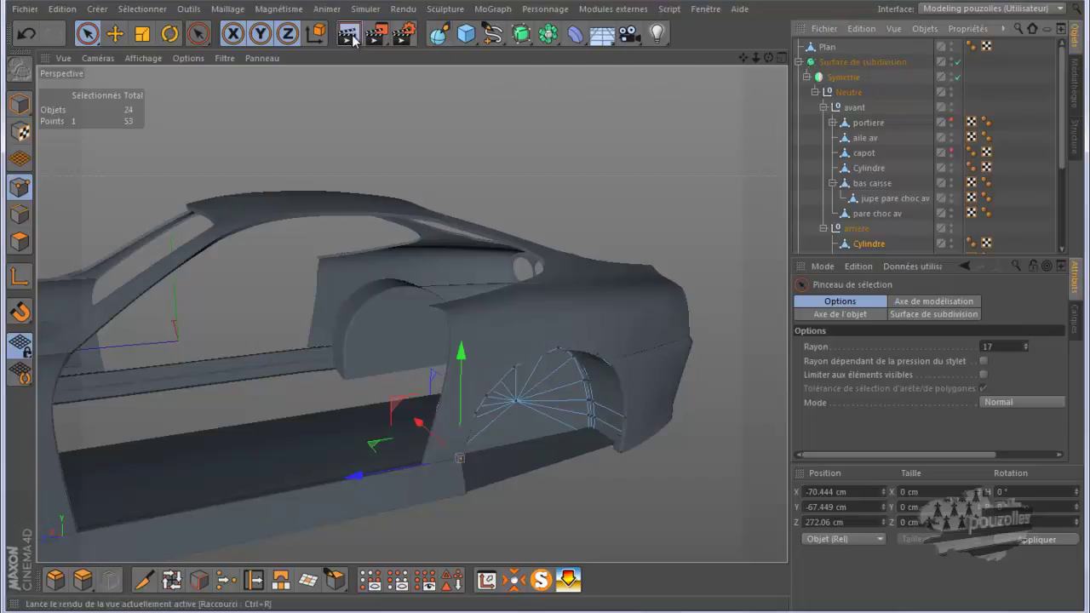
left_click(350, 35)
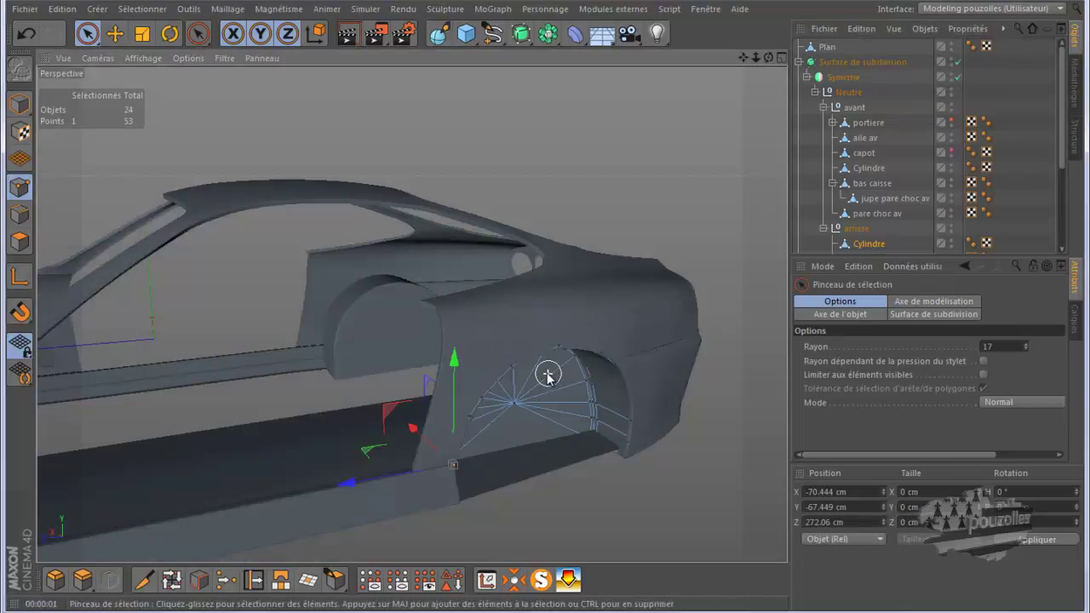
scroll(548, 376, "up", 2)
scroll(529, 351, "up", 2)
scroll(530, 352, "up", 2)
scroll(531, 353, "up", 2)
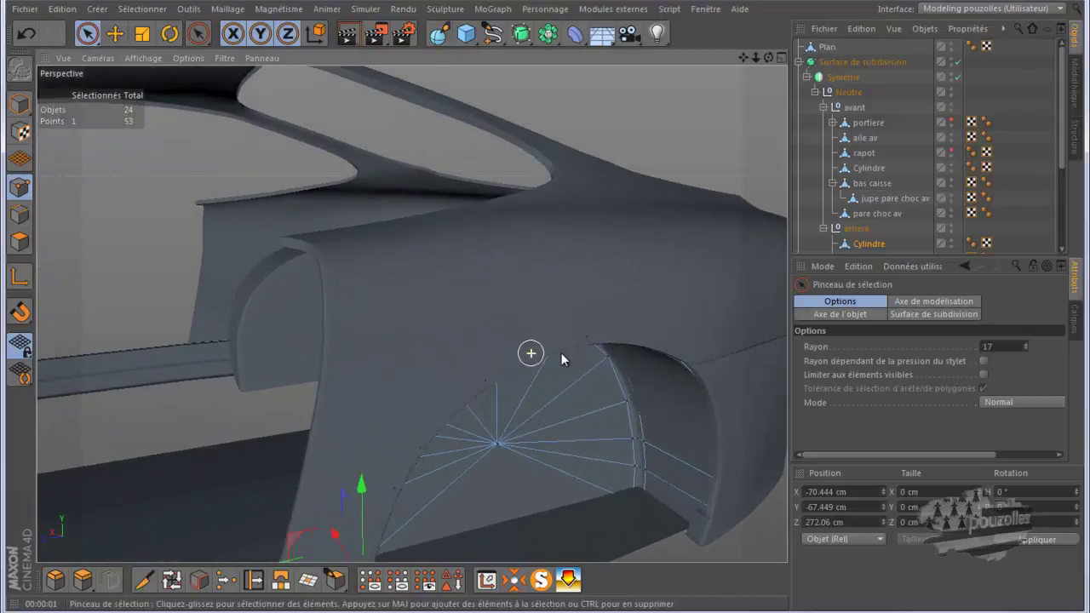
scroll(561, 353, "up", 2)
scroll(574, 350, "up", 2)
mouse_move(768, 56)
left_mouse_down()
mouse_move(552, 307)
mouse_move(583, 297)
mouse_move(537, 314)
left_mouse_up()
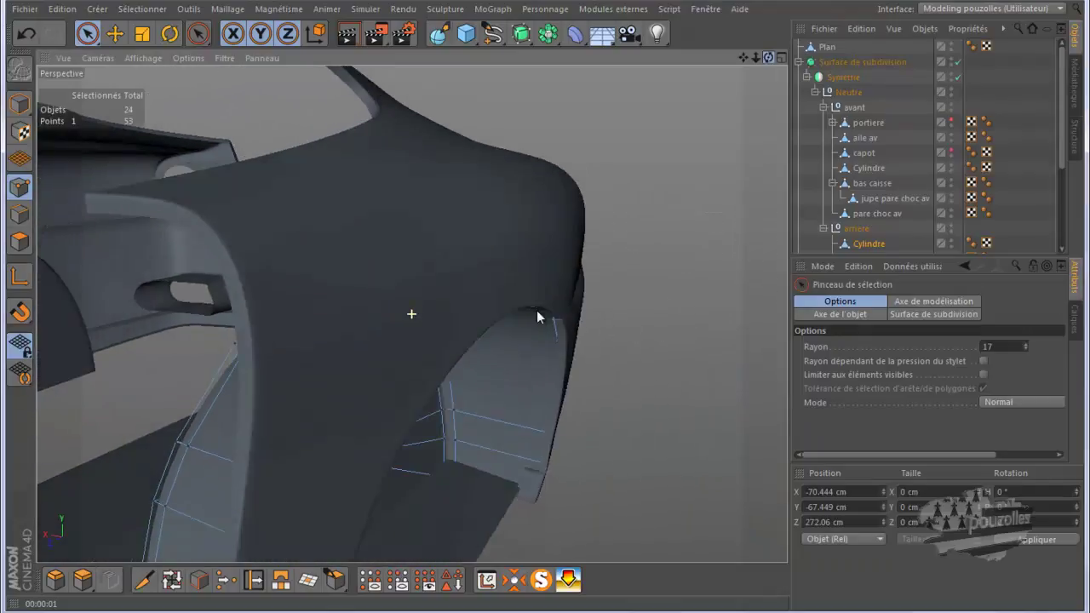
Knife-cut a line across the Plan floor beside the front wheel, raising its points from 46 to 50
left_click(352, 36)
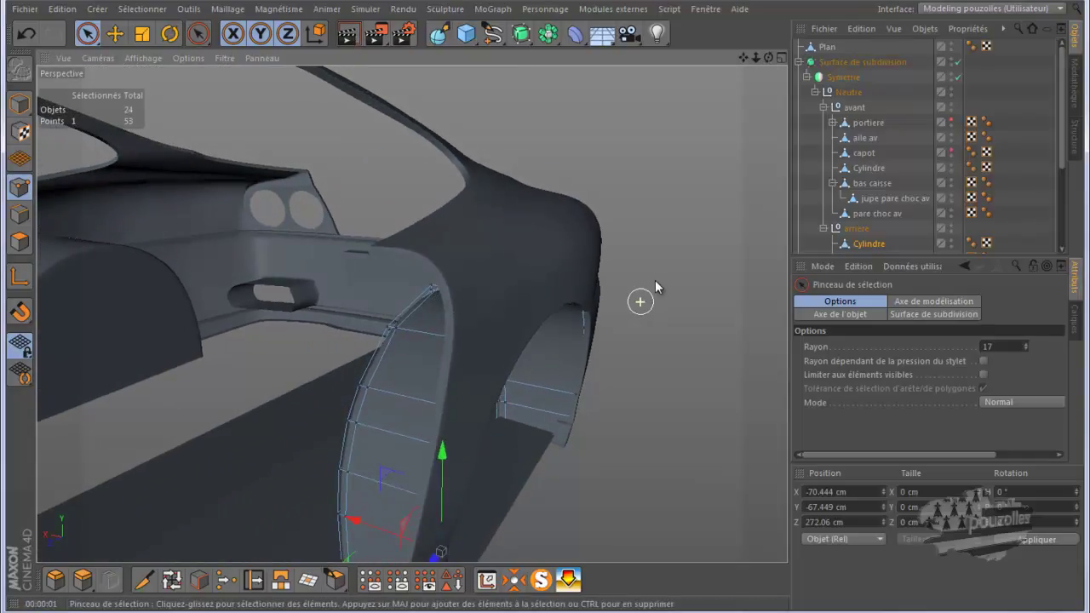
left_click(146, 582)
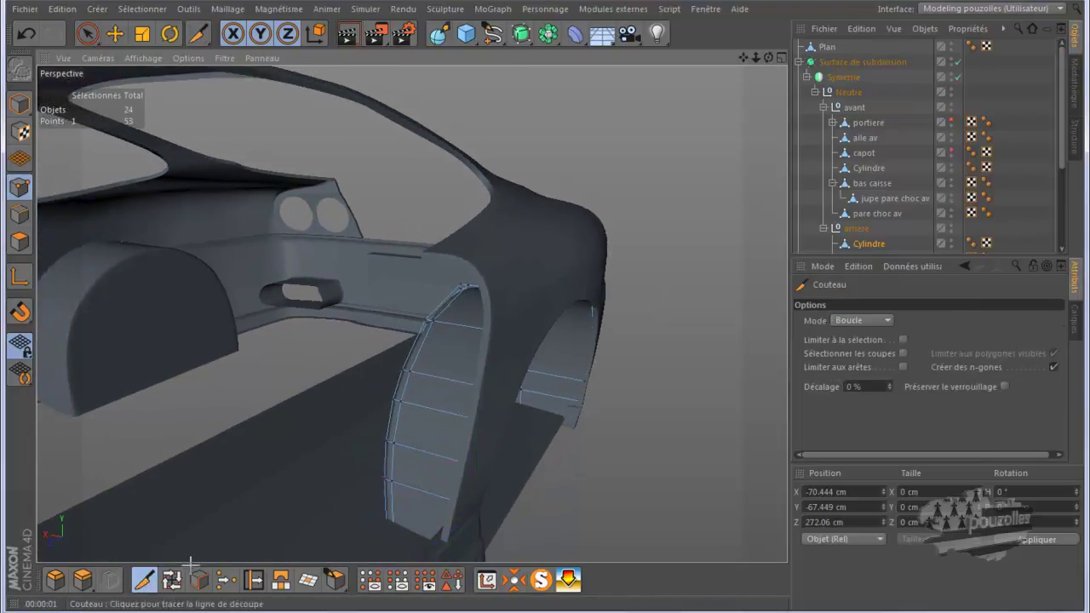
left_click(827, 48)
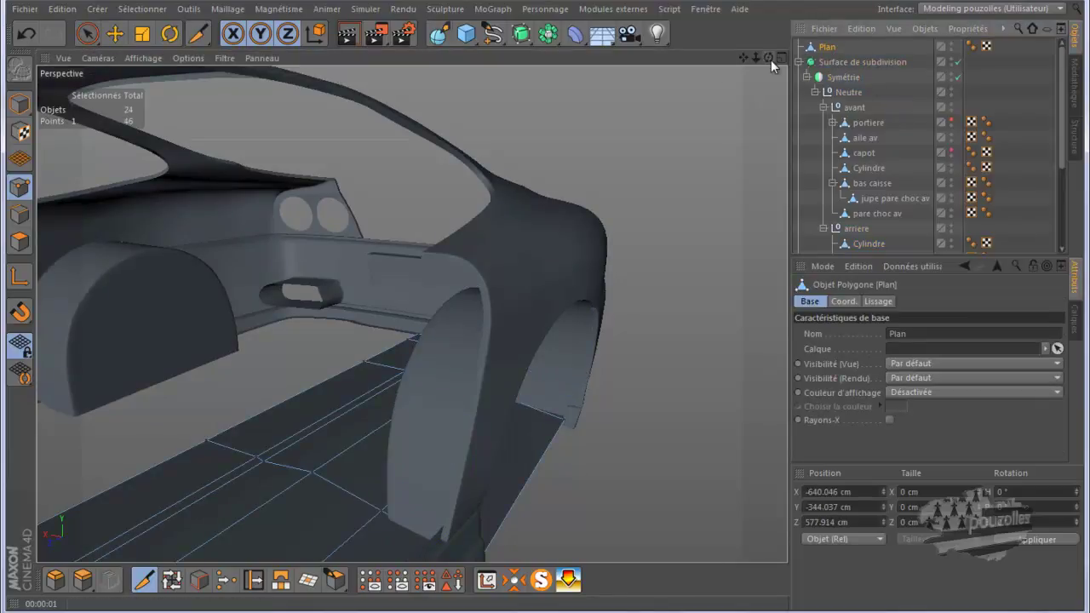
left_click_drag(541, 308, 548, 308, "alt")
key("k")
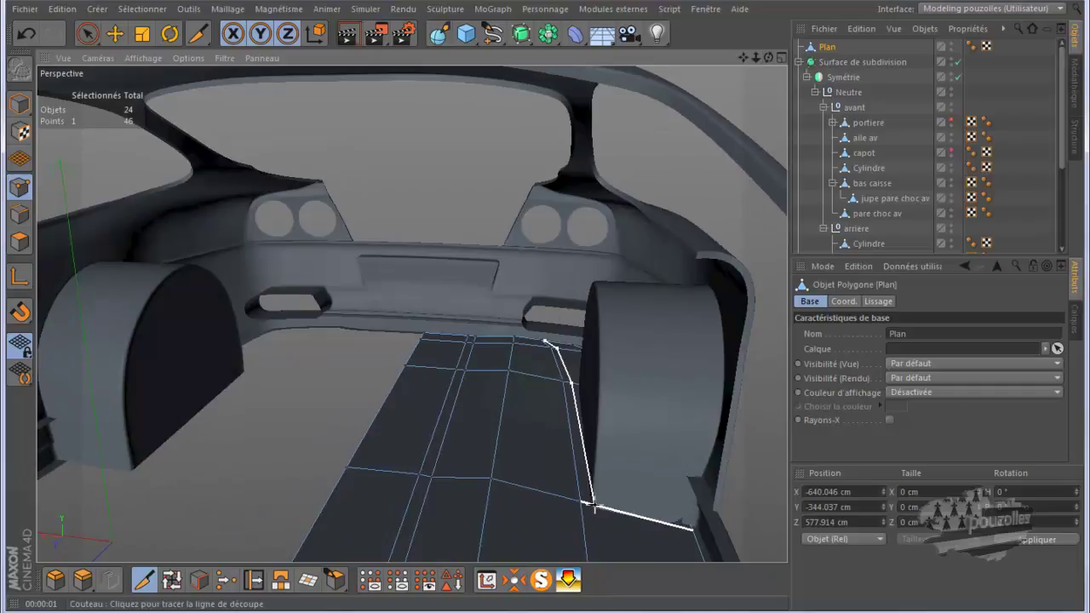
left_click(594, 509)
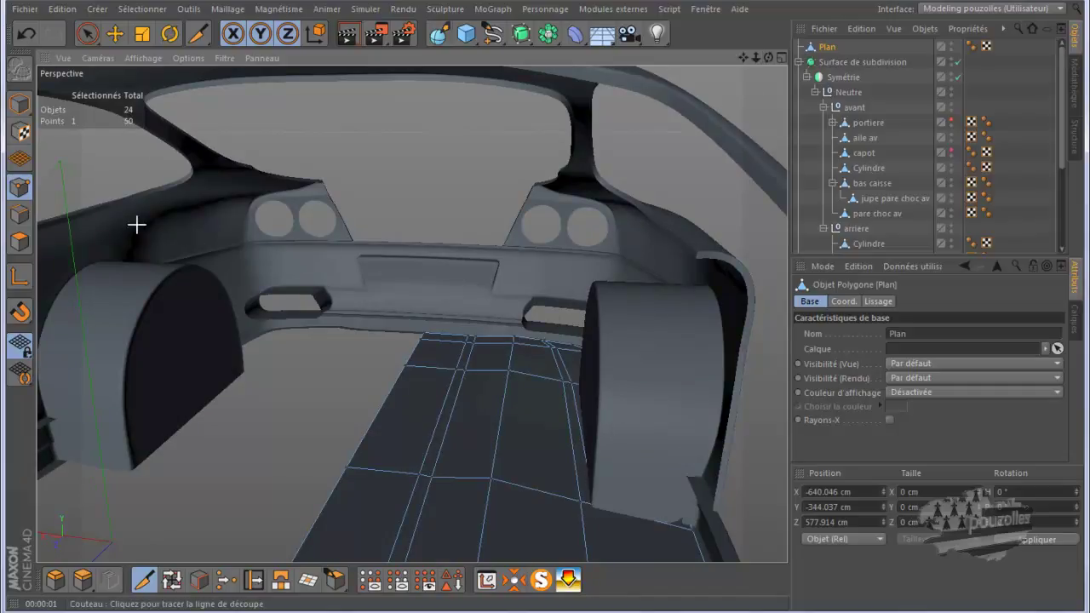
left_click(88, 33)
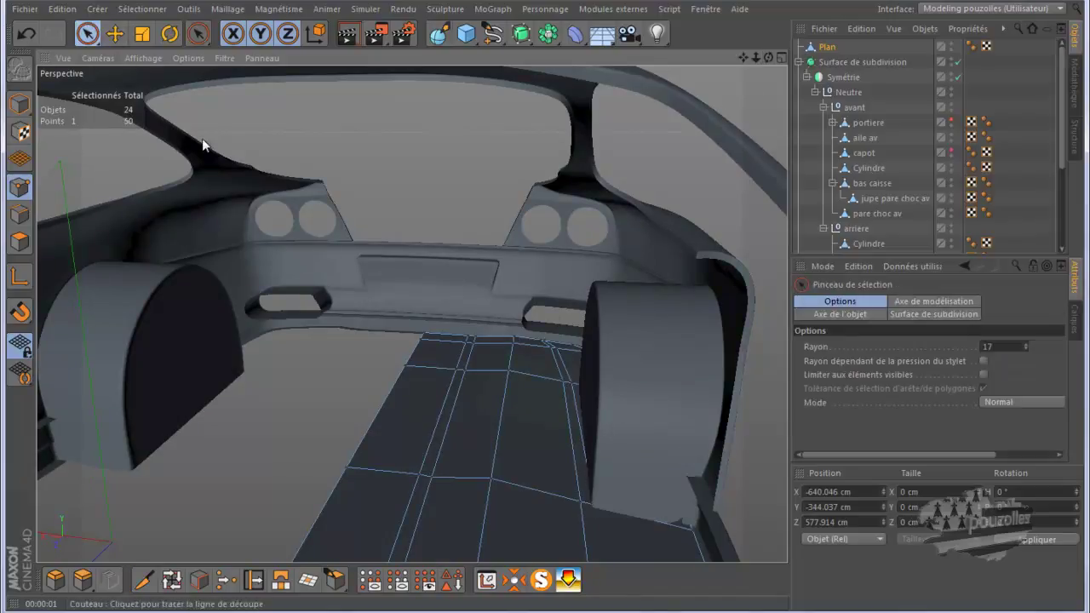
Slide two new floor-cut points near the bumper about 17.7 cm and 17 cm along Z
left_click(575, 388)
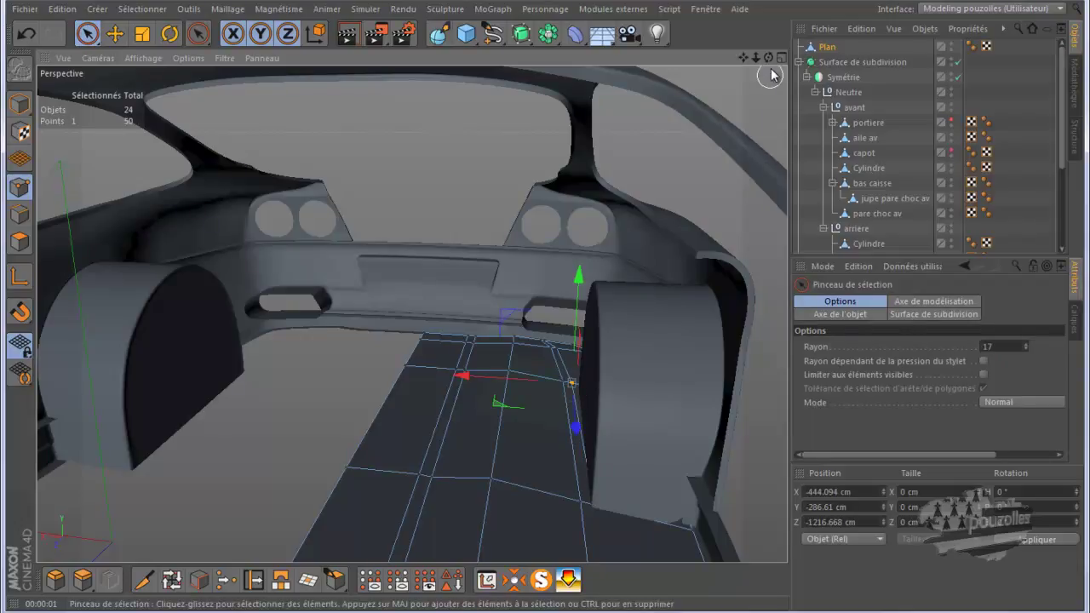
mouse_move(559, 312)
left_mouse_down("alt")
mouse_move(562, 332)
mouse_move(458, 209)
left_mouse_up("alt")
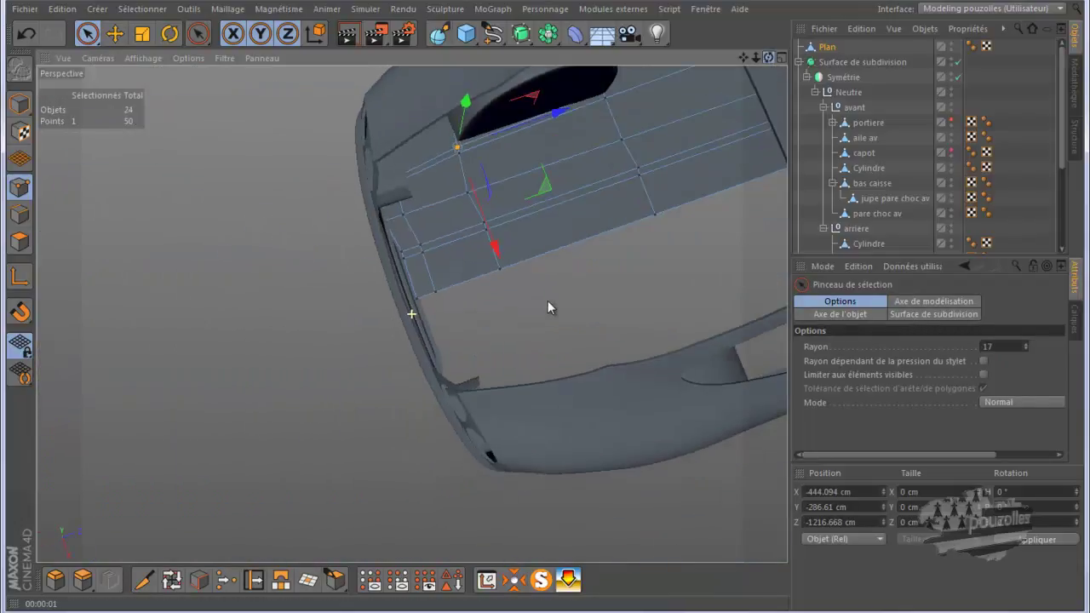
scroll(458, 210, "up", 2)
scroll(426, 178, "up", 2)
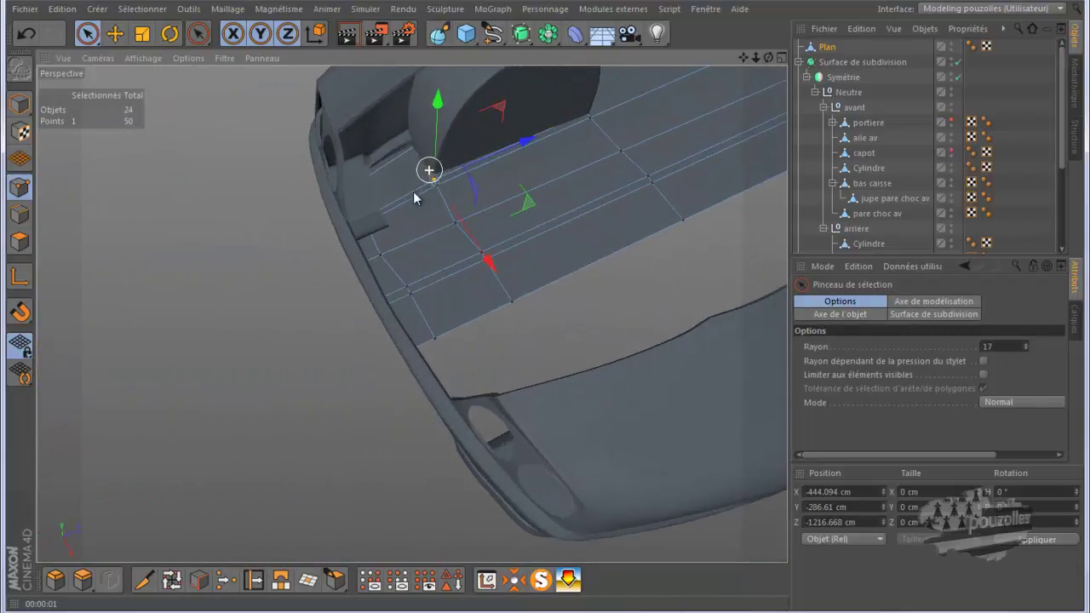
scroll(418, 192, "up", 2)
scroll(413, 191, "up", 2)
scroll(418, 187, "up", 2)
scroll(418, 184, "up", 1)
left_click_drag(520, 212, 540, 190)
left_click(412, 118)
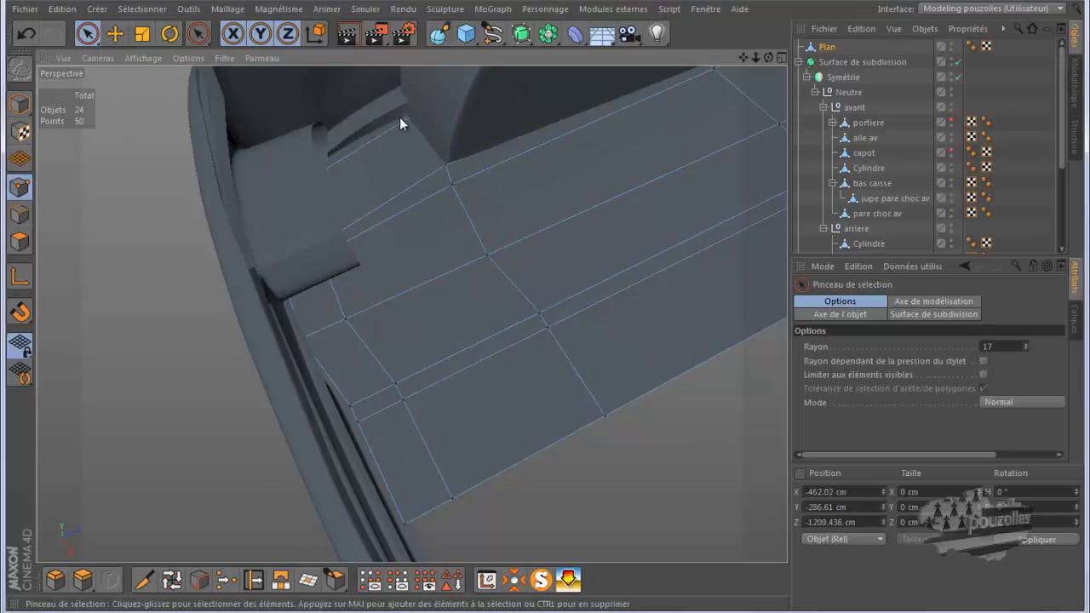
left_click_drag(467, 93, 424, 227)
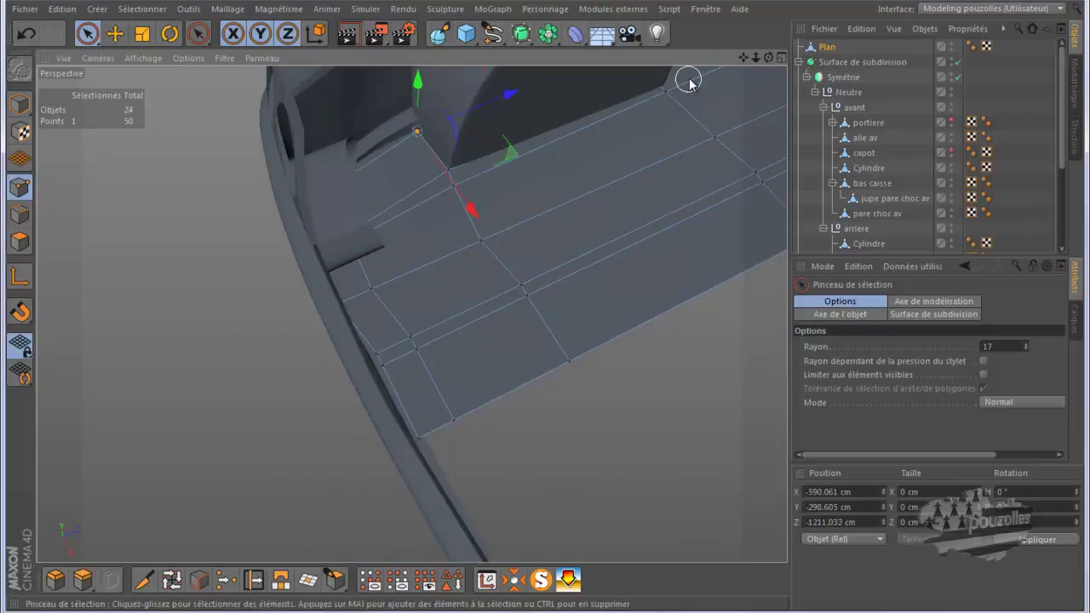
Move the floor point beside the wheel along Z to -659.062 cm, meeting the cylinder base
left_click_drag(689, 79, 535, 330, "alt")
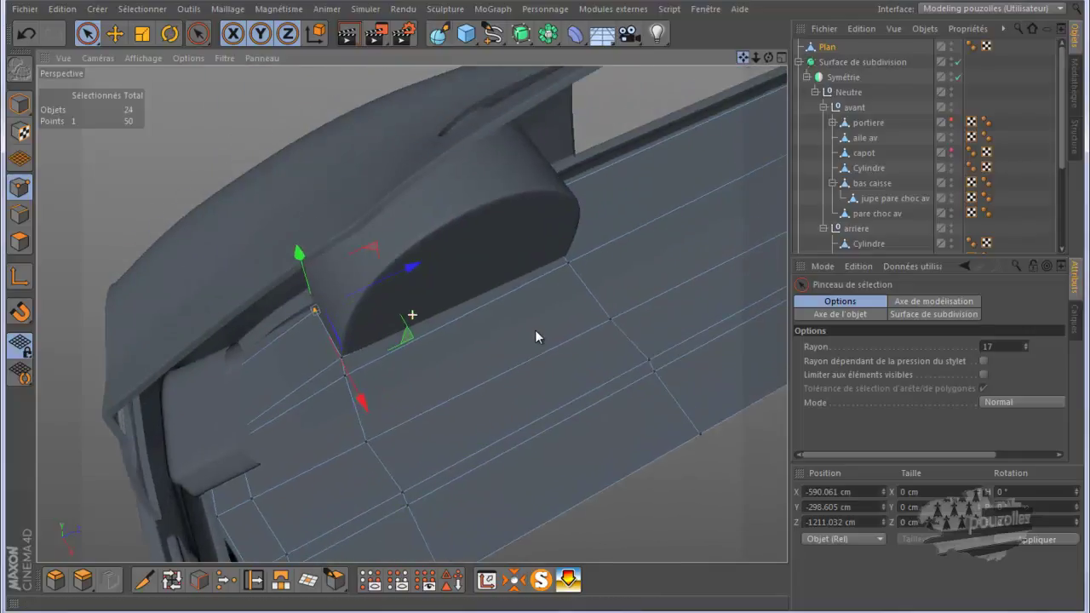
left_click(561, 256)
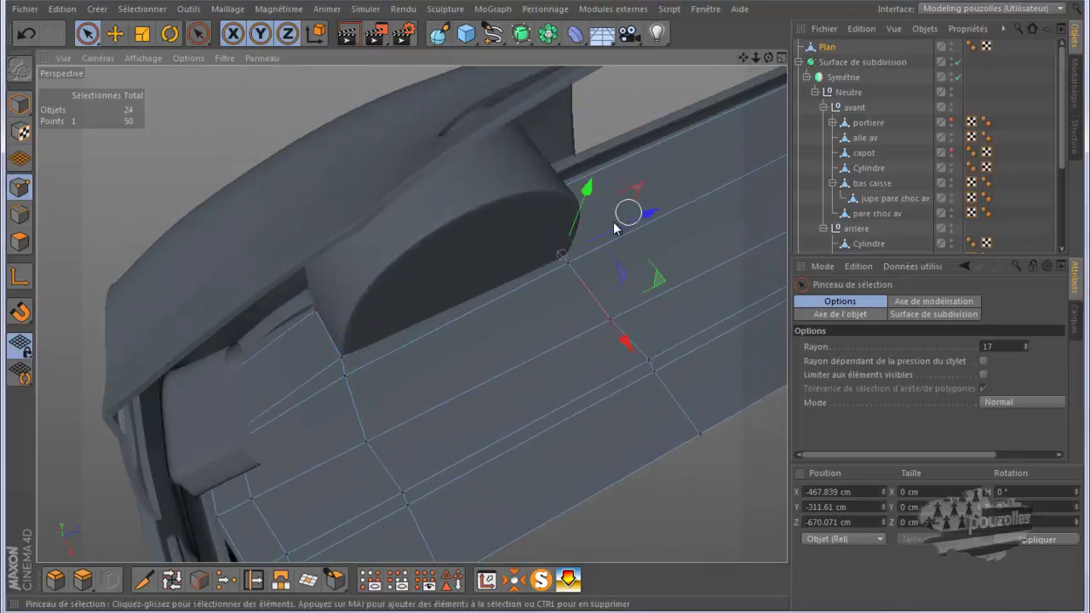
left_click_drag(601, 309, 609, 312)
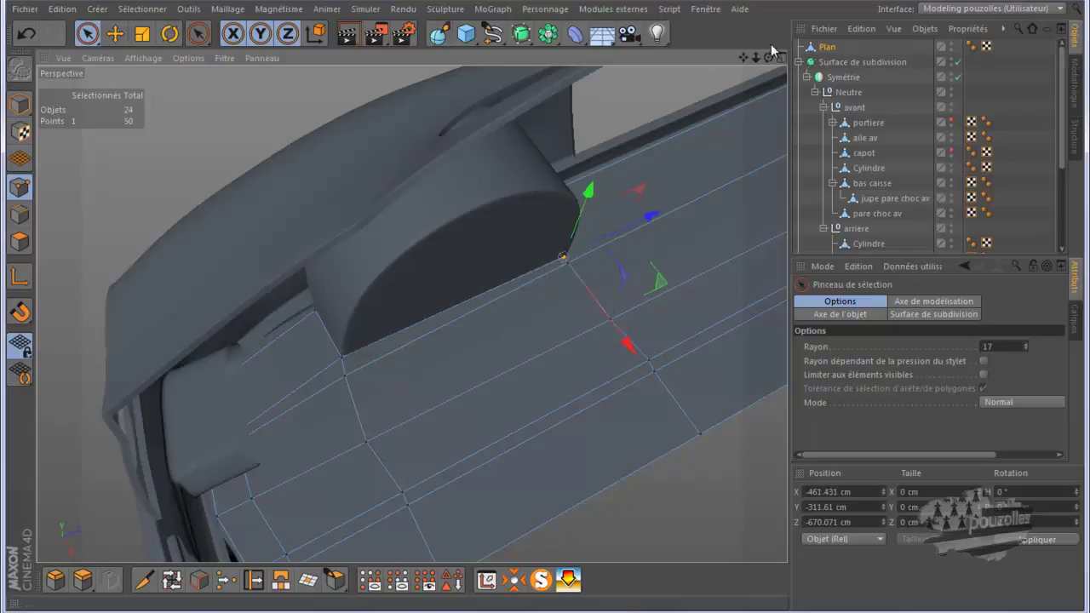
left_click_drag(542, 307, 545, 307, "alt")
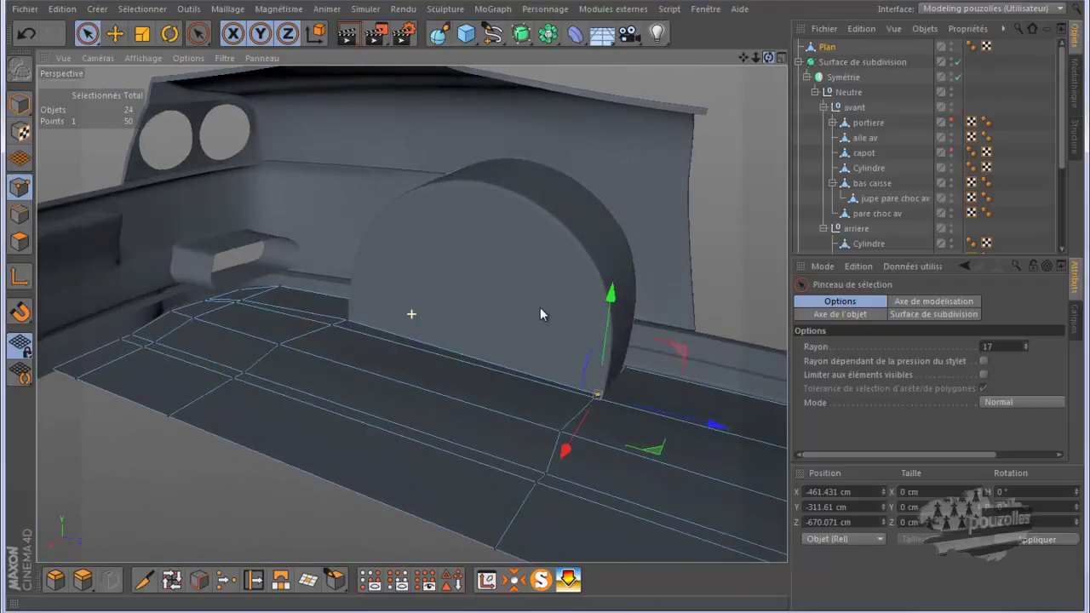
left_click_drag(672, 442, 620, 432)
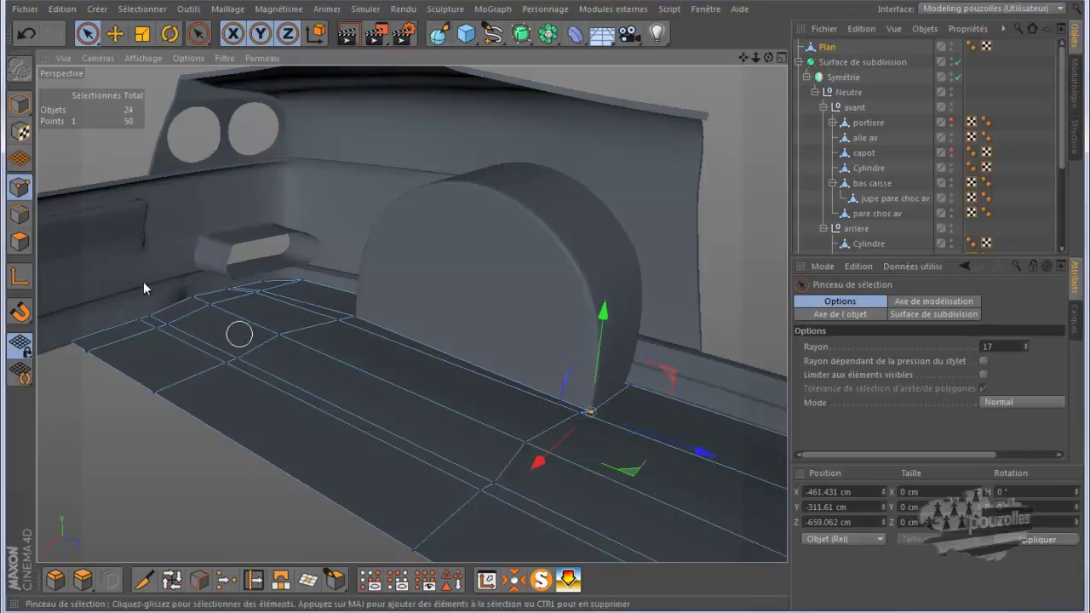
Delete the stray polygon at the base of the wheel arch
left_click(19, 241)
left_click(456, 341)
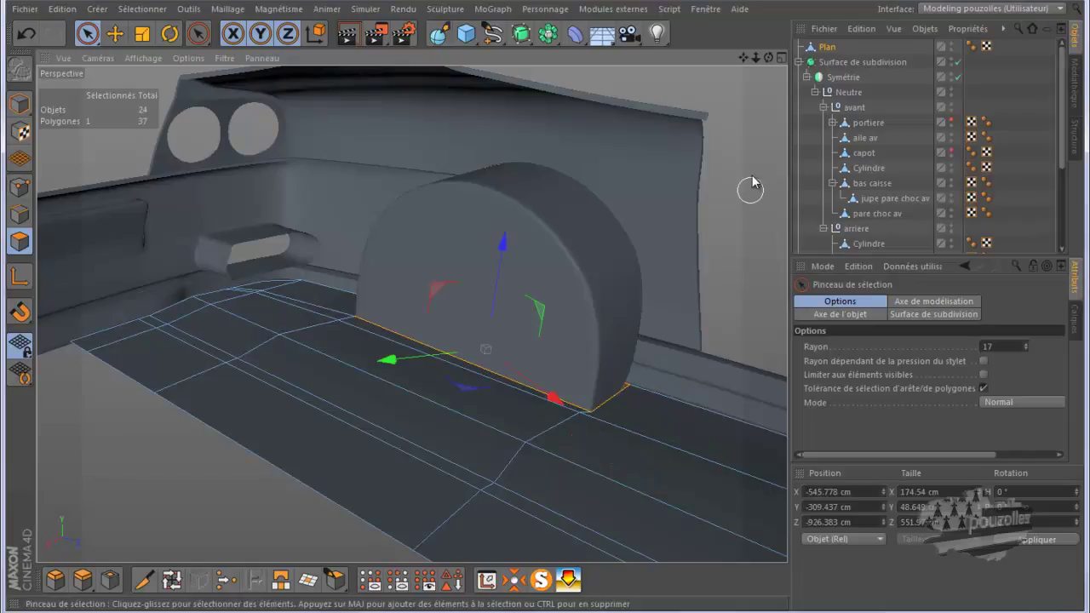
key("Delete")
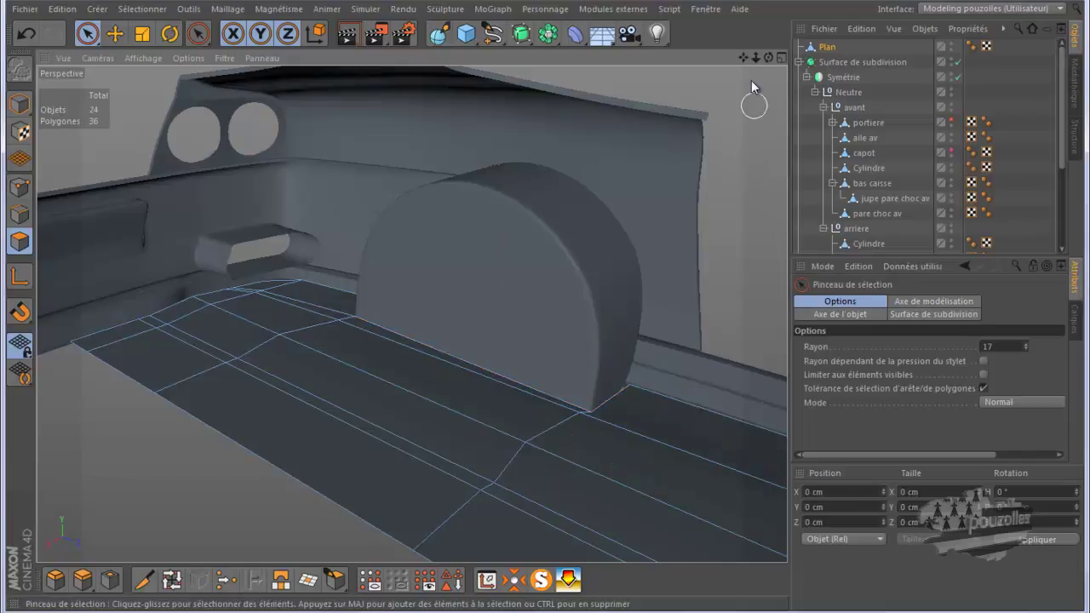
mouse_move(768, 56)
left_mouse_down()
mouse_move(528, 314)
mouse_move(553, 368)
mouse_move(710, 347)
left_mouse_up()
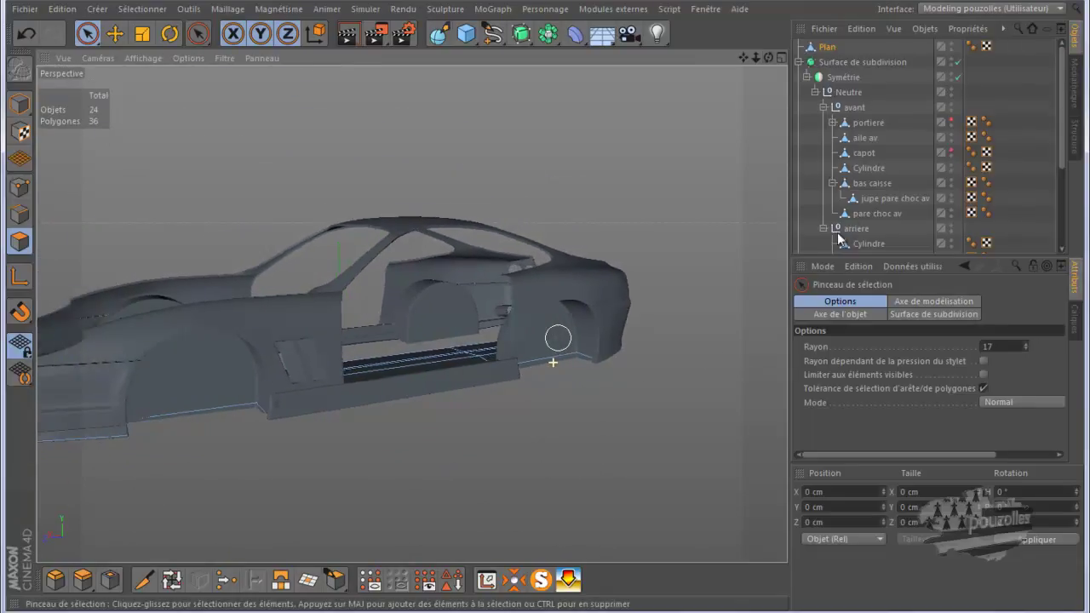
left_click_drag(710, 347, 706, 351)
Make the portiere door and capot hood visible again
left_click(951, 122)
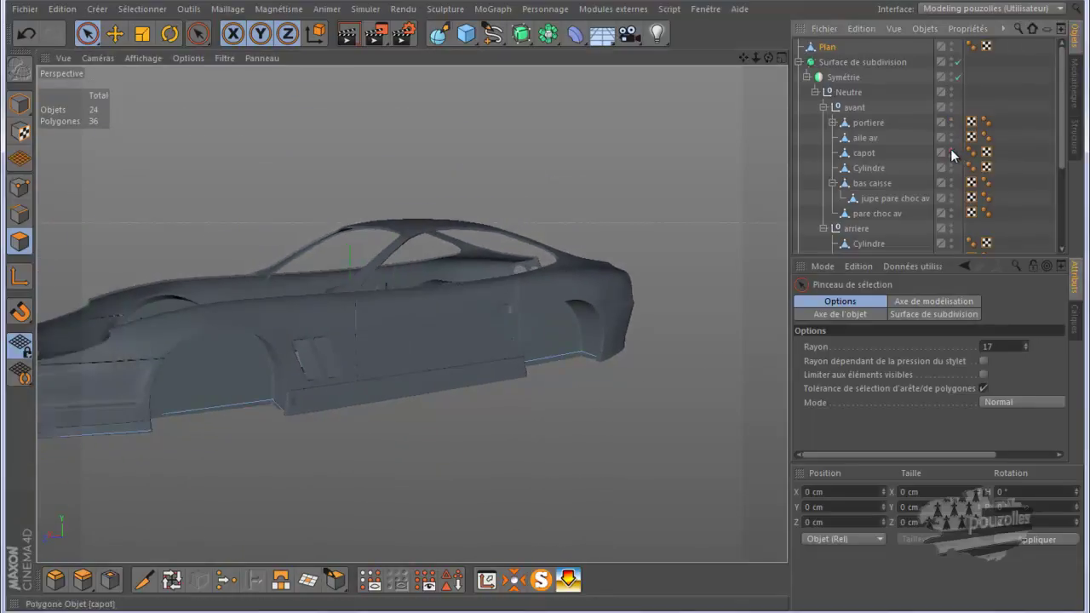
left_click(951, 150)
scroll(901, 199, "down", 3)
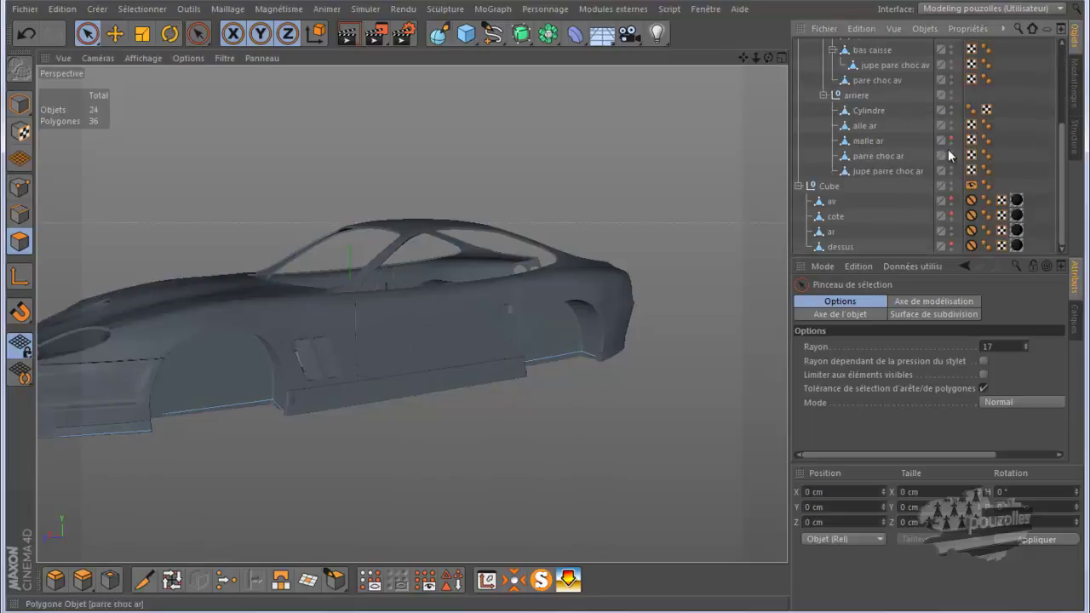
mouse_move(688, 295)
left_mouse_down("alt")
mouse_move(696, 307)
mouse_move(700, 298)
left_mouse_up("alt")
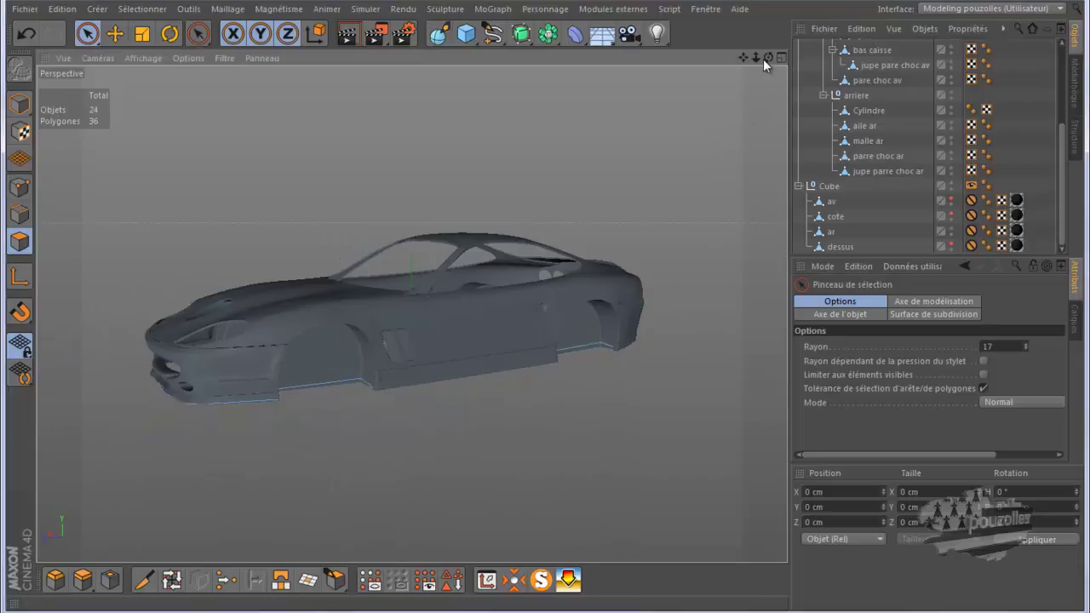
left_click_drag(546, 318, 546, 309, "alt")
scroll(855, 95, "up", 5)
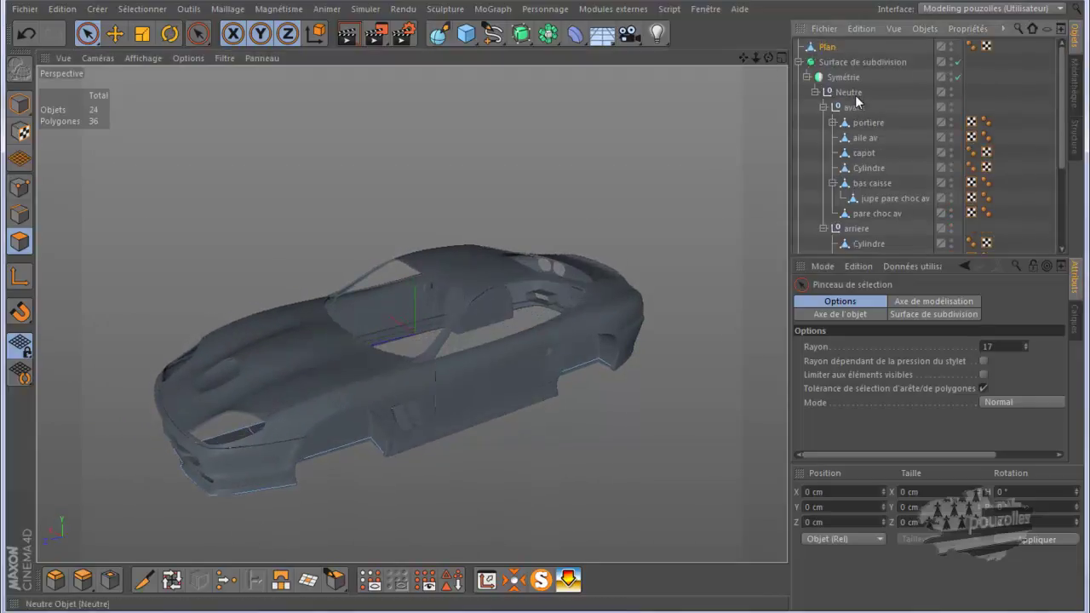
On Plan, try deleting a flank polygon, undo it, and select two lower front polygons
left_click(823, 47)
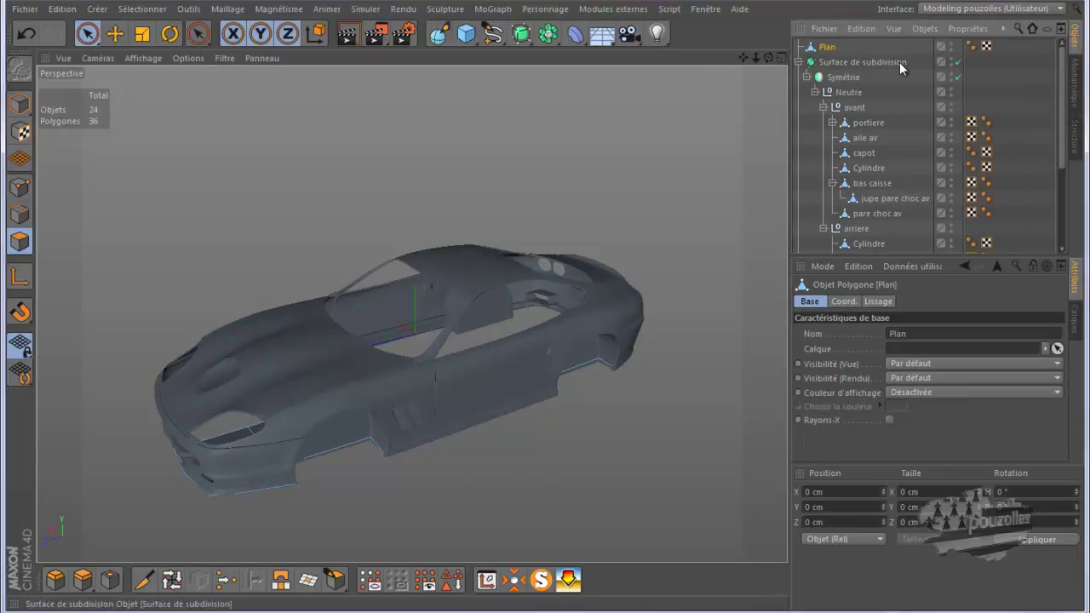
left_click(615, 347)
key("Delete")
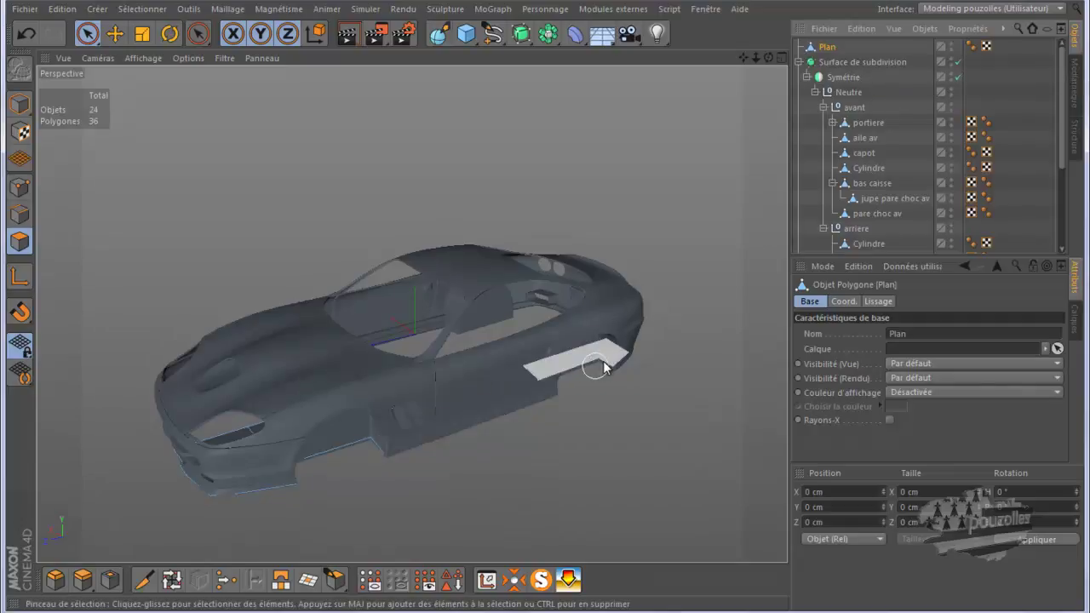
key("ctrl+z")
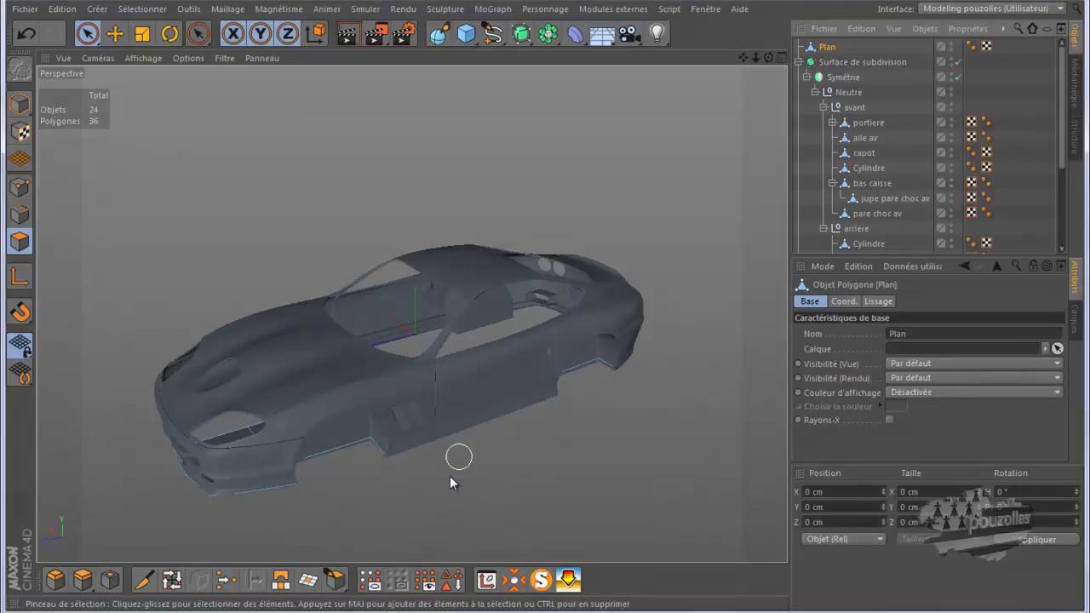
left_click_drag(238, 473, 258, 463)
Add a Symétrie object, nest Plan inside it to mirror across ZY, and render a preview
left_click(548, 33)
left_click(712, 115)
left_click_drag(850, 63, 833, 48)
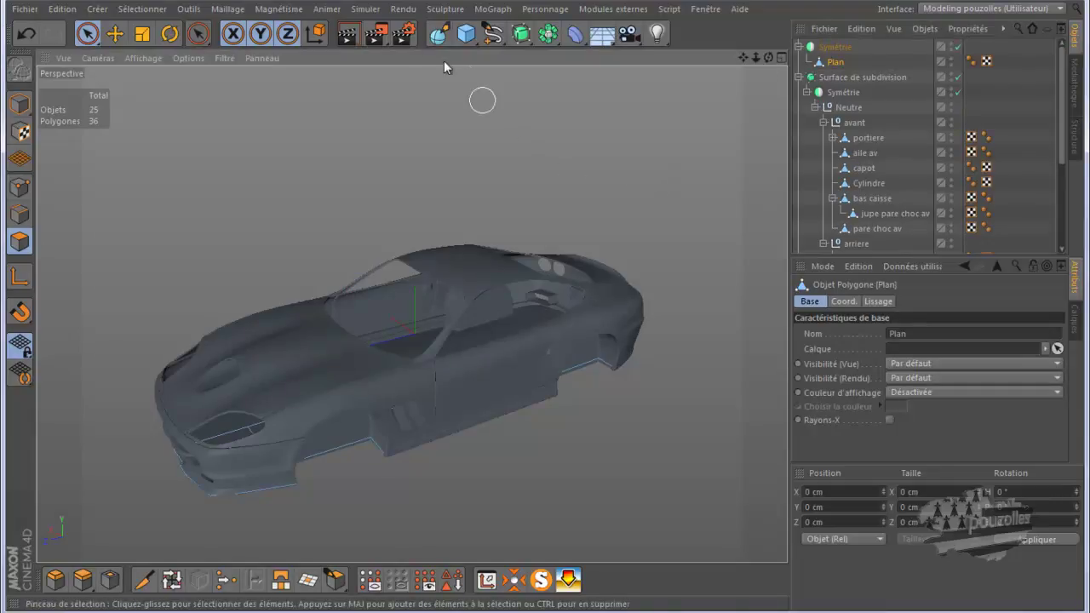
left_click(347, 34)
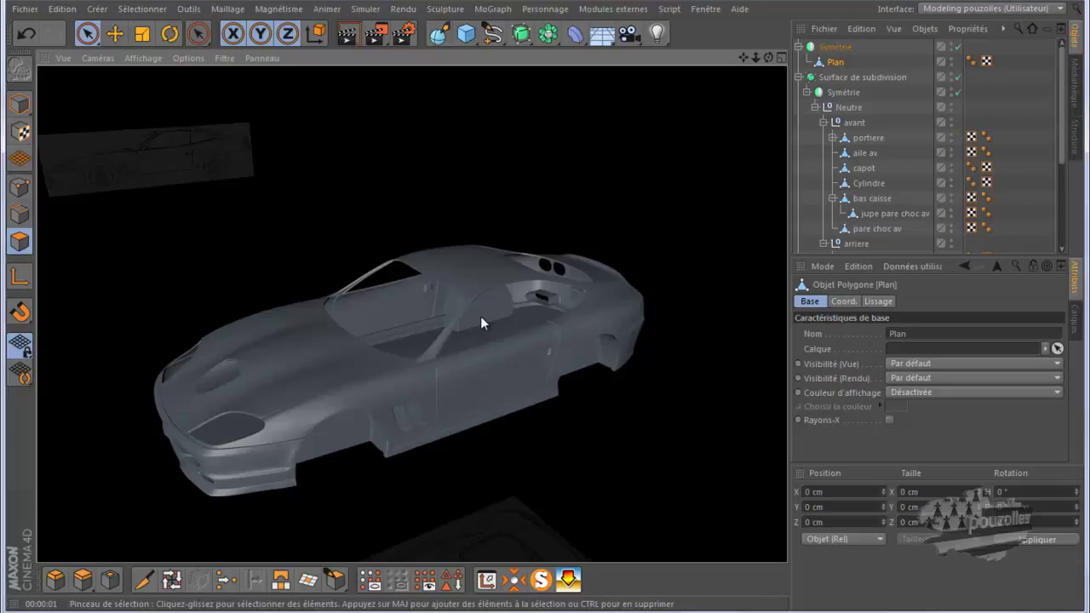
left_click(836, 47)
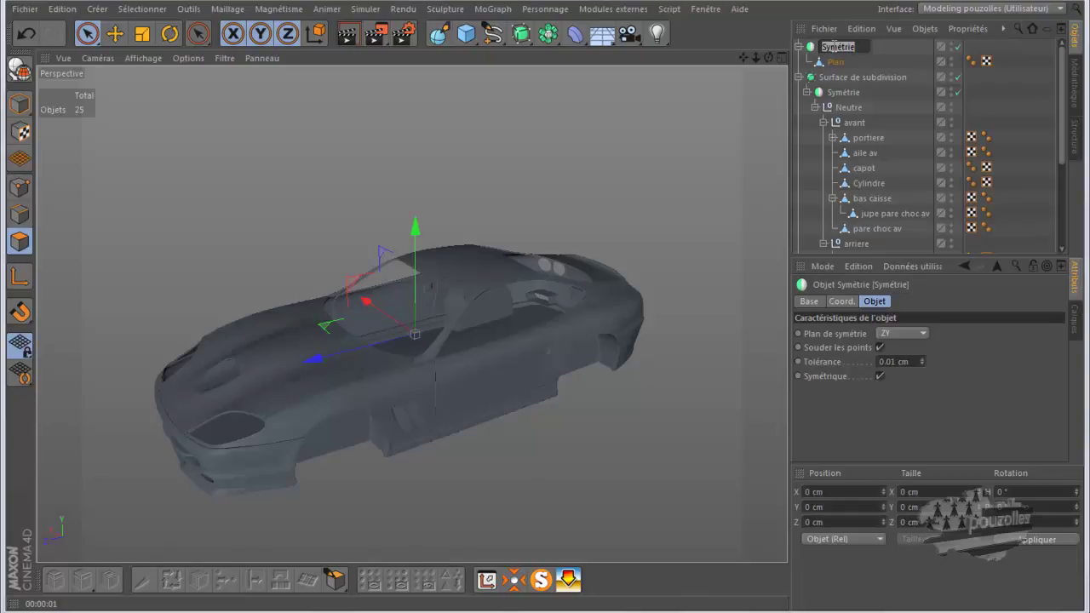
Rename the Symétrie object to 'sol' and collapse the sol, subdivision and Cube hierarchies
type("so")
type("l")
key("Return")
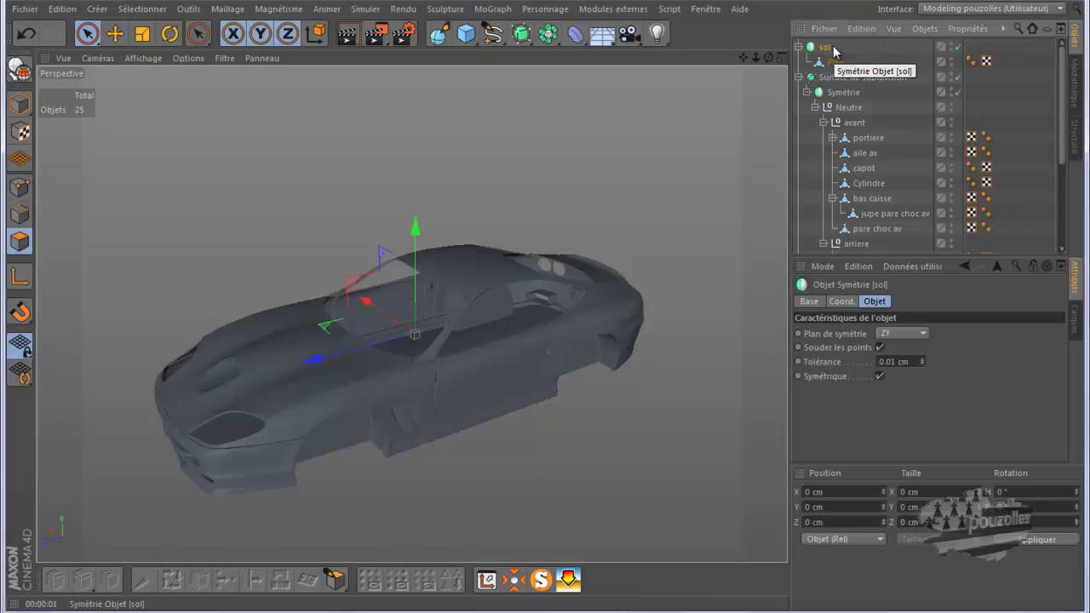
left_click(800, 47)
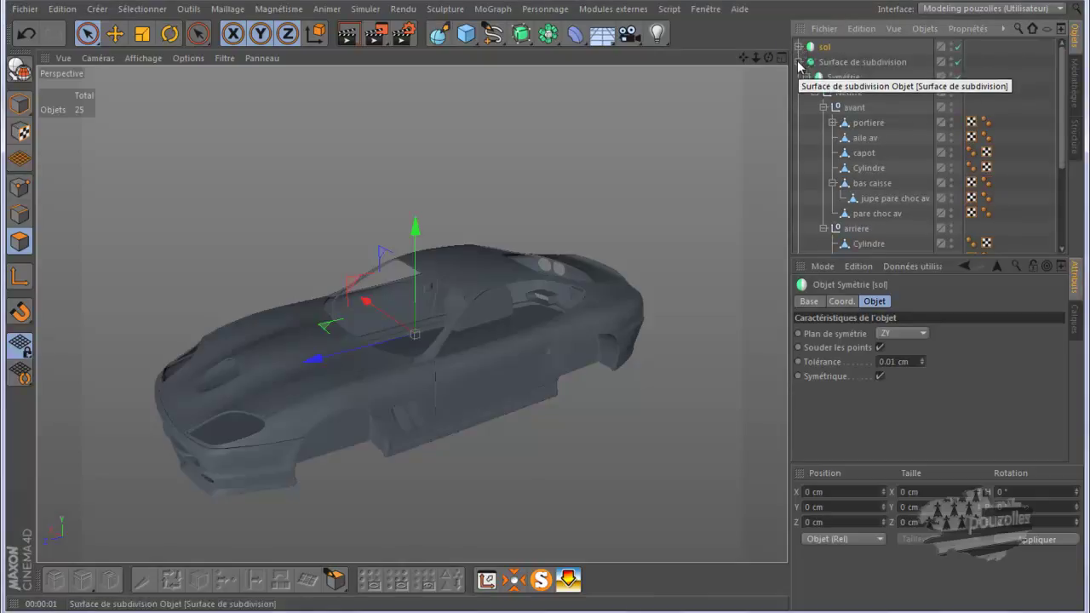
left_click(800, 62)
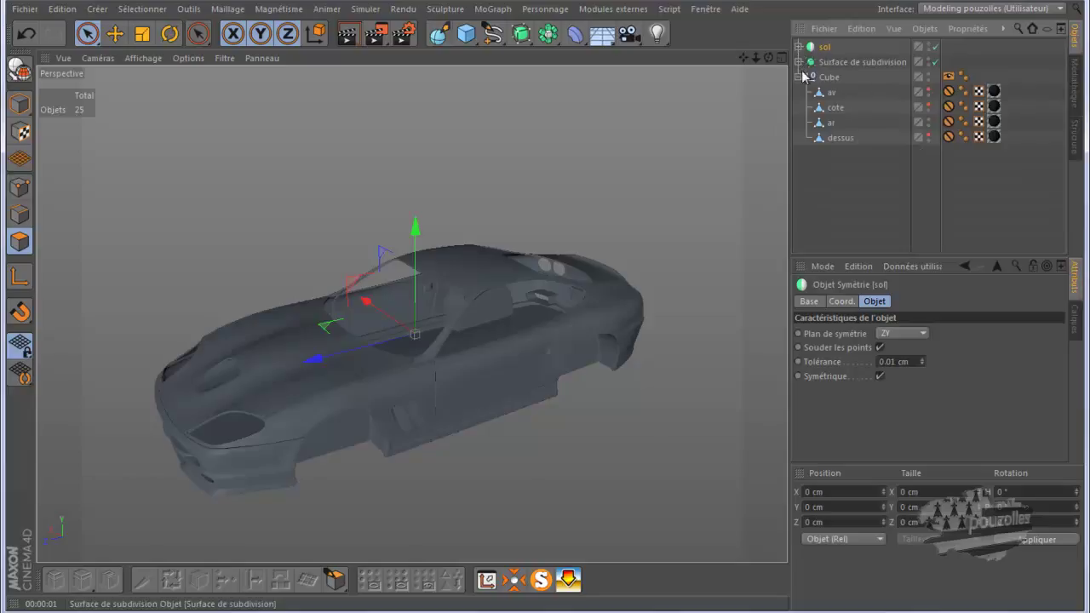
left_click(800, 76)
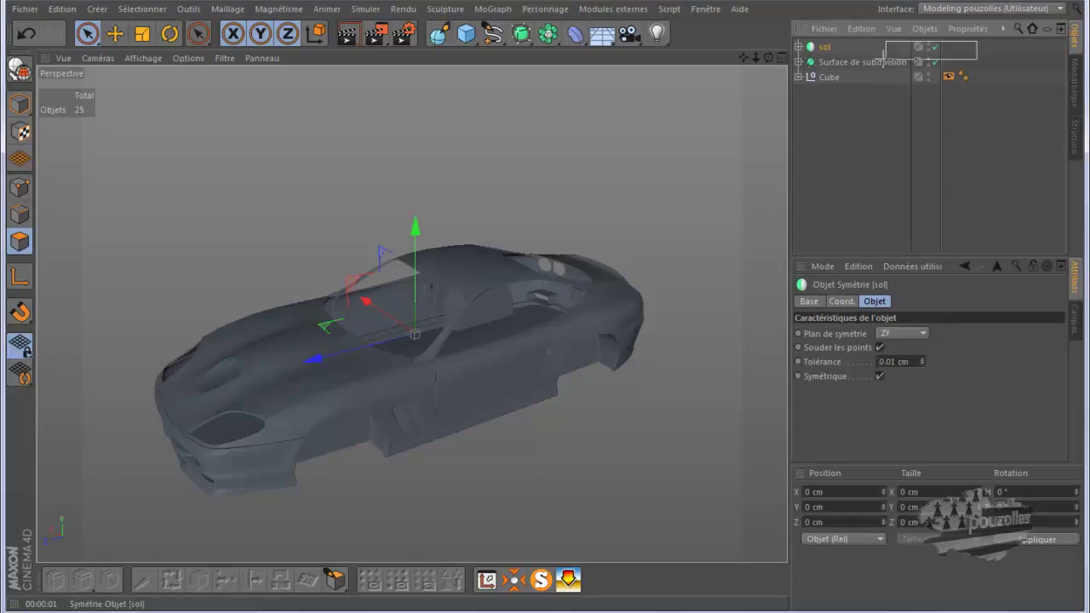
Group sol and Surface de subdivision under a null named 'ferrari' and expand it
left_click(812, 65, "ctrl")
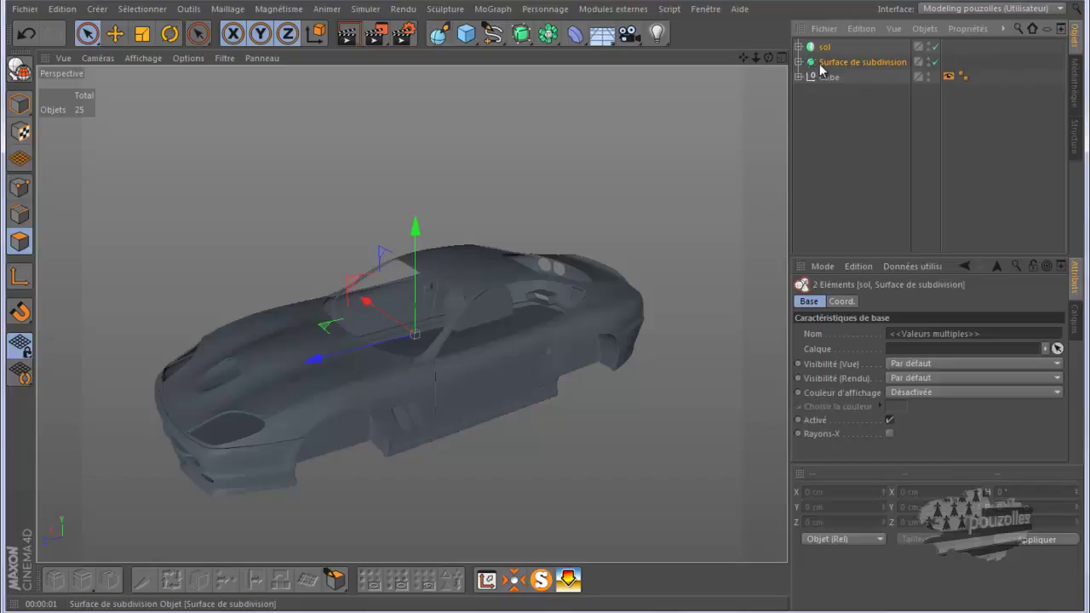
right_click(827, 52)
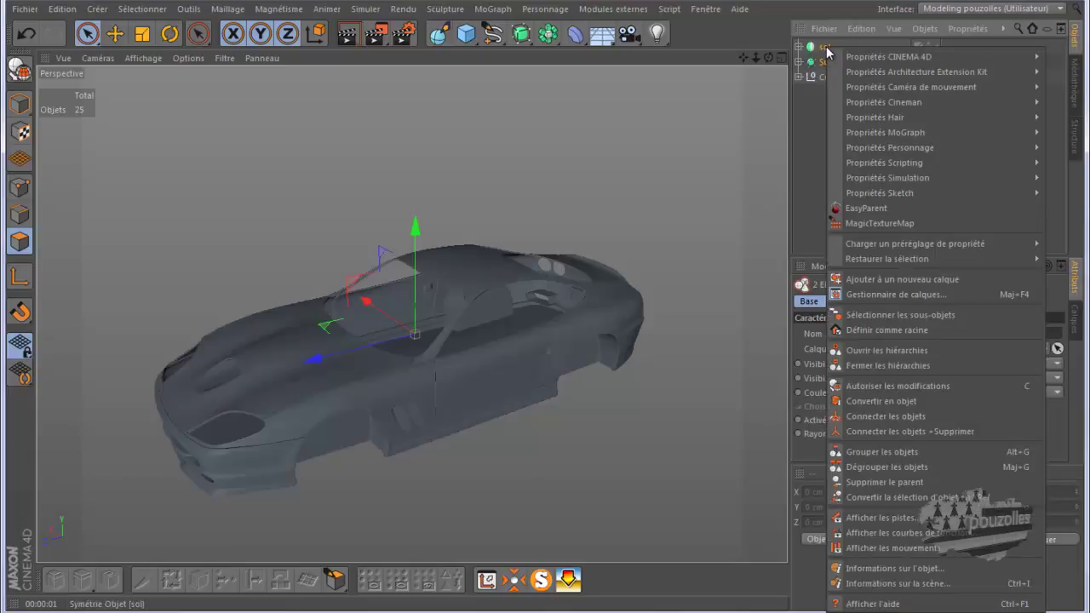
left_click(817, 84)
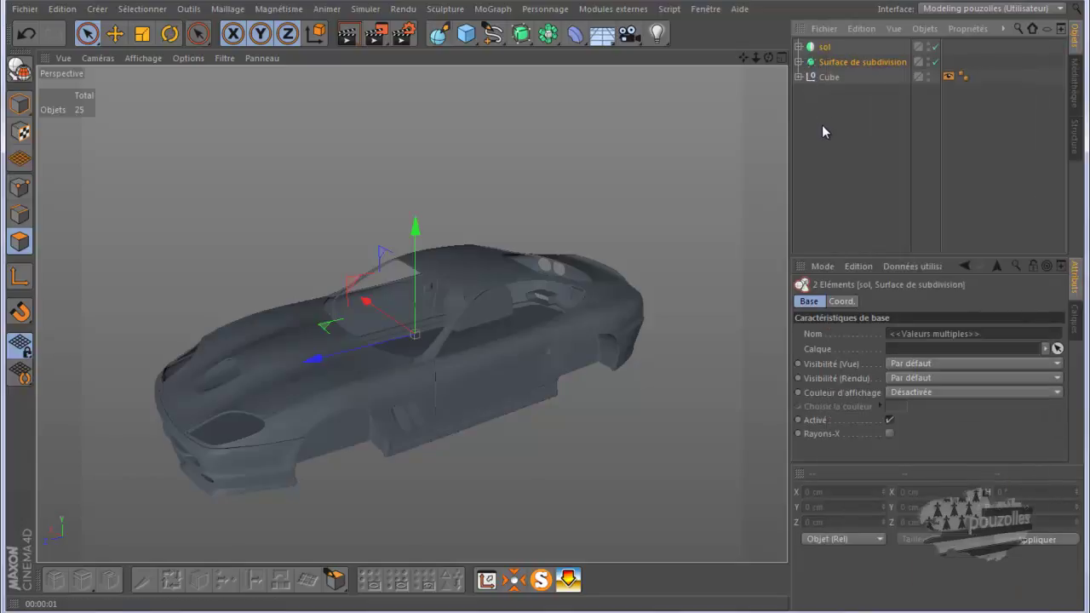
key("alt+g")
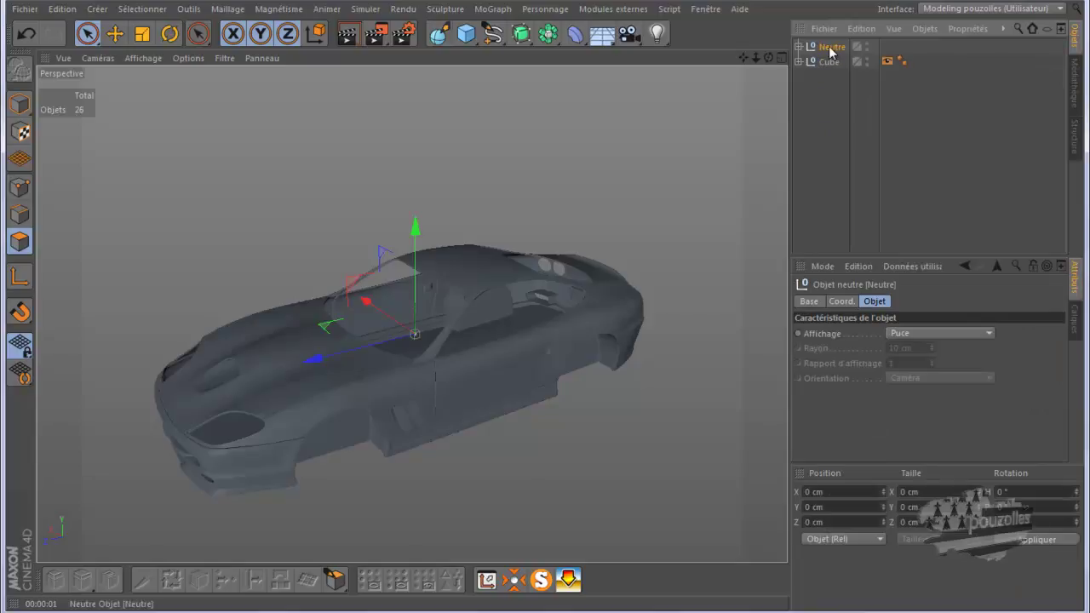
double_click(832, 48)
type("ra")
key("Return")
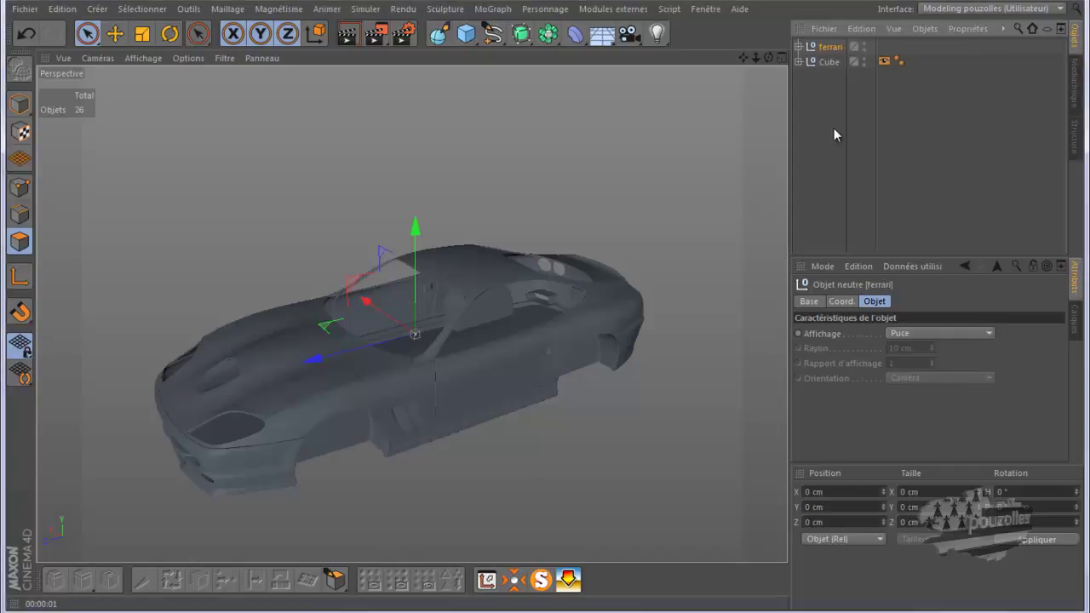
left_click(798, 47)
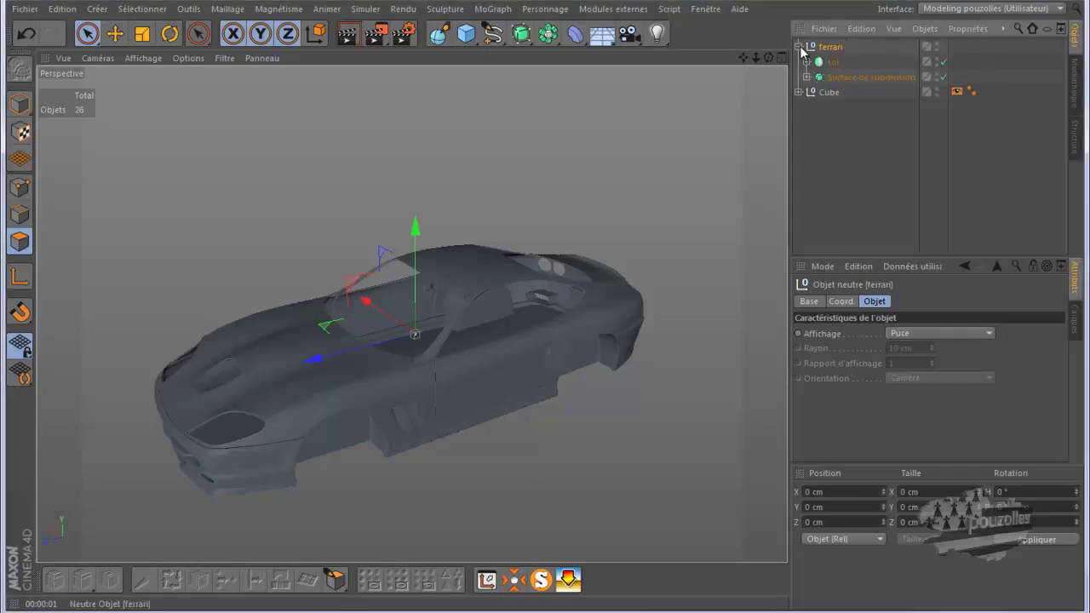
left_click(806, 76, "ctrl")
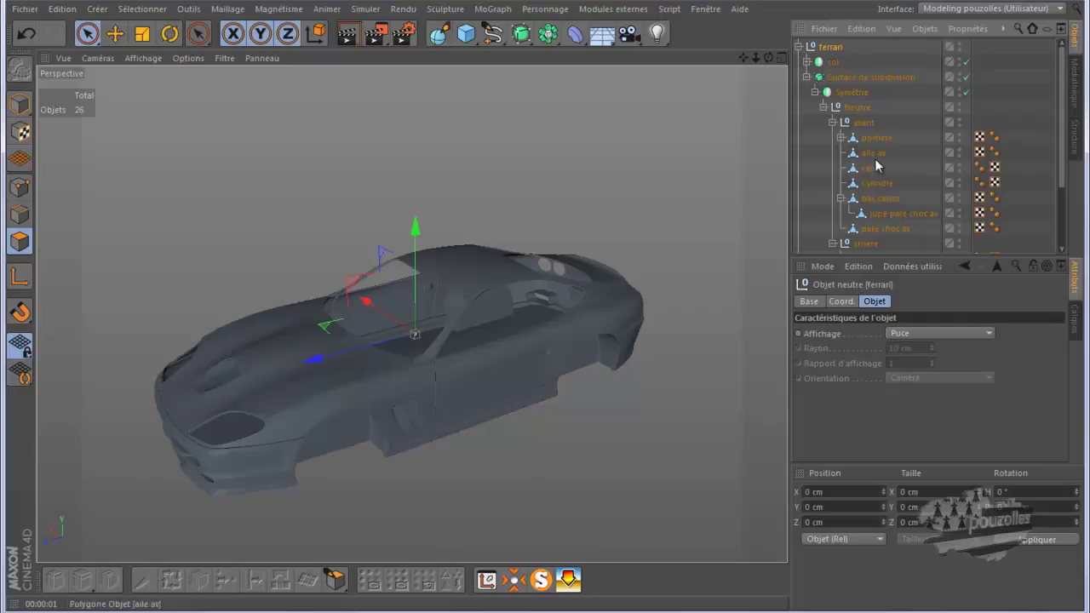